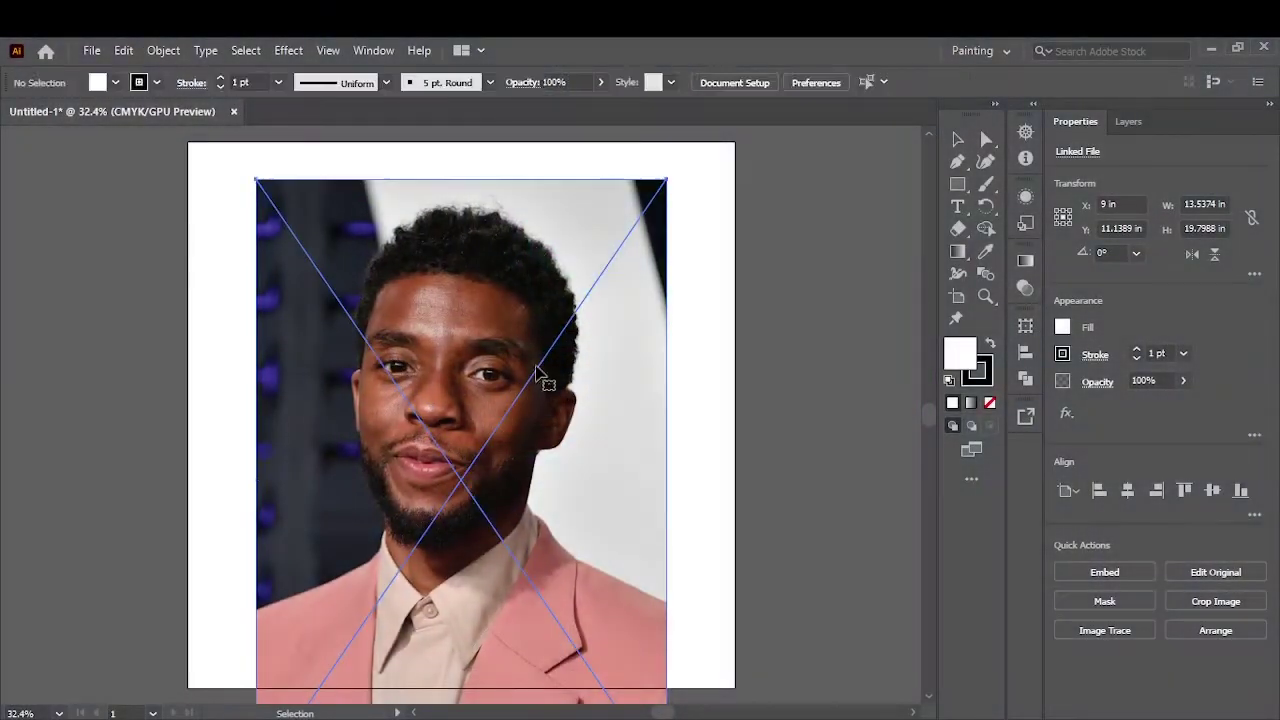
# Scale and position the portrait photo on the artboard and add a new layer above it.
pyautogui.moveTo(537, 372); pyautogui.dragTo(592, 436)
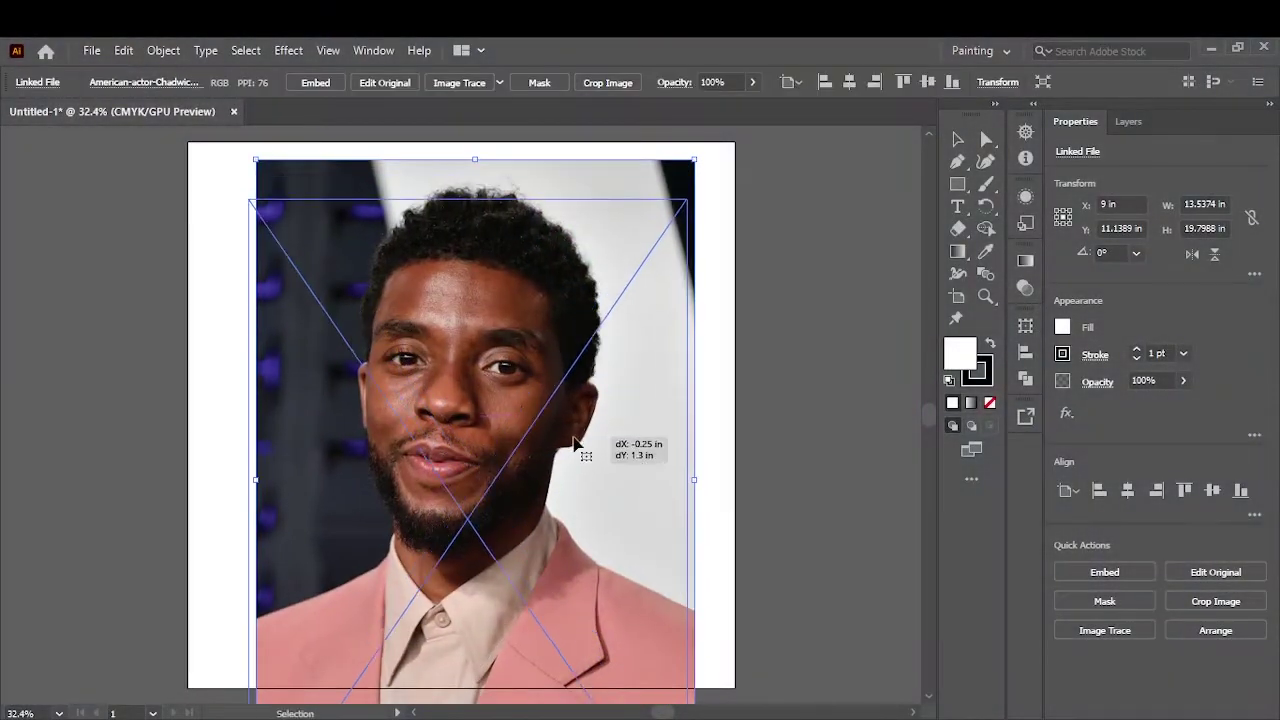
pyautogui.click(766, 186)
pyautogui.click(1128, 121)
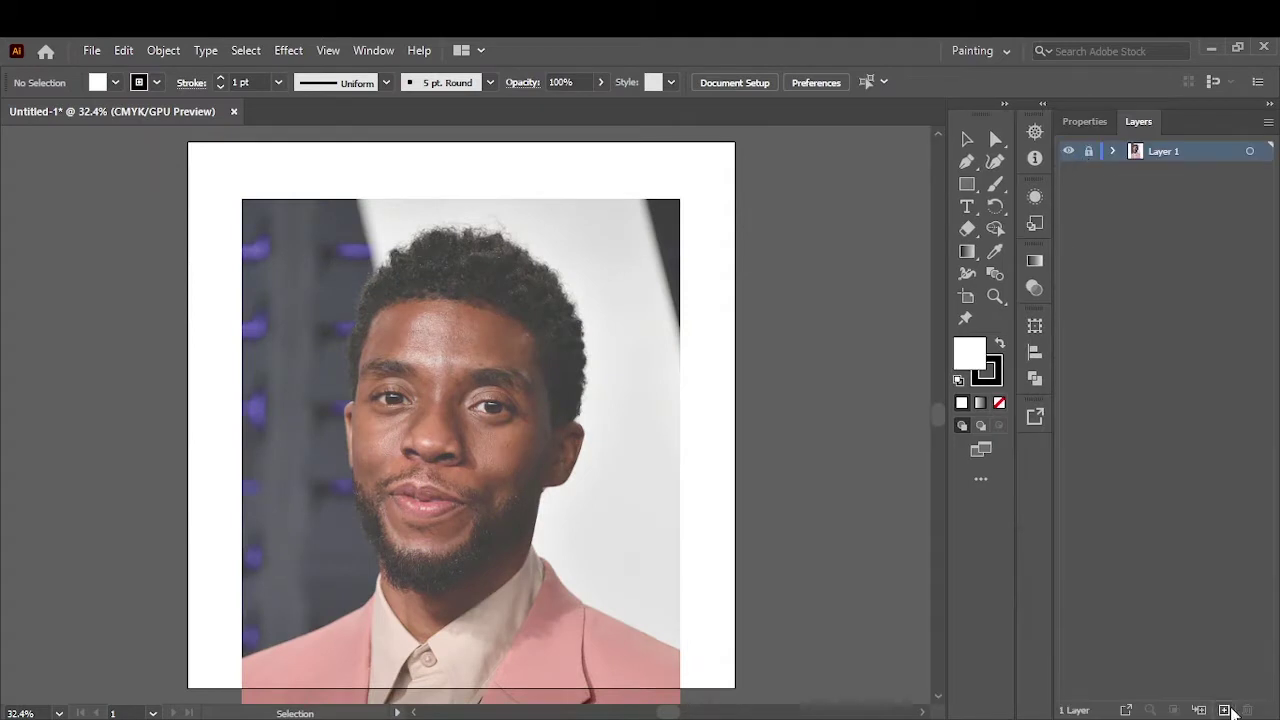
pyautogui.click(1224, 710)
# Close the brush library panel and switch to the Paintbrush tool.
pyautogui.moveTo(483, 100); pyautogui.dragTo(713, 341)
pyautogui.click(740, 333)
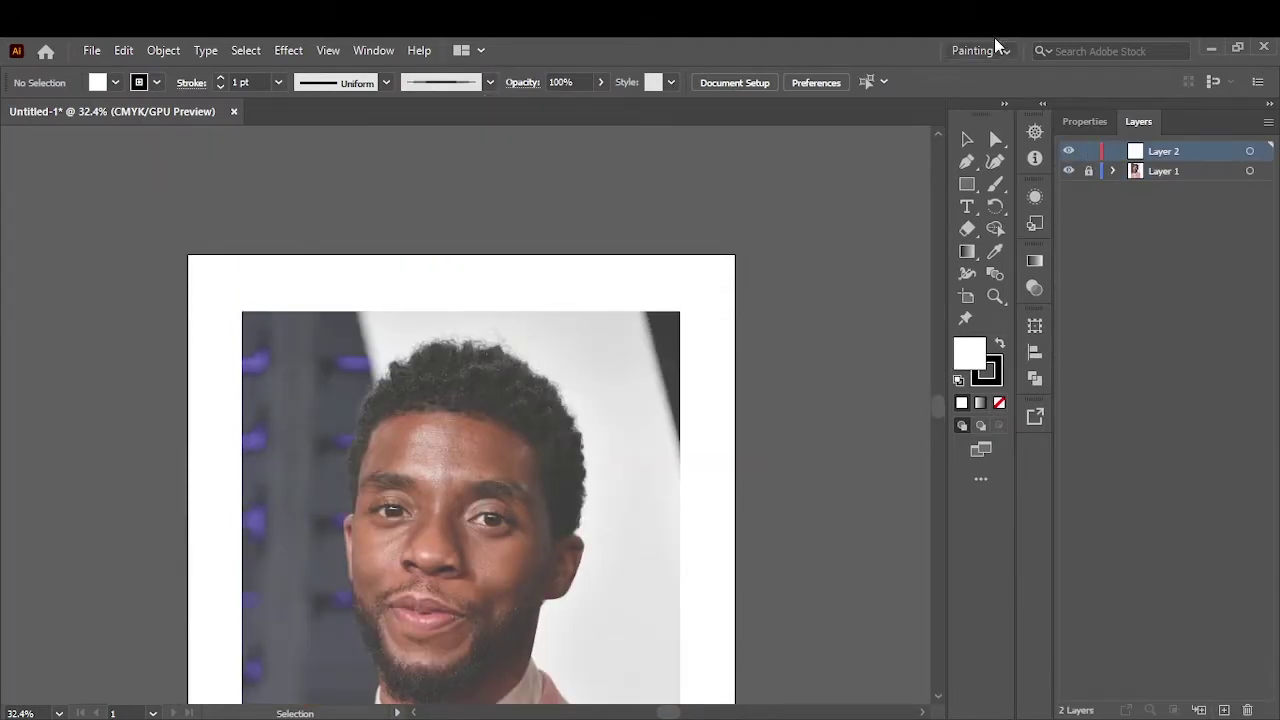
pyautogui.click(995, 184)
# Trace the nose sides, right nostril and nose bridge with brush strokes.
pyautogui.moveTo(820, 197); pyautogui.dragTo(845, 355)
pyautogui.scroll(5, 391, 586)
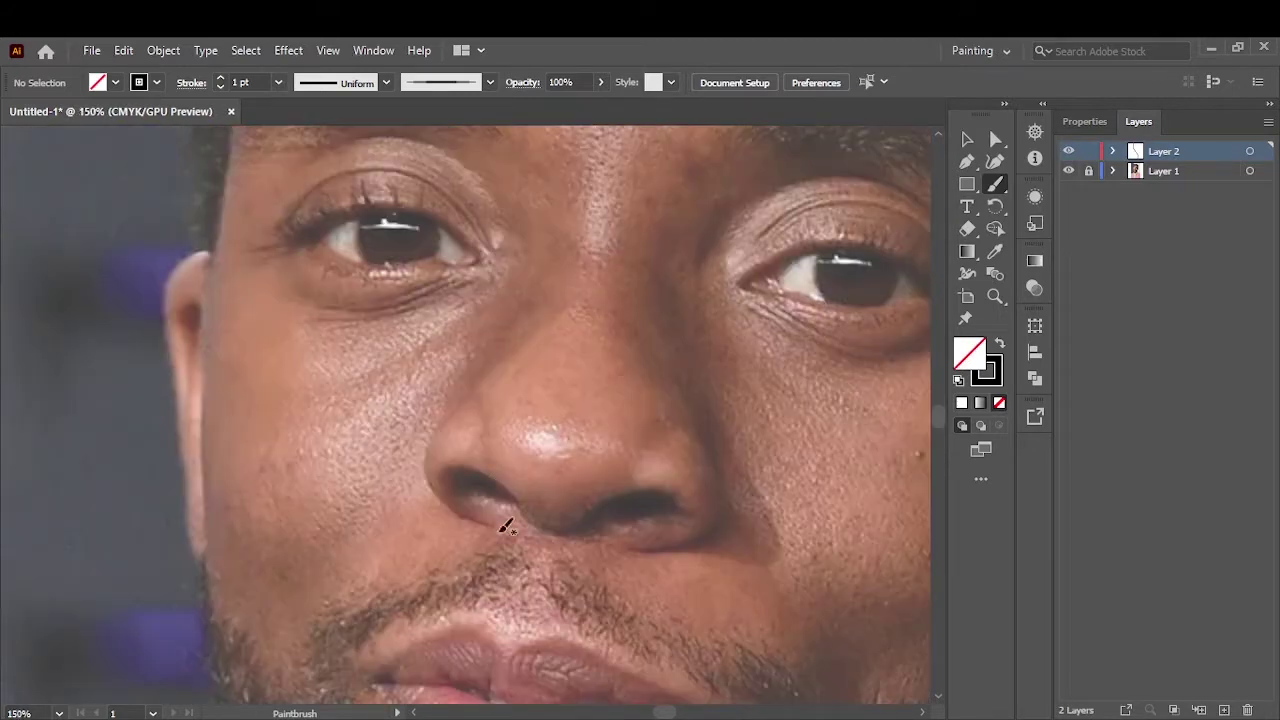
pyautogui.moveTo(477, 389)
pyautogui.mouseDown()
pyautogui.moveTo(508, 477)
pyautogui.moveTo(572, 522)
pyautogui.mouseUp()
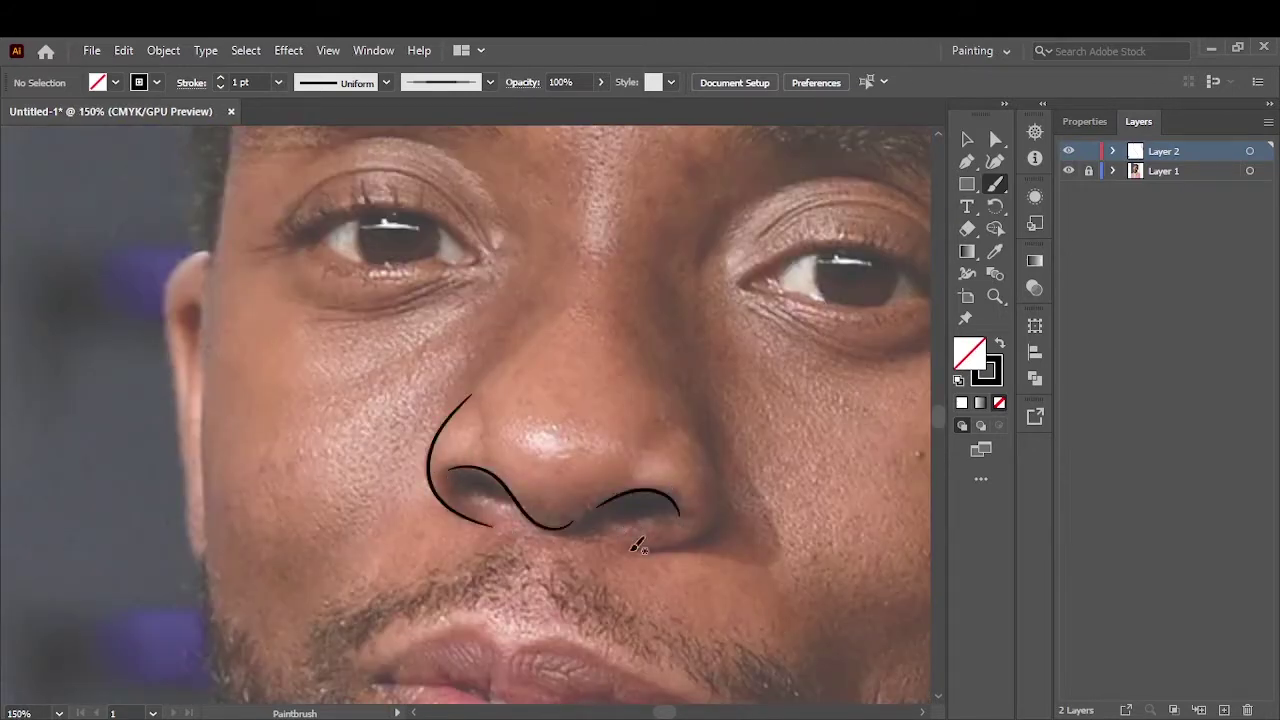
pyautogui.moveTo(633, 550); pyautogui.dragTo(674, 429)
pyautogui.moveTo(566, 305)
pyautogui.mouseDown()
pyautogui.moveTo(478, 393)
pyautogui.moveTo(528, 480)
pyautogui.mouseUp()
pyautogui.scroll(-1, 677, 417)
pyautogui.scroll(5, 549, 380)
pyautogui.moveTo(677, 430); pyautogui.dragTo(670, 527)
# Zoom in and trace the lower lip, upper lip and the line where the lips meet.
pyautogui.scroll(-5, 287, 390)
pyautogui.hotkey('ctrl', '=')
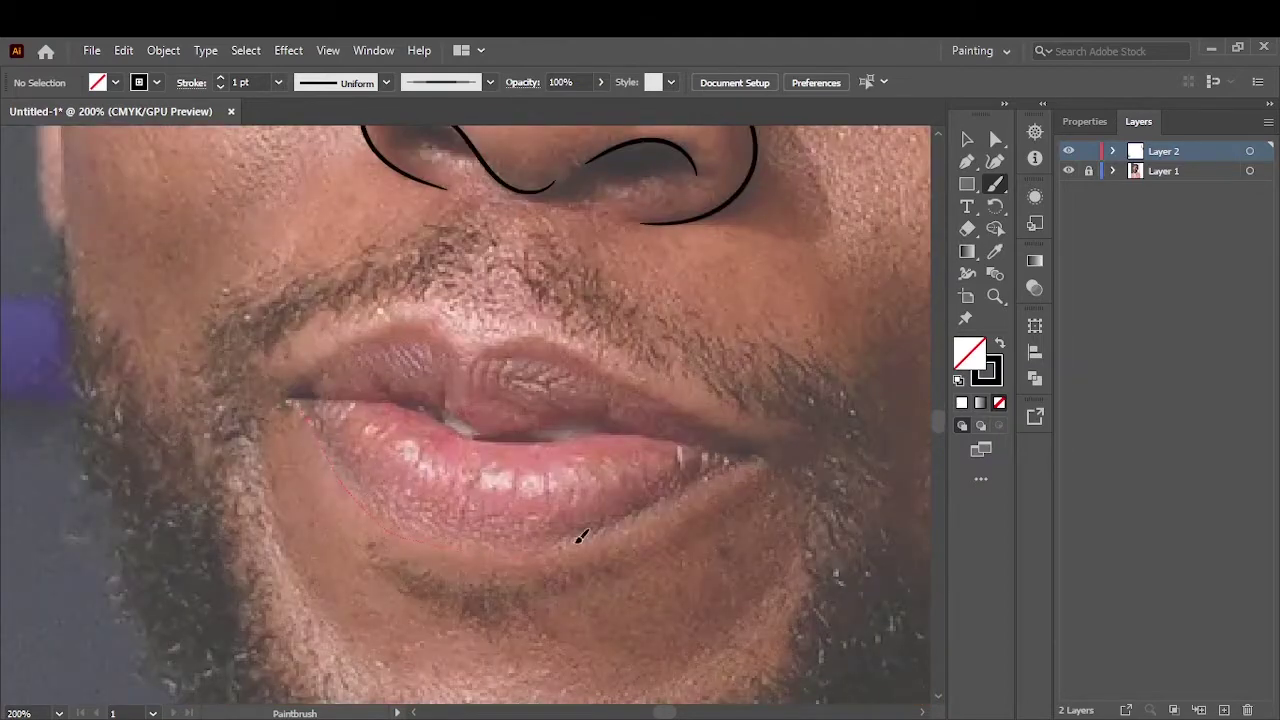
pyautogui.moveTo(290, 400); pyautogui.dragTo(772, 462)
pyautogui.moveTo(618, 362); pyautogui.dragTo(465, 351)
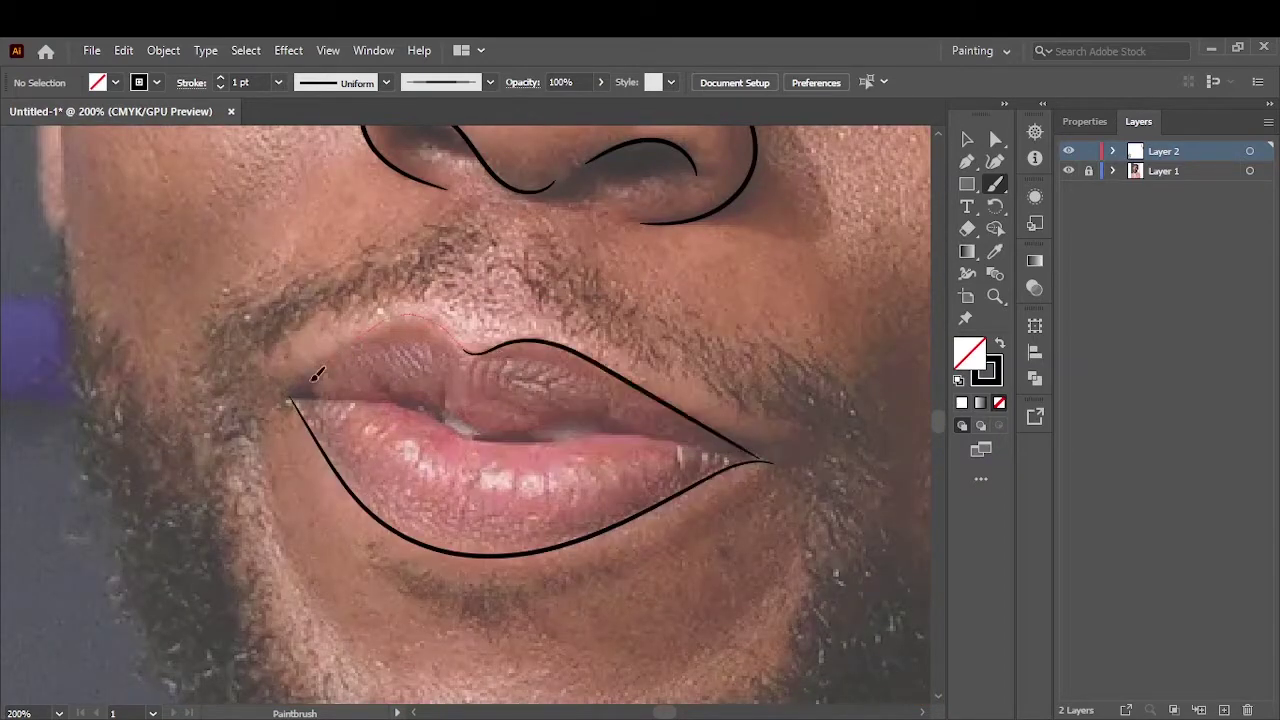
pyautogui.moveTo(313, 378); pyautogui.dragTo(286, 396)
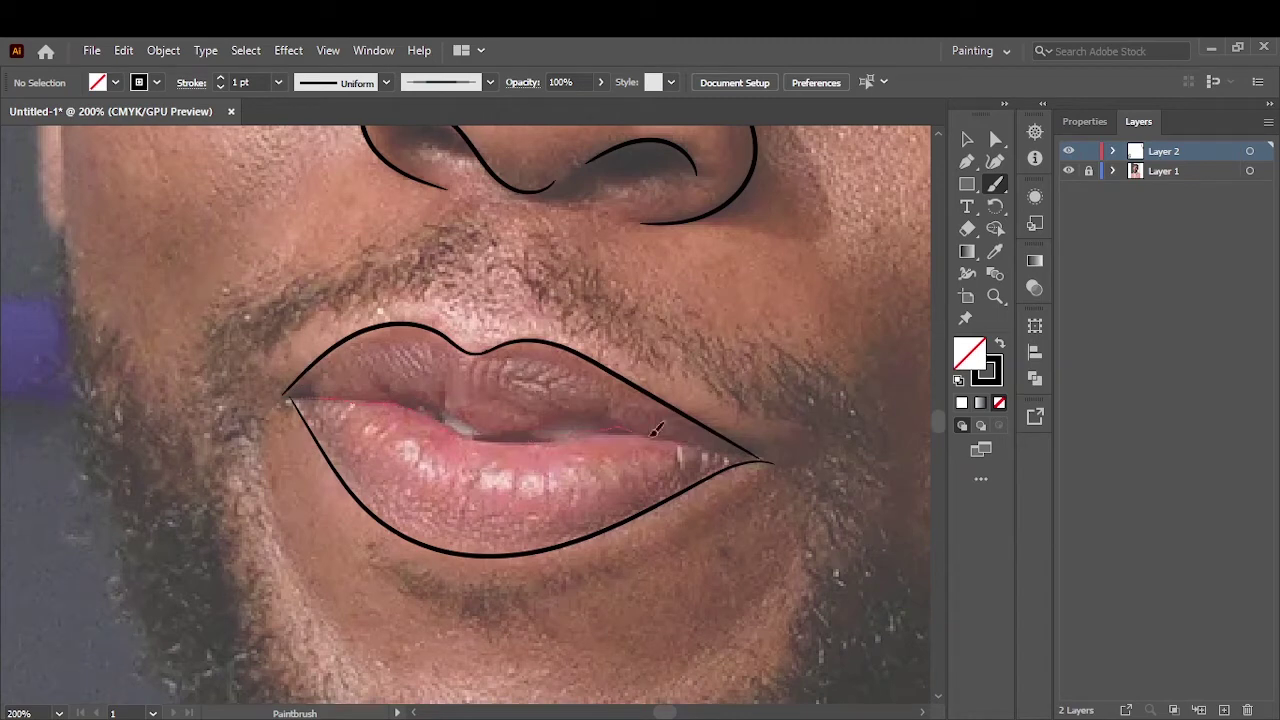
pyautogui.moveTo(653, 431); pyautogui.dragTo(772, 458)
pyautogui.hotkey('ctrl', '0')
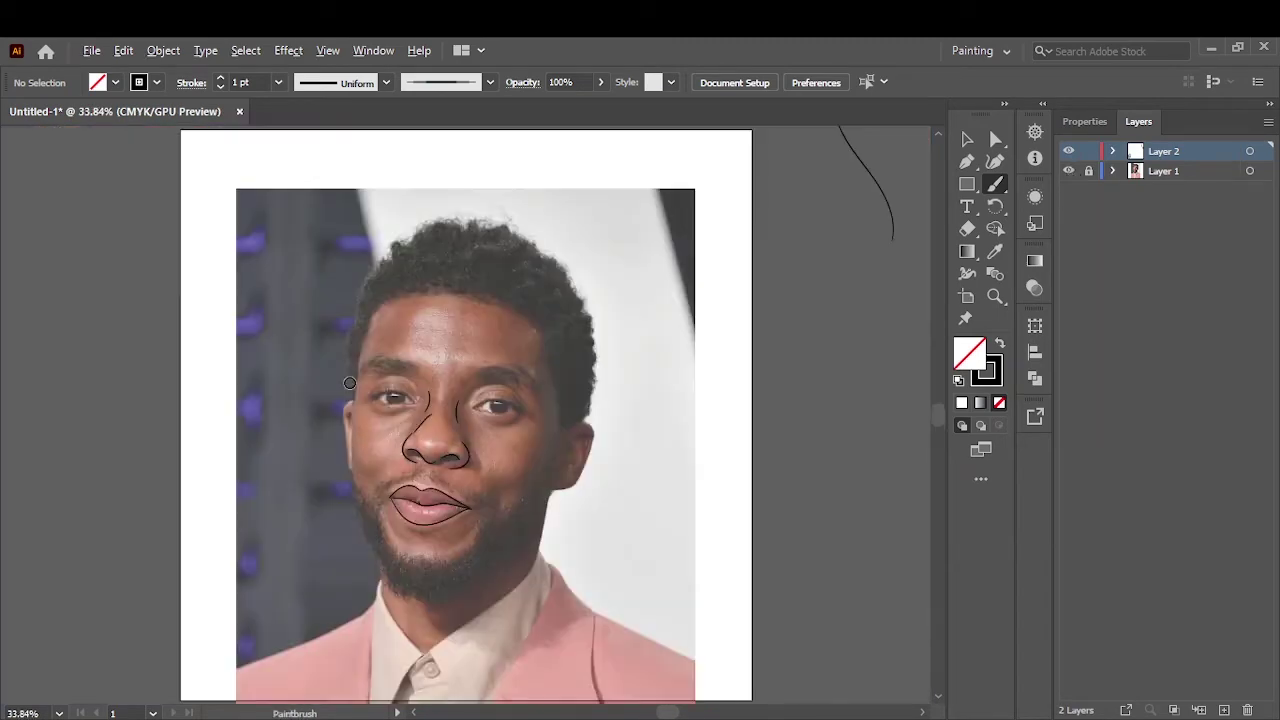
# Trace both eyes' lower edges, upper eyelids, corners and the second eye's iris.
pyautogui.scroll(10, 429, 400)
pyautogui.moveTo(283, 452); pyautogui.dragTo(492, 472)
pyautogui.scroll(2, 243, 430)
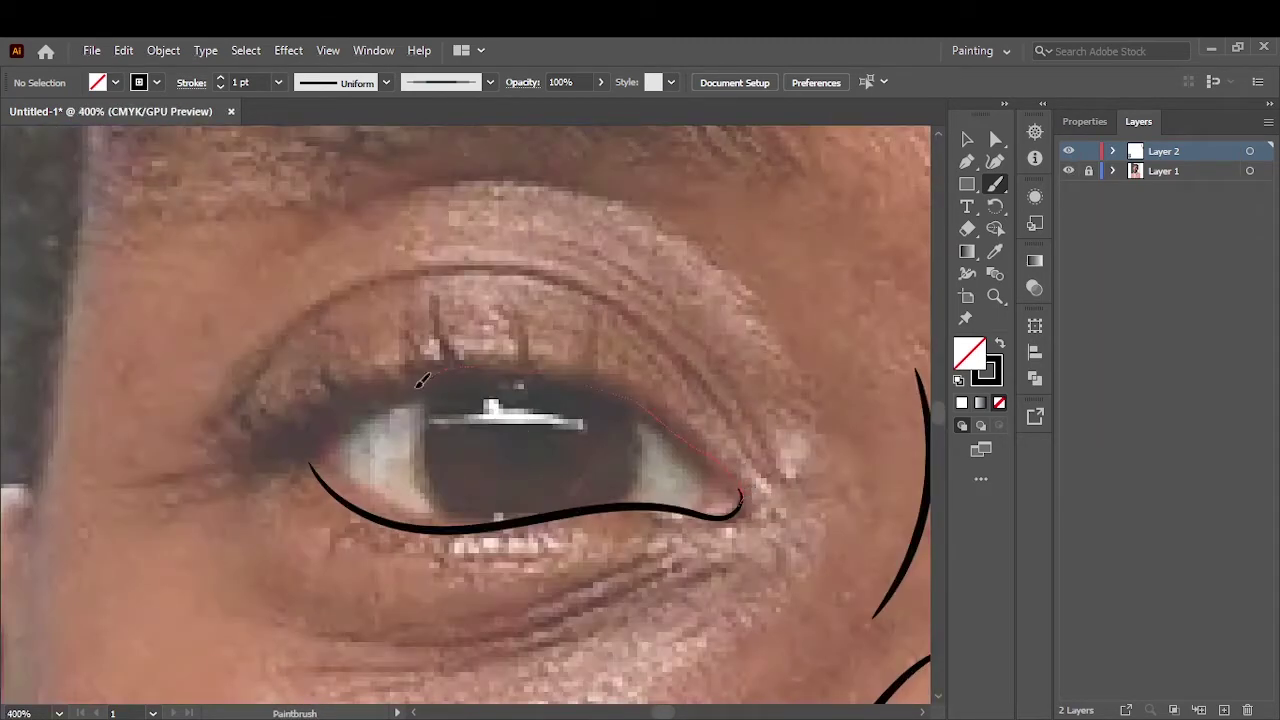
pyautogui.moveTo(422, 381); pyautogui.dragTo(226, 440)
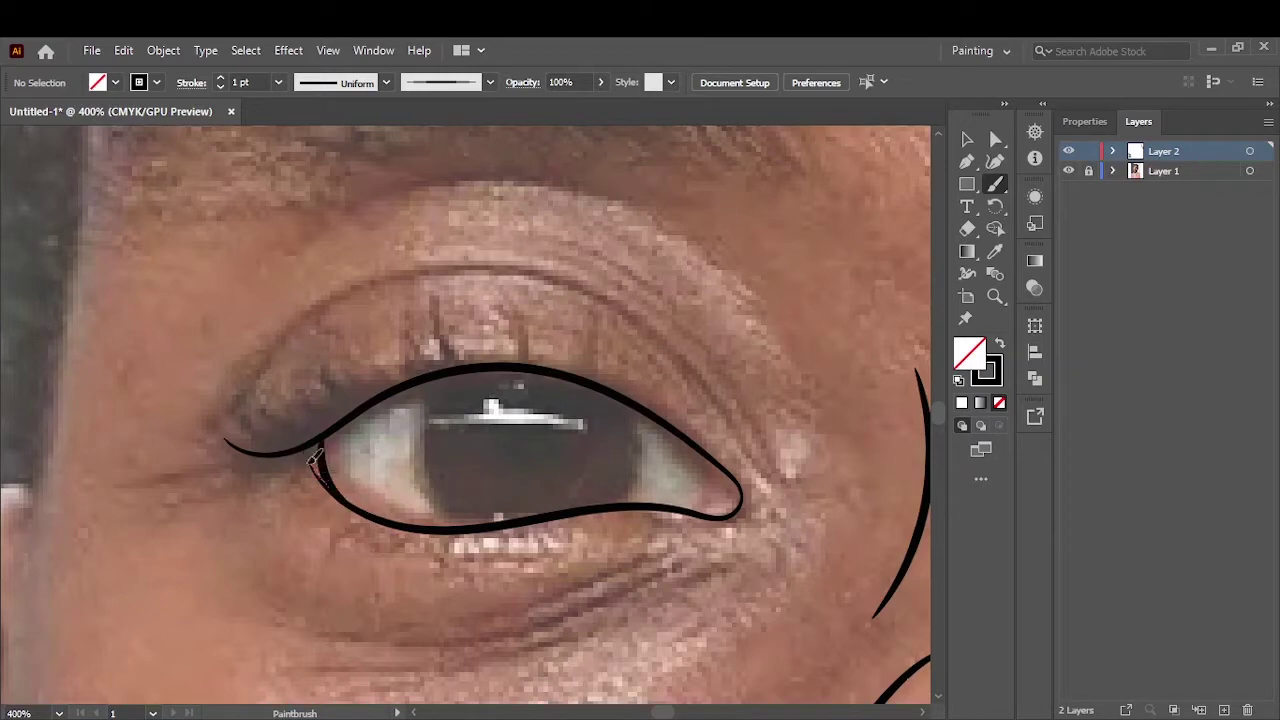
pyautogui.moveTo(700, 452); pyautogui.dragTo(672, 502)
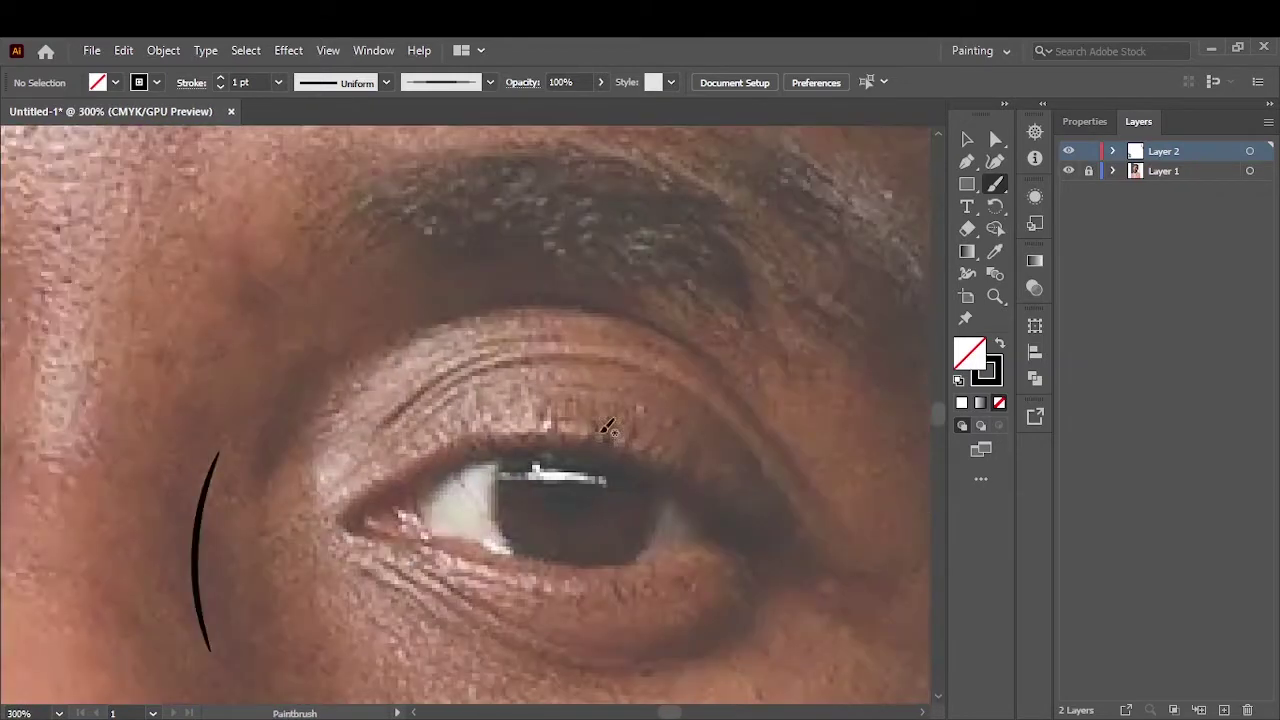
pyautogui.moveTo(297, 490); pyautogui.dragTo(350, 537)
pyautogui.moveTo(467, 451)
pyautogui.mouseDown()
pyautogui.moveTo(688, 549)
pyautogui.moveTo(330, 526)
pyautogui.mouseUp()
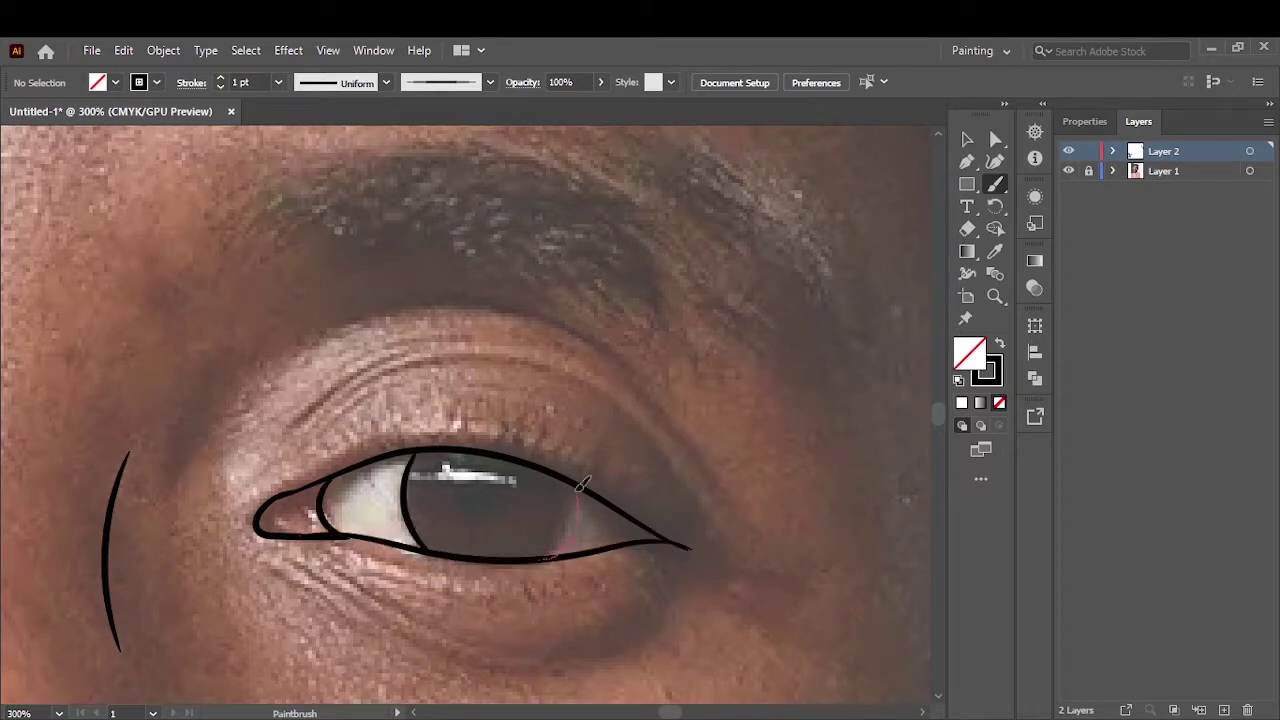
pyautogui.moveTo(437, 549); pyautogui.dragTo(560, 556)
pyautogui.hotkey('ctrl', '0')
# At 0.75 pt stroke, draw crease and lash lines above the eye.
pyautogui.click(278, 82)
pyautogui.click(312, 143)
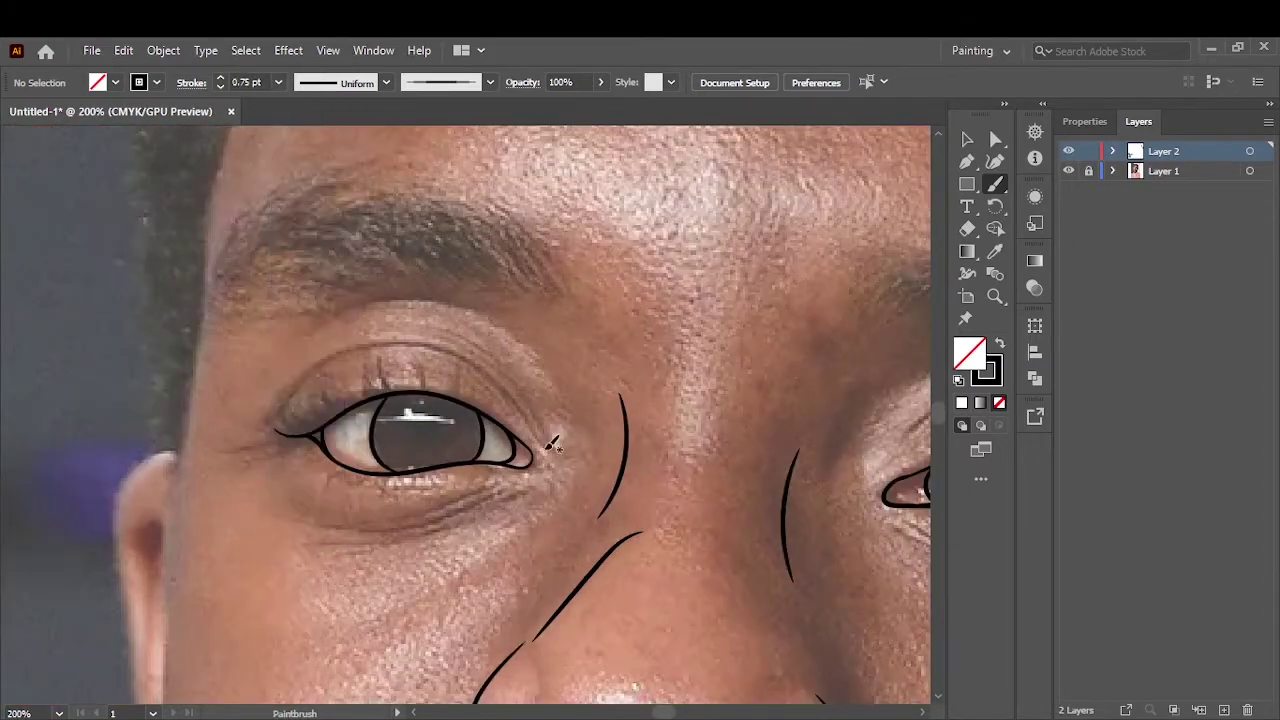
pyautogui.moveTo(548, 440)
pyautogui.mouseDown()
pyautogui.moveTo(457, 349)
pyautogui.moveTo(314, 372)
pyautogui.mouseUp()
pyautogui.moveTo(418, 327)
pyautogui.mouseDown()
pyautogui.moveTo(548, 438)
pyautogui.moveTo(566, 410)
pyautogui.mouseUp()
pyautogui.moveTo(510, 327); pyautogui.dragTo(537, 345)
pyautogui.hscroll(5, 536, 345)
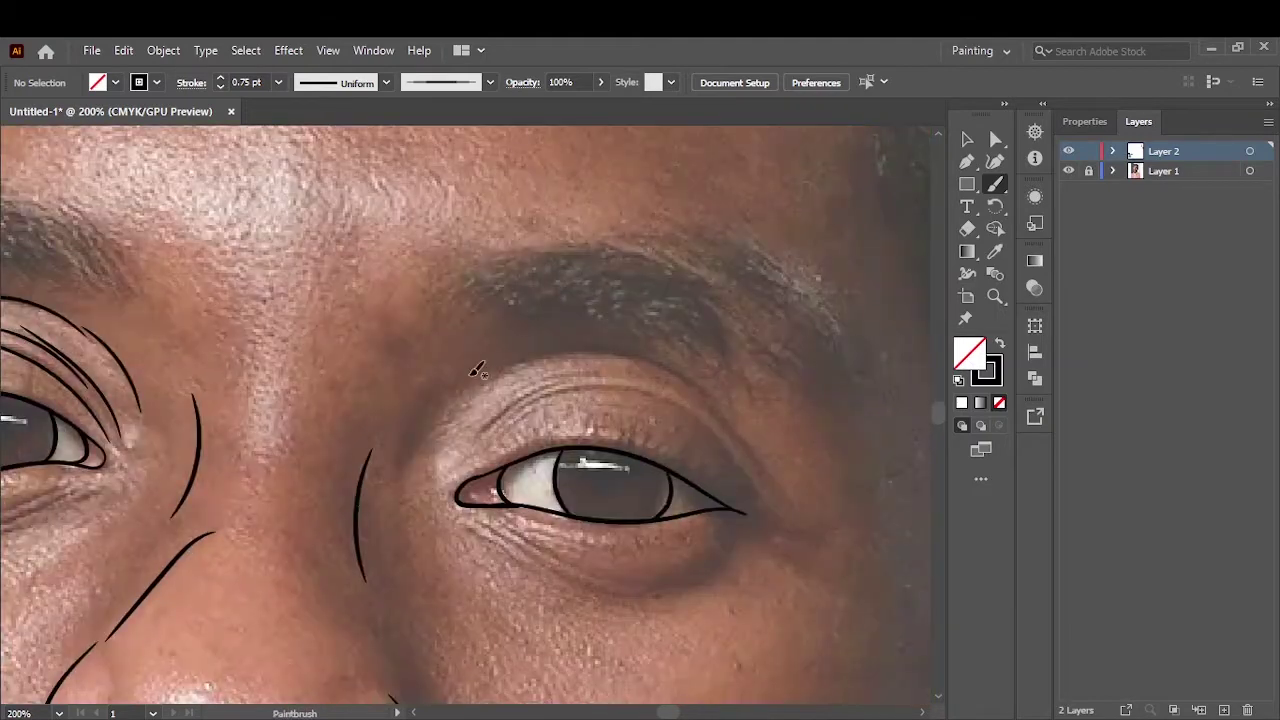
# At 0.5 pt stroke, draw wrinkle lines under both eyes.
pyautogui.click(278, 82)
pyautogui.click(305, 122)
pyautogui.moveTo(590, 585); pyautogui.dragTo(480, 535)
pyautogui.hscroll(-5, 500, 550)
pyautogui.moveTo(405, 515); pyautogui.dragTo(282, 548)
pyautogui.moveTo(440, 495); pyautogui.dragTo(322, 517)
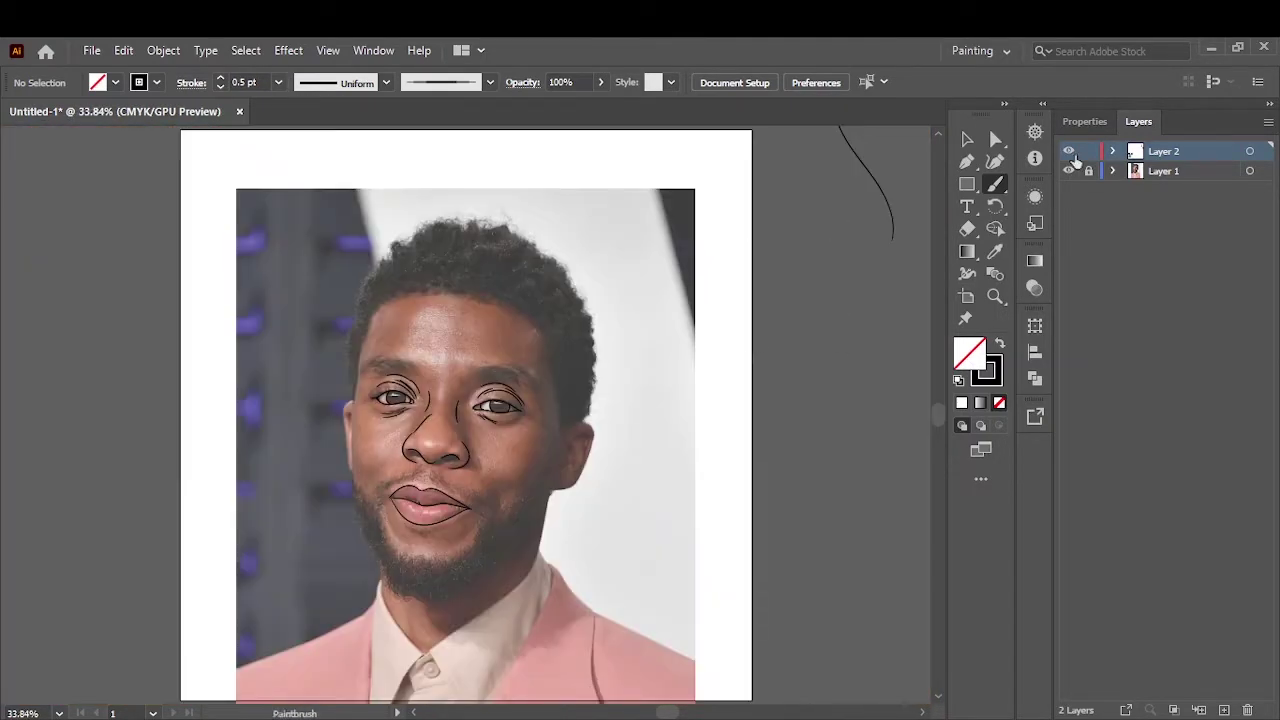
# Trace the cheek edge and right ear down to the jaw, with four inner-ear detail lines.
pyautogui.scroll(-2, 340, 255)
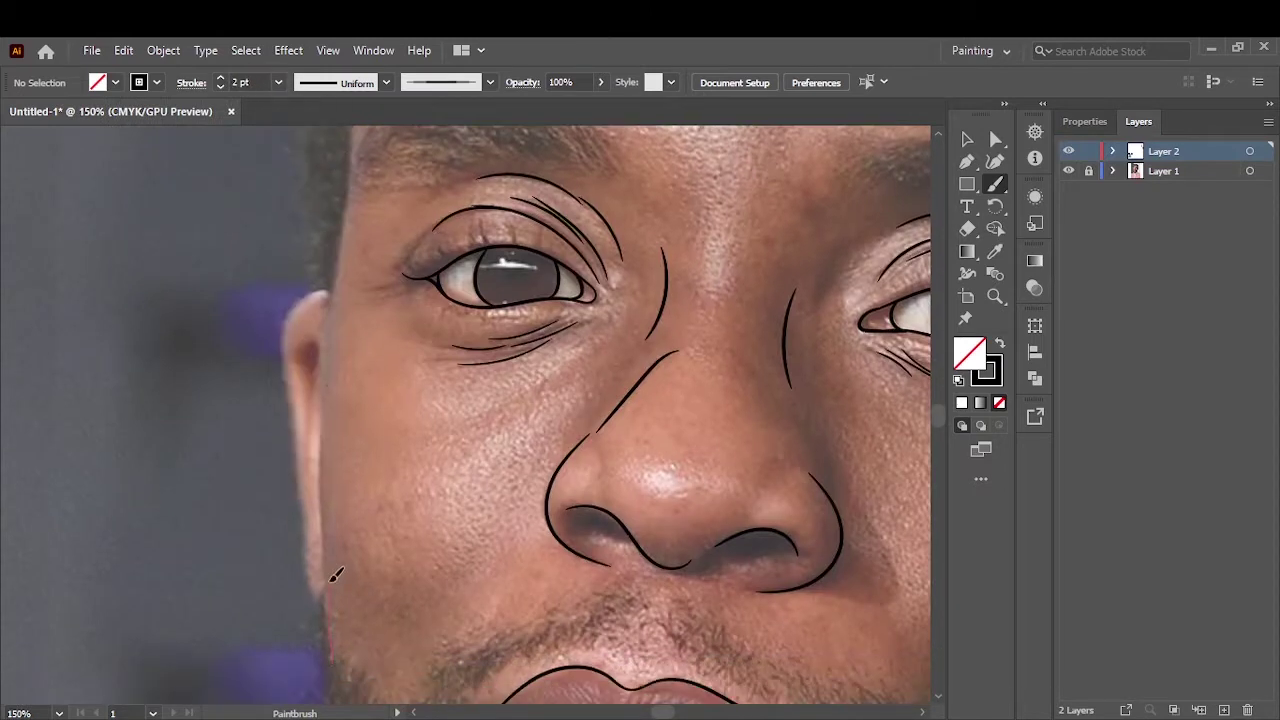
pyautogui.moveTo(332, 660); pyautogui.dragTo(335, 268)
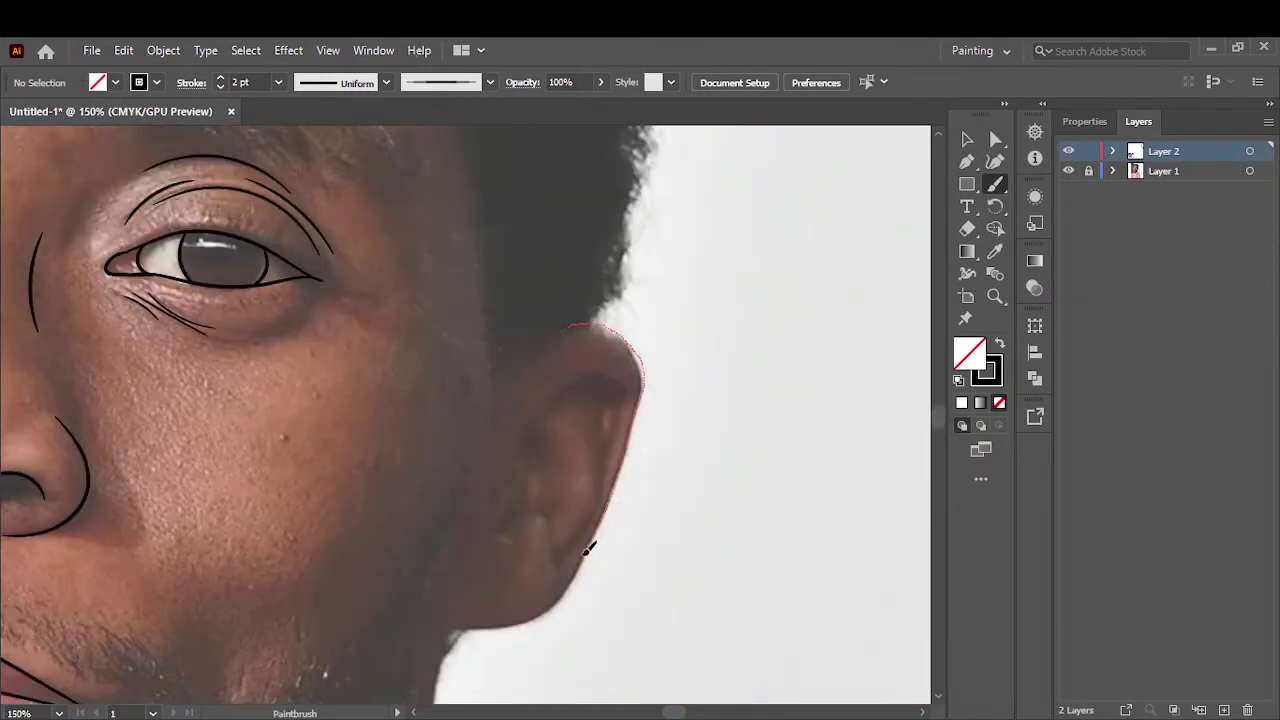
pyautogui.moveTo(588, 548); pyautogui.dragTo(448, 628)
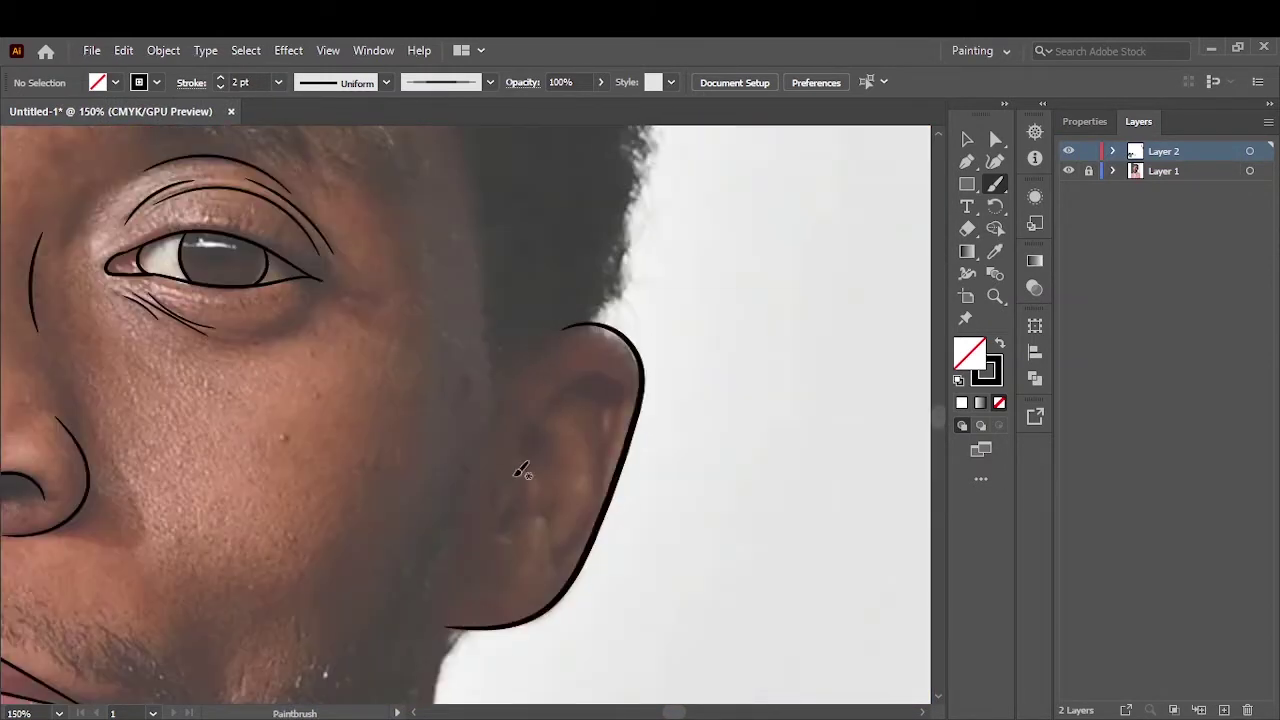
pyautogui.moveTo(518, 432); pyautogui.dragTo(500, 525)
pyautogui.moveTo(606, 371); pyautogui.dragTo(520, 450)
pyautogui.moveTo(525, 510); pyautogui.dragTo(555, 575)
pyautogui.moveTo(543, 440); pyautogui.dragTo(555, 518)
# Trace the left jawline and the wavy beard edge along the neck joining the jaw curve.
pyautogui.hotkey('ctrl', '-')
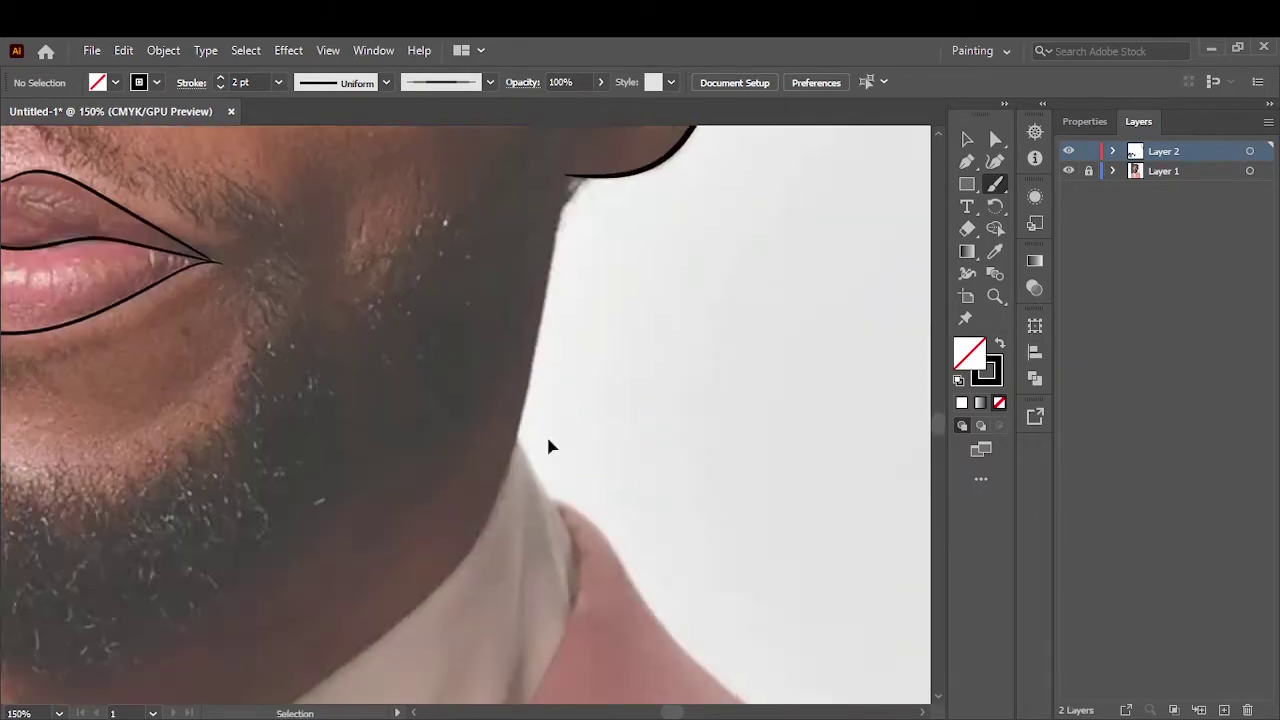
pyautogui.scroll(2, 600, 460)
pyautogui.hscroll(-2, 363, 303)
pyautogui.hotkey('ctrl', '+')
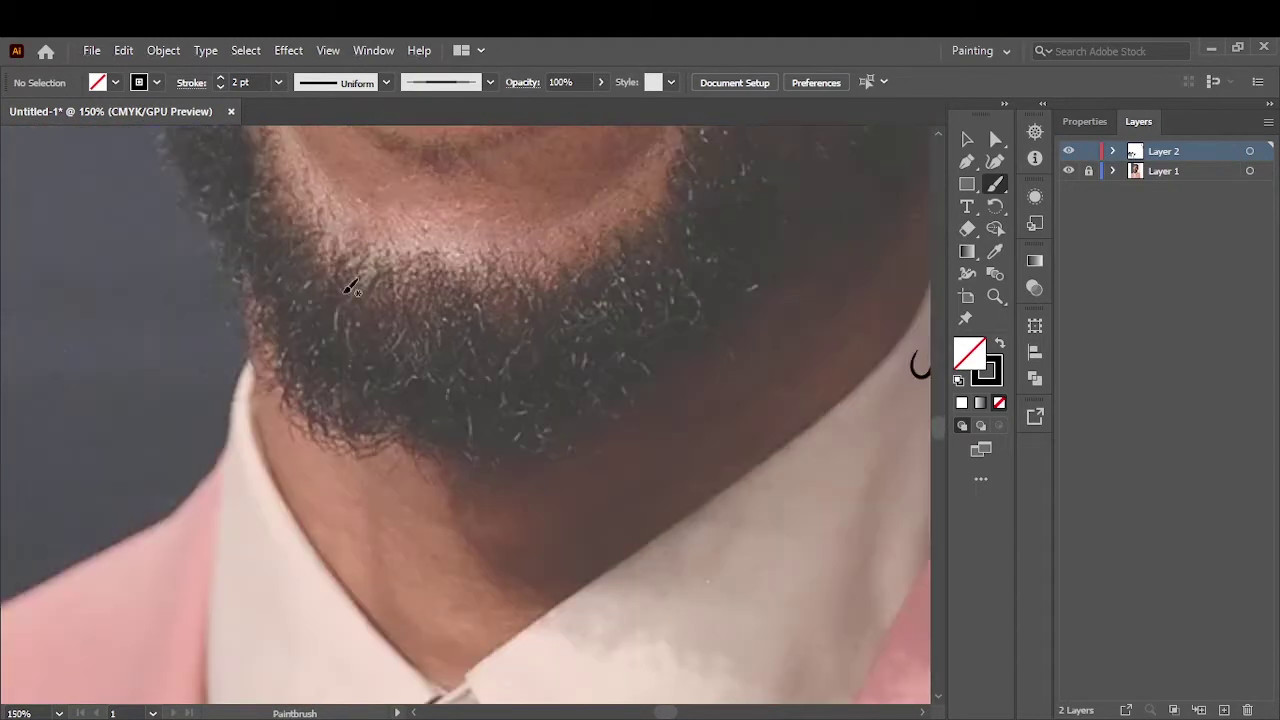
pyautogui.moveTo(237, 242)
pyautogui.mouseDown()
pyautogui.moveTo(280, 525)
pyautogui.moveTo(280, 486)
pyautogui.moveTo(354, 520)
pyautogui.moveTo(552, 494)
pyautogui.moveTo(626, 534)
pyautogui.moveTo(605, 491)
pyautogui.moveTo(662, 500)
pyautogui.mouseUp()
pyautogui.scroll(-5, 665, 503)
pyautogui.scroll(6, 700, 531)
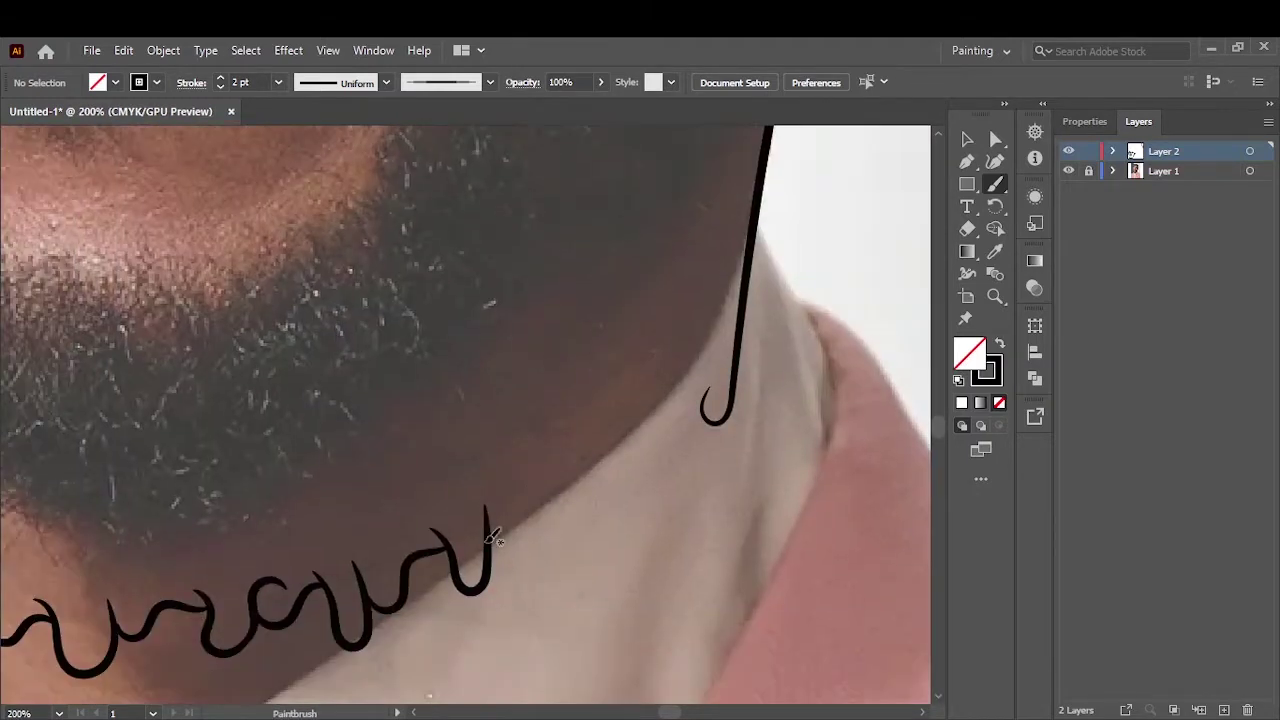
pyautogui.moveTo(484, 540)
pyautogui.mouseDown()
pyautogui.moveTo(610, 505)
pyautogui.moveTo(665, 430)
pyautogui.mouseUp()
pyautogui.moveTo(680, 500); pyautogui.dragTo(740, 430)
pyautogui.scroll(-2, 763, 429)
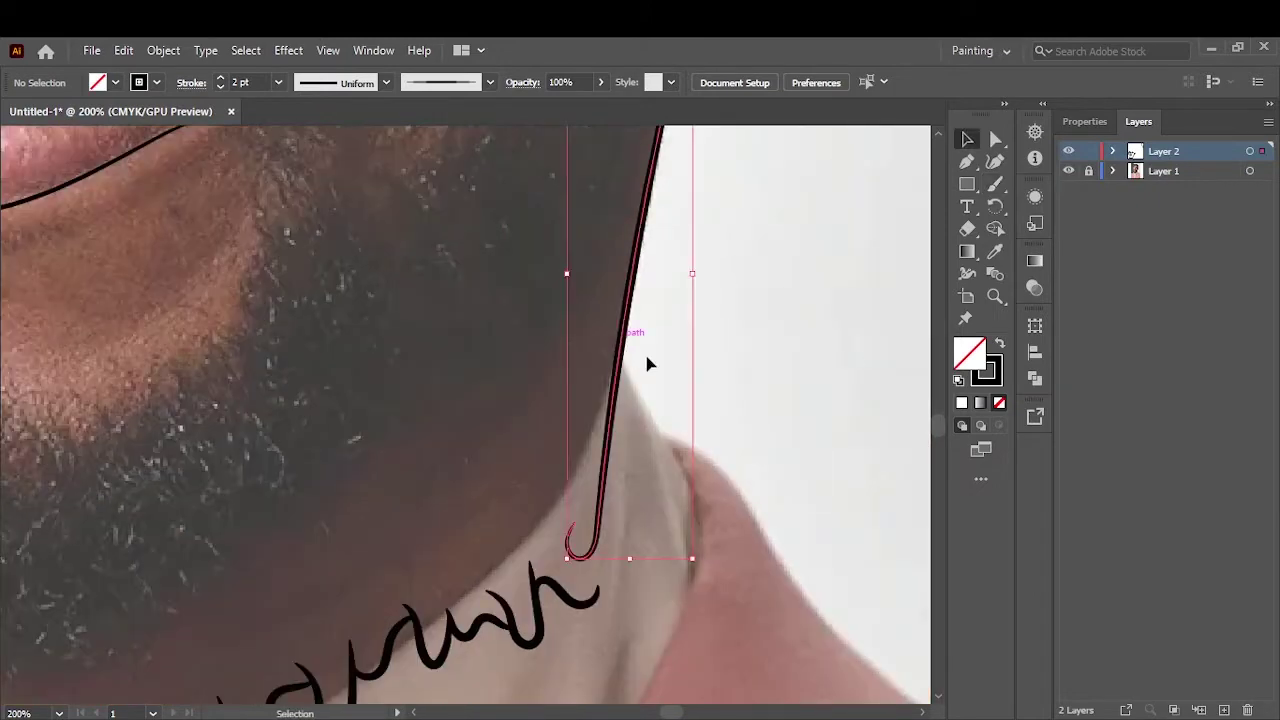
pyautogui.scroll(-2, 603, 486)
pyautogui.scroll(-3, 595, 510)
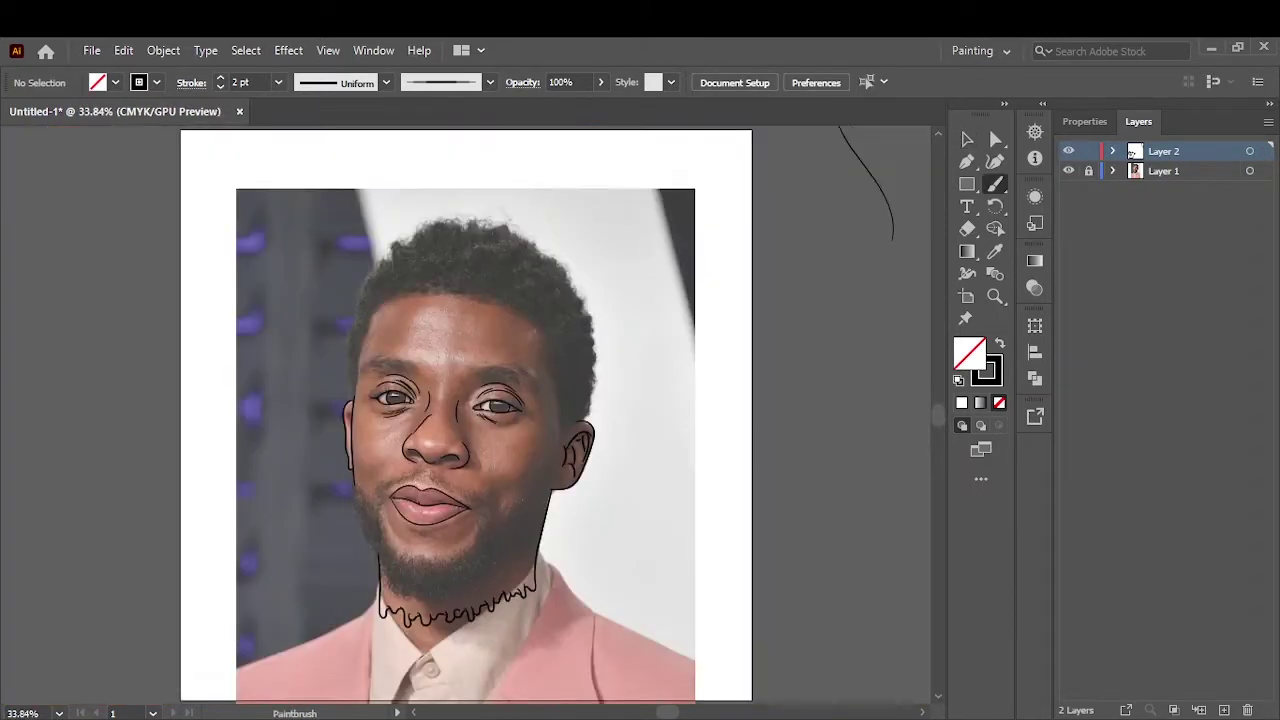
# Draw the left eyebrow as a black-filled Pencil shape.
pyautogui.scroll(2, 380, 315)
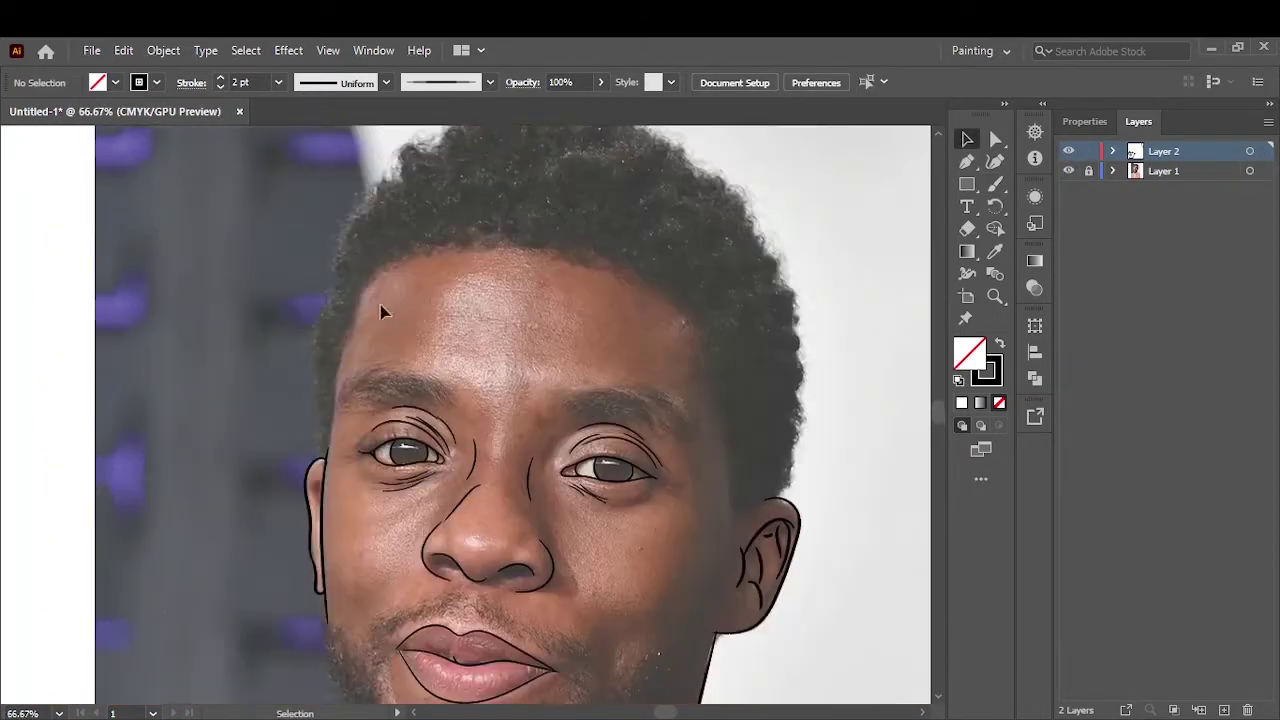
pyautogui.scroll(3, 383, 309)
pyautogui.press('n')
pyautogui.hotkey('shift', 'x')
pyautogui.doubleClick(969, 352)
pyautogui.click(1171, 269)
pyautogui.moveTo(592, 456)
pyautogui.mouseDown()
pyautogui.moveTo(556, 412)
pyautogui.moveTo(420, 408)
pyautogui.mouseUp()
pyautogui.hotkey('shift', 'x')
pyautogui.press('b')
# Paint fine hair strokes along the left eyebrow at 0.5 pt and 0.25 pt.
pyautogui.click(278, 82)
pyautogui.click(305, 121)
pyautogui.moveTo(590, 420); pyautogui.dragTo(612, 482)
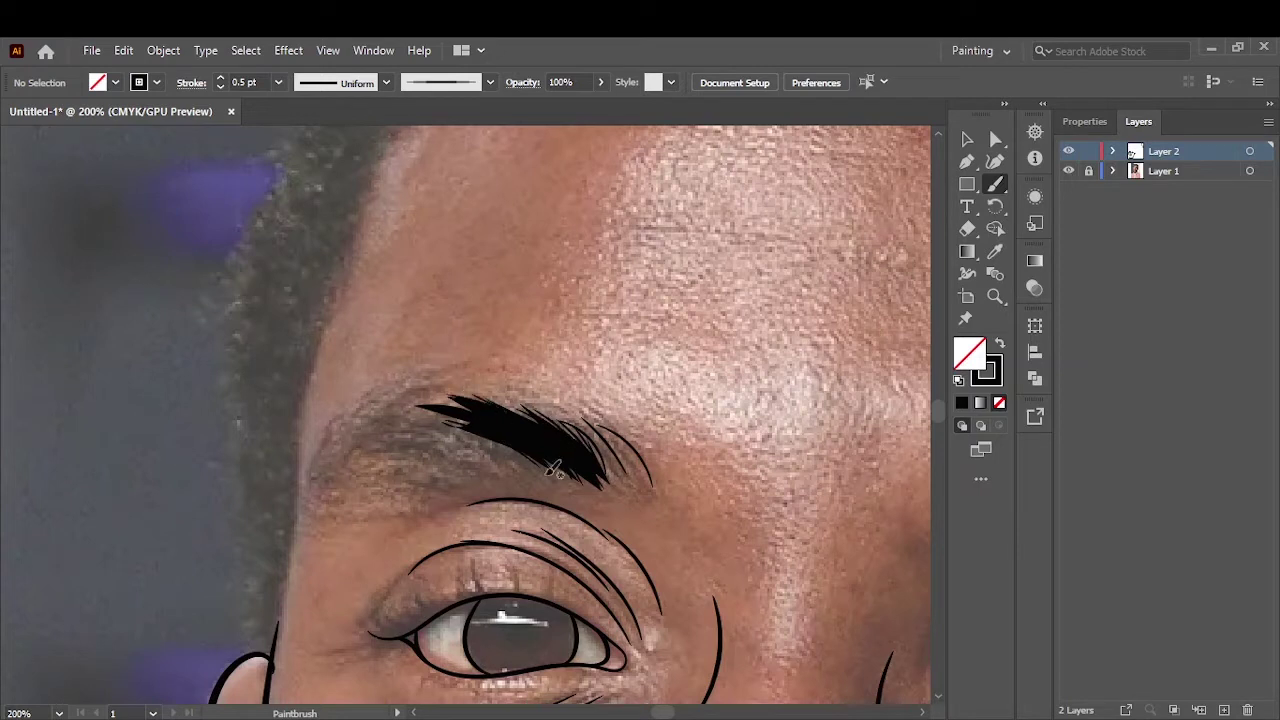
pyautogui.moveTo(520, 452)
pyautogui.mouseDown()
pyautogui.moveTo(410, 410)
pyautogui.moveTo(410, 425)
pyautogui.mouseUp()
pyautogui.moveTo(470, 452); pyautogui.dragTo(320, 458)
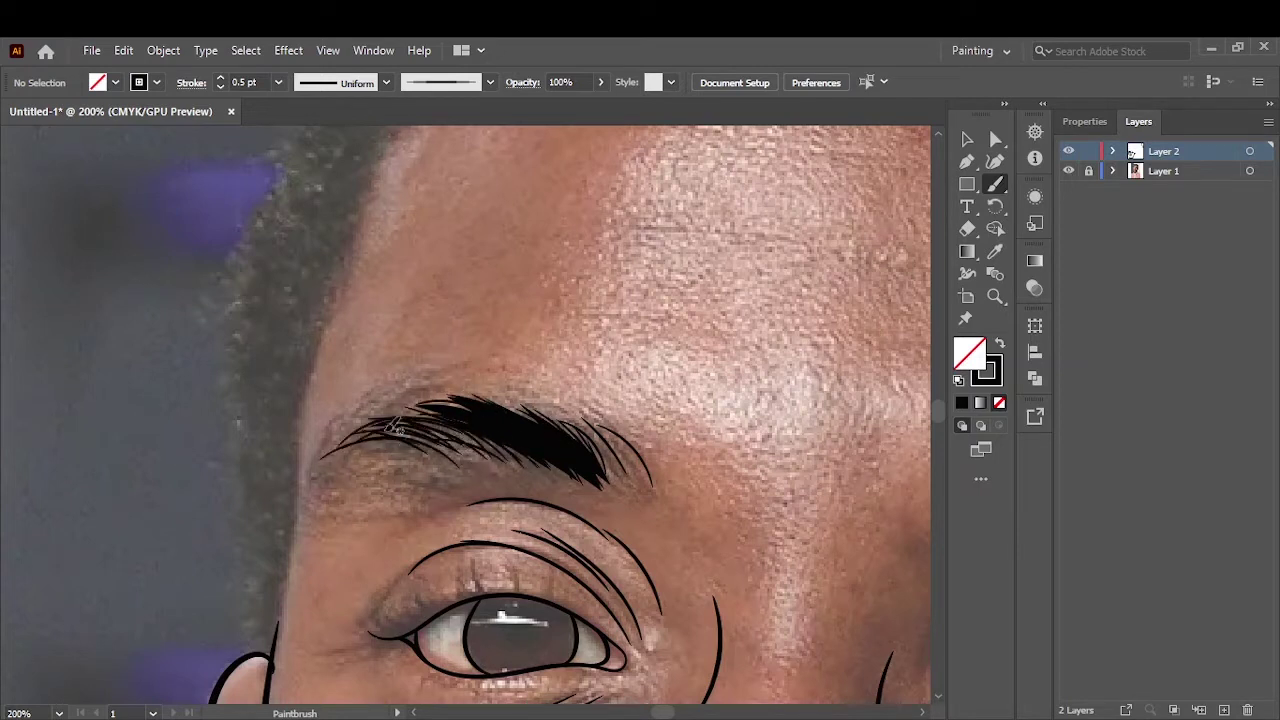
pyautogui.click(278, 82)
pyautogui.click(305, 123)
pyautogui.moveTo(610, 480); pyautogui.dragTo(540, 420)
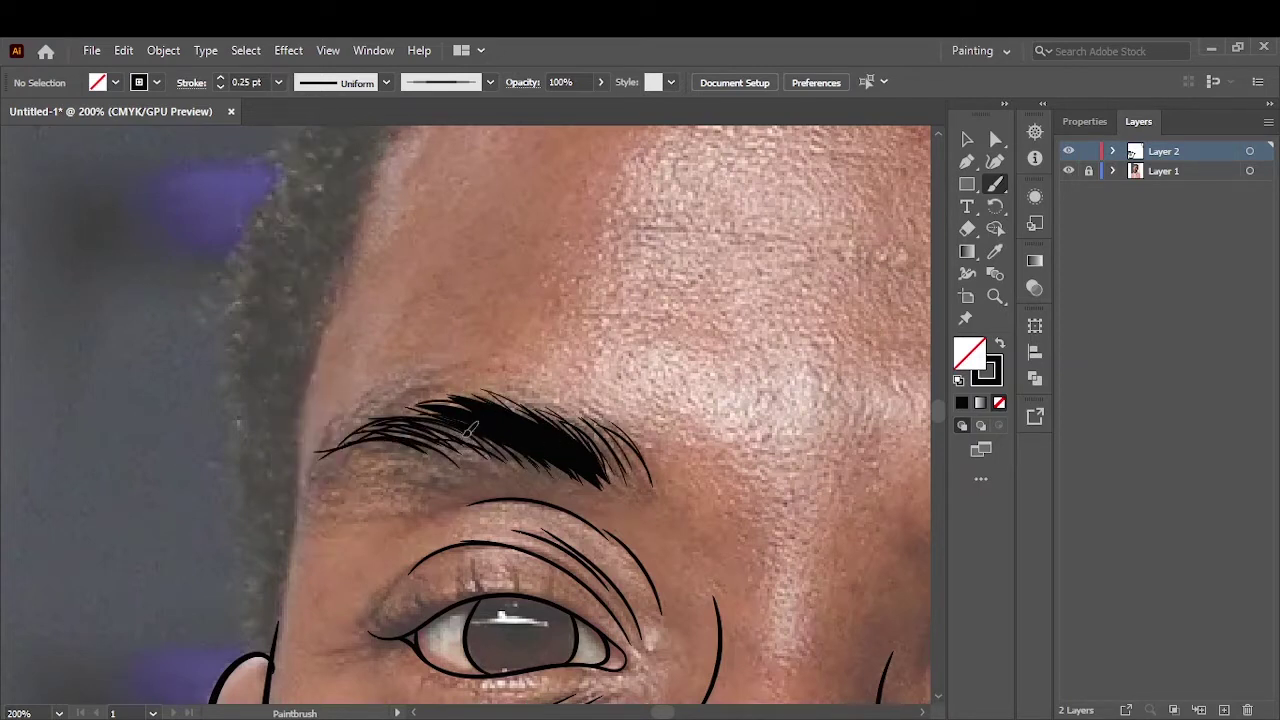
pyautogui.scroll(-5, 388, 405)
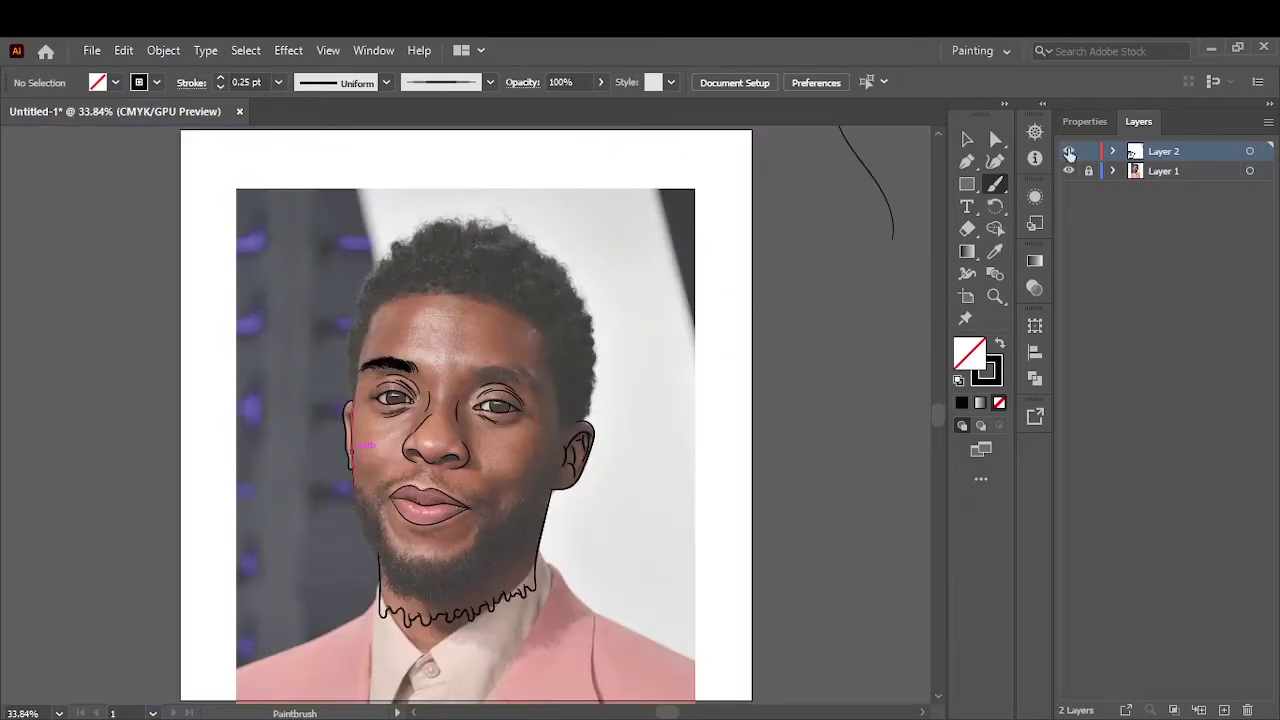
pyautogui.scroll(5, 410, 361)
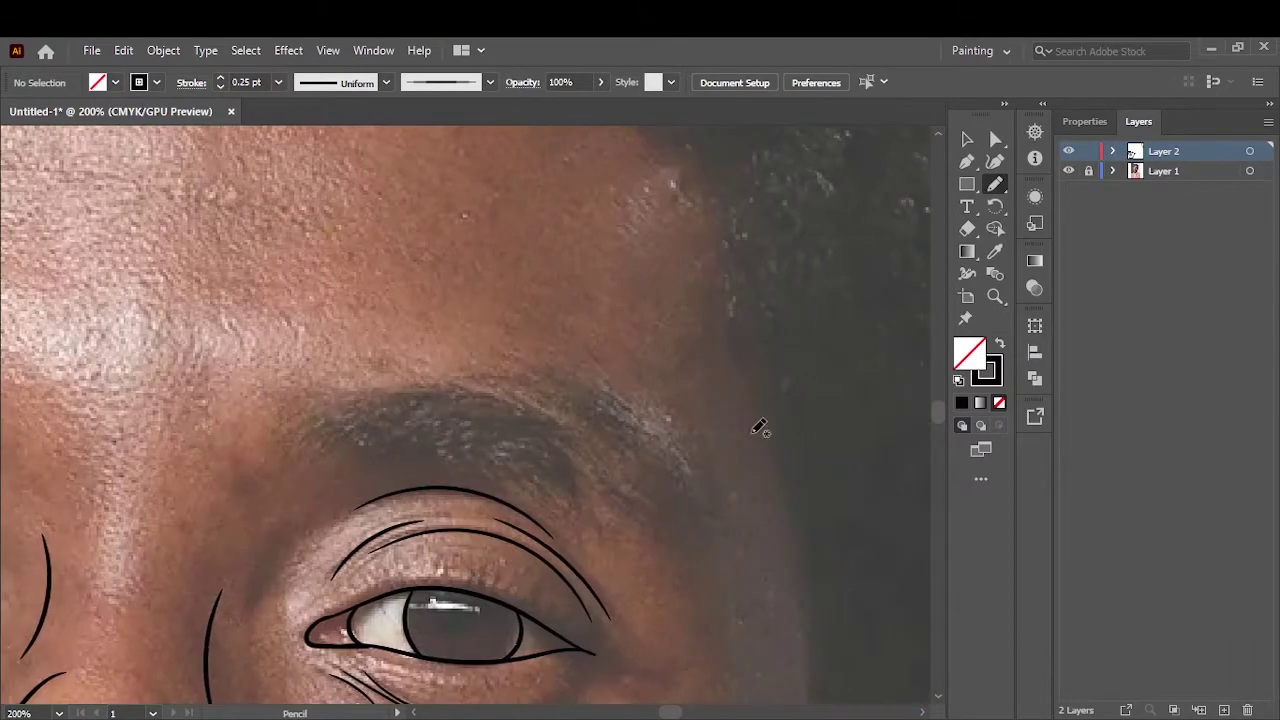
# Outline the second eyebrow as a closed black-filled shape.
pyautogui.click(999, 343)
pyautogui.moveTo(330, 430); pyautogui.dragTo(568, 455)
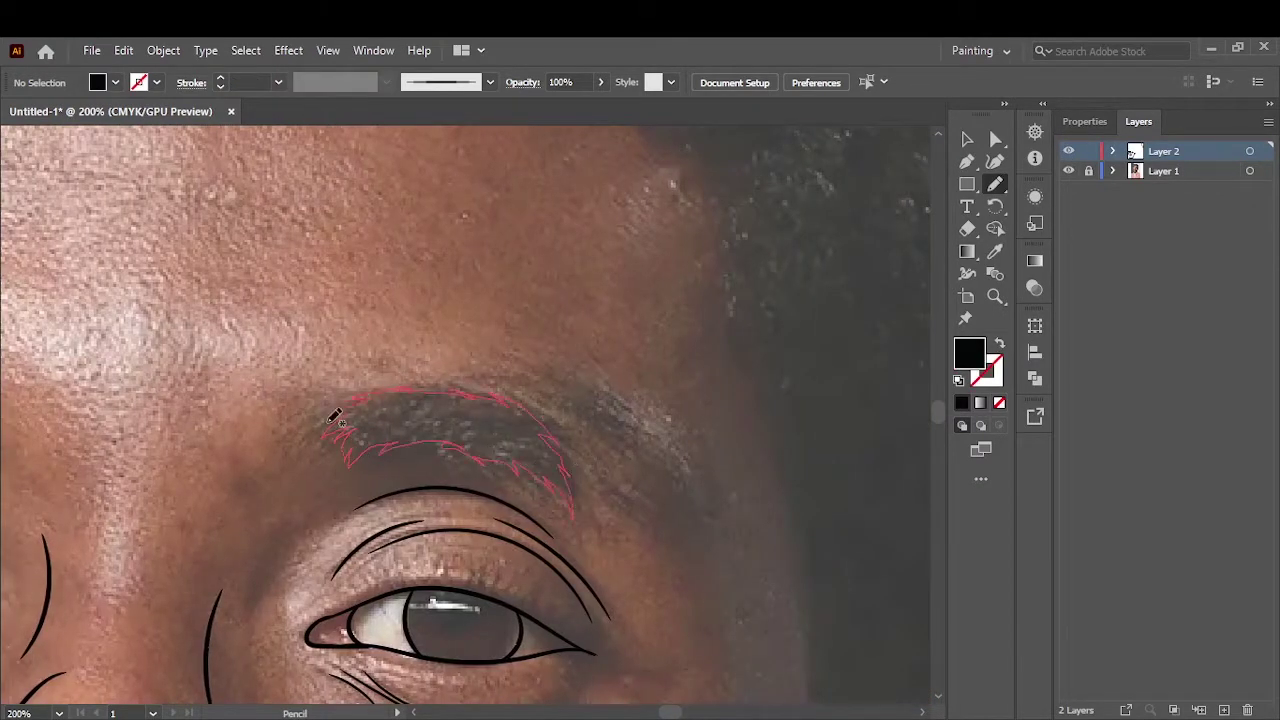
pyautogui.moveTo(335, 417); pyautogui.dragTo(335, 417)
pyautogui.press('c')
pyautogui.click(449, 451)
pyautogui.press('Return')
pyautogui.press('b')
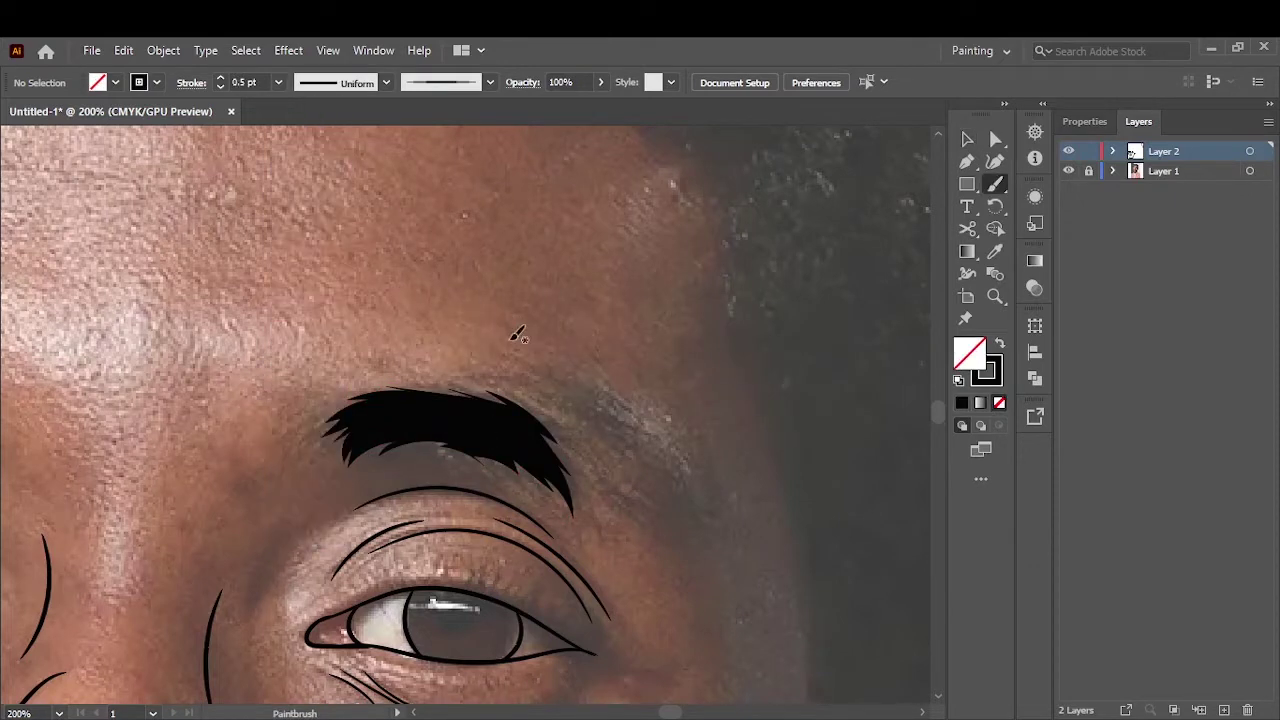
# Paint hair strokes along the second eyebrow's edges and extend its tail with fine hairs.
pyautogui.moveTo(459, 448)
pyautogui.mouseDown()
pyautogui.moveTo(345, 468)
pyautogui.moveTo(320, 430)
pyautogui.mouseUp()
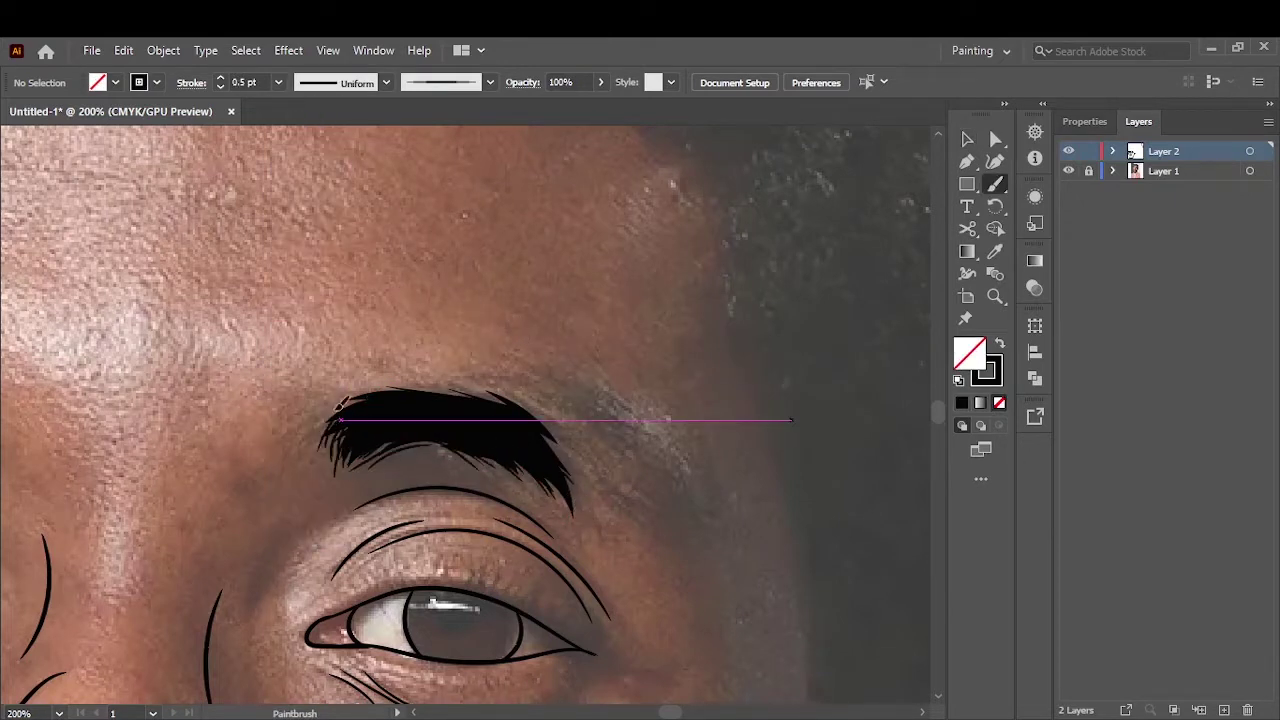
pyautogui.moveTo(550, 425); pyautogui.dragTo(572, 485)
pyautogui.moveTo(420, 395); pyautogui.dragTo(447, 418)
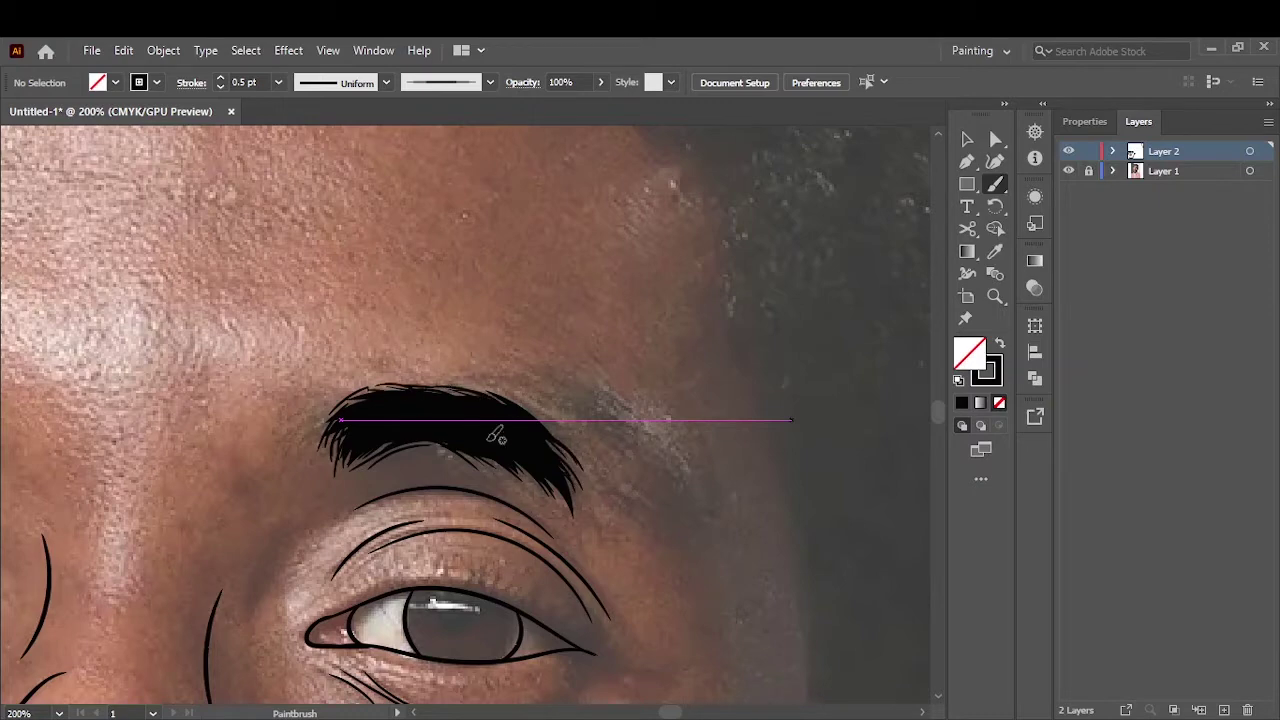
pyautogui.moveTo(560, 440); pyautogui.dragTo(650, 482)
pyautogui.moveTo(598, 448); pyautogui.dragTo(665, 505)
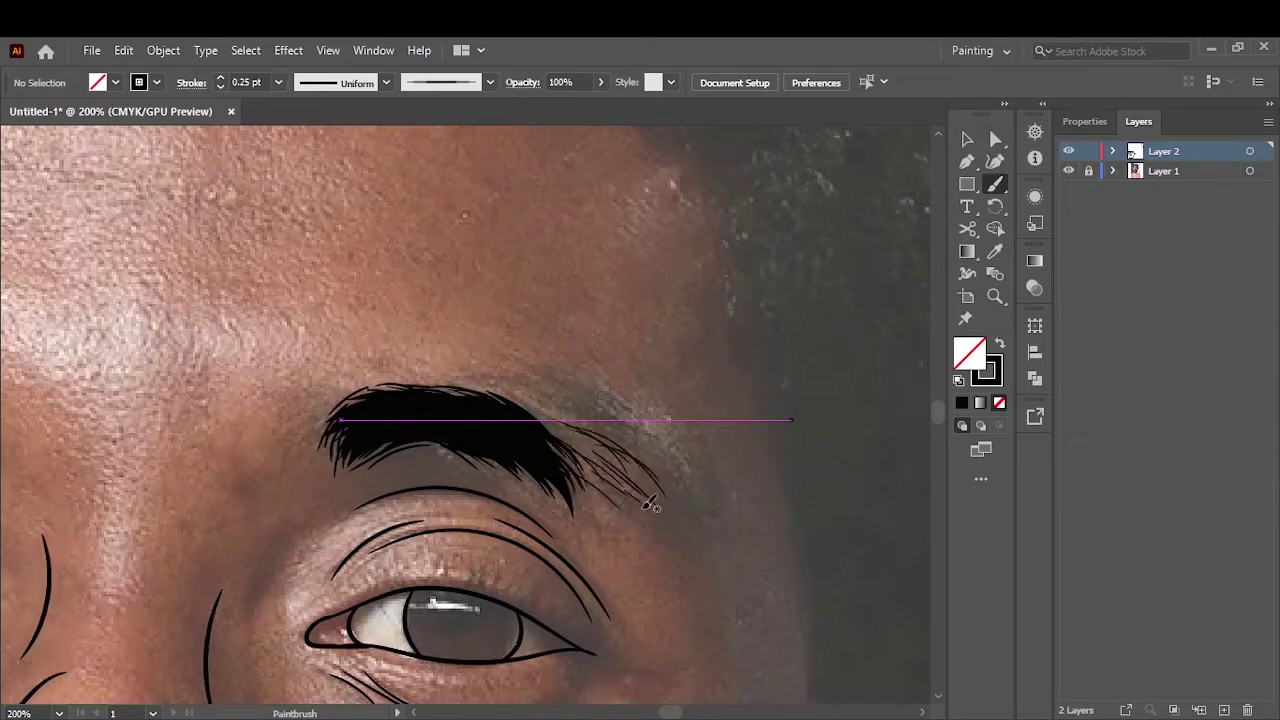
pyautogui.moveTo(620, 468); pyautogui.dragTo(690, 525)
# Zoom out to the whole artboard and briefly hide the reference photo to check linework.
pyautogui.hotkey('ctrl', '0')
pyautogui.hotkey('ctrl', '+')
pyautogui.hotkey('ctrl', '+')
pyautogui.hotkey('ctrl', '+')
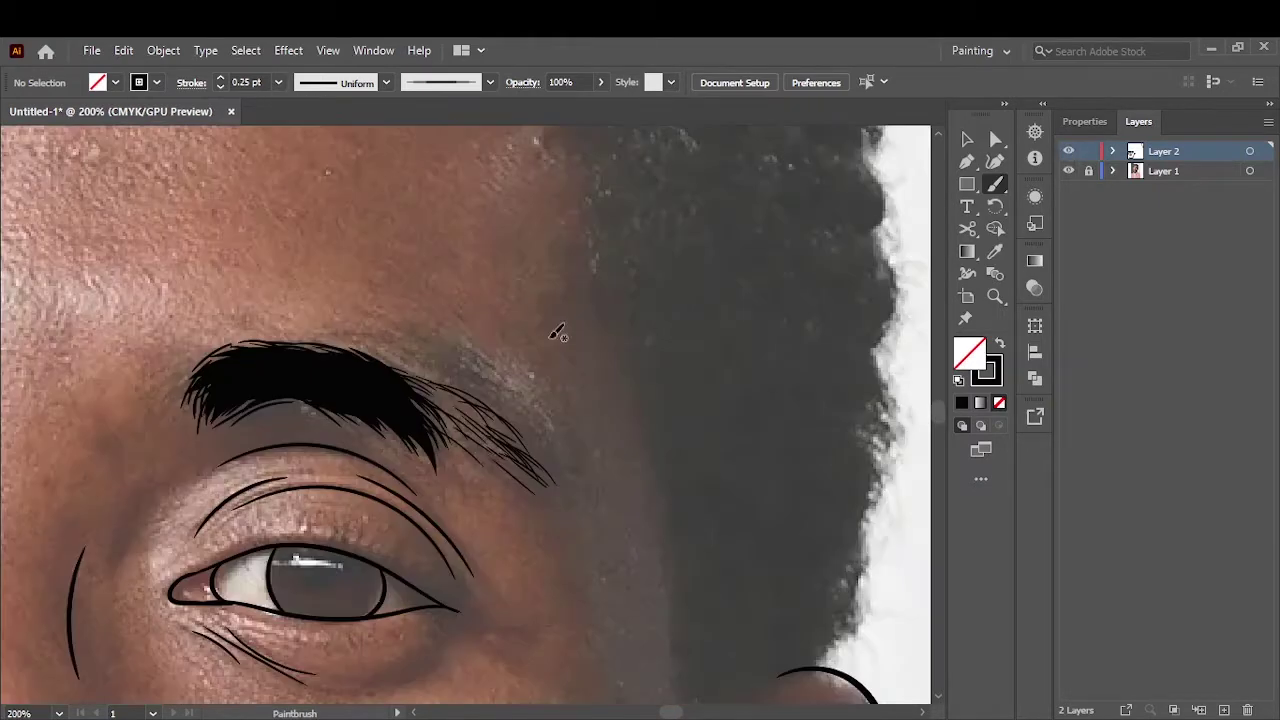
pyautogui.hotkey('ctrl', '0')
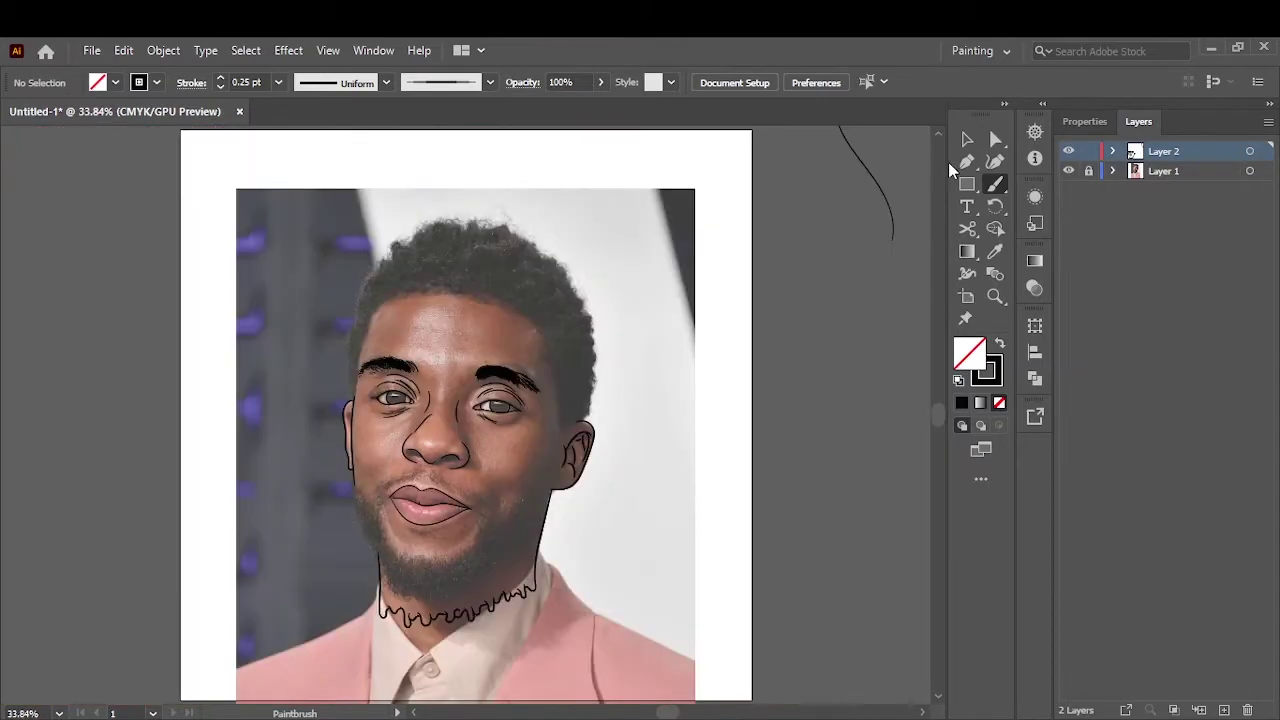
pyautogui.click(1068, 171)
# Thicken and fill the sharp lip corner in black with the Pencil.
pyautogui.hotkey('ctrl', '+')
pyautogui.hotkey('ctrl', '+')
pyautogui.hotkey('ctrl', '+')
pyautogui.hotkey('shift', 'x')
pyautogui.press('n')
pyautogui.hotkey('ctrl', '+')
pyautogui.hotkey('ctrl', '+')
pyautogui.hotkey('ctrl', '+')
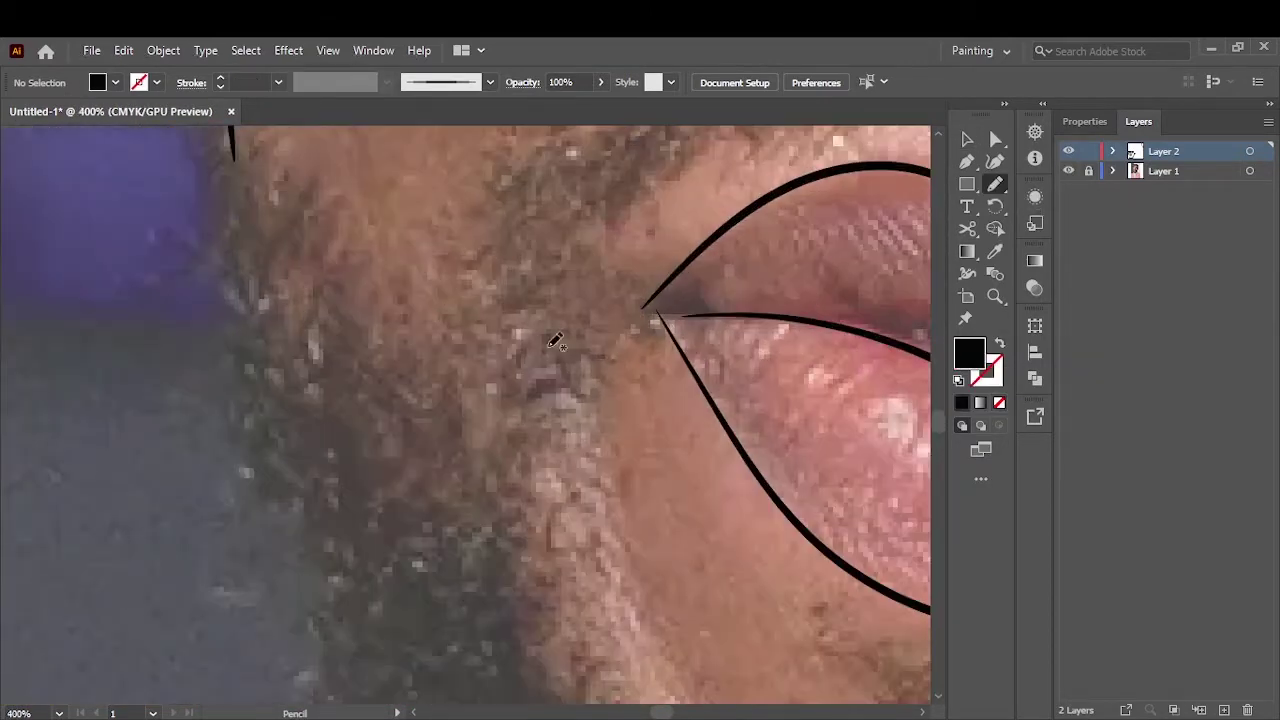
pyautogui.moveTo(733, 312); pyautogui.dragTo(735, 315)
pyautogui.moveTo(595, 370); pyautogui.dragTo(700, 340)
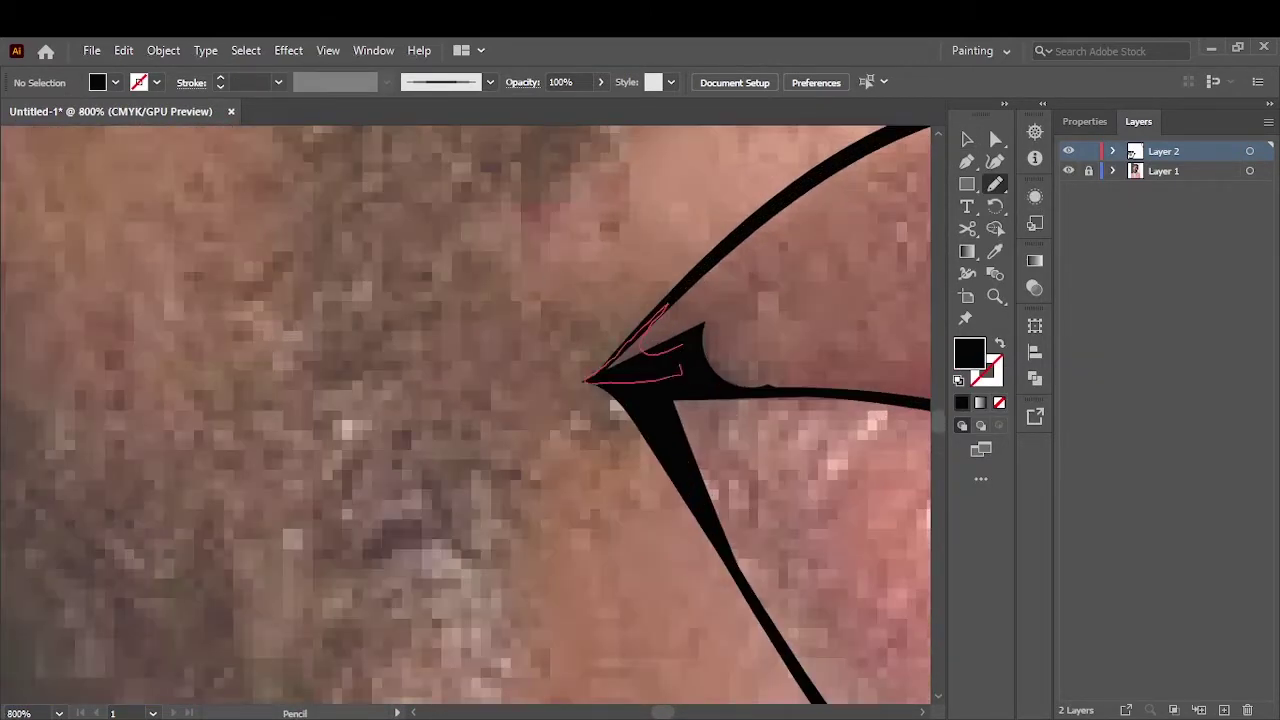
pyautogui.hotkey('ctrl', '+')
pyautogui.hotkey('ctrl', '+')
pyautogui.hotkey('ctrl', '+')
pyautogui.moveTo(630, 282); pyautogui.dragTo(775, 340)
pyautogui.hotkey('ctrl', '0')
# Draw black-filled beard shapes along the left jaw, down to the chin and across more sections.
pyautogui.hotkey('ctrl', '+')
pyautogui.hotkey('ctrl', '+')
pyautogui.hotkey('ctrl', '+')
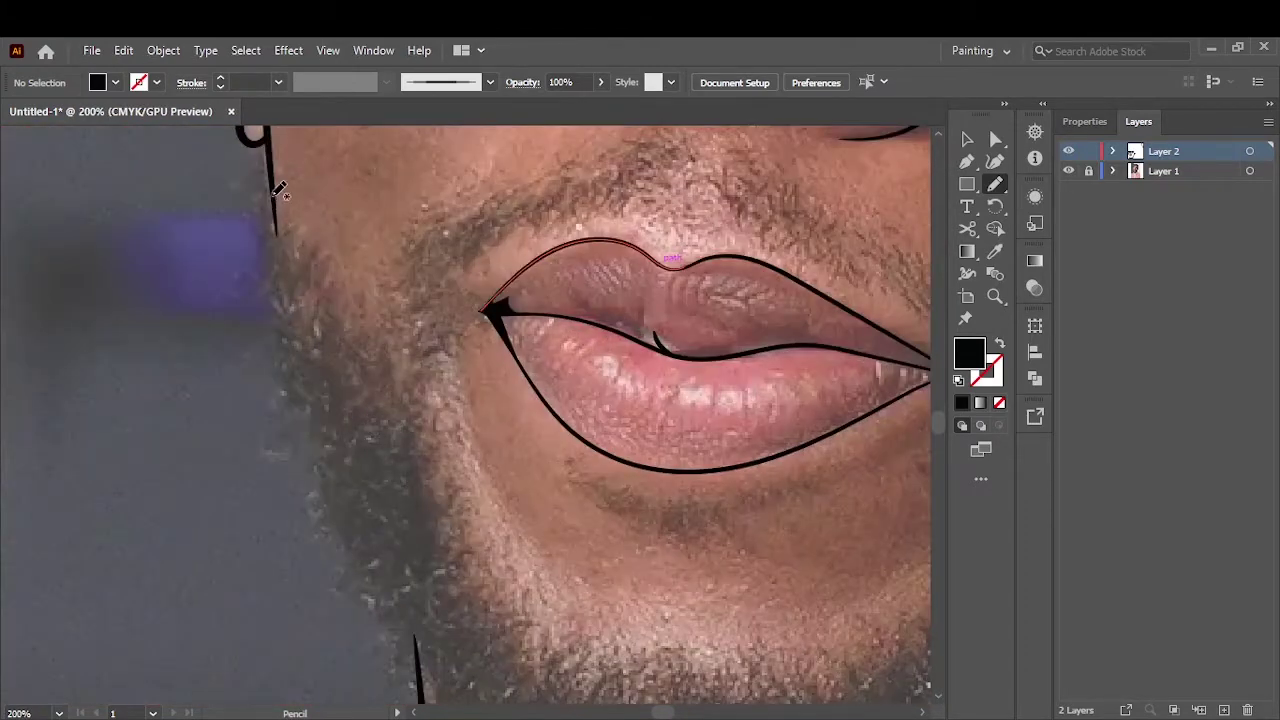
pyautogui.moveTo(265, 235)
pyautogui.mouseDown()
pyautogui.moveTo(410, 432)
pyautogui.moveTo(280, 217)
pyautogui.mouseUp()
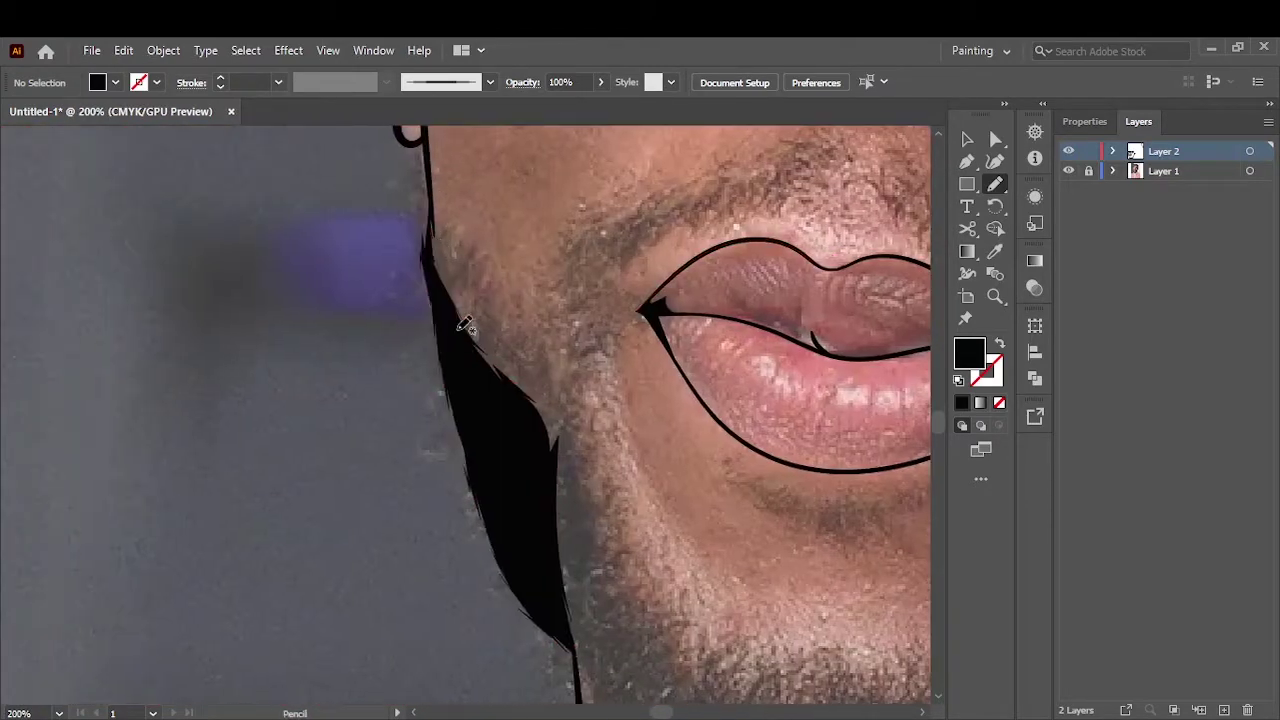
pyautogui.hotkey('ctrl', '-')
pyautogui.moveTo(410, 395); pyautogui.dragTo(420, 332)
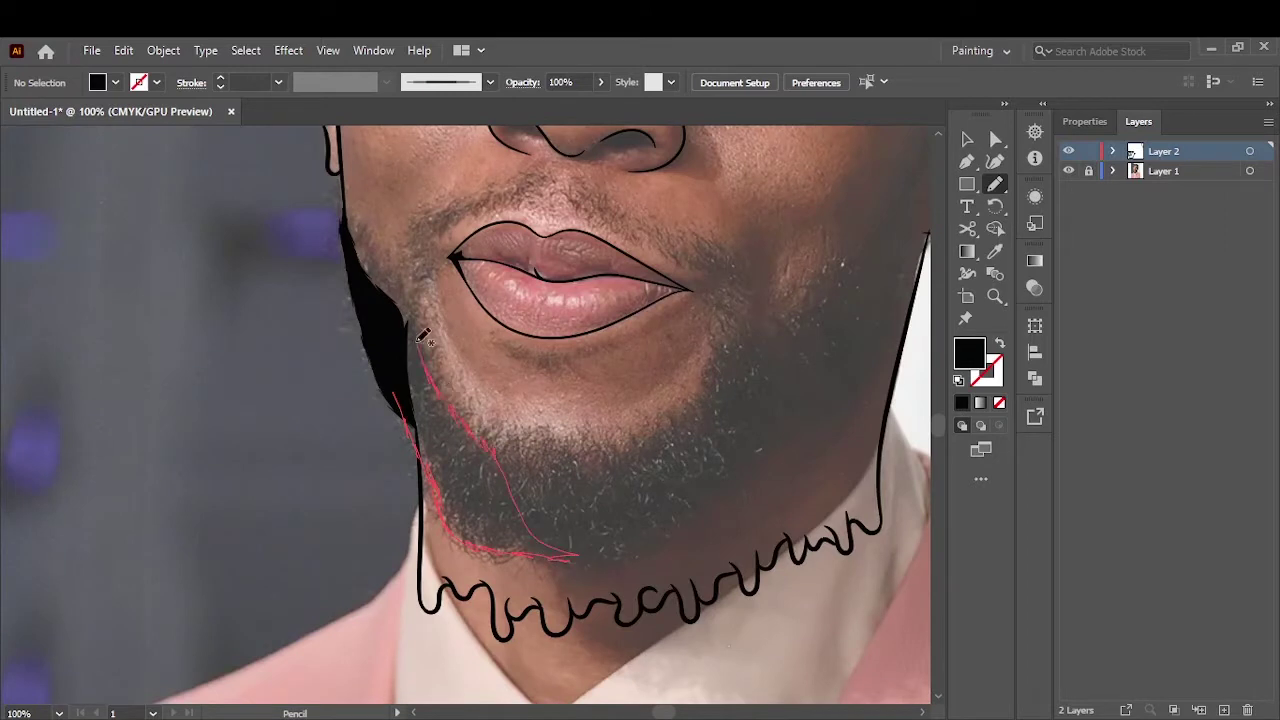
pyautogui.moveTo(468, 516); pyautogui.dragTo(605, 548)
pyautogui.moveTo(522, 470); pyautogui.dragTo(597, 458)
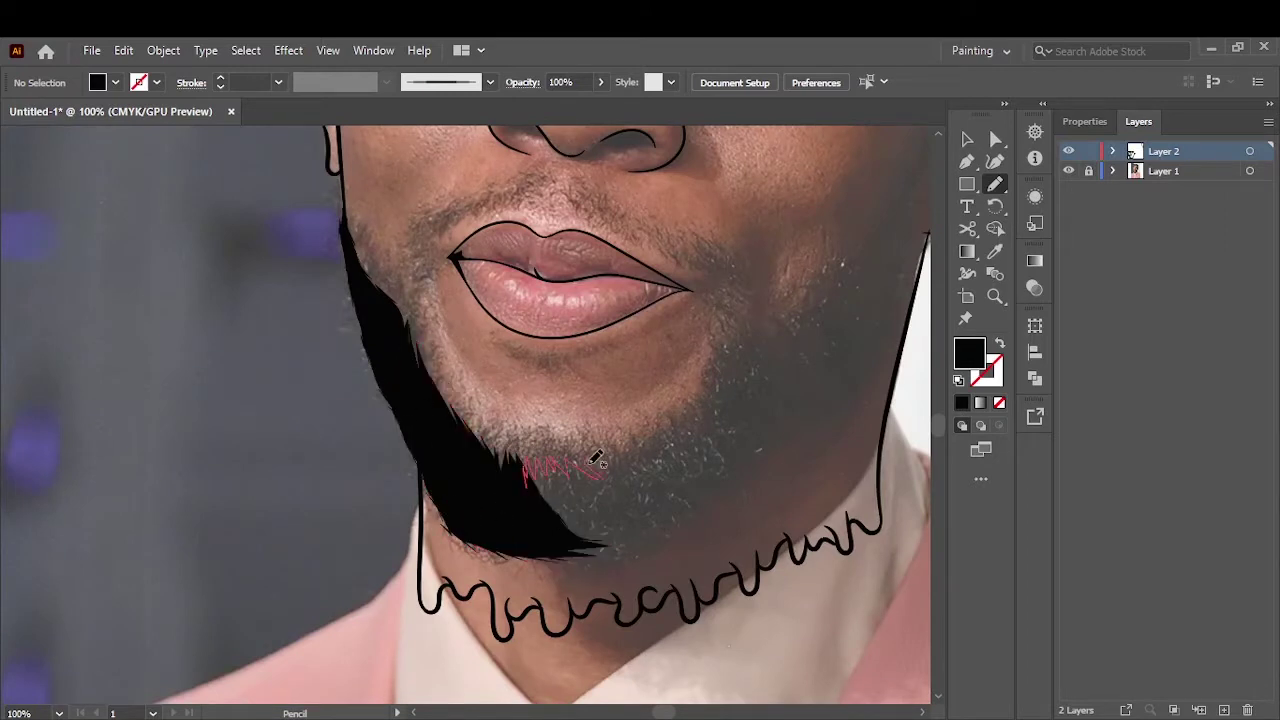
pyautogui.moveTo(724, 330); pyautogui.dragTo(620, 551)
pyautogui.hscroll(3, 629, 443)
pyautogui.scroll(2, 629, 443)
pyautogui.moveTo(520, 445)
pyautogui.mouseDown()
pyautogui.moveTo(685, 420)
pyautogui.moveTo(680, 450)
pyautogui.mouseUp()
pyautogui.hotkey('ctrl', '0')
# Fill the left sideburn and left hairline solid black with the Pencil.
pyautogui.press('v')
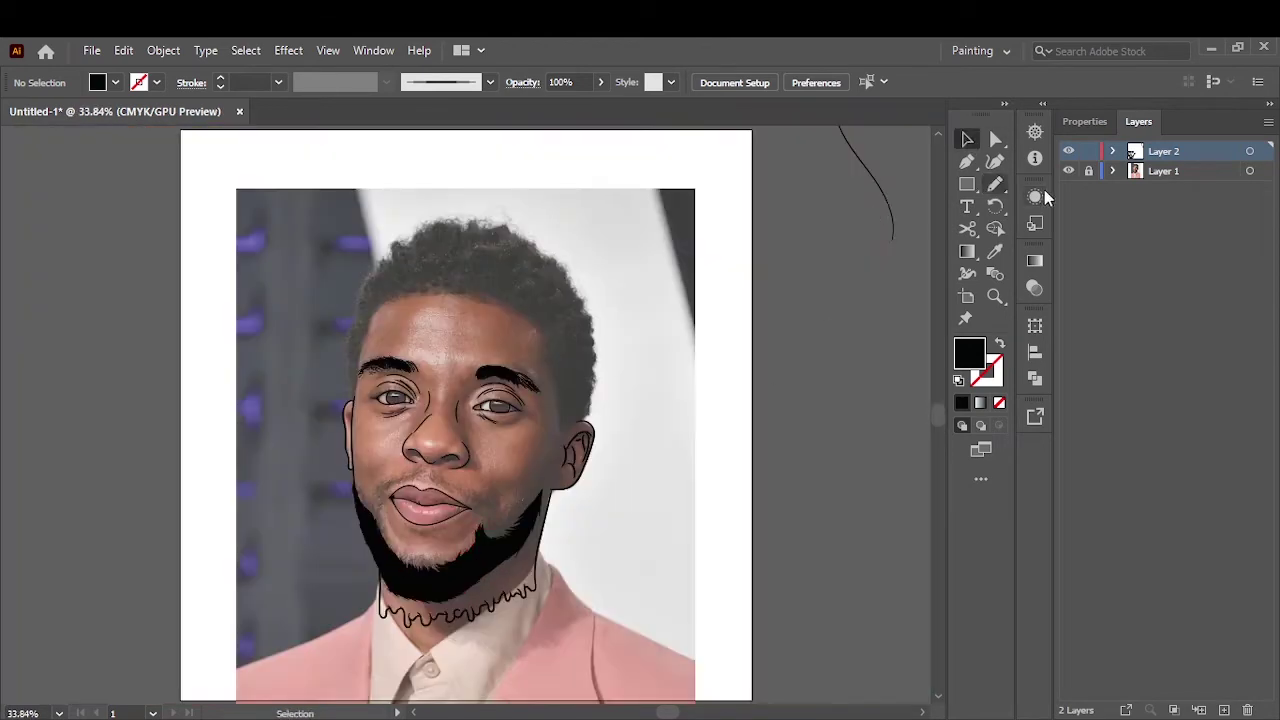
pyautogui.hotkey('ctrl', '1')
pyautogui.press('n')
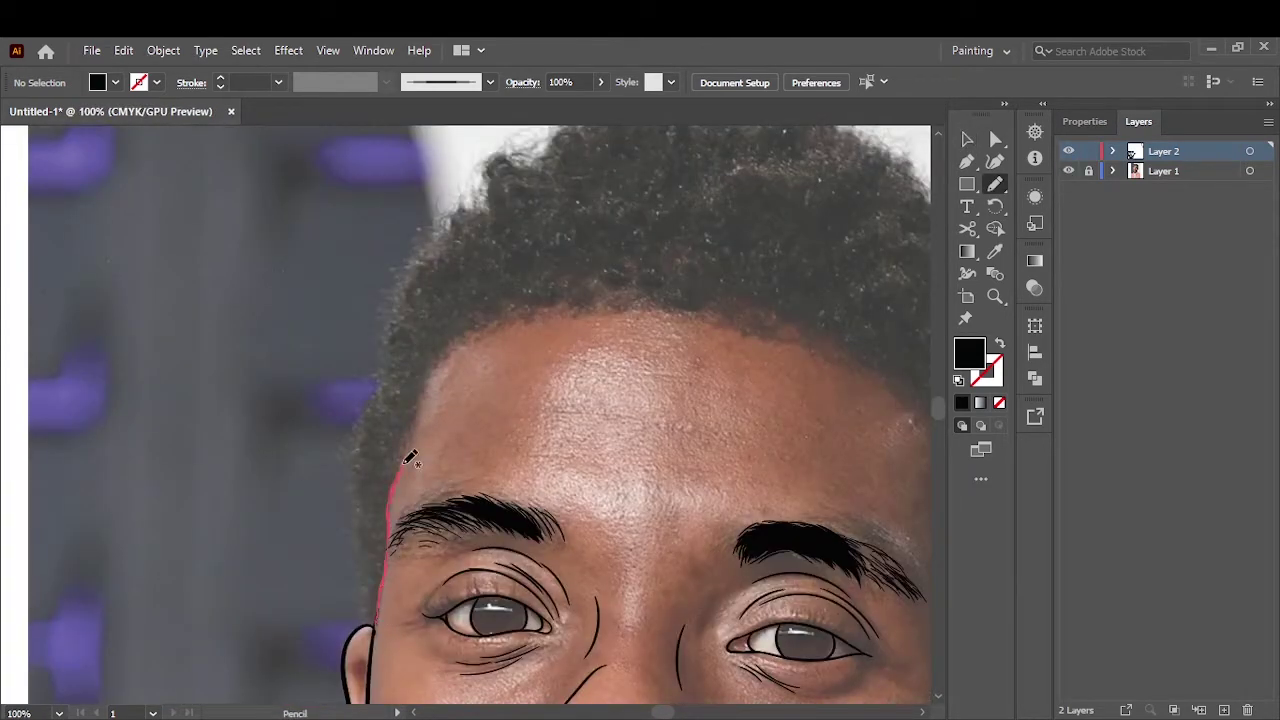
pyautogui.moveTo(350, 552); pyautogui.dragTo(358, 443)
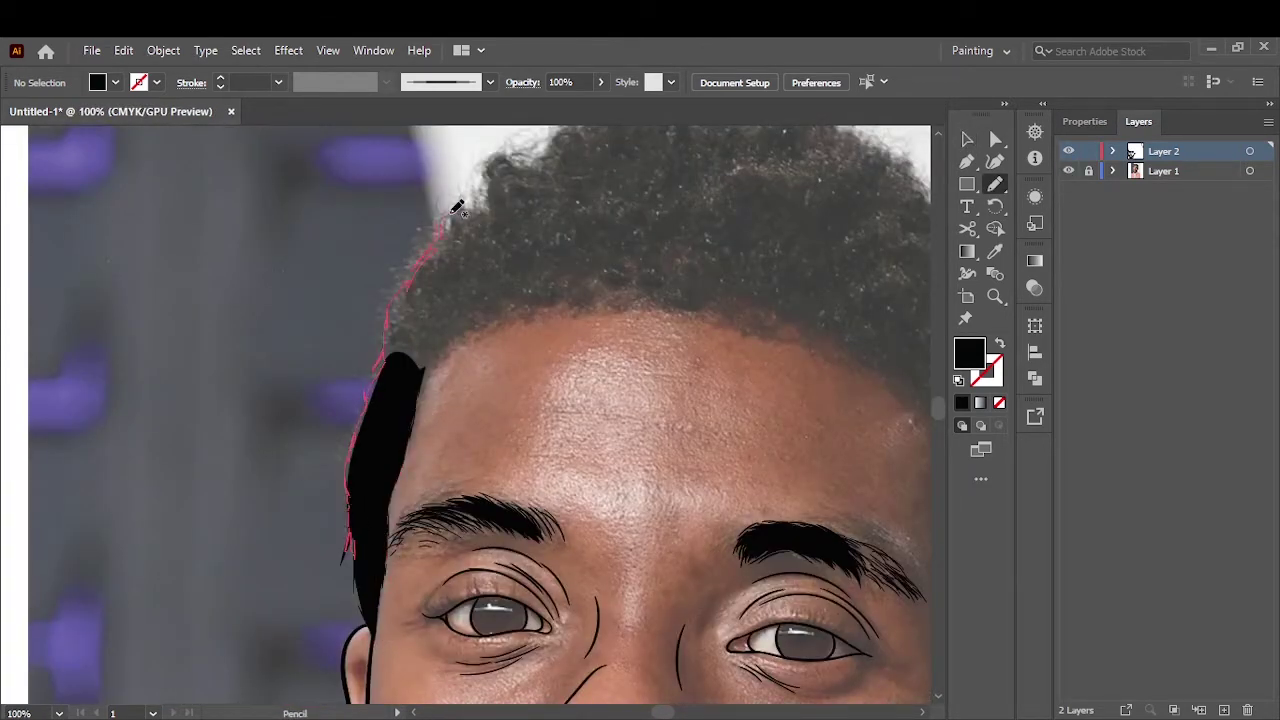
pyautogui.moveTo(452, 212); pyautogui.dragTo(514, 300)
pyautogui.moveTo(430, 150)
pyautogui.mouseDown()
pyautogui.moveTo(610, 285)
pyautogui.moveTo(238, 512)
pyautogui.moveTo(463, 591)
pyautogui.moveTo(388, 334)
pyautogui.mouseUp()
# Fill the hair over the head and right side past the ear, then both nostrils, black.
pyautogui.moveTo(125, 358); pyautogui.dragTo(118, 366)
pyautogui.moveTo(572, 616); pyautogui.dragTo(457, 349)
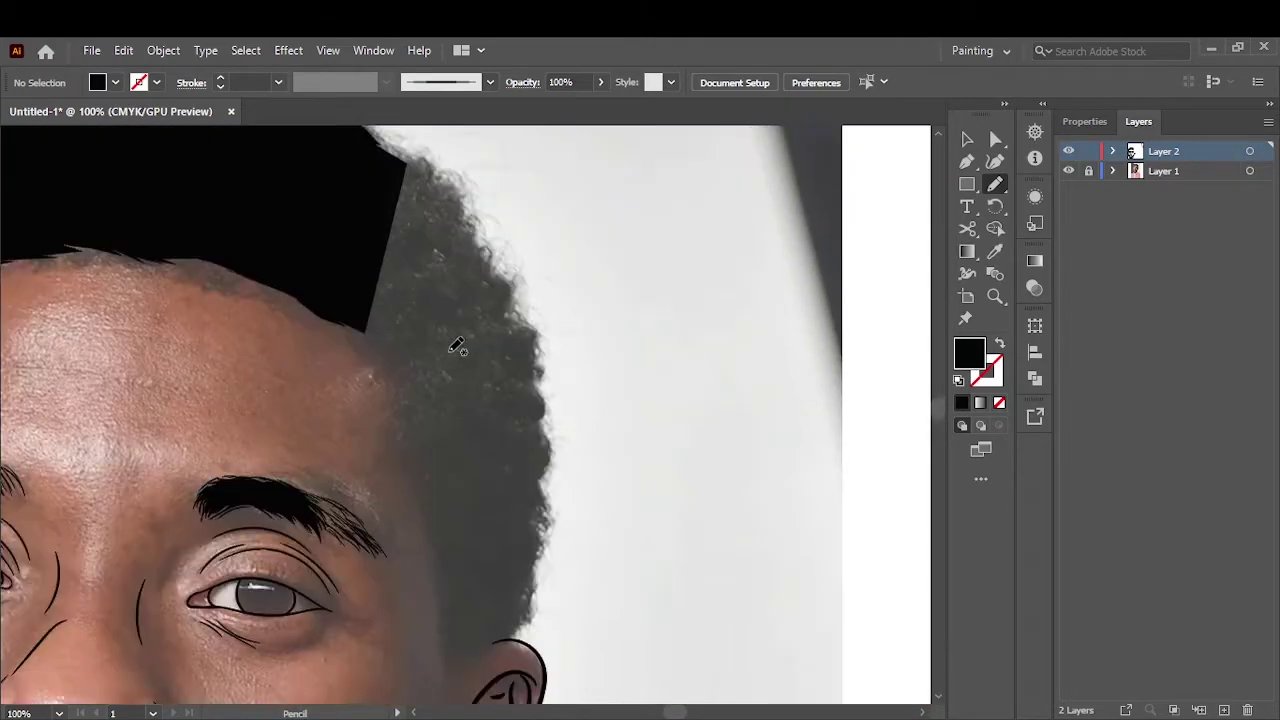
pyautogui.moveTo(350, 152); pyautogui.dragTo(479, 236)
pyautogui.moveTo(553, 447)
pyautogui.mouseDown()
pyautogui.moveTo(423, 494)
pyautogui.moveTo(337, 137)
pyautogui.mouseUp()
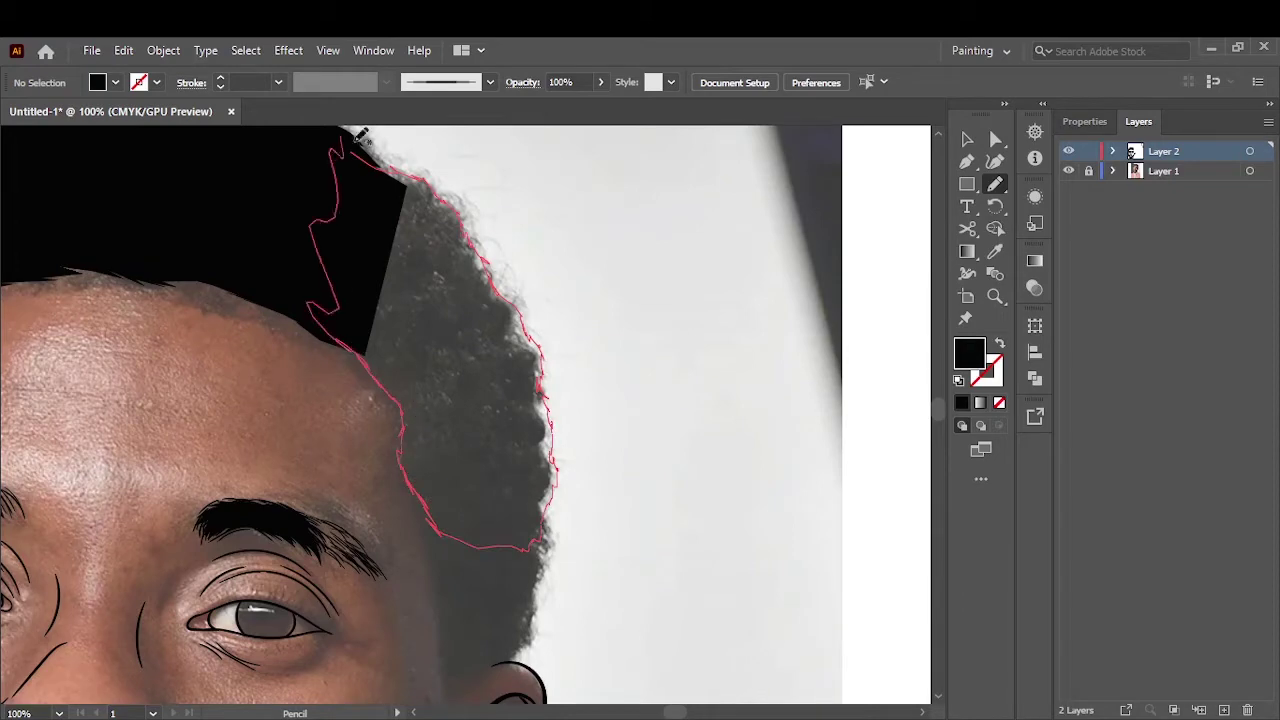
pyautogui.scroll(-2, 540, 260)
pyautogui.moveTo(535, 262); pyautogui.dragTo(548, 283)
pyautogui.moveTo(437, 455); pyautogui.dragTo(549, 401)
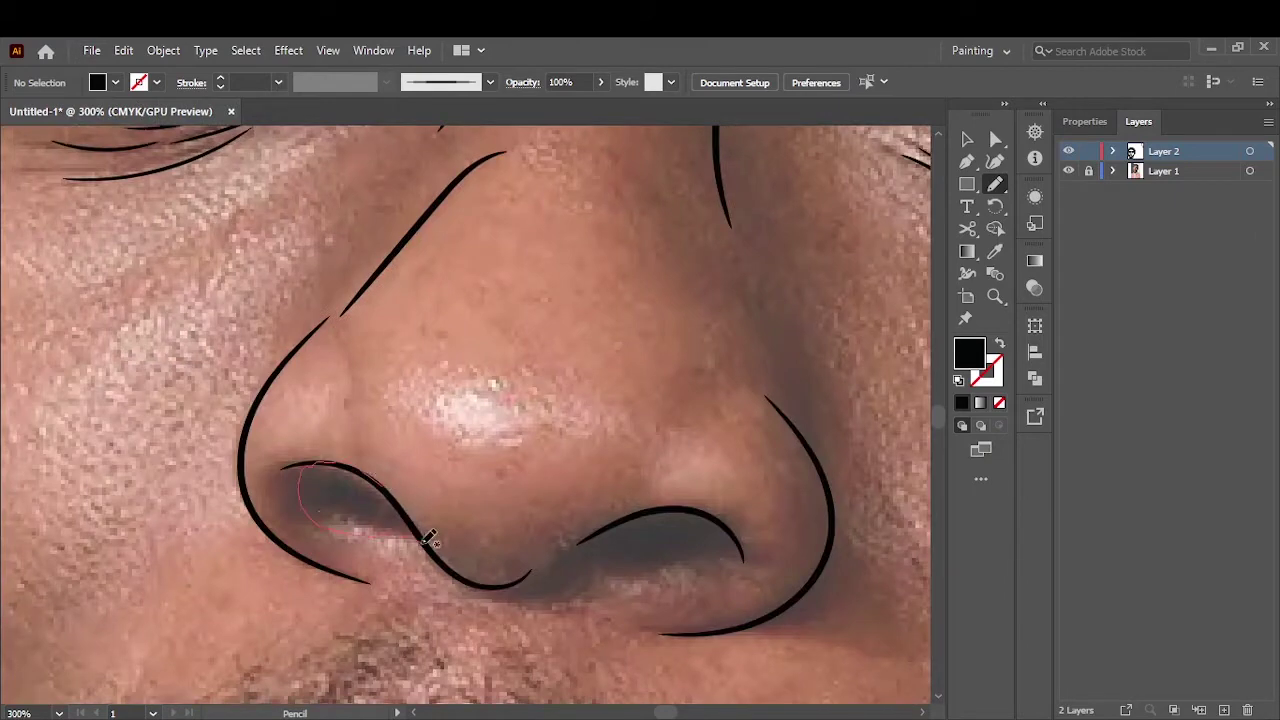
pyautogui.moveTo(428, 540); pyautogui.dragTo(322, 464)
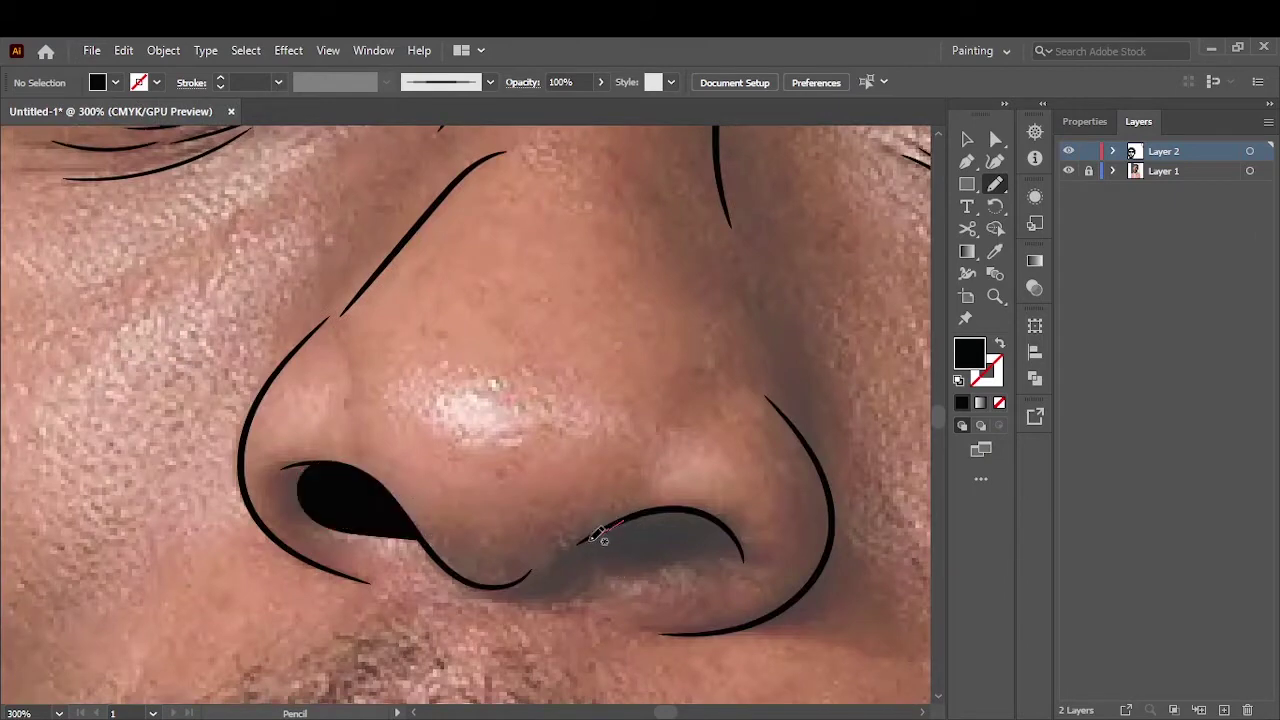
pyautogui.moveTo(598, 534); pyautogui.dragTo(606, 532)
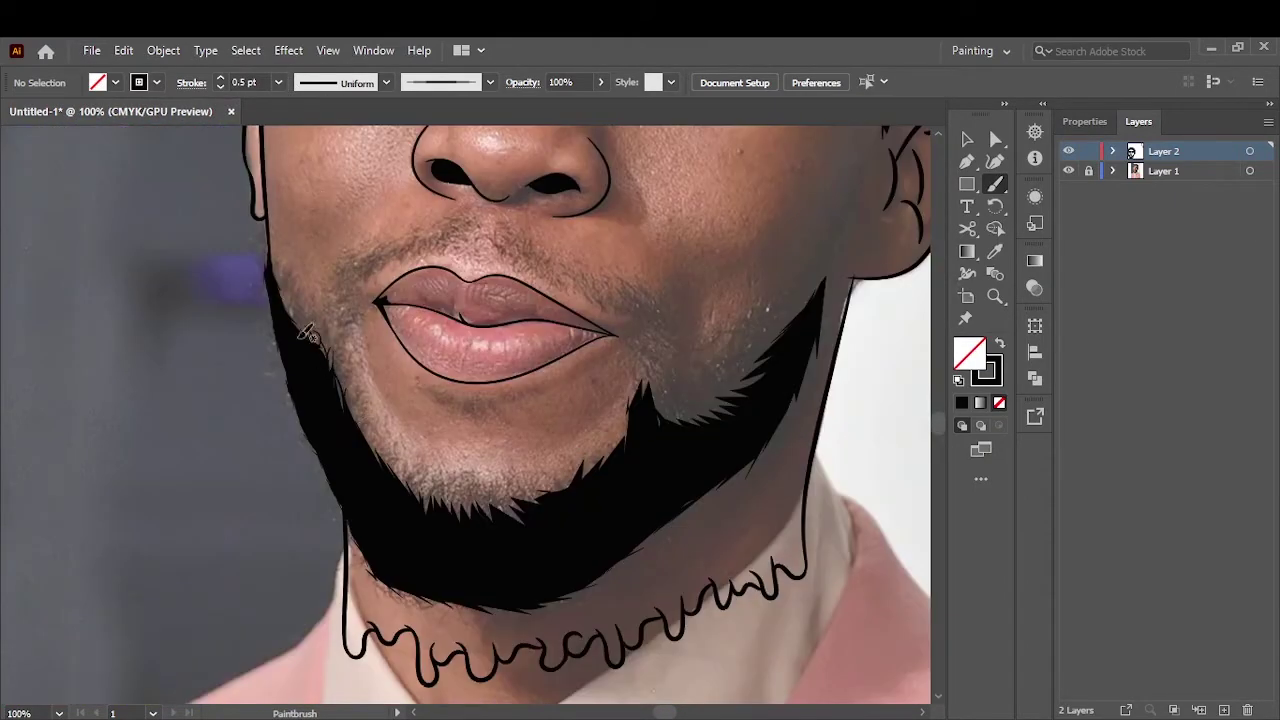
# Pan around the beard while adding 0.25 pt hair strokes and stubble above the upper lip.
pyautogui.hscroll(-3, 309, 335)
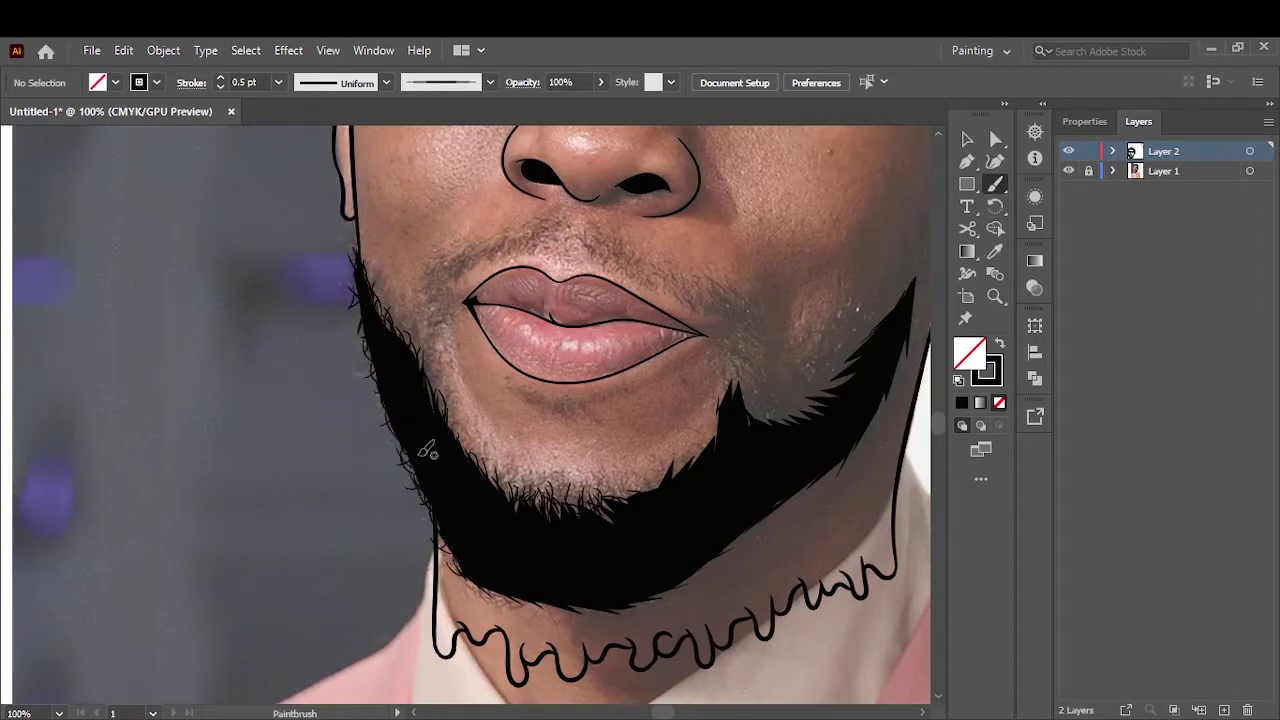
pyautogui.hscroll(8, 217, 567)
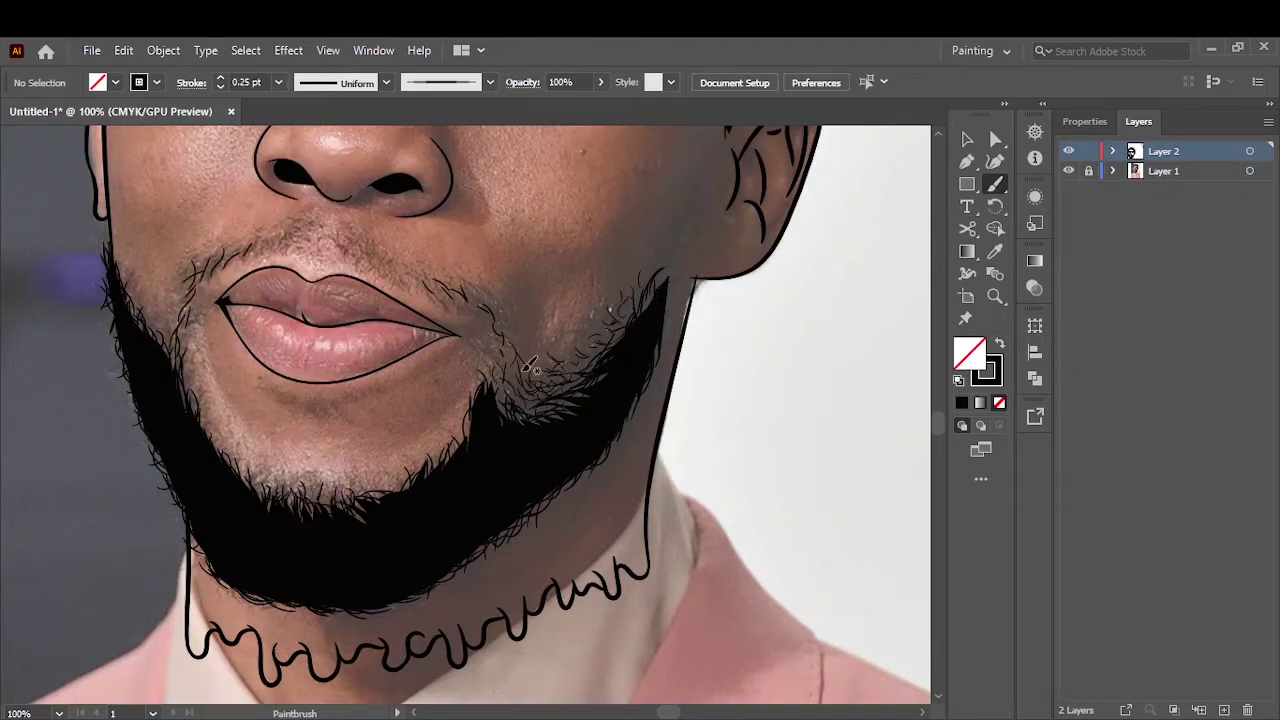
pyautogui.scroll(3, 648, 305)
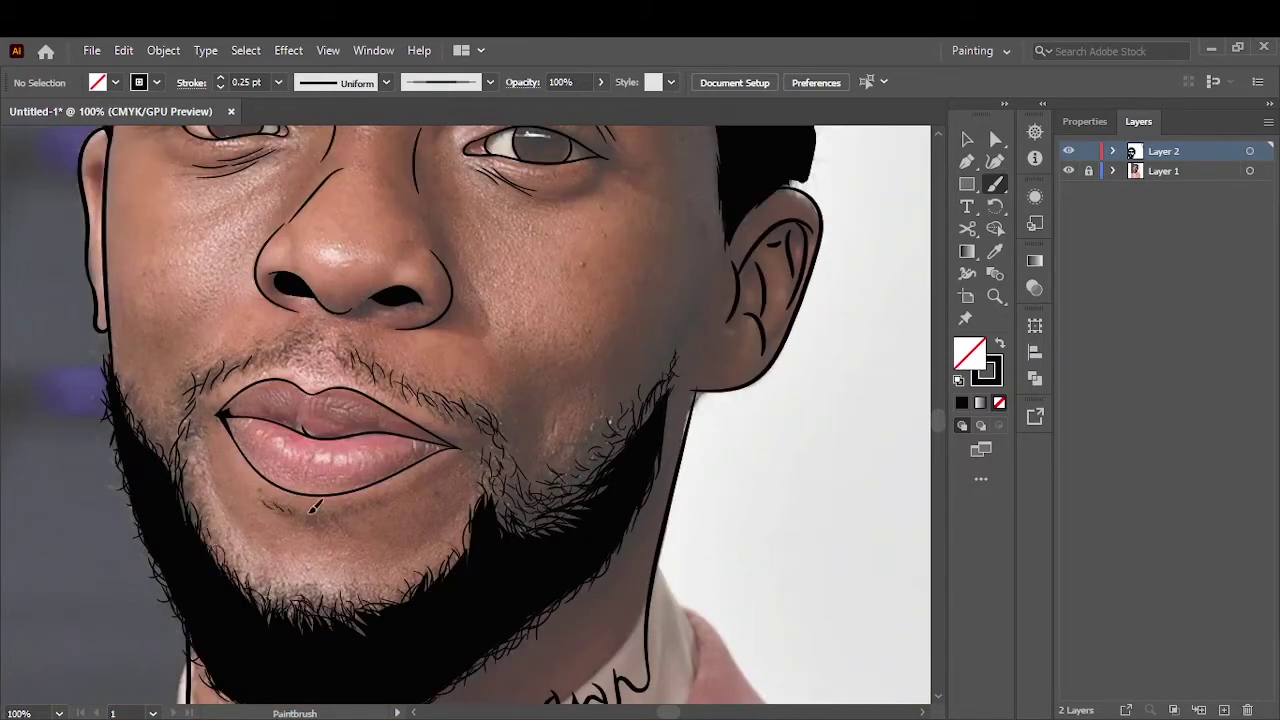
pyautogui.hscroll(-5, 357, 507)
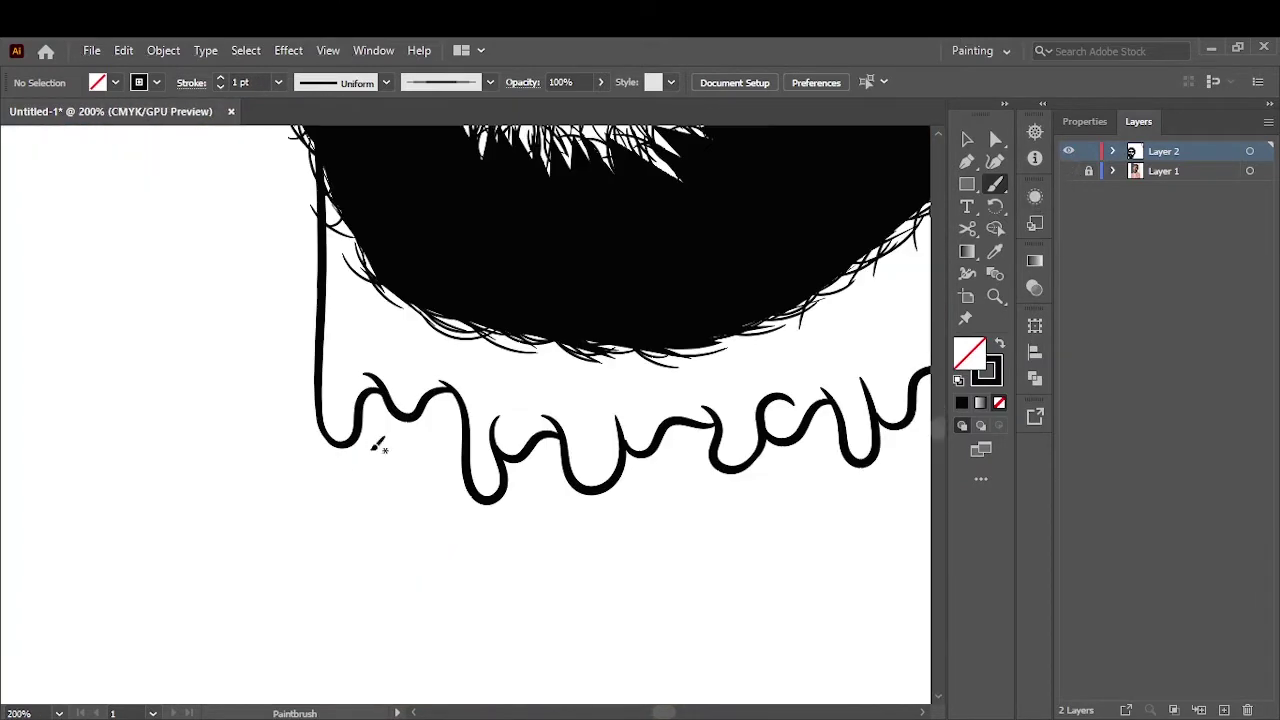
# Paint several extra drip strokes under the wavy neck line.
pyautogui.moveTo(358, 438); pyautogui.dragTo(420, 482)
pyautogui.moveTo(520, 468); pyautogui.dragTo(560, 492)
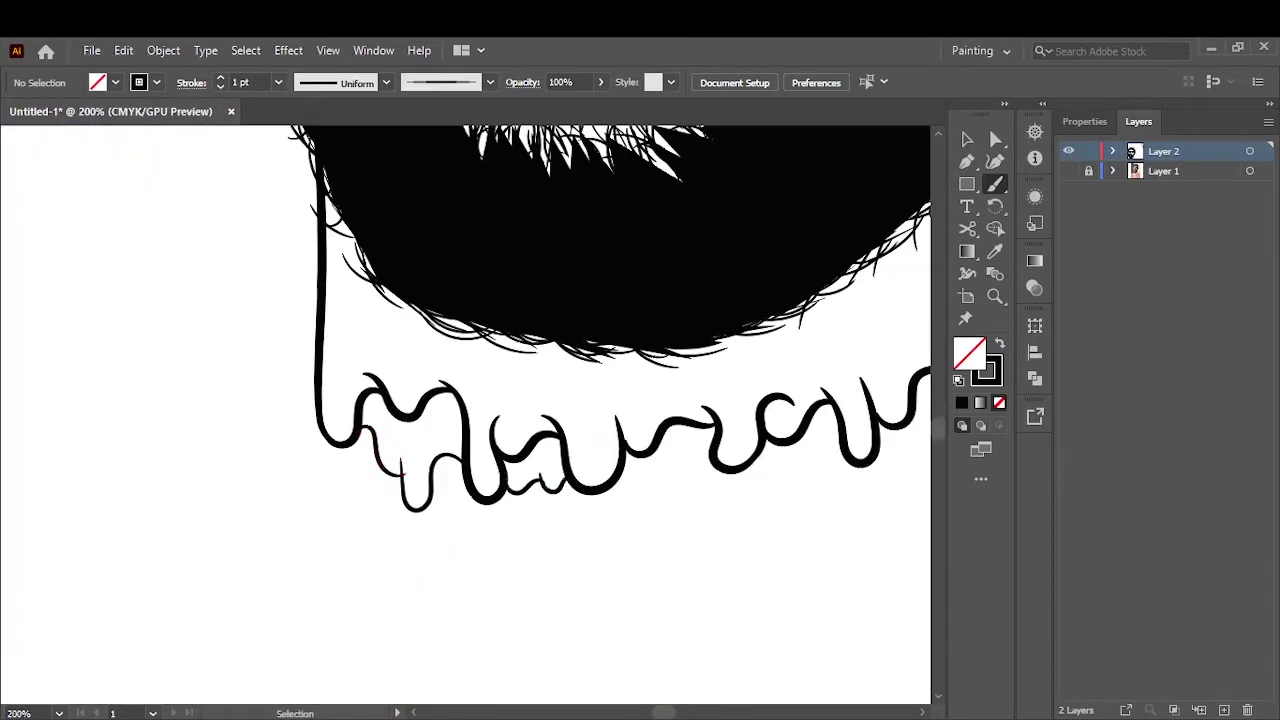
pyautogui.hscroll(3, 471, 486)
pyautogui.hscroll(2, 400, 460)
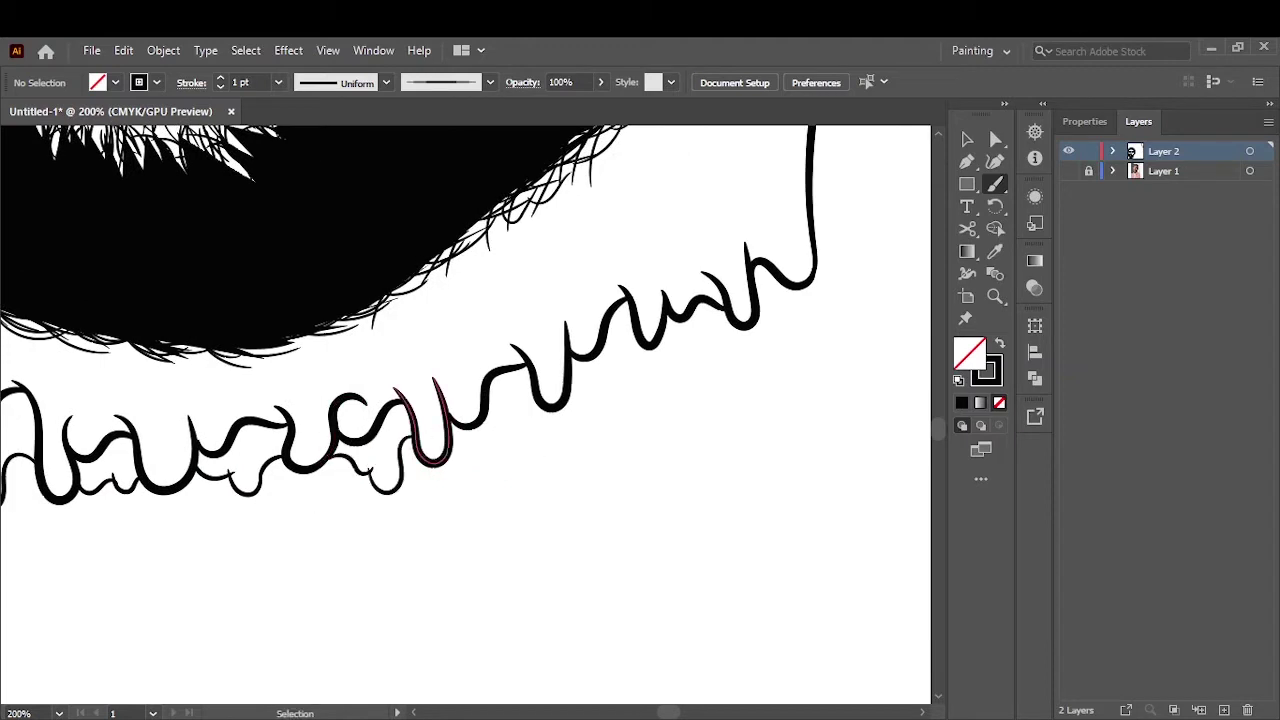
pyautogui.hscroll(2, 380, 440)
pyautogui.moveTo(366, 430); pyautogui.dragTo(410, 448)
pyautogui.hscroll(4, 430, 455)
pyautogui.scroll(2, 458, 466)
pyautogui.moveTo(236, 462); pyautogui.dragTo(272, 488)
pyautogui.moveTo(318, 432); pyautogui.dragTo(268, 484)
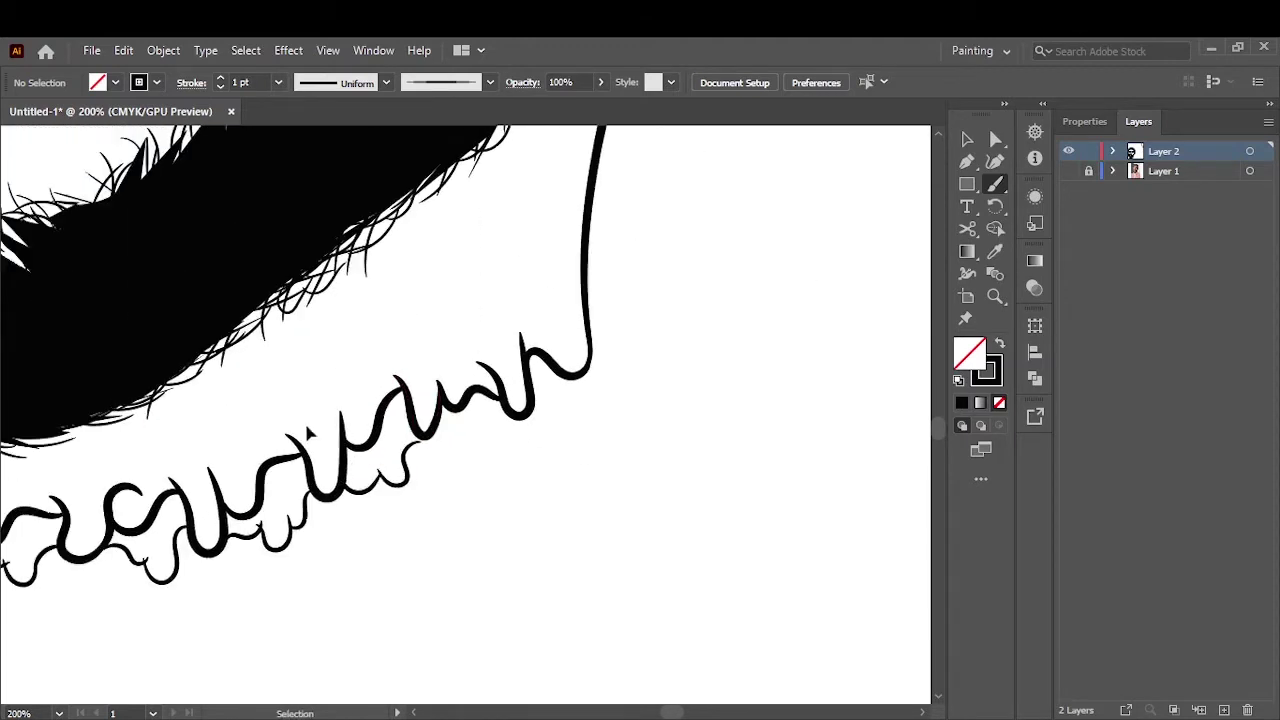
pyautogui.hscroll(-2, 300, 460)
pyautogui.moveTo(398, 380)
pyautogui.mouseDown()
pyautogui.moveTo(388, 450)
pyautogui.moveTo(477, 436)
pyautogui.moveTo(590, 372)
pyautogui.mouseUp()
# Delete three stray drip strokes below the neckline.
pyautogui.hotkey('ctrl', '0')
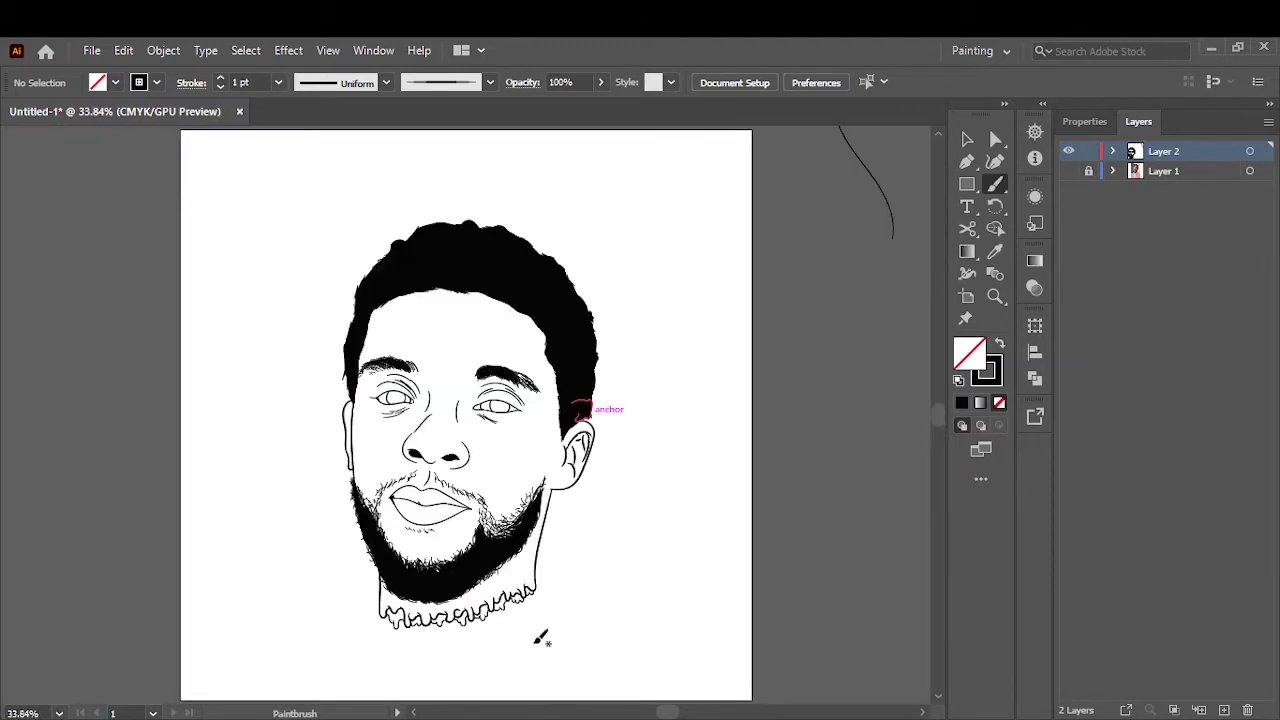
pyautogui.press('v')
pyautogui.scroll(5, 457, 500)
pyautogui.click(412, 500)
pyautogui.press('Delete')
pyautogui.click(405, 475)
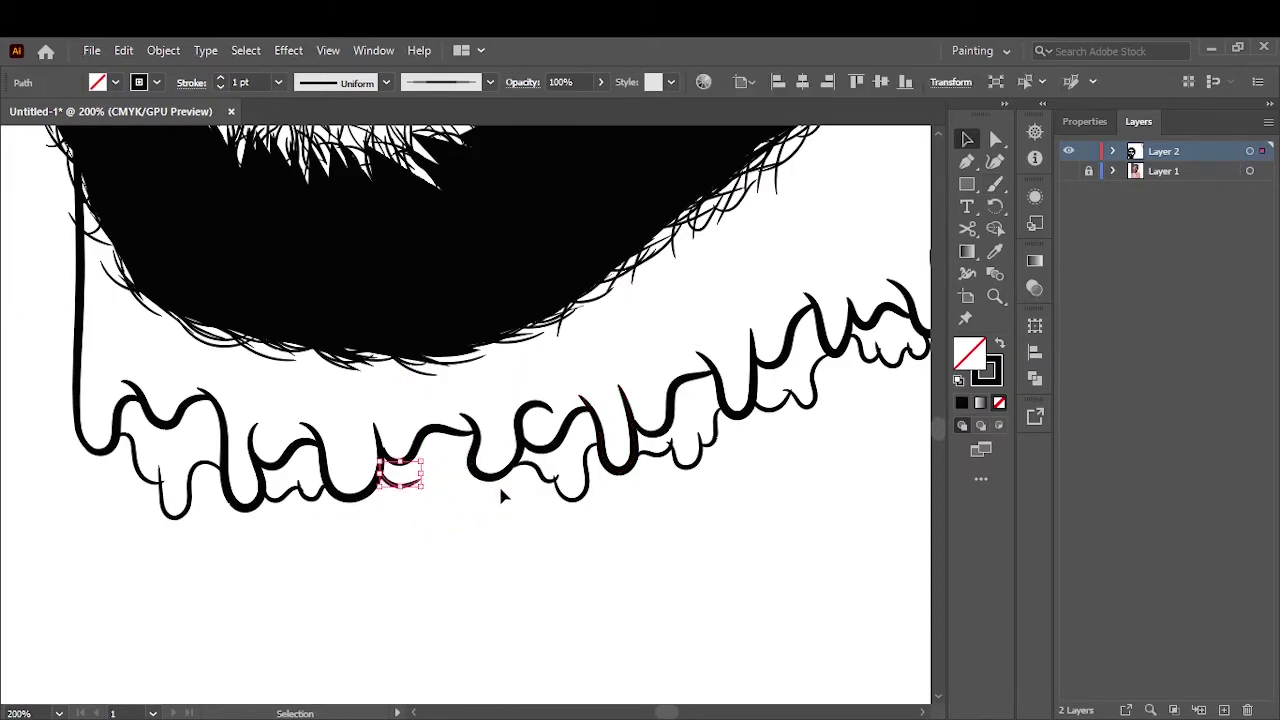
pyautogui.press('Delete')
pyautogui.click(686, 448)
pyautogui.press('Delete')
pyautogui.scroll(-2, 680, 456)
# Repaint cleaner drips under the wavy neckline, replacing one more unwanted drip.
pyautogui.press('b')
pyautogui.hscroll(2, 679, 457)
pyautogui.moveTo(385, 395)
pyautogui.mouseDown()
pyautogui.moveTo(428, 440)
pyautogui.moveTo(485, 378)
pyautogui.moveTo(600, 390)
pyautogui.moveTo(645, 358)
pyautogui.mouseUp()
pyautogui.hotkey('ctrl', '0')
pyautogui.scroll(5, 508, 620)
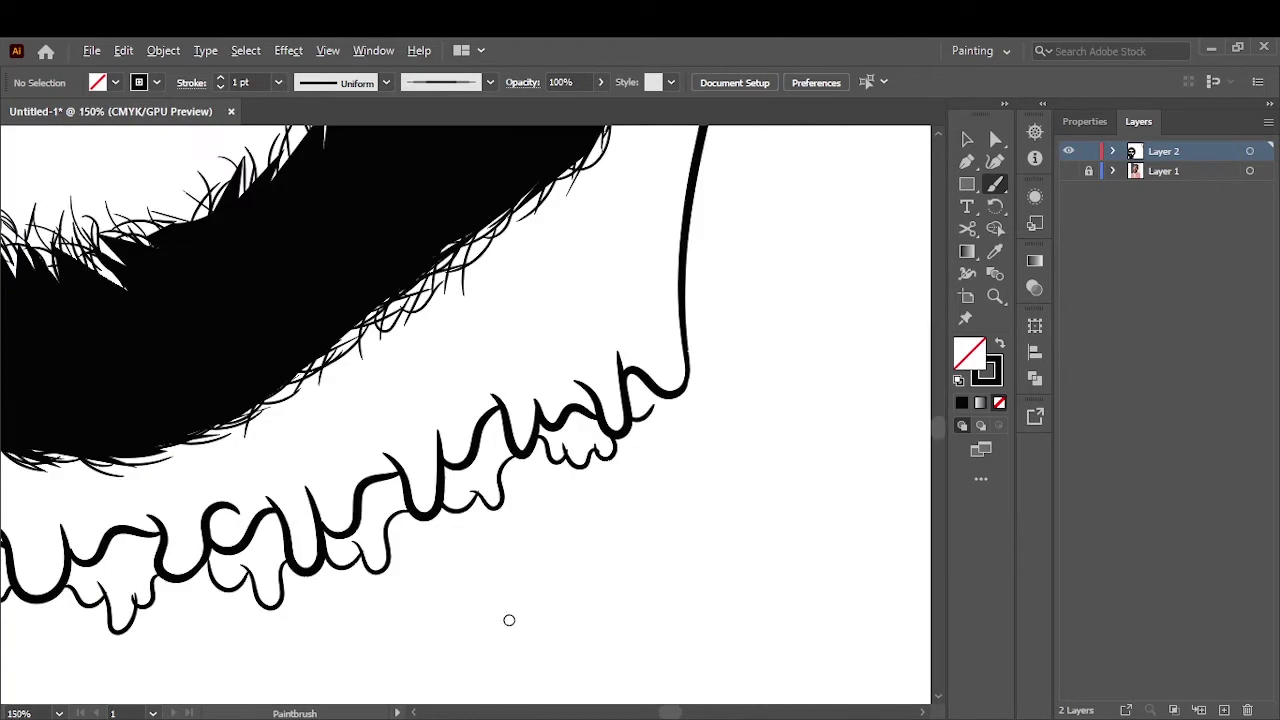
pyautogui.press('v')
pyautogui.click(470, 480)
pyautogui.press('Delete')
pyautogui.press('b')
pyautogui.moveTo(484, 468)
pyautogui.mouseDown()
pyautogui.moveTo(512, 462)
pyautogui.moveTo(486, 449)
pyautogui.moveTo(500, 495)
pyautogui.mouseUp()
pyautogui.hscroll(4, 514, 452)
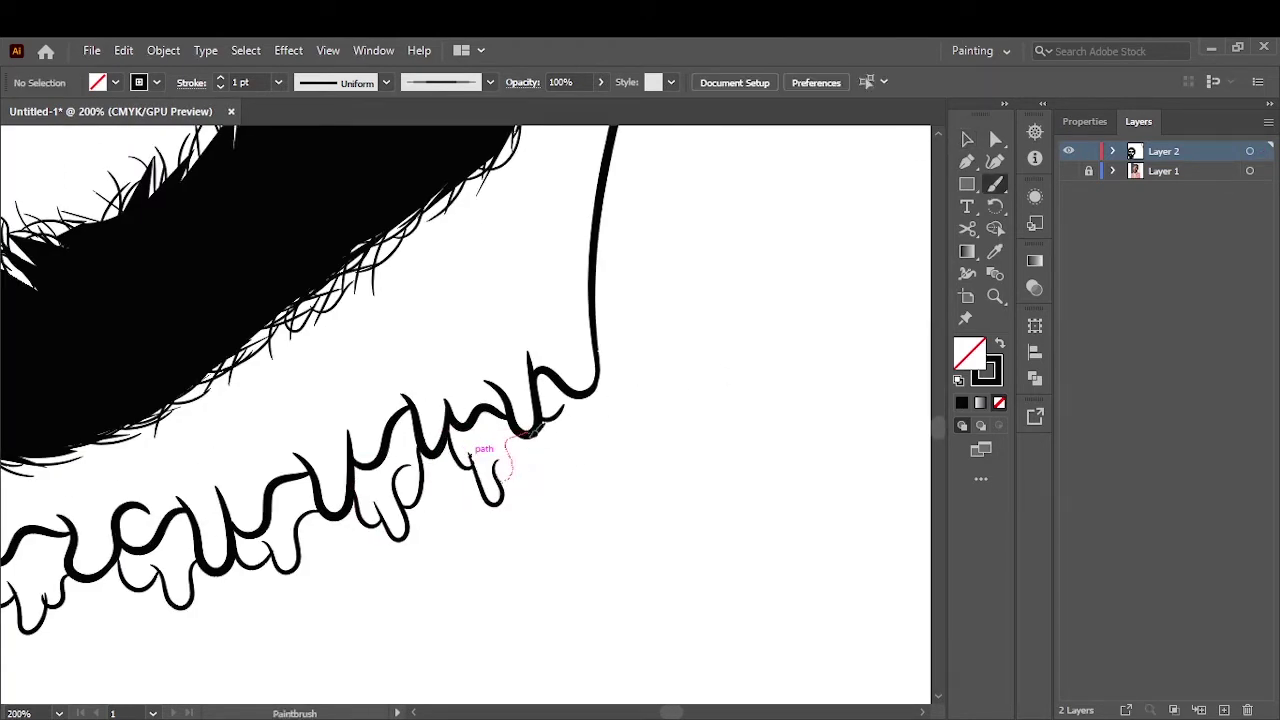
# Zoom out to review the redrawn drips across the whole artboard.
pyautogui.hotkey('ctrl', '0')
pyautogui.scroll(5, 545, 618)
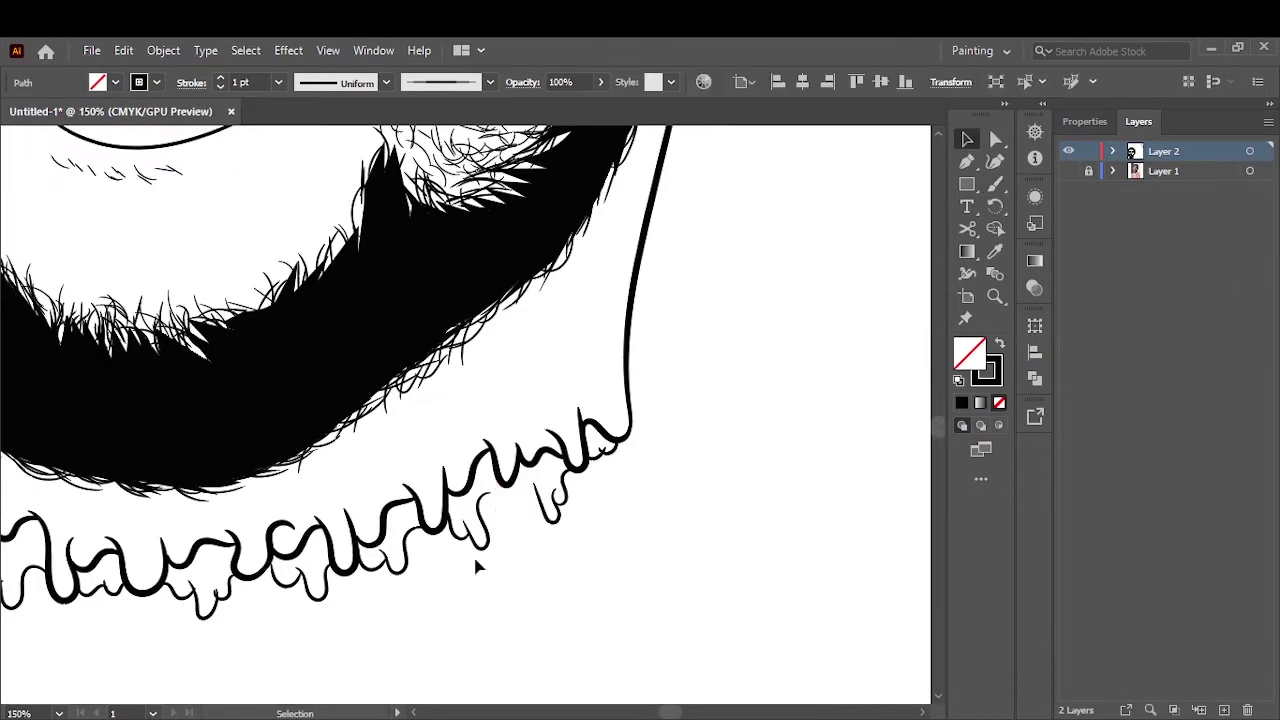
pyautogui.scroll(3, 423, 580)
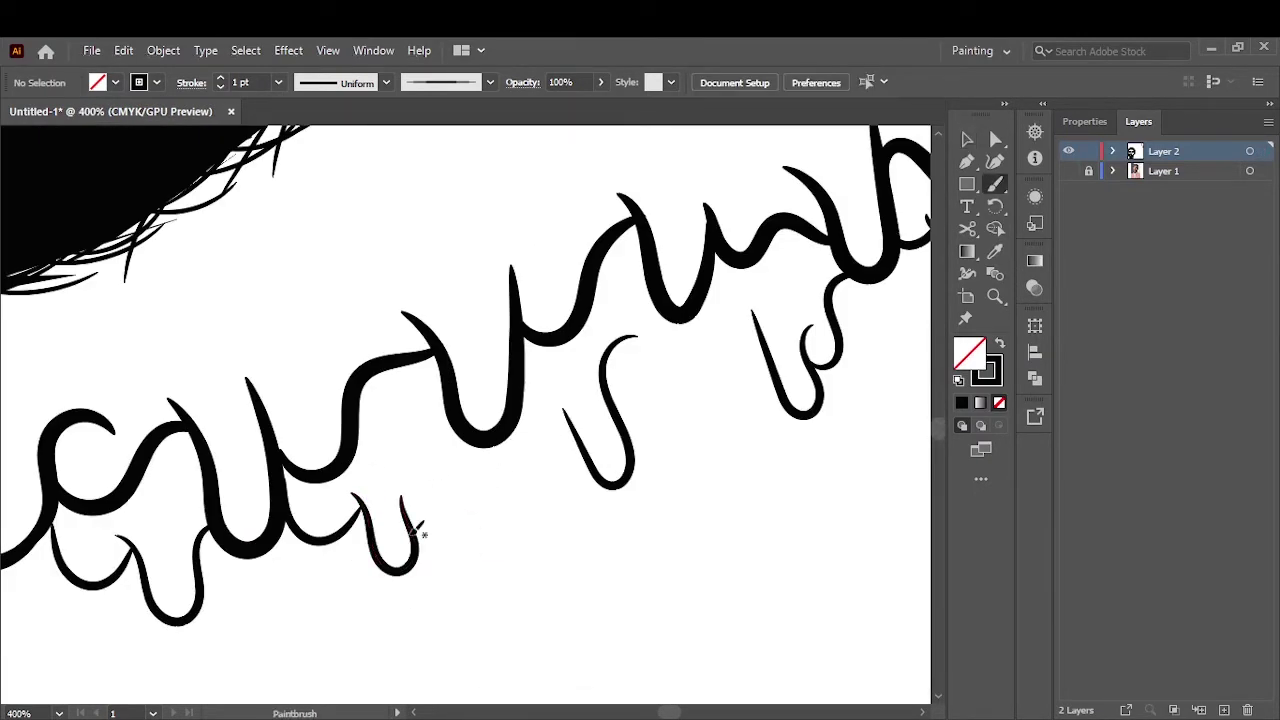
pyautogui.hotkey('ctrl', '-')
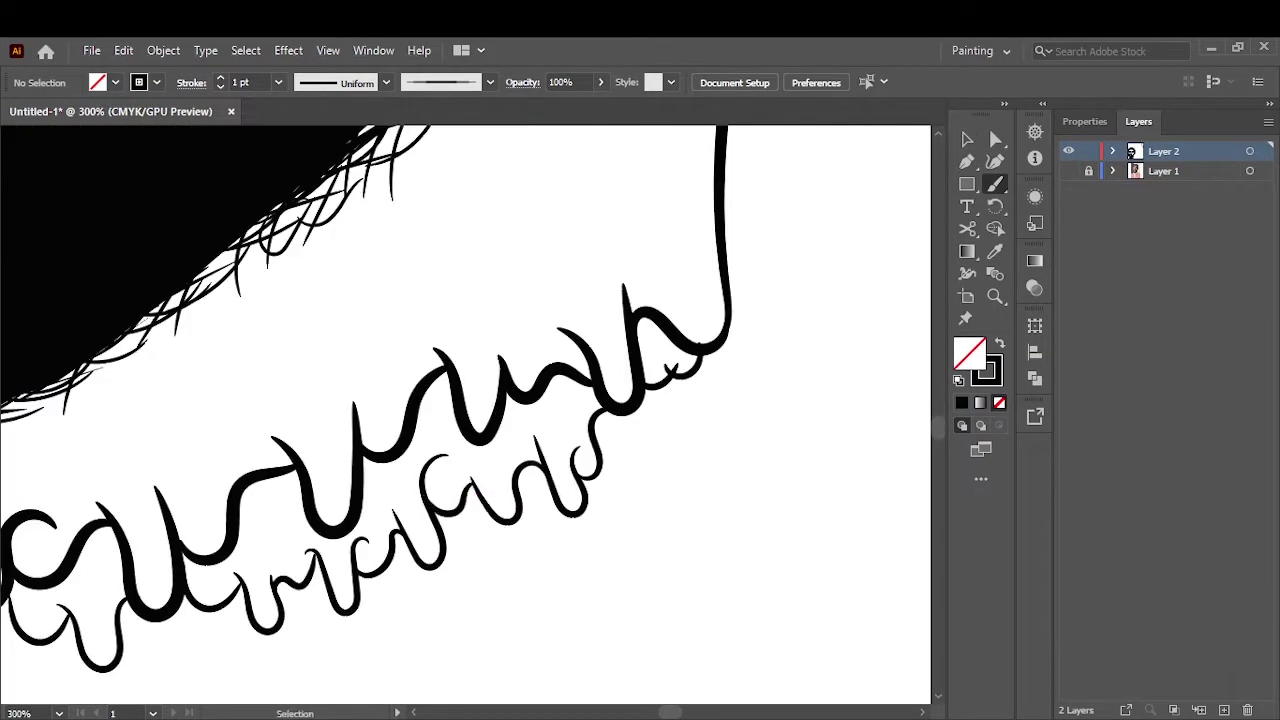
pyautogui.hotkey('ctrl', '0')
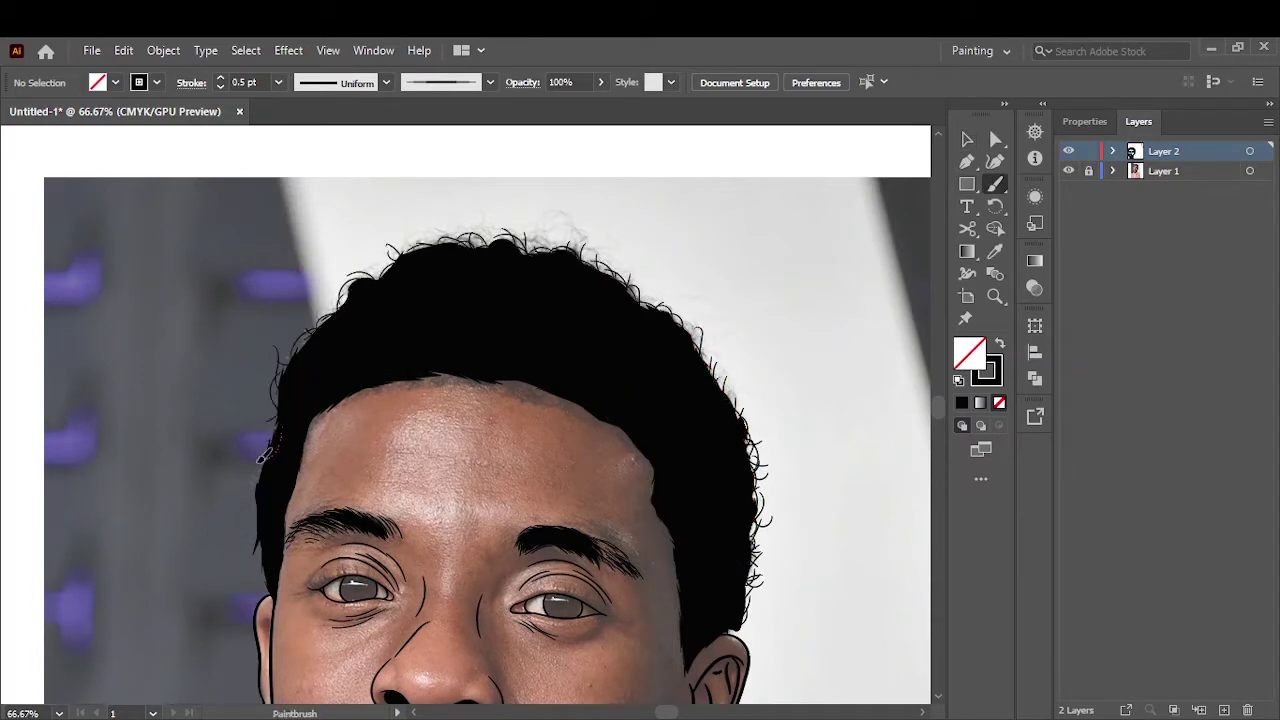
# Set the stroke weight to 0.75 pt and draw a tapered crease under the eye.
pyautogui.click(278, 82)
pyautogui.click(300, 166)
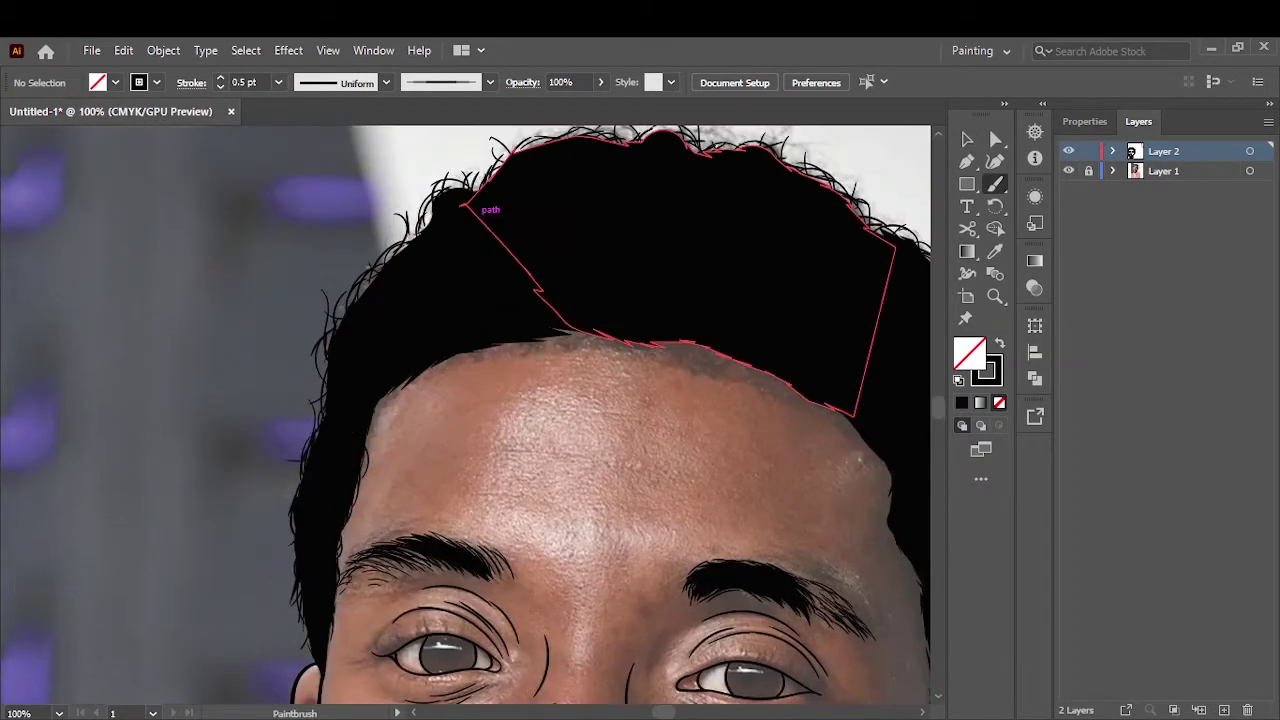
pyautogui.scroll(2, 413, 404)
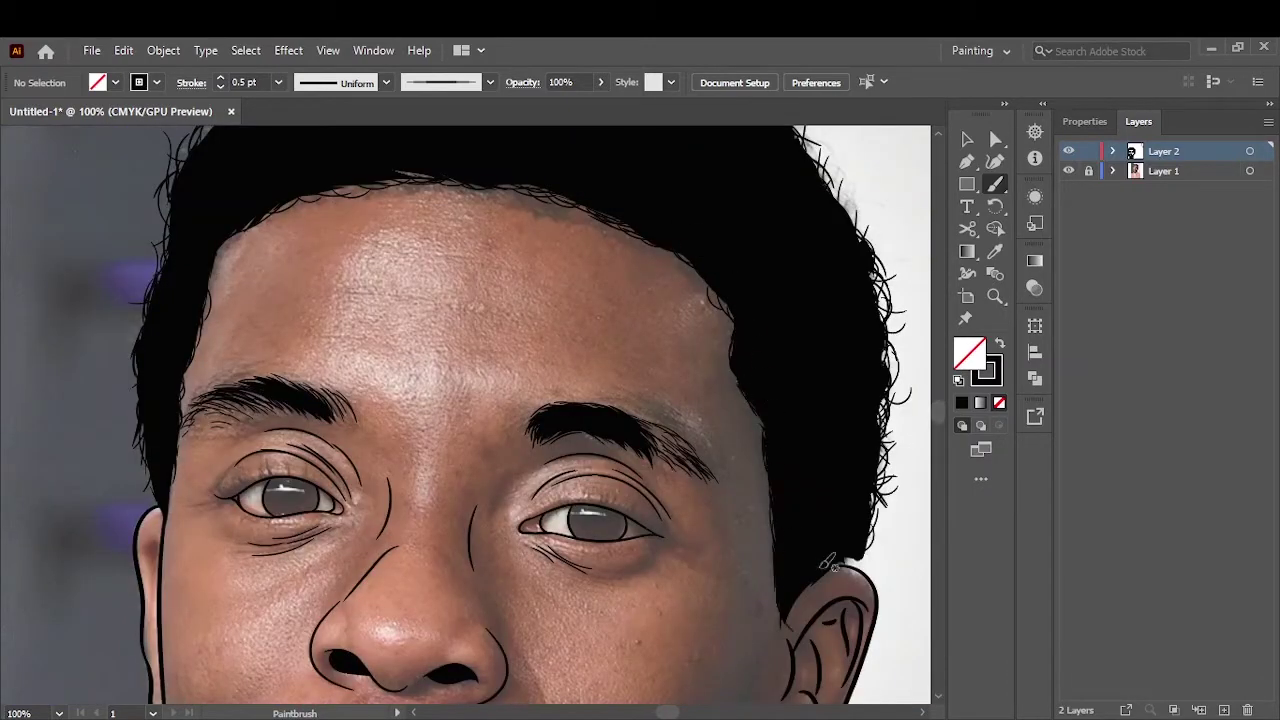
pyautogui.click(278, 82)
pyautogui.click(300, 142)
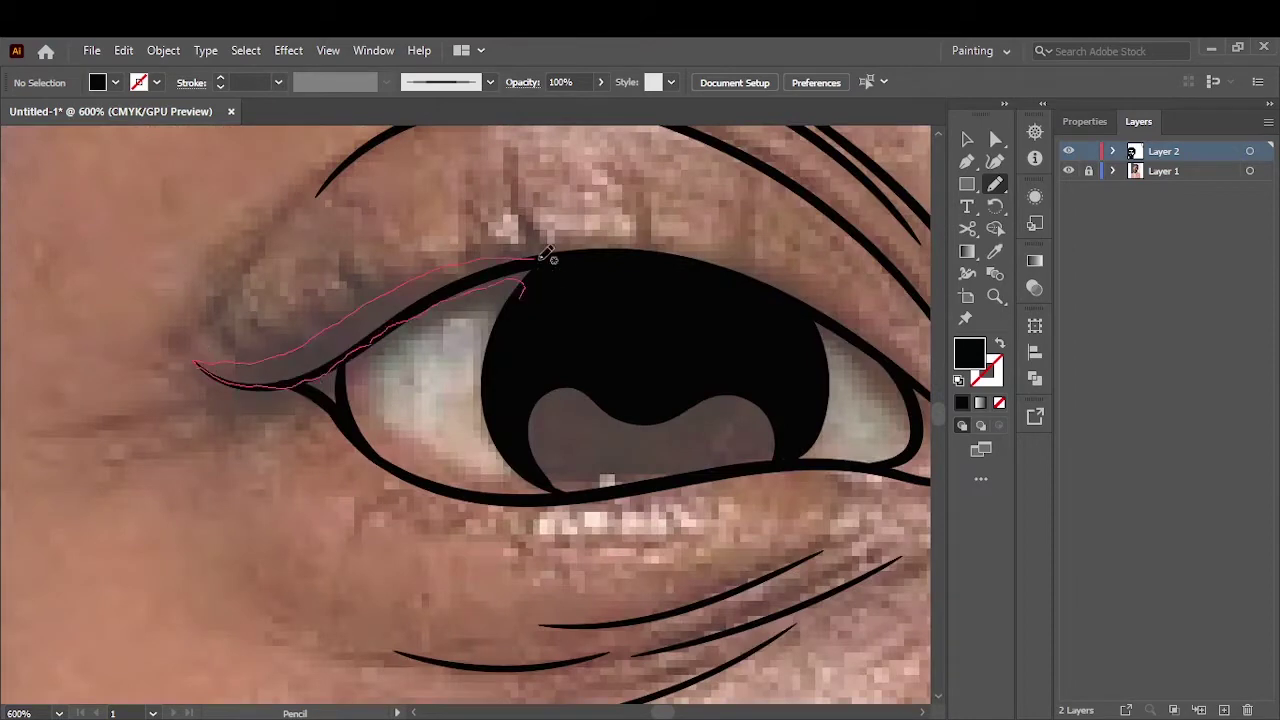
pyautogui.moveTo(546, 256); pyautogui.dragTo(600, 262)
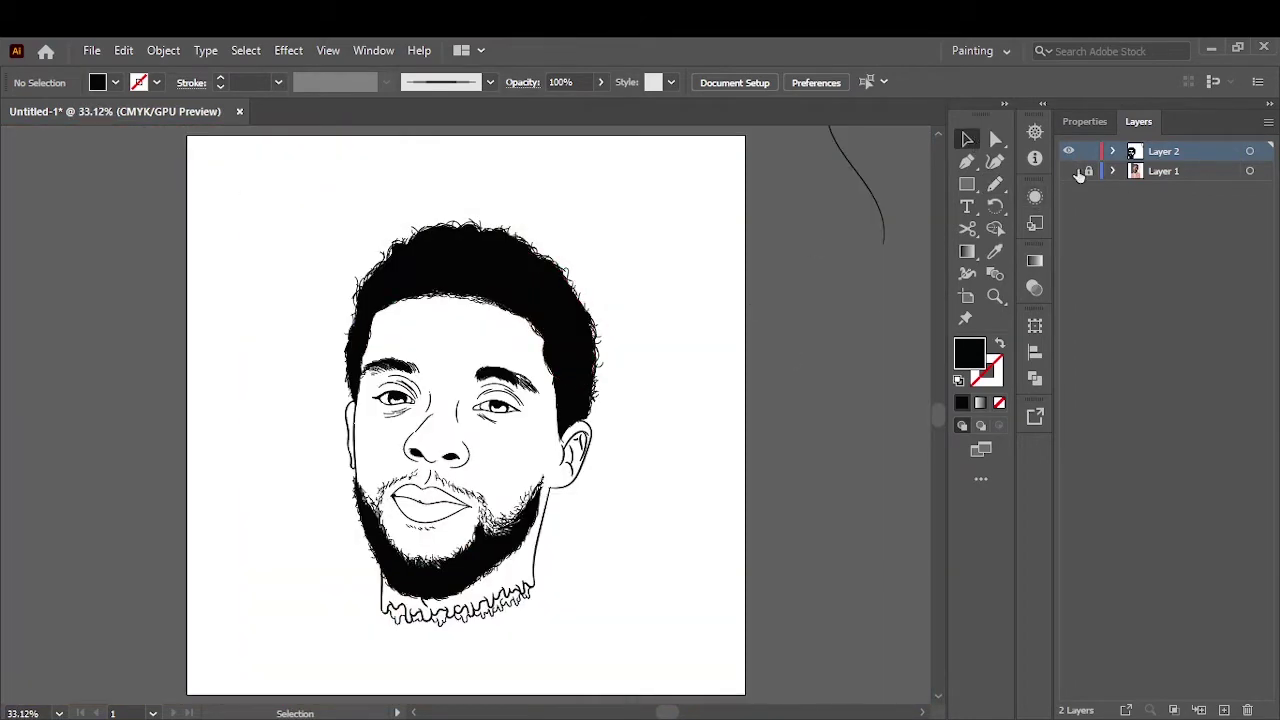
# Hide the reference photo layer and draw a wide halo ellipse above the head.
pyautogui.click(1068, 171)
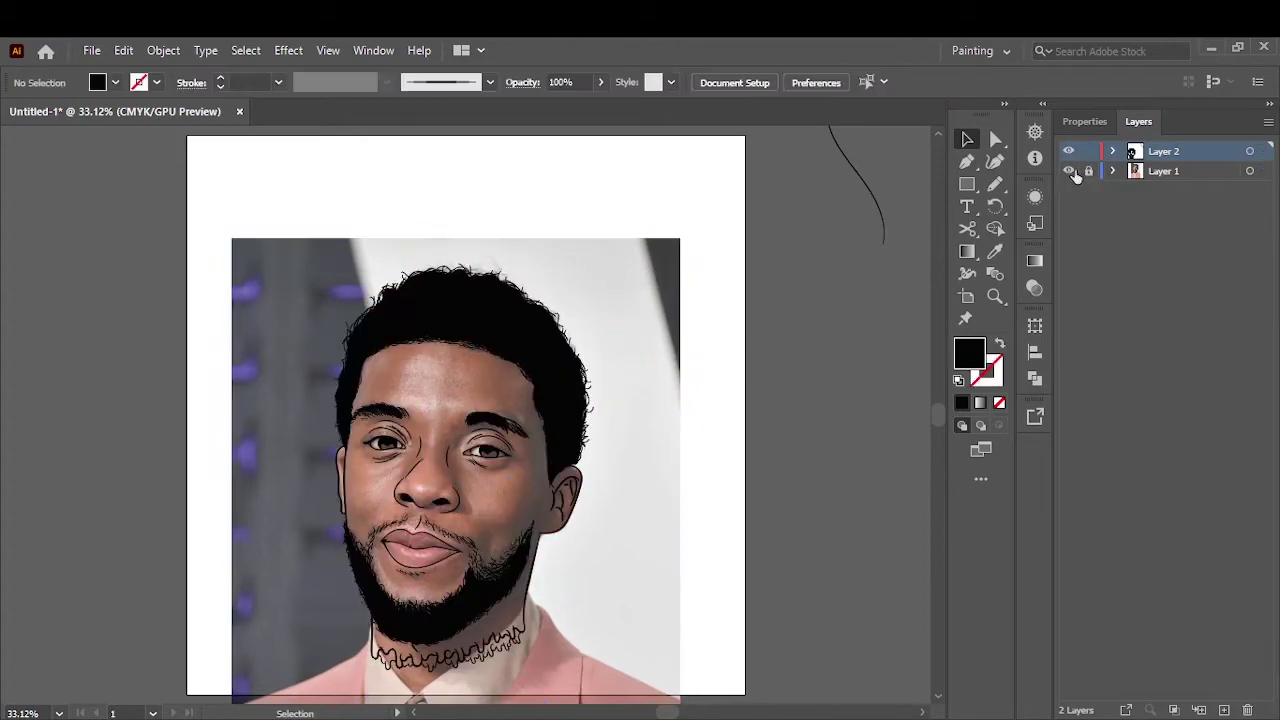
pyautogui.click(1068, 171)
pyautogui.press('l')
pyautogui.moveTo(321, 180)
pyautogui.mouseDown()
pyautogui.moveTo(642, 258)
pyautogui.moveTo(686, 286)
pyautogui.mouseUp()
pyautogui.hotkey('shift', 'x')
pyautogui.press('v')
pyautogui.click(614, 256)
# Scale a smaller inner ellipse, position both rings above the head, and widen the inner ring.
pyautogui.moveTo(455, 222); pyautogui.dragTo(470, 222)
pyautogui.scroll(5, 386, 297)
pyautogui.scroll(-5, 534, 223)
pyautogui.scroll(4, 668, 548)
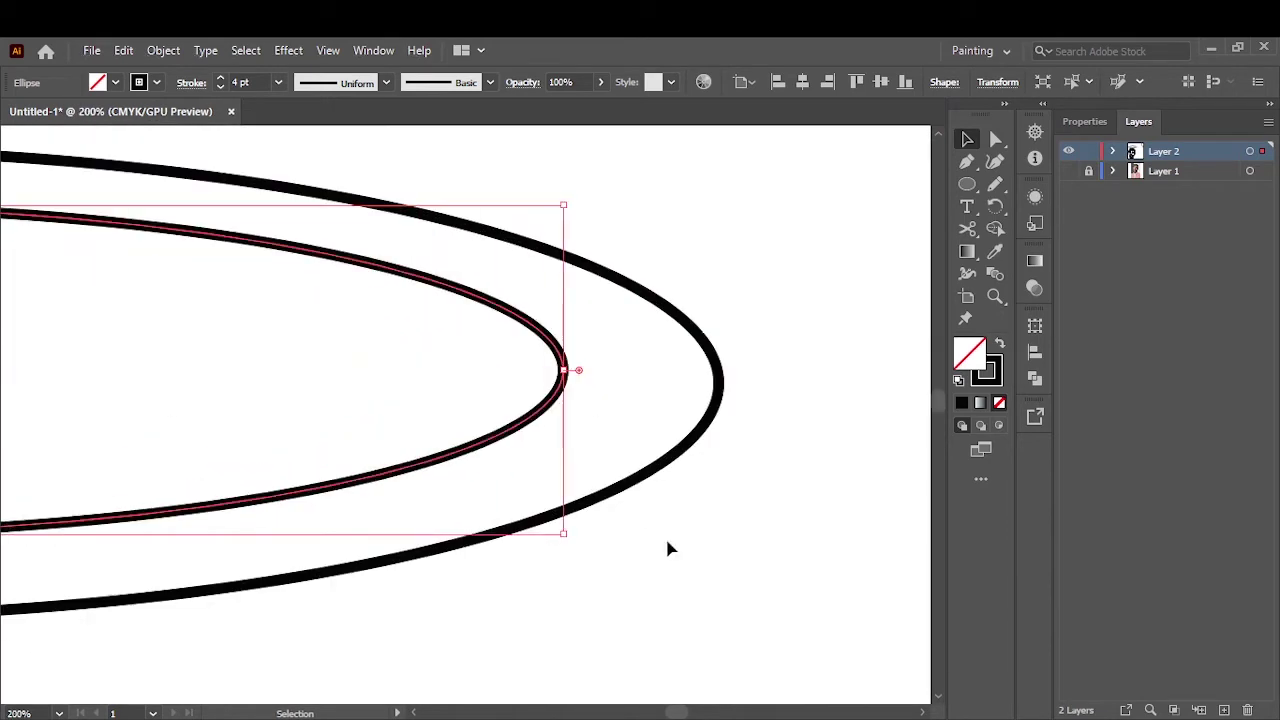
pyautogui.click(668, 548)
pyautogui.scroll(-5, 668, 548)
pyautogui.moveTo(531, 280); pyautogui.dragTo(537, 282)
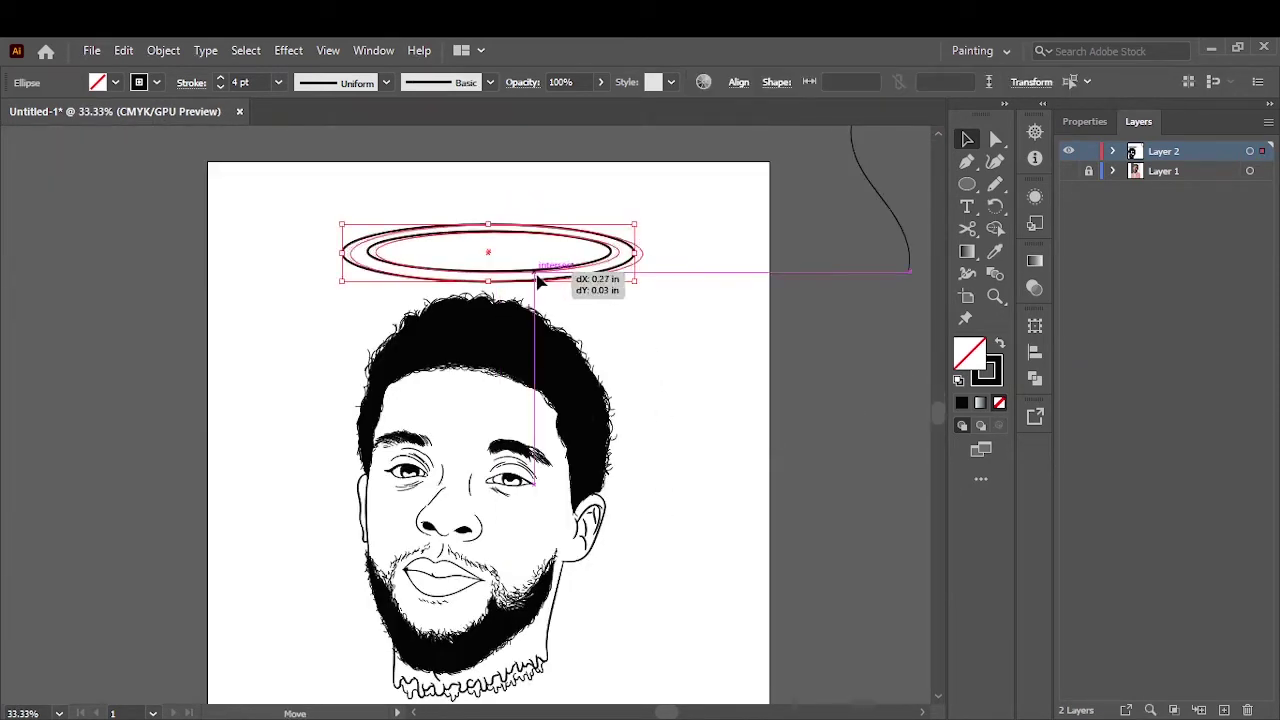
pyautogui.scroll(5, 414, 237)
pyautogui.click(309, 307)
pyautogui.scroll(-2, 414, 350)
pyautogui.moveTo(515, 411); pyautogui.dragTo(558, 411)
pyautogui.scroll(-4, 556, 411)
pyautogui.scroll(5, 438, 394)
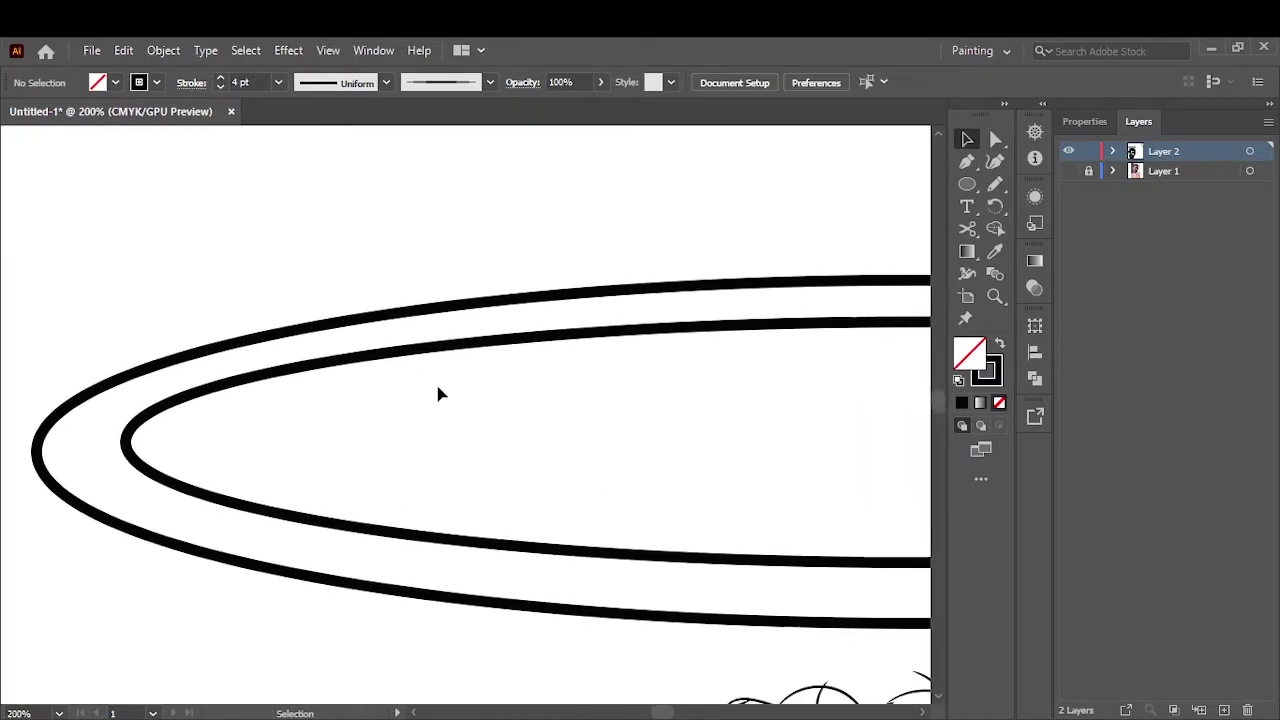
# Draw tapered Pencil shading strokes along the halo's ends, inner ring and top.
pyautogui.press('v')
pyautogui.hotkey('ctrl', 'a')
pyautogui.click(163, 50)
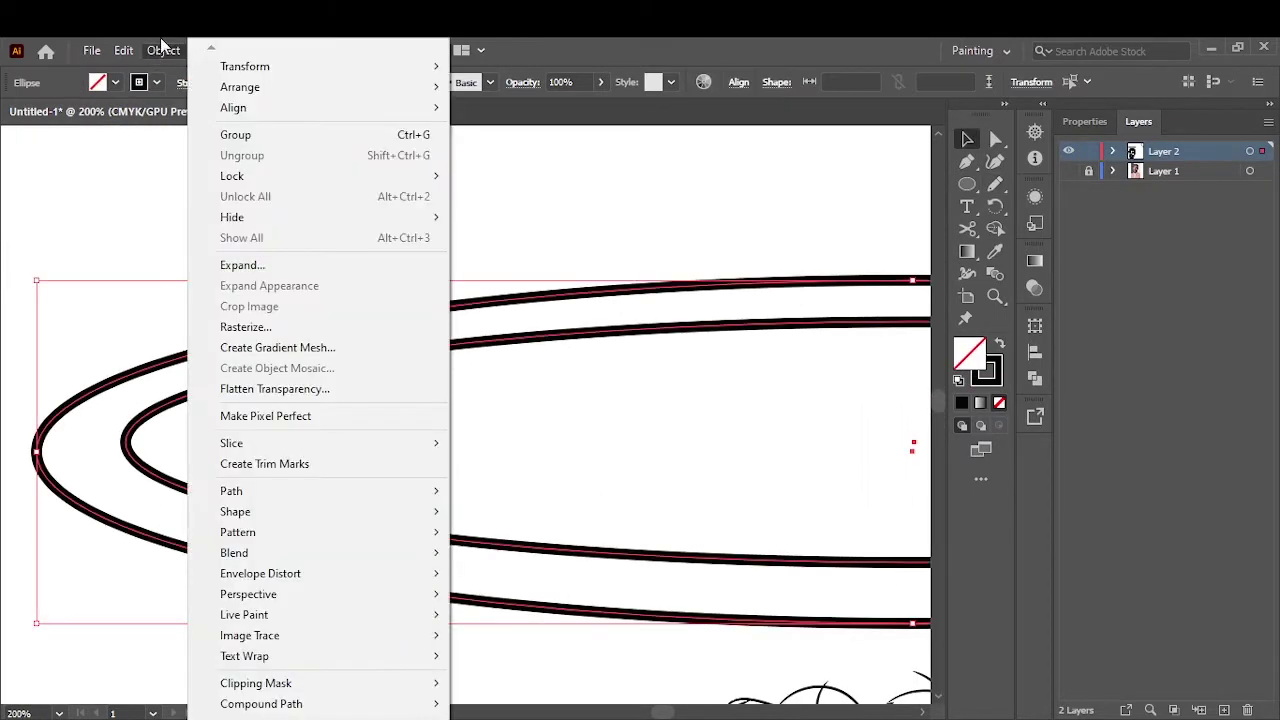
pyautogui.press('Escape')
pyautogui.click(815, 196)
pyautogui.press('n')
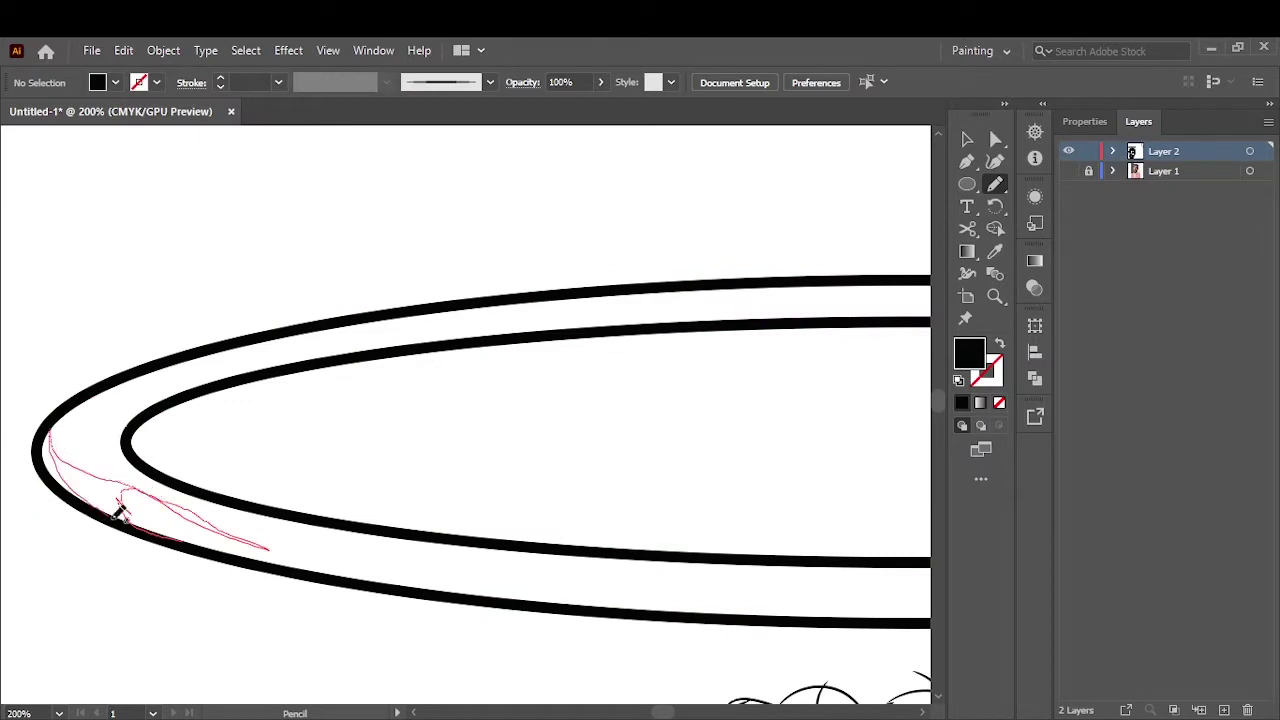
pyautogui.moveTo(117, 512); pyautogui.dragTo(120, 502)
pyautogui.moveTo(125, 508); pyautogui.dragTo(212, 530)
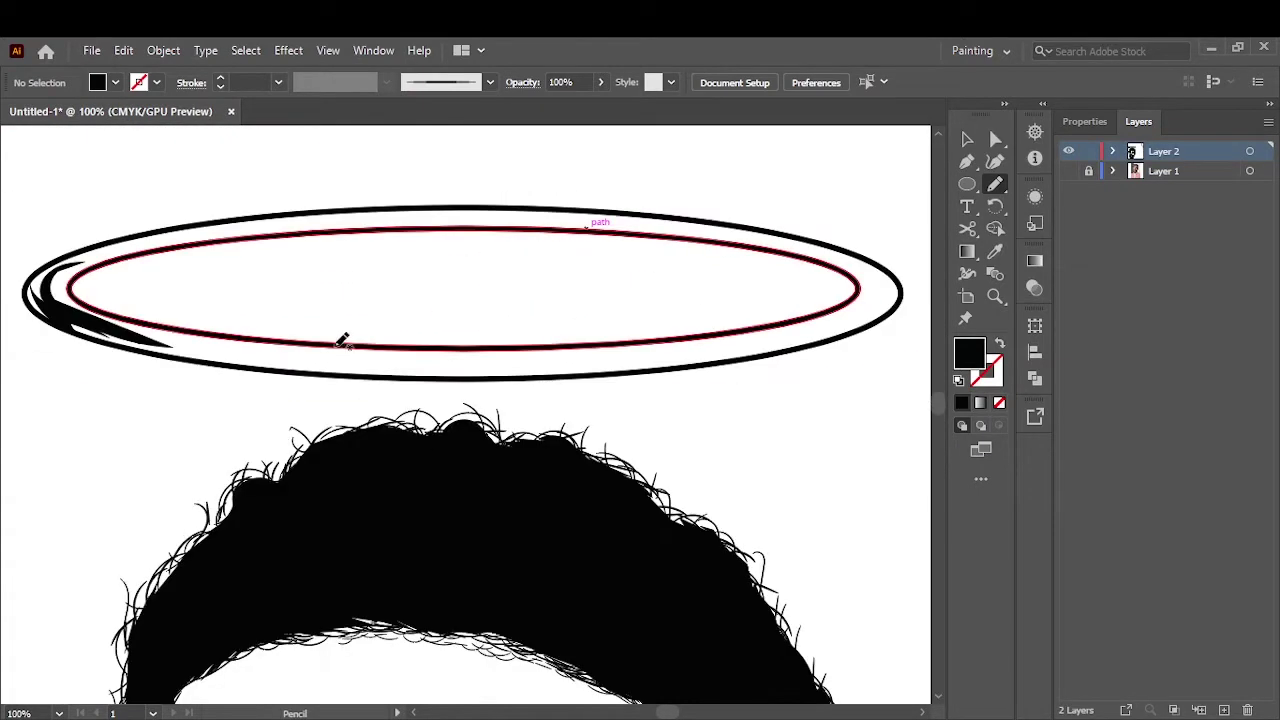
pyautogui.moveTo(273, 356); pyautogui.dragTo(276, 357)
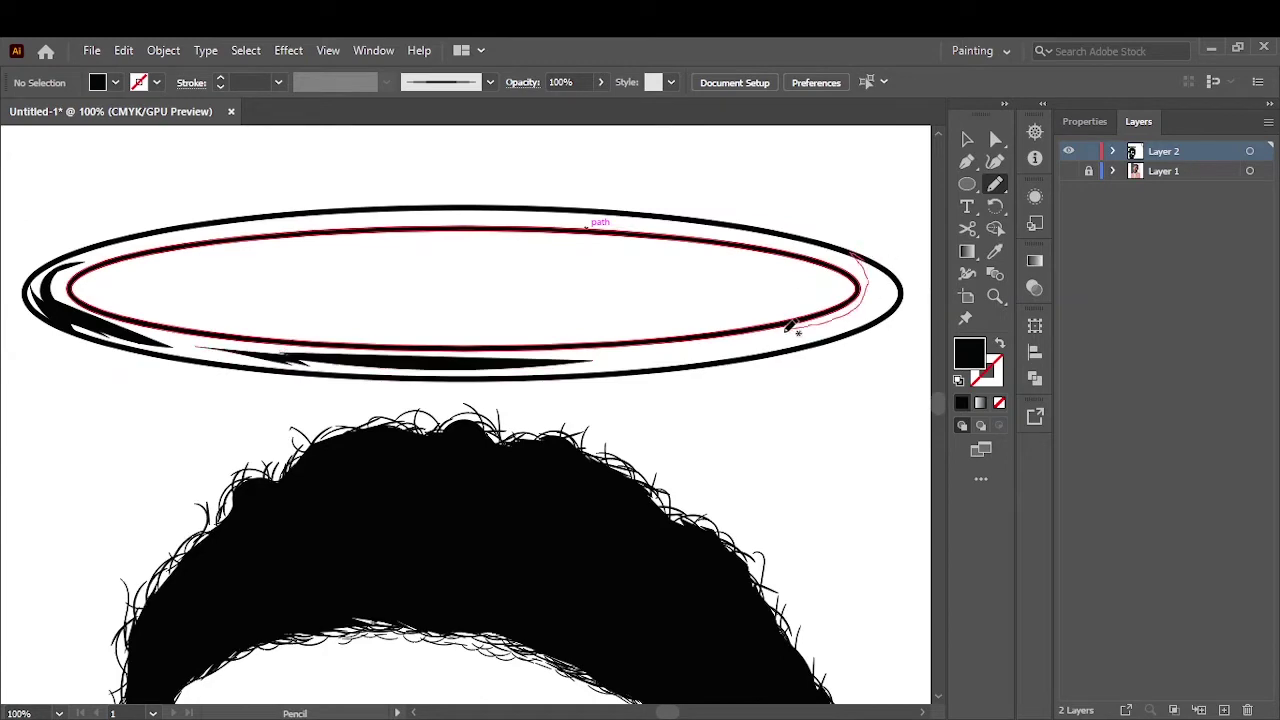
pyautogui.moveTo(790, 230); pyautogui.dragTo(790, 232)
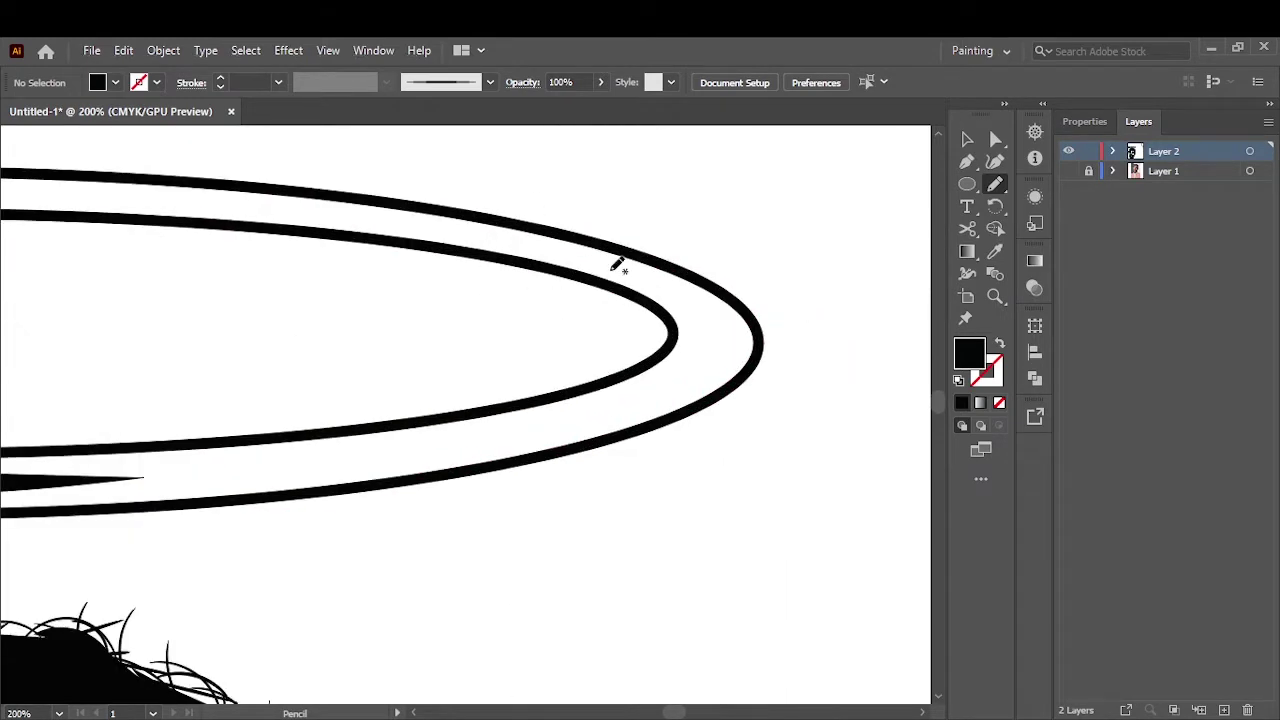
pyautogui.moveTo(632, 244); pyautogui.dragTo(634, 243)
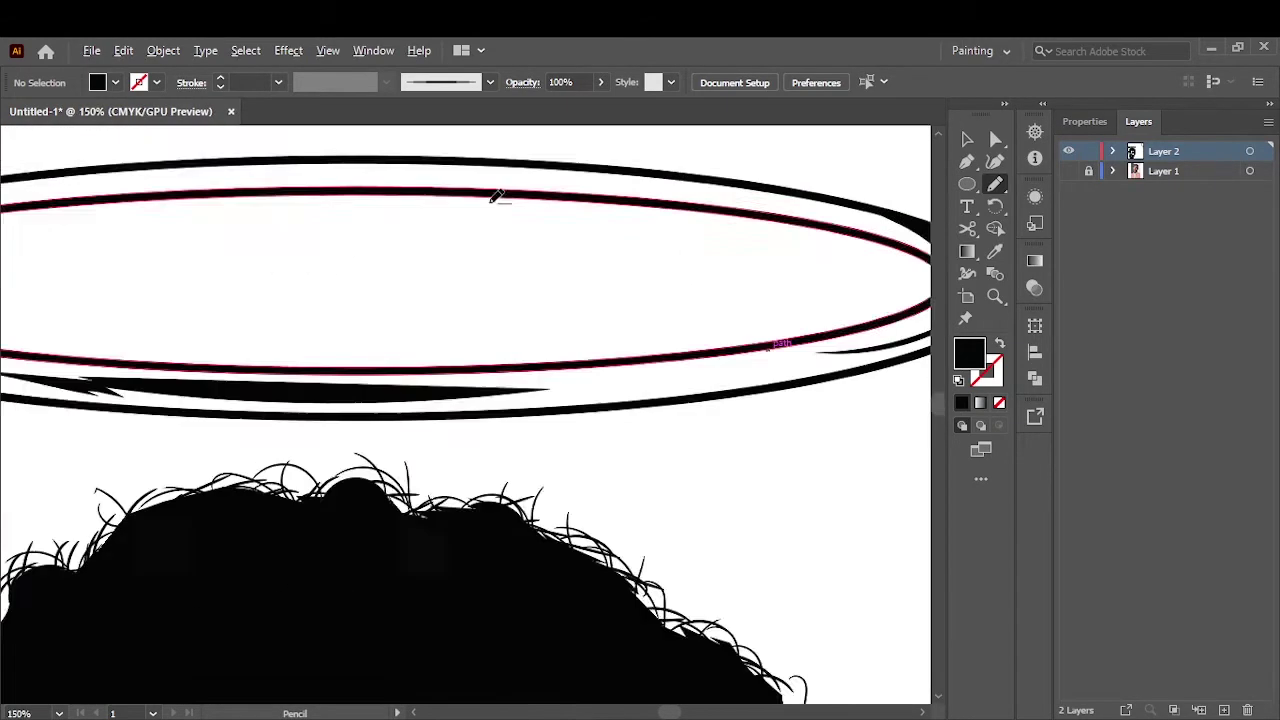
# Save the document as chadwick.ai.
pyautogui.hotkey('ctrl', 's')
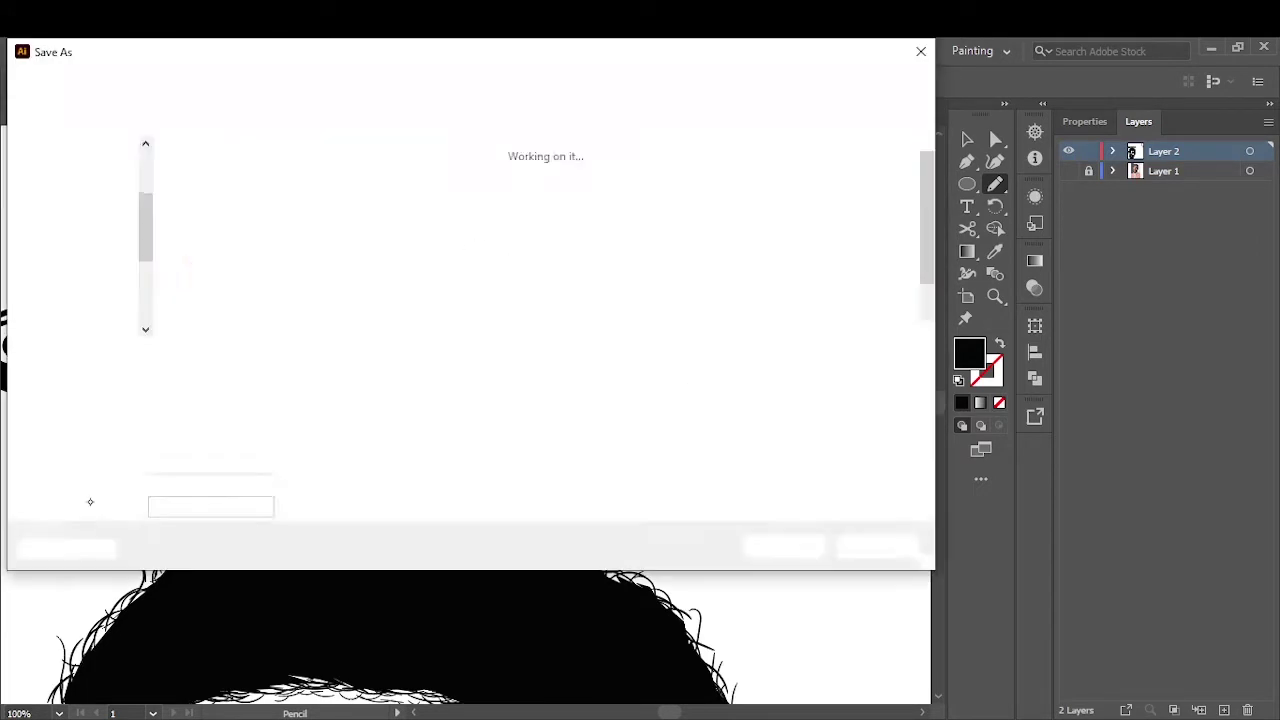
pyautogui.press('Escape')
pyautogui.press('Return')
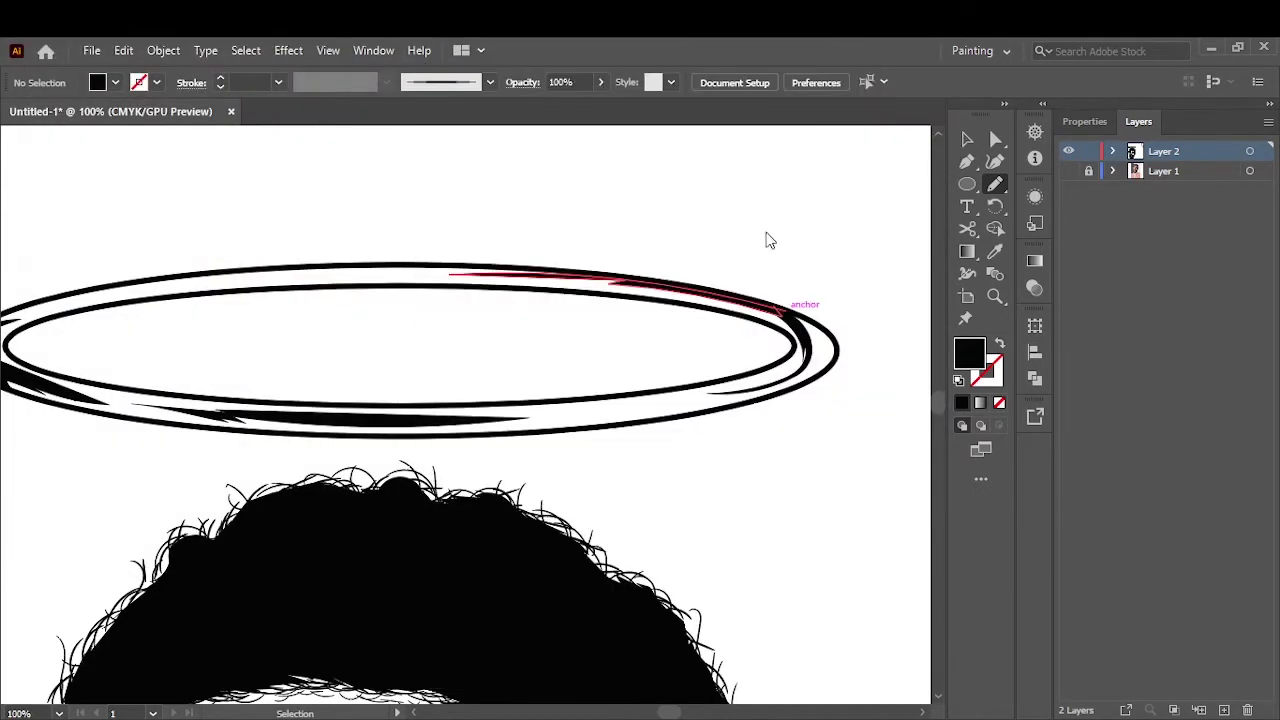
pyautogui.press('v')
pyautogui.hotkey('ctrl', '0')
# Select all the halo strokes and nudge the halo slightly right.
pyautogui.moveTo(731, 236); pyautogui.dragTo(337, 243)
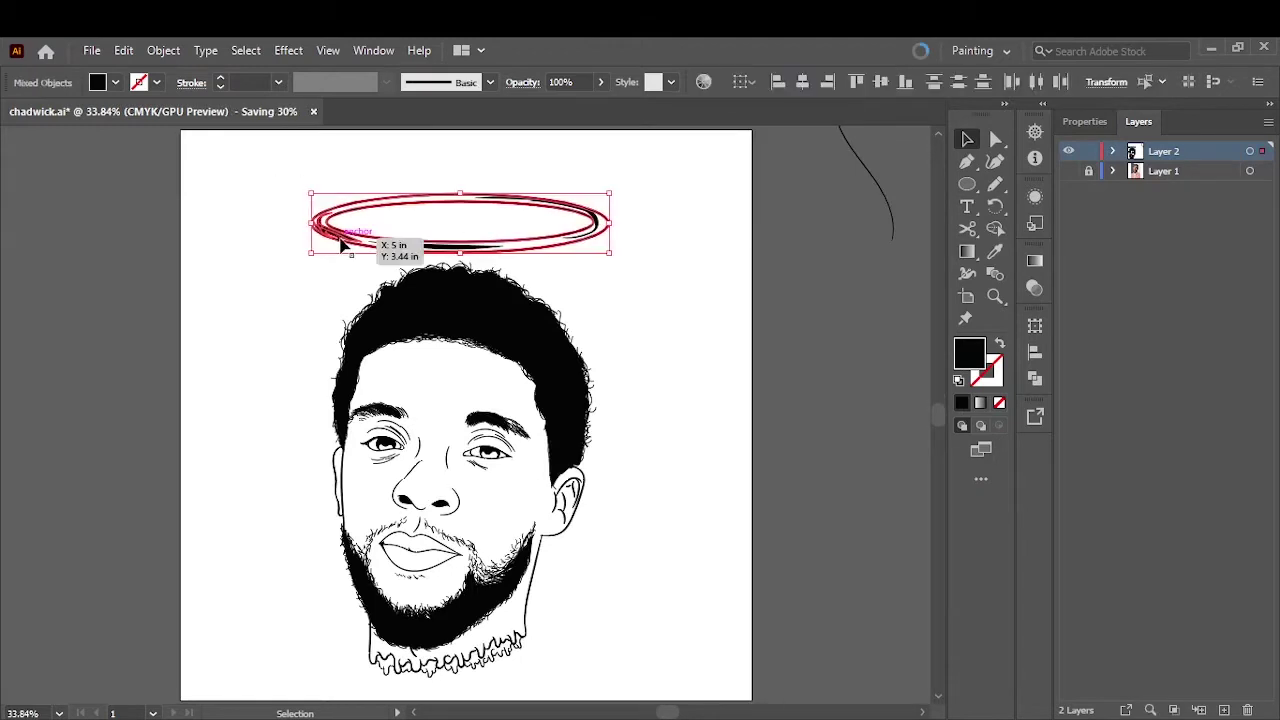
pyautogui.click(694, 346)
pyautogui.moveTo(694, 346); pyautogui.dragTo(263, 114)
pyautogui.moveTo(578, 245); pyautogui.dragTo(591, 246)
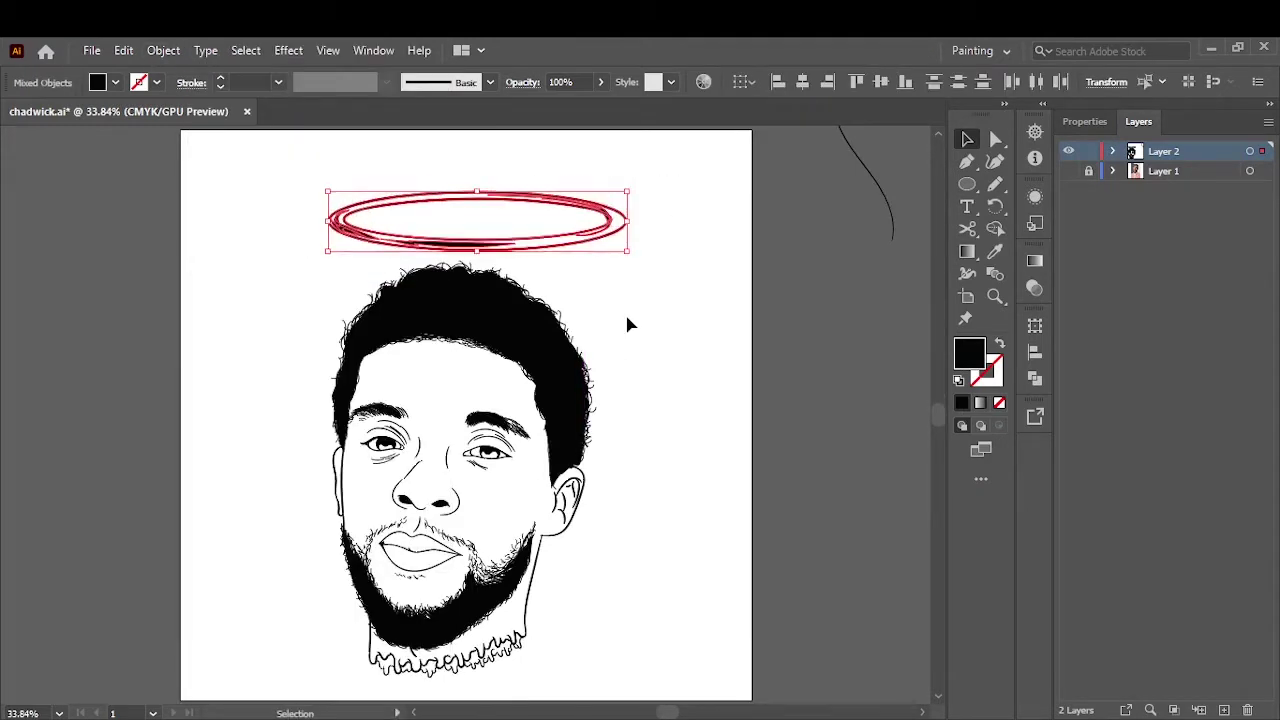
pyautogui.click(733, 340)
# Expand the appearance of all artwork and merge it with Pathfinder Merge.
pyautogui.moveTo(628, 666); pyautogui.dragTo(197, 90)
pyautogui.click(163, 50)
pyautogui.click(271, 288)
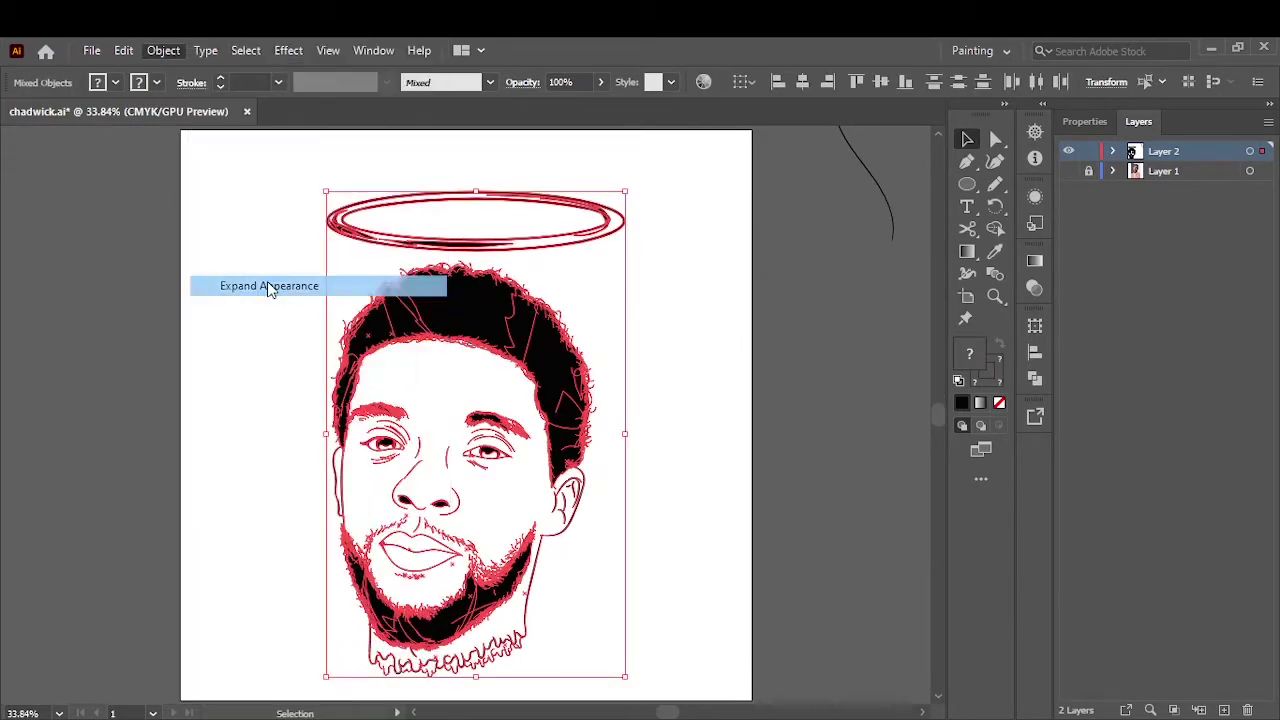
pyautogui.click(1085, 121)
pyautogui.click(1137, 685)
pyautogui.click(694, 277)
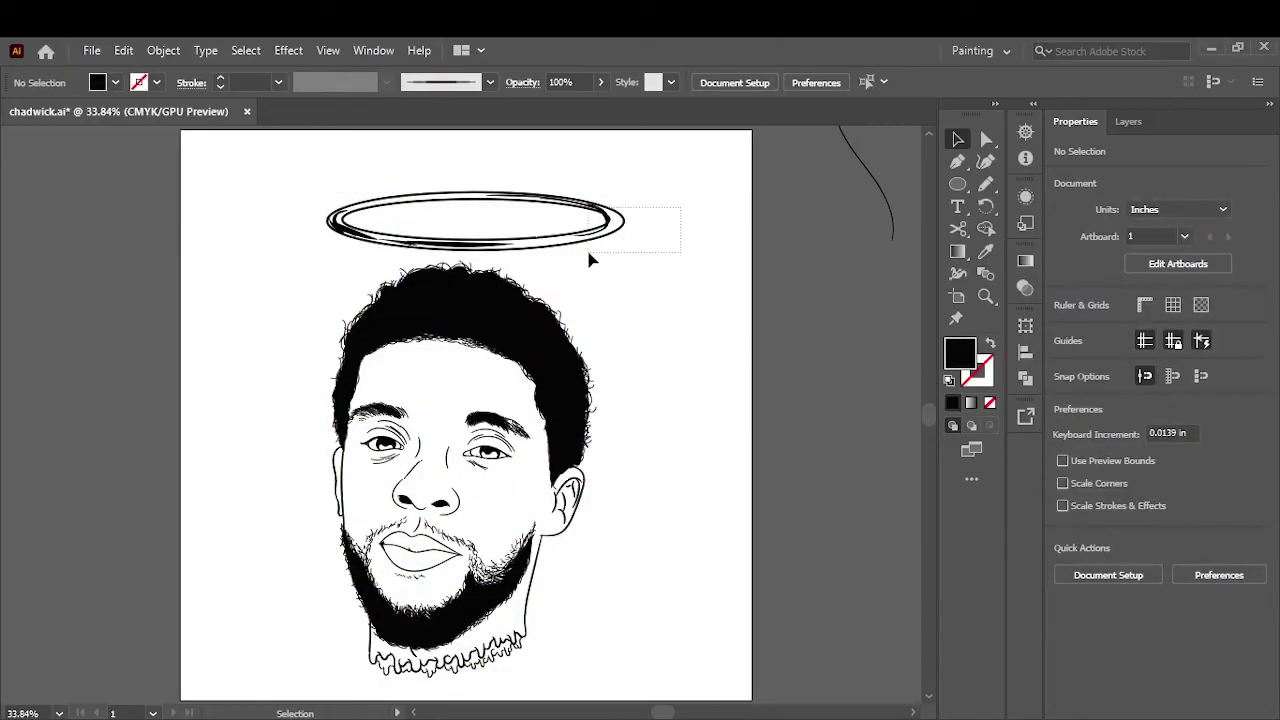
pyautogui.click(1128, 121)
# Draw a rectangle filled with orange #e9744f over the whole portrait.
pyautogui.click(1072, 194)
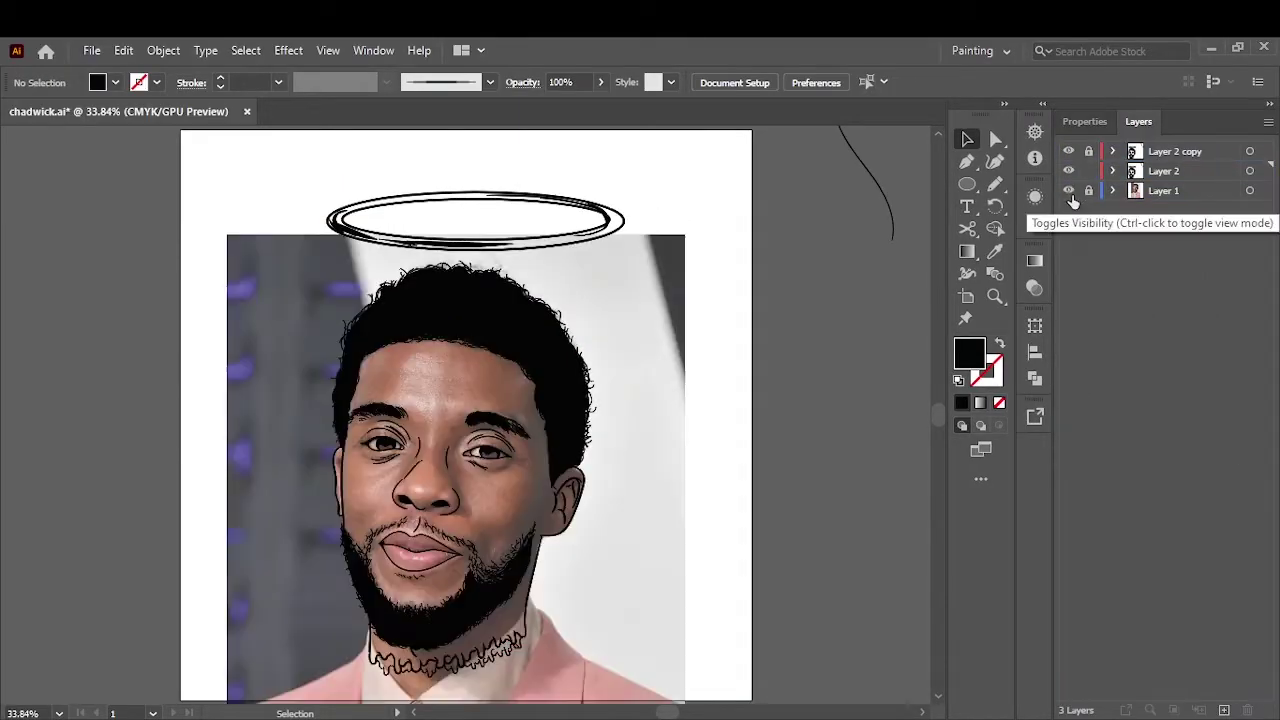
pyautogui.doubleClick(976, 354)
pyautogui.write('e9744f')
pyautogui.press('Return')
pyautogui.press('m')
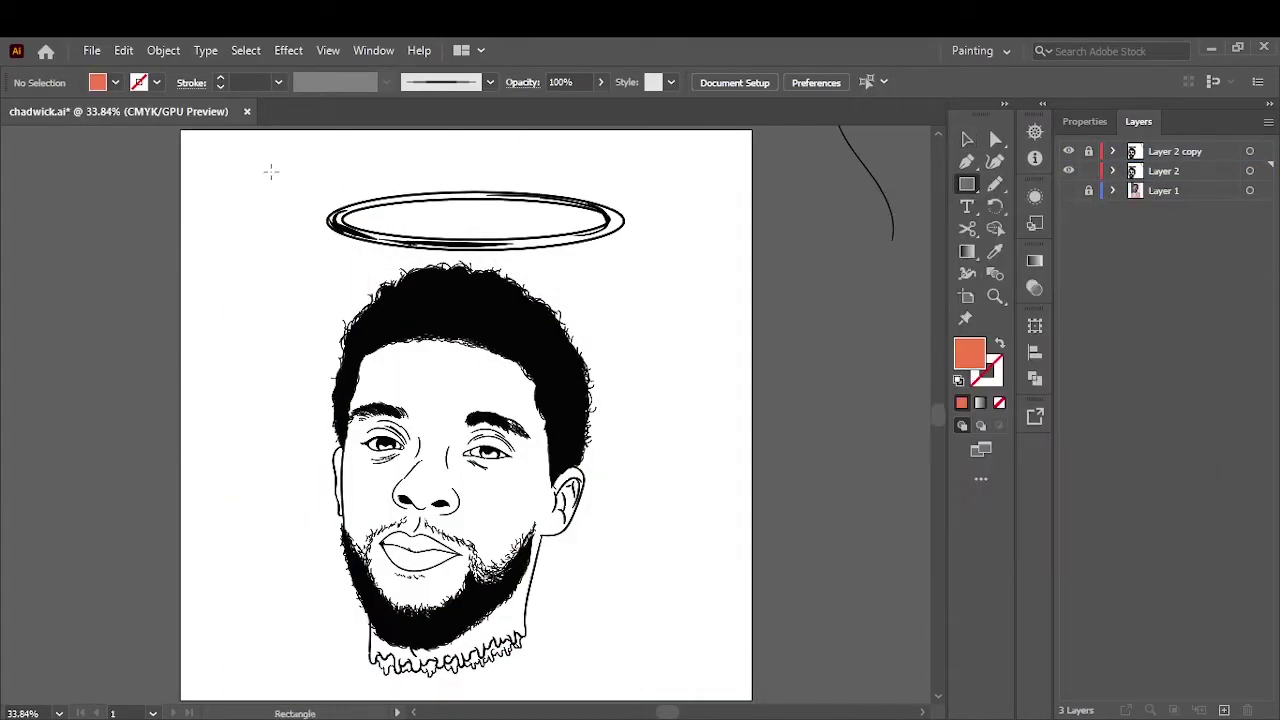
pyautogui.moveTo(271, 171); pyautogui.dragTo(677, 684)
# Adjust the rectangle's colour balance to shift the orange toward red.
pyautogui.click(123, 50)
pyautogui.click(514, 428)
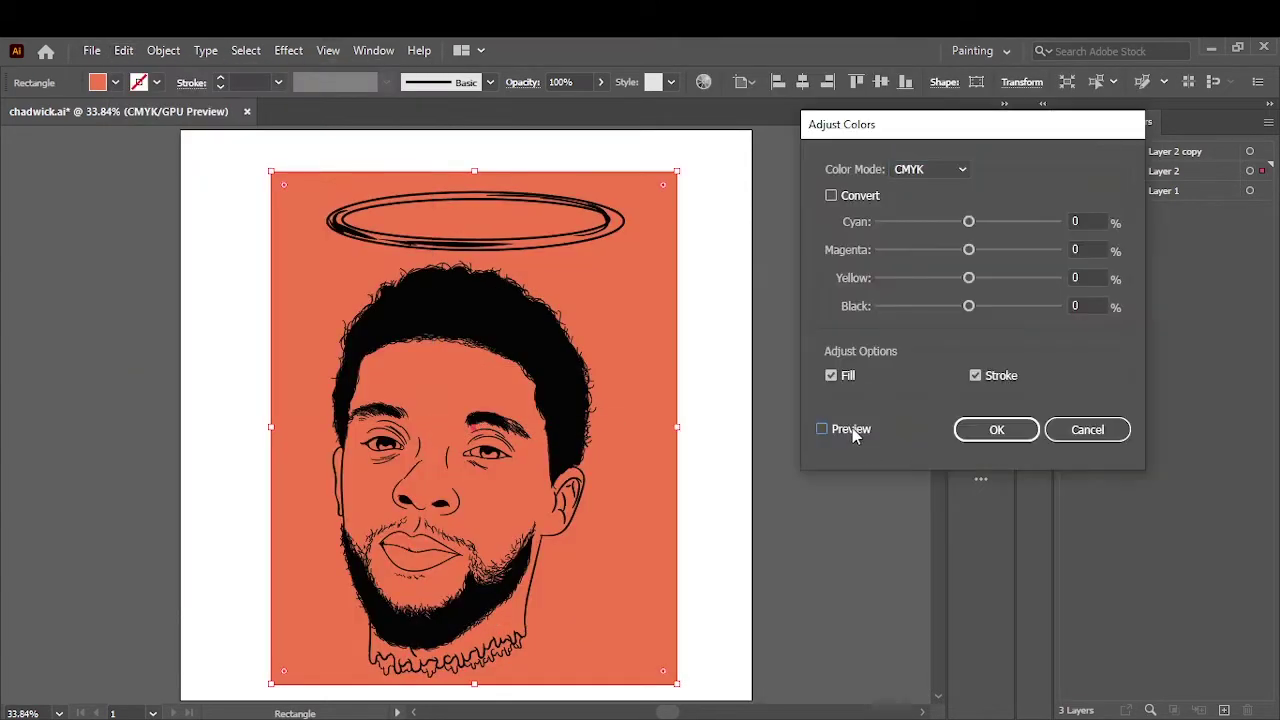
pyautogui.moveTo(960, 279)
pyautogui.mouseDown()
pyautogui.moveTo(978, 278)
pyautogui.moveTo(977, 250)
pyautogui.mouseUp()
pyautogui.moveTo(968, 222); pyautogui.dragTo(960, 223)
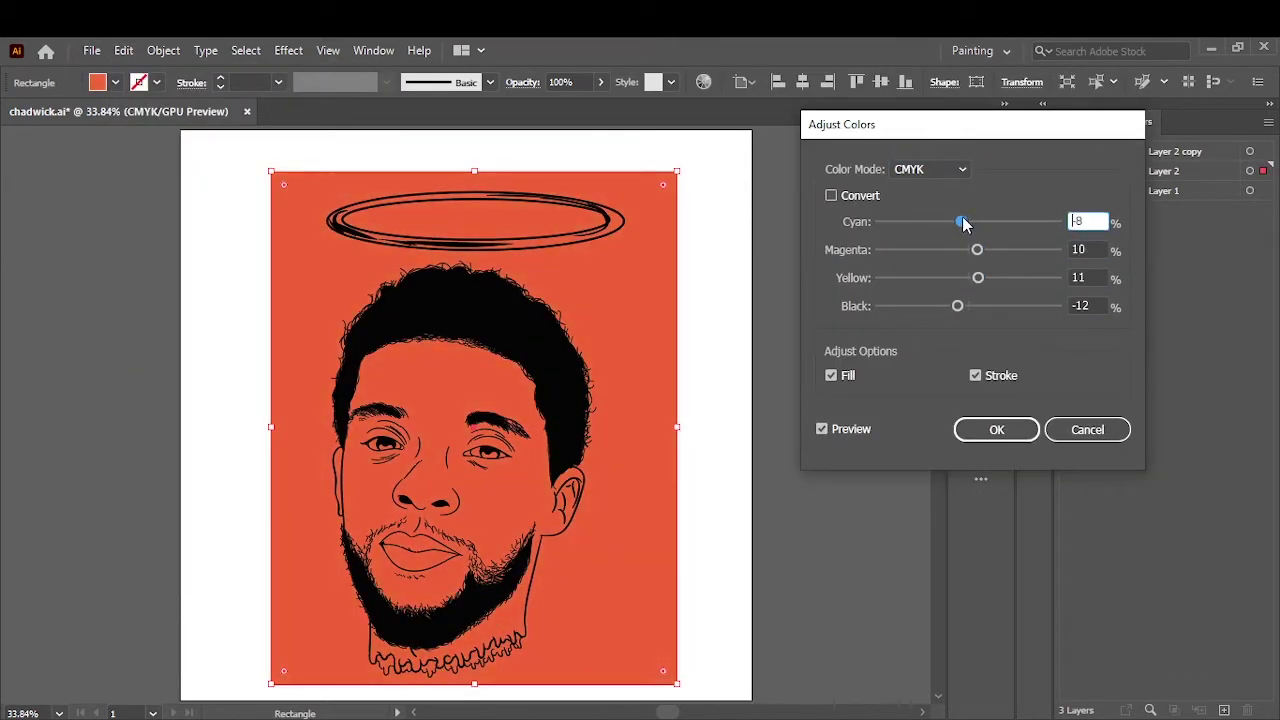
pyautogui.press('Return')
# Isolate the line-art group and delete the halo ellipse from it.
pyautogui.rightClick(643, 310)
pyautogui.press('Escape')
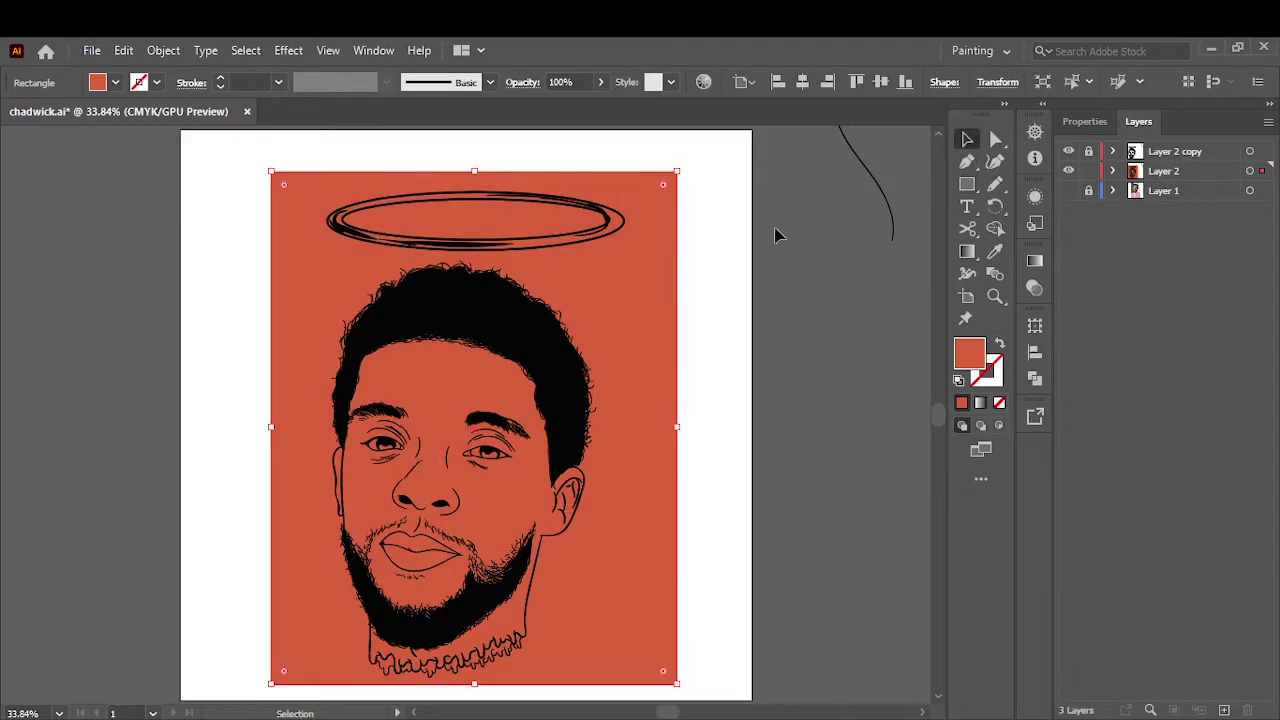
pyautogui.hotkey('ctrl', 'a')
pyautogui.click(697, 335)
pyautogui.rightClick(672, 313)
pyautogui.click(757, 445)
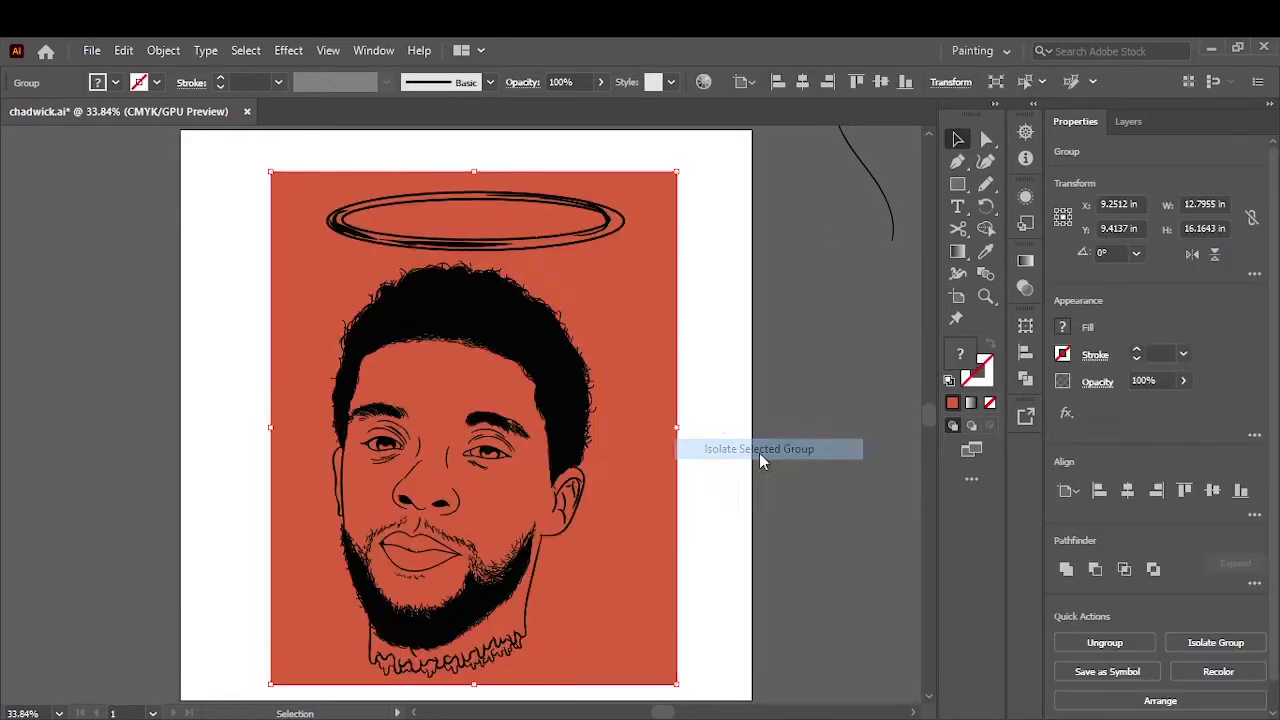
pyautogui.click(520, 230)
pyautogui.press('Delete')
pyautogui.click(1128, 121)
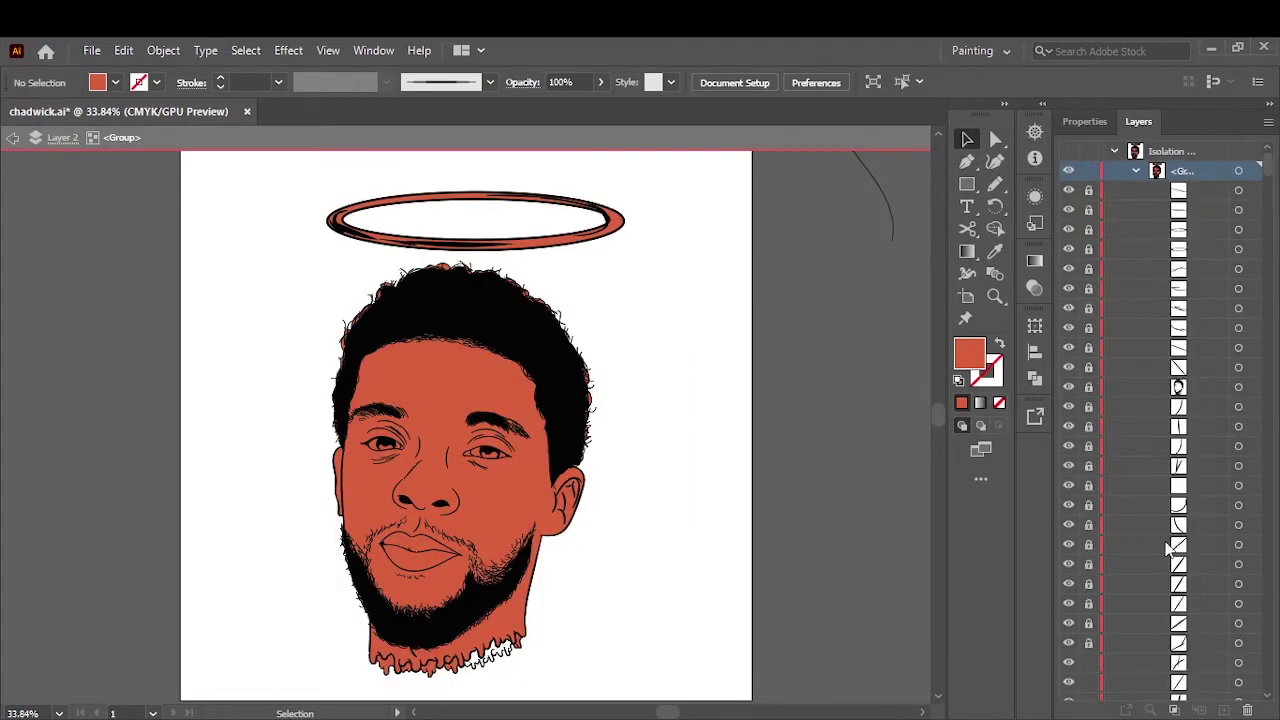
# Select all the line art and convert it into fillable shapes.
pyautogui.click(1068, 190)
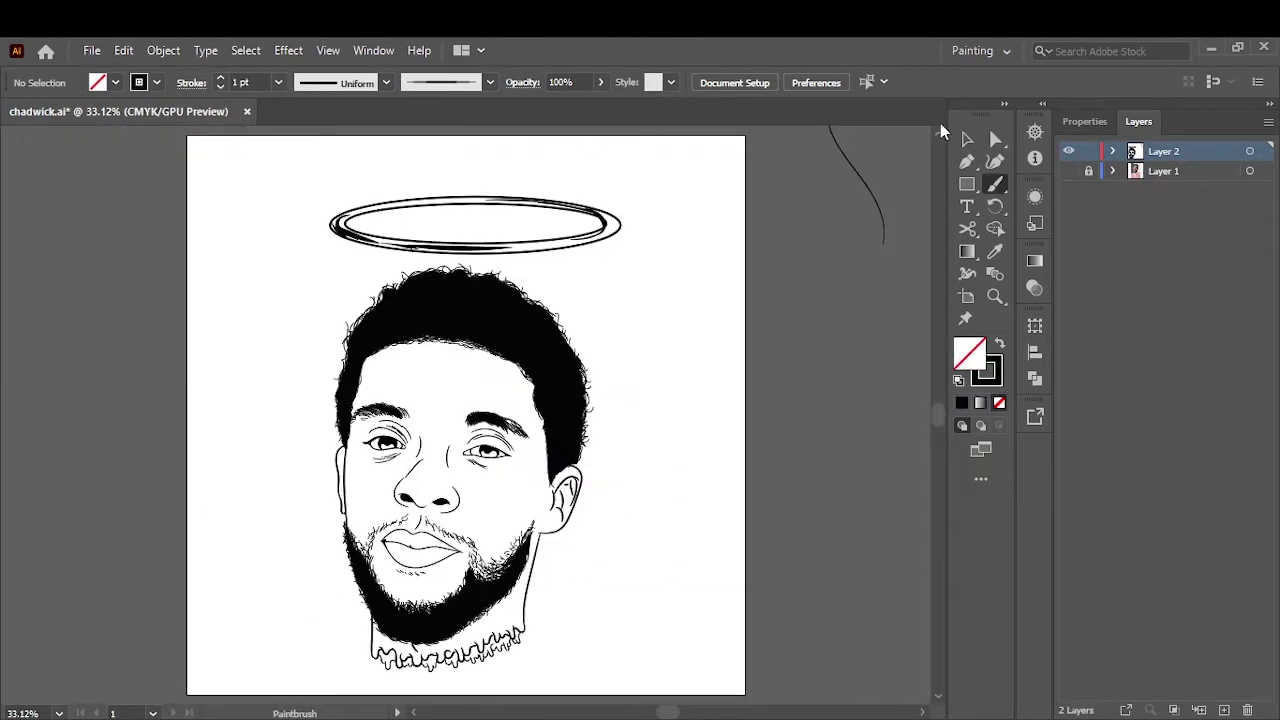
pyautogui.click(967, 138)
pyautogui.hotkey('ctrl', 'a')
pyautogui.click(163, 50)
pyautogui.click(230, 283)
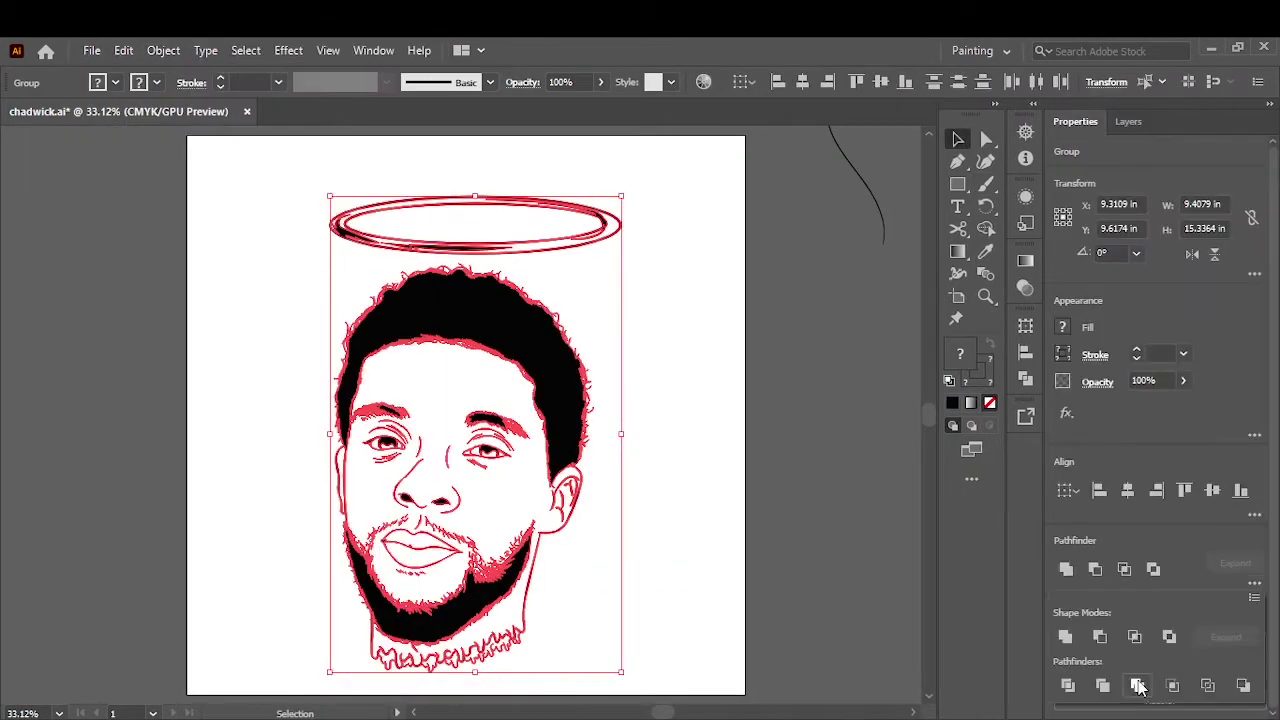
# Draw a bright orange rectangle over the drawing and darken it via Adjust Color Balance.
pyautogui.doubleClick(969, 353)
pyautogui.write('FF6F43')
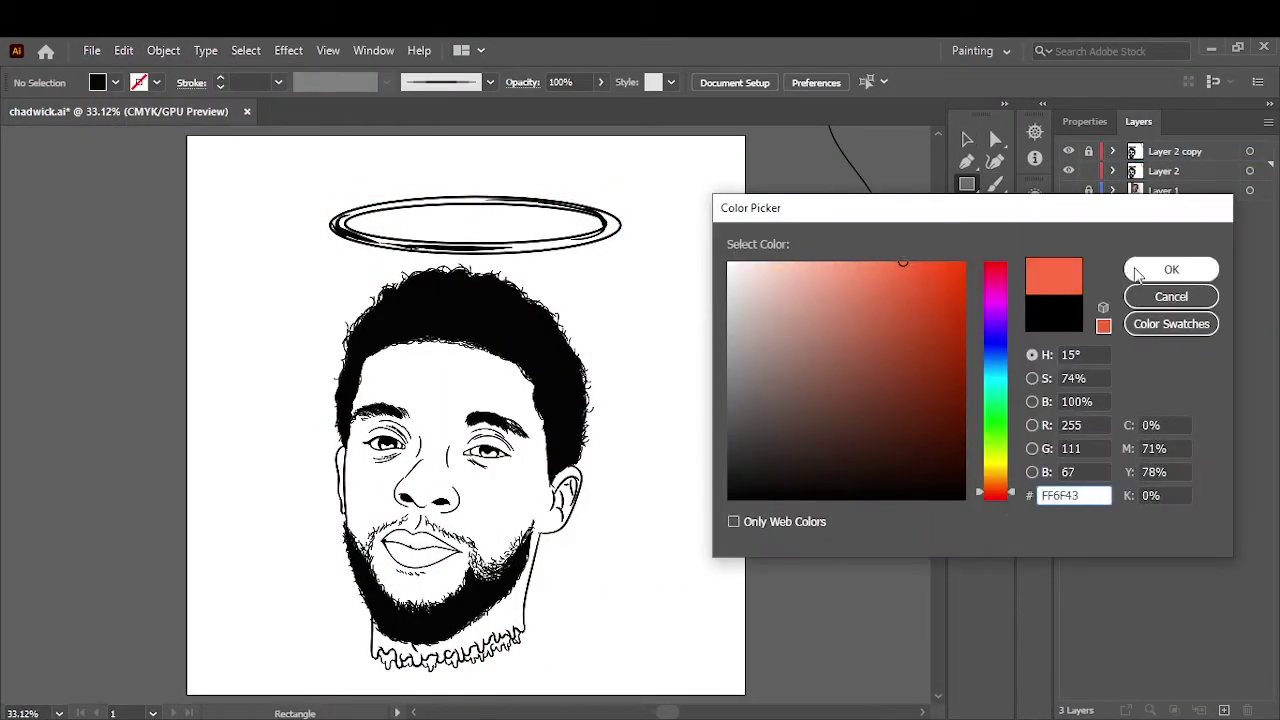
pyautogui.click(1171, 266)
pyautogui.moveTo(258, 155); pyautogui.dragTo(637, 675)
pyautogui.click(123, 50)
pyautogui.click(480, 401)
pyautogui.moveTo(968, 306); pyautogui.dragTo(979, 306)
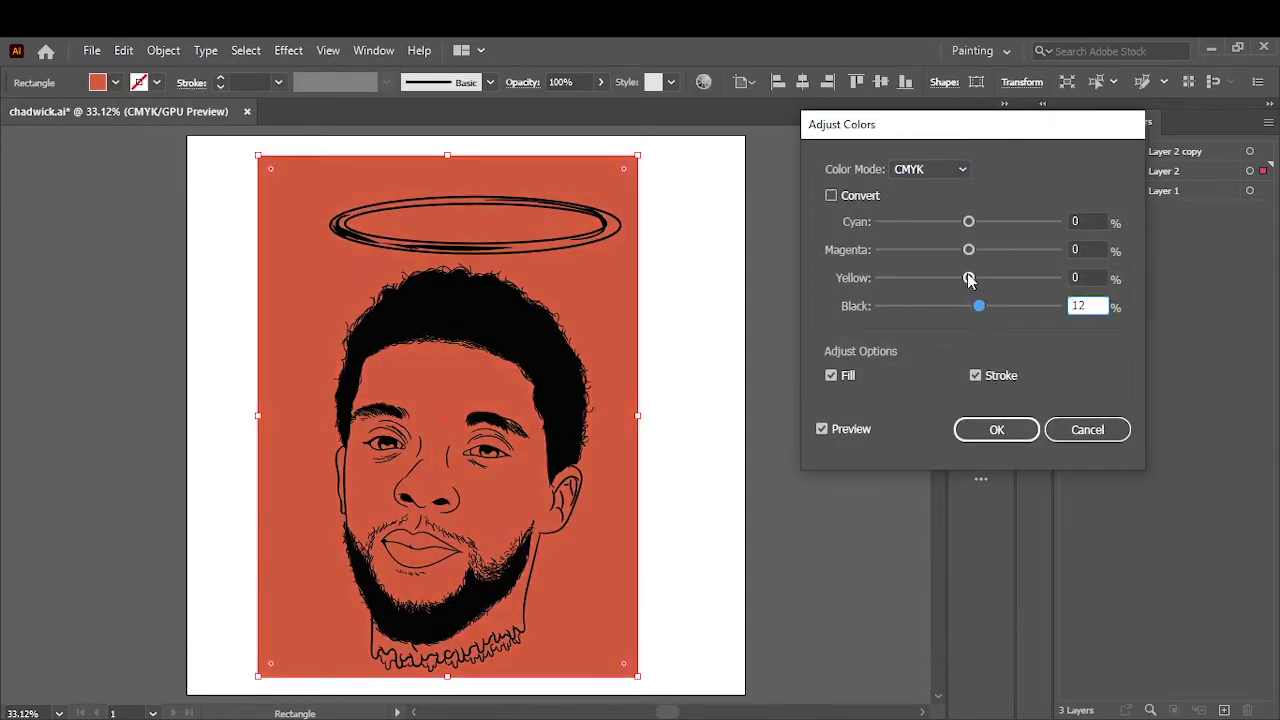
pyautogui.click(997, 429)
# Send the orange rectangle to the back behind the line art.
pyautogui.rightClick(570, 288)
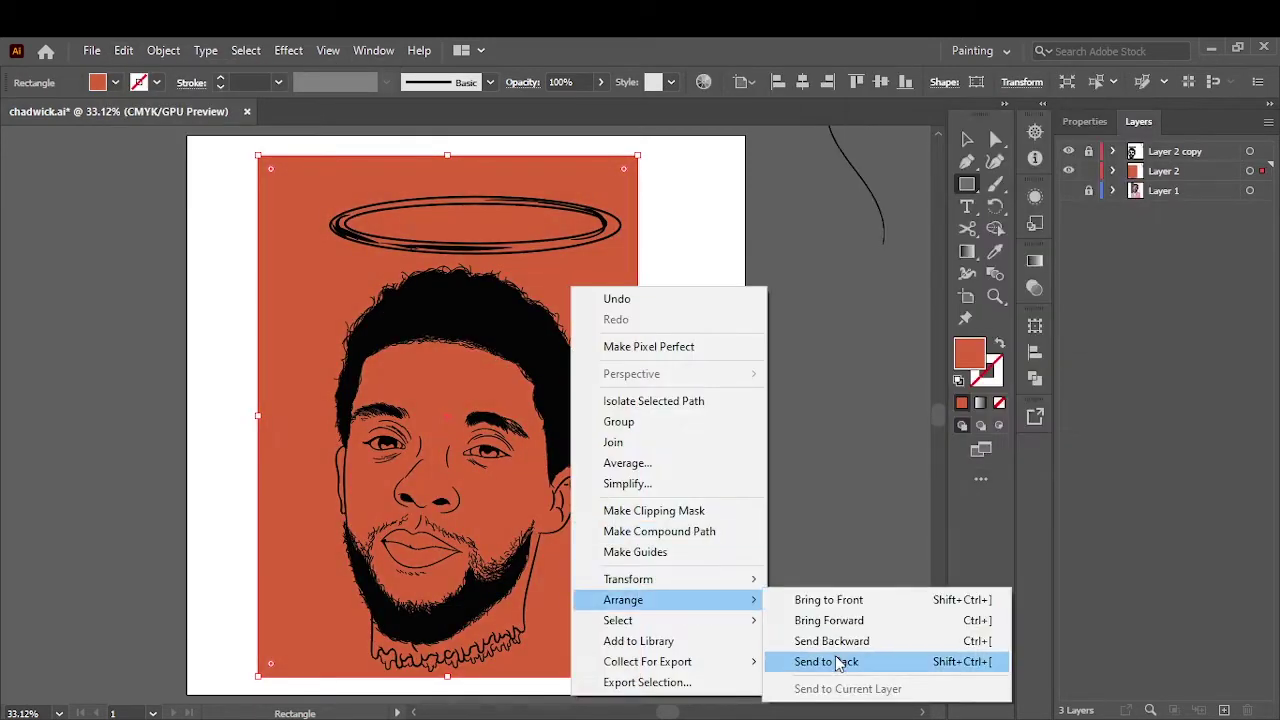
pyautogui.click(840, 657)
pyautogui.click(1075, 121)
pyautogui.click(696, 350)
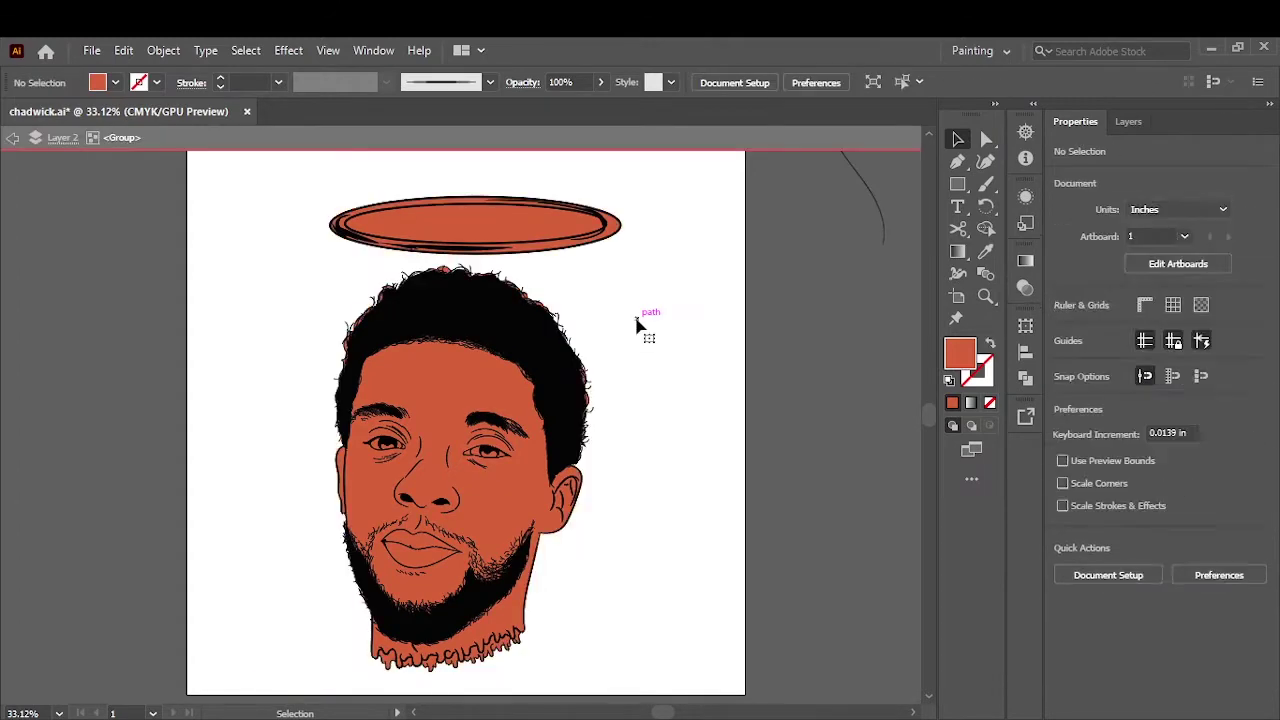
# Select the halo ellipse and zoom in on the top of the hair.
pyautogui.scroll(-10, 1133, 556)
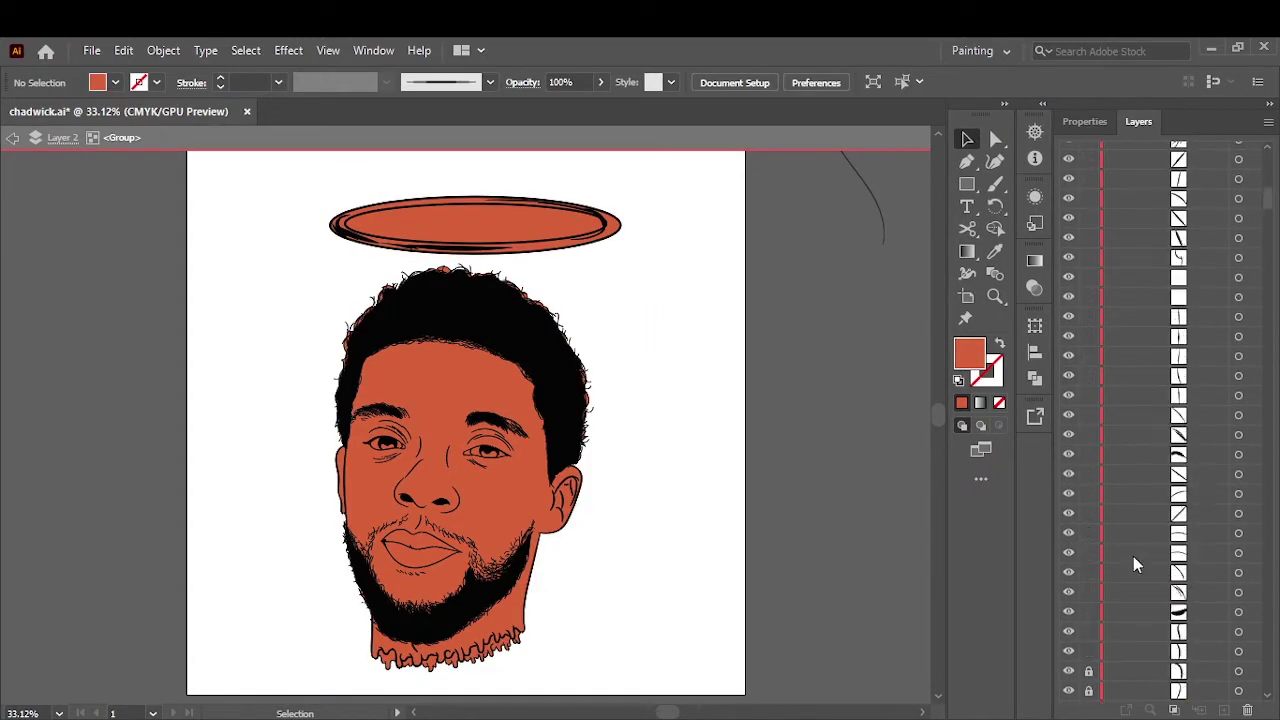
pyautogui.click(449, 234)
pyautogui.press('a')
pyautogui.scroll(5, 447, 286)
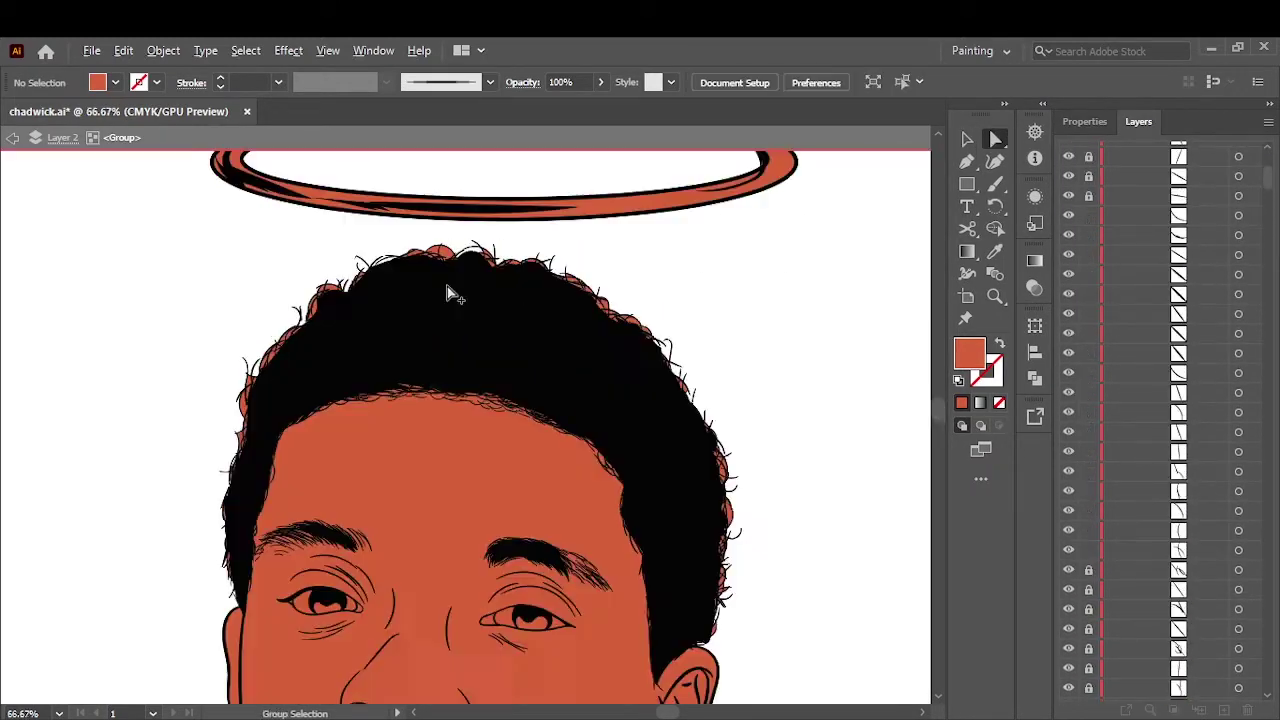
pyautogui.moveTo(812, 308); pyautogui.dragTo(686, 434)
pyautogui.scroll(-3, 757, 346)
pyautogui.scroll(1, 484, 310)
pyautogui.scroll(-1, 484, 310)
# Select the stray fill pieces outside the hair edge and above the ear.
pyautogui.moveTo(786, 263); pyautogui.dragTo(668, 606)
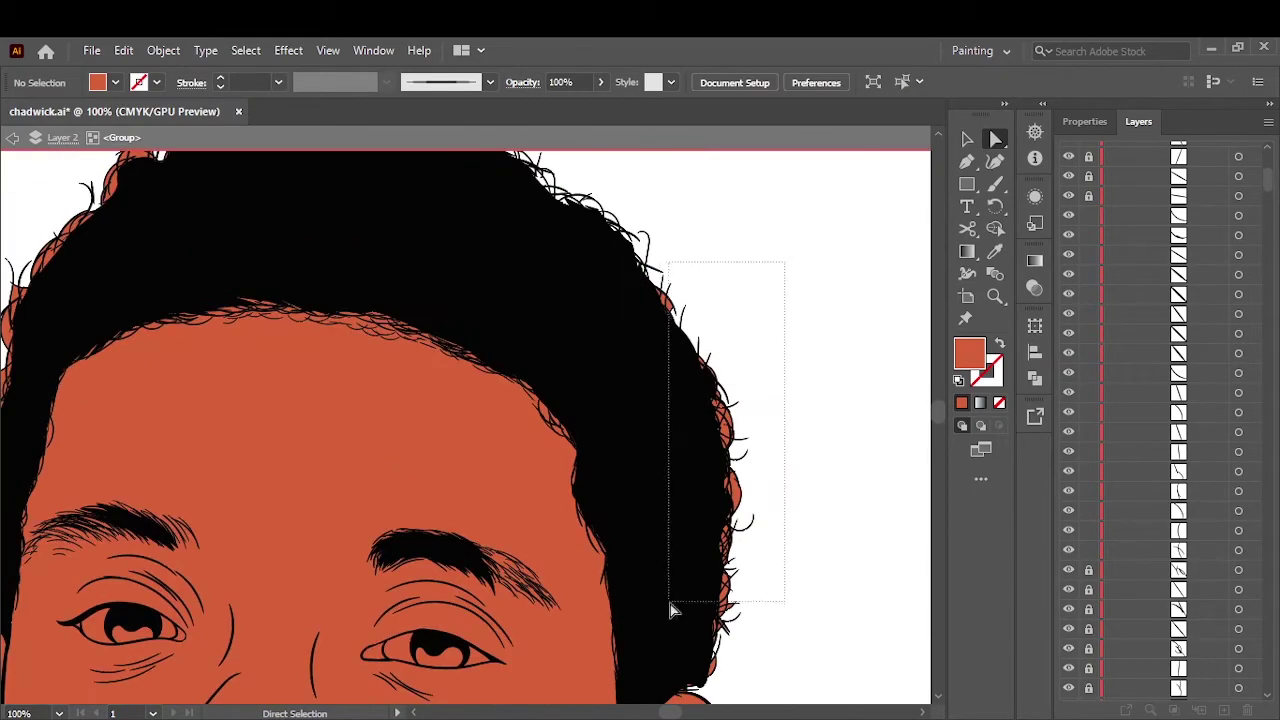
pyautogui.scroll(5, 473, 483)
pyautogui.scroll(-3, 473, 483)
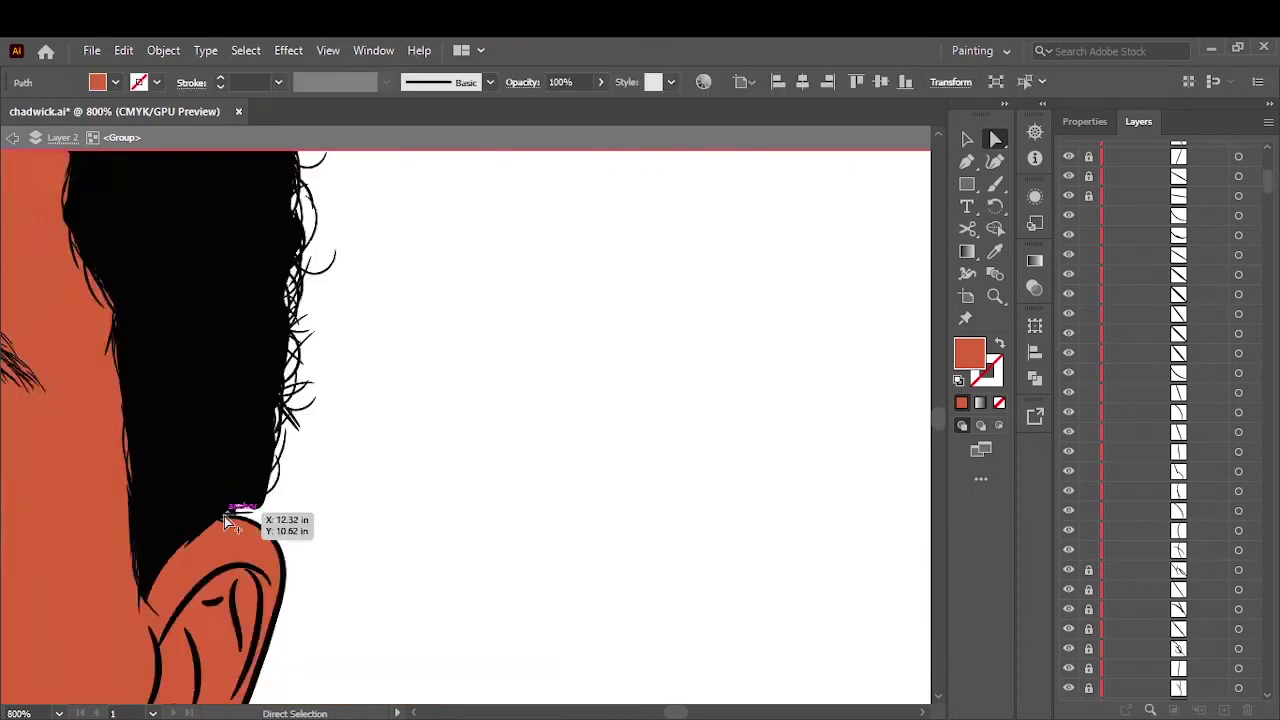
pyautogui.scroll(3, 224, 516)
pyautogui.scroll(-2, 394, 457)
pyautogui.moveTo(145, 234); pyautogui.dragTo(206, 356)
pyautogui.scroll(-5, 340, 330)
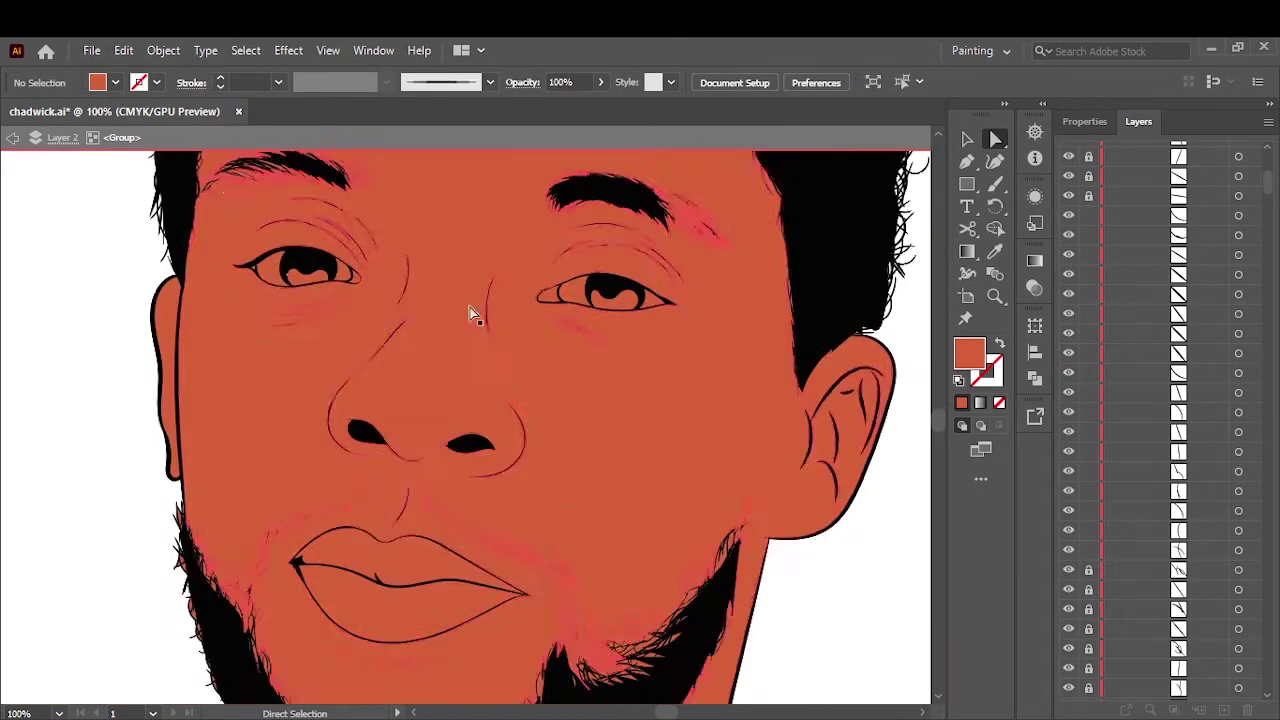
pyautogui.moveTo(250, 245); pyautogui.dragTo(663, 309)
pyautogui.press('v')
# Fill the eye whites white and the irises dark brown, and recolour the eye-corner shape.
pyautogui.doubleClick(969, 352)
pyautogui.click(1172, 297)
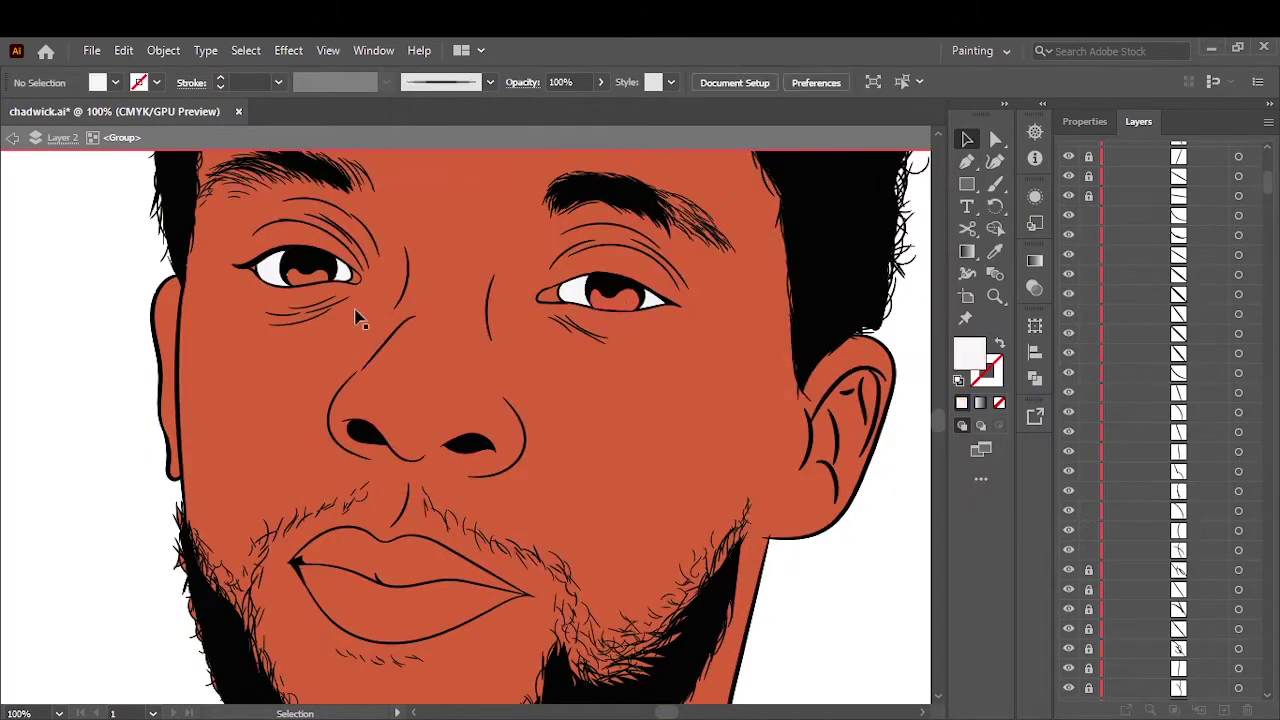
pyautogui.click(457, 274)
pyautogui.doubleClick(969, 352)
pyautogui.click(1171, 269)
pyautogui.scroll(2, 548, 307)
pyautogui.click(654, 291)
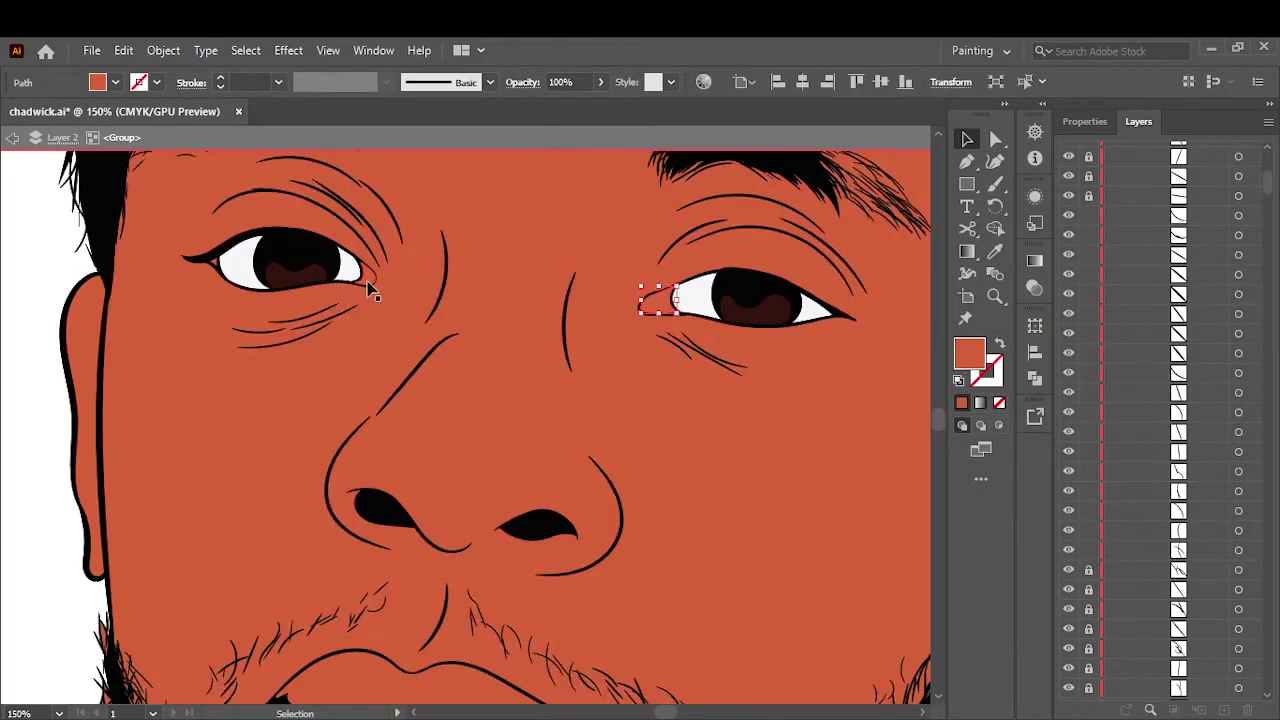
pyautogui.doubleClick(969, 352)
pyautogui.click(1172, 269)
# Fill the lower lip pink and the upper lip a darker pink.
pyautogui.scroll(-5, 752, 371)
pyautogui.click(450, 440)
pyautogui.doubleClick(975, 355)
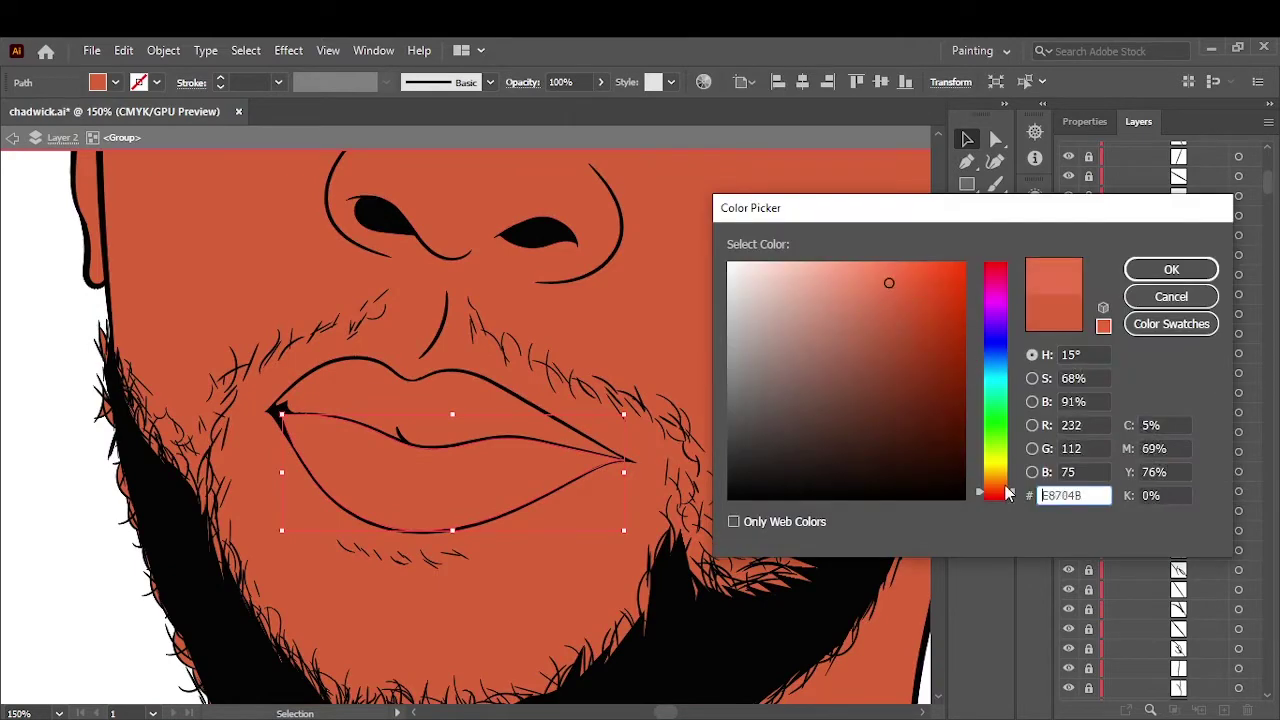
pyautogui.press('Return')
pyautogui.click(529, 386)
pyautogui.doubleClick(969, 352)
pyautogui.press('Return')
pyautogui.click(754, 332)
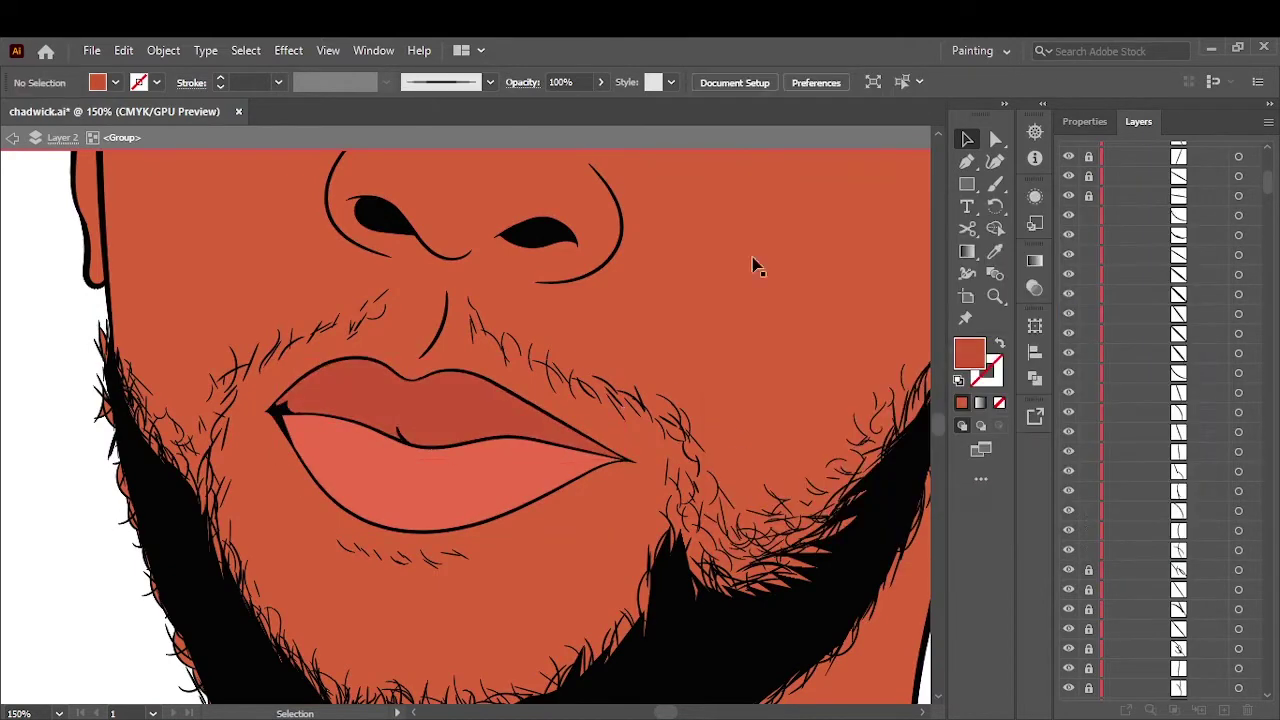
# Fill the neck drips dark reddish brown (3F1914).
pyautogui.press('a')
pyautogui.scroll(-5, 95, 205)
pyautogui.moveTo(114, 286); pyautogui.dragTo(214, 486)
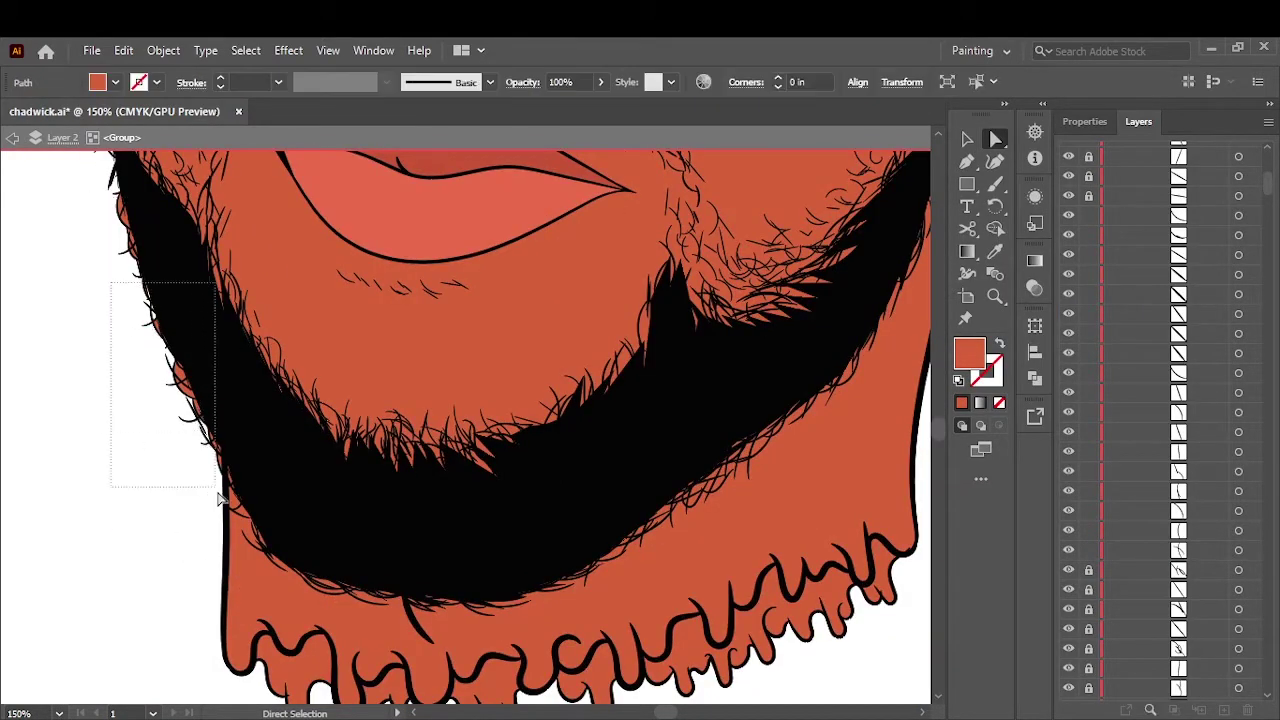
pyautogui.scroll(-5, 560, 400)
pyautogui.press('v')
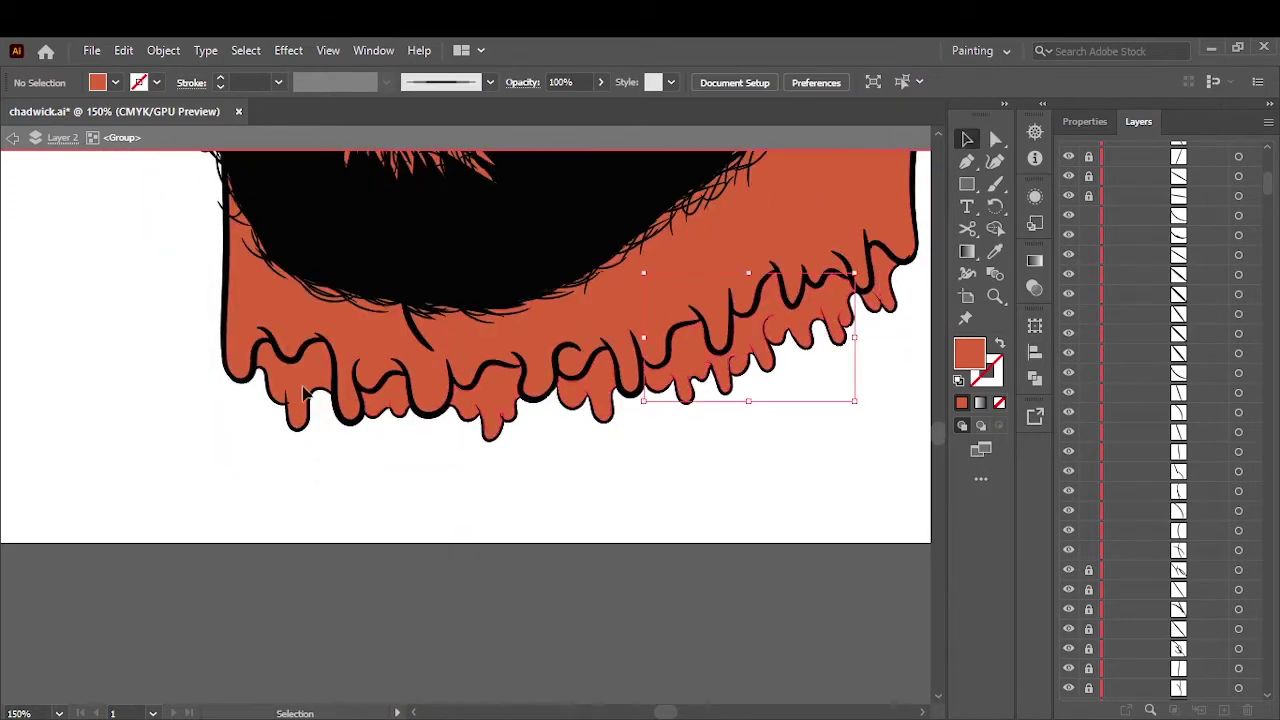
pyautogui.click(305, 393)
pyautogui.doubleClick(969, 352)
pyautogui.click(889, 441)
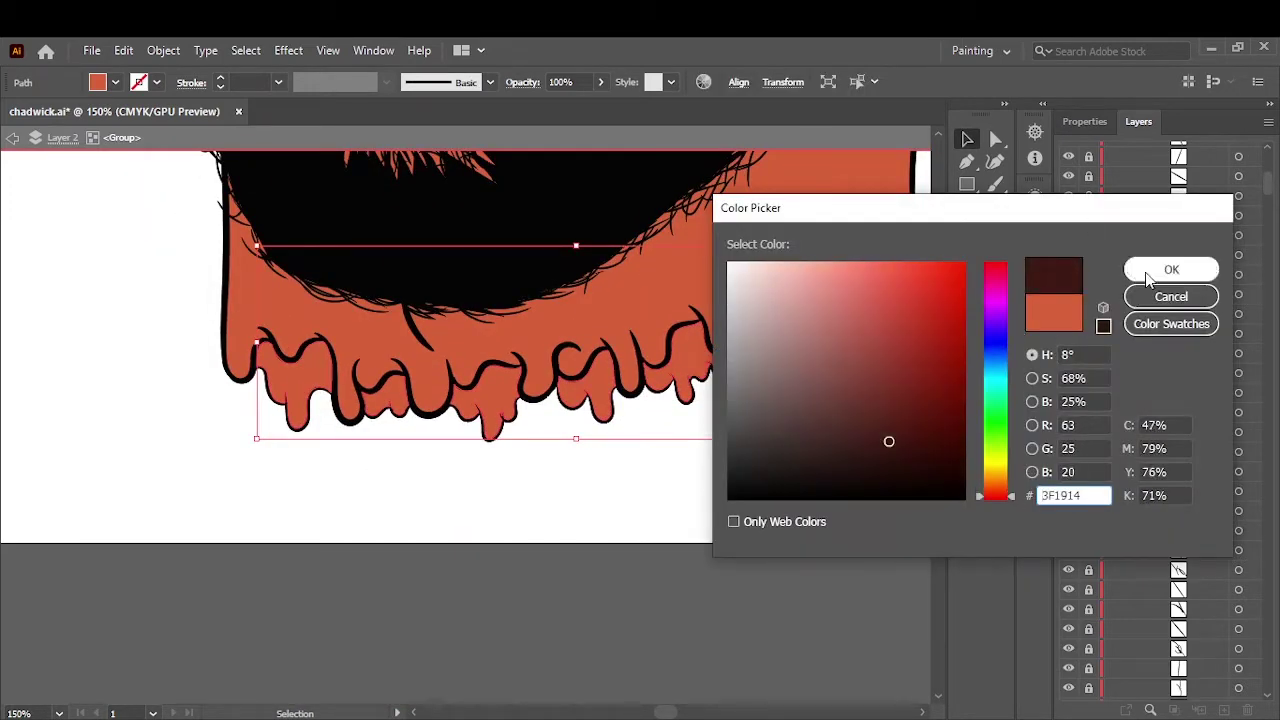
pyautogui.click(1171, 269)
# Fill the halo golden orange (D6943C).
pyautogui.hotkey('ctrl', '0')
pyautogui.click(615, 230)
pyautogui.doubleClick(969, 352)
pyautogui.moveTo(1000, 492); pyautogui.dragTo(1007, 480)
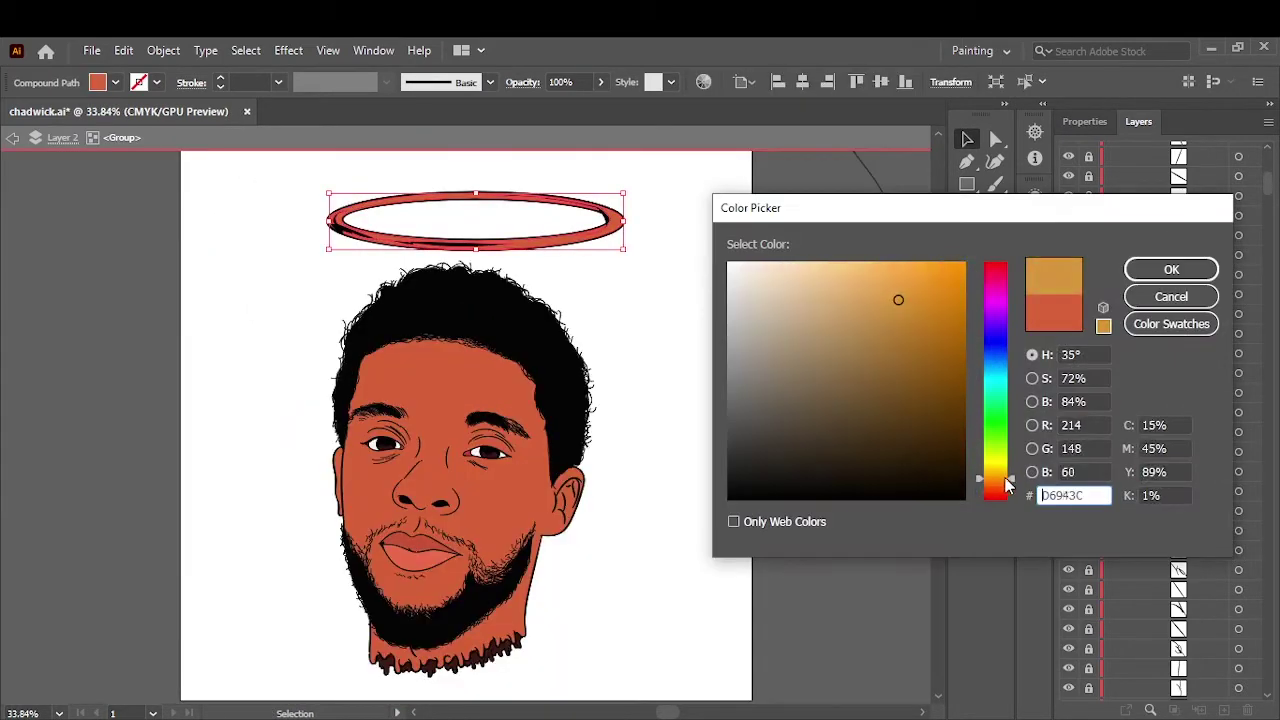
pyautogui.press('Return')
# Try a colour balance adjustment on the halo, then cancel it unchanged.
pyautogui.hotkey('ctrl', '1')
pyautogui.click(123, 50)
pyautogui.click(510, 428)
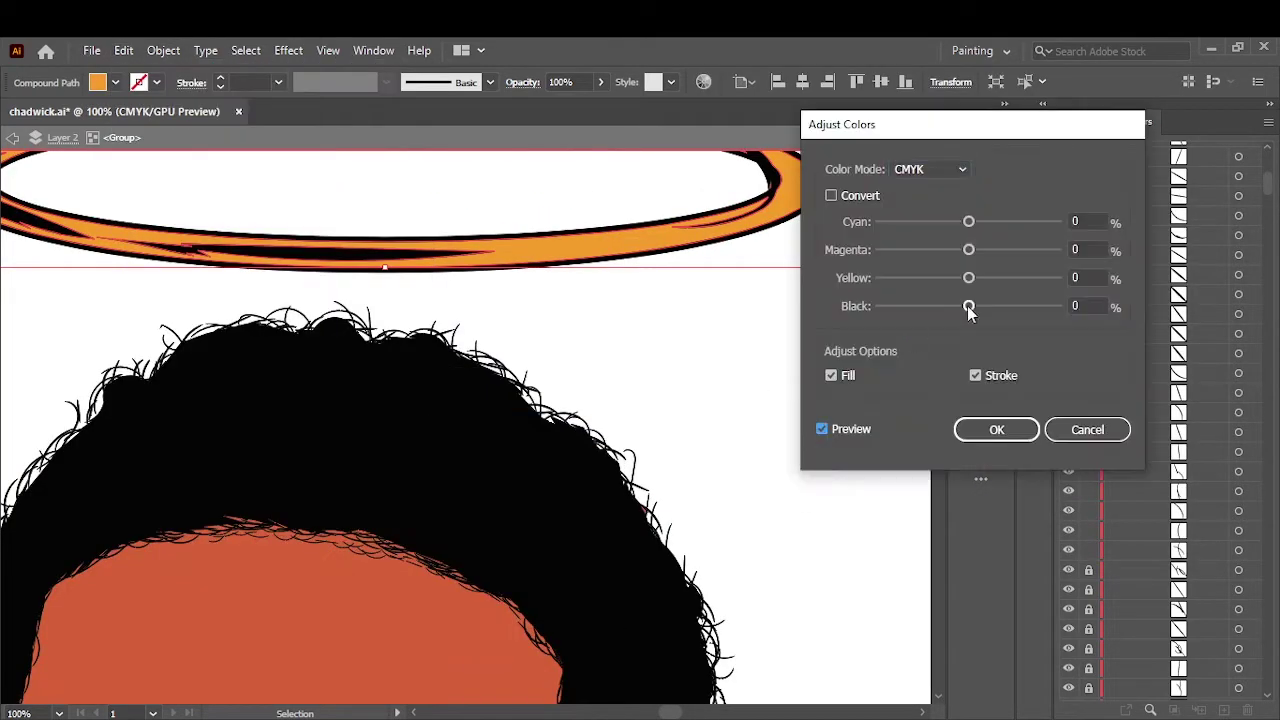
pyautogui.moveTo(968, 306); pyautogui.dragTo(975, 278)
pyautogui.moveTo(968, 221); pyautogui.dragTo(986, 221)
pyautogui.press('Escape')
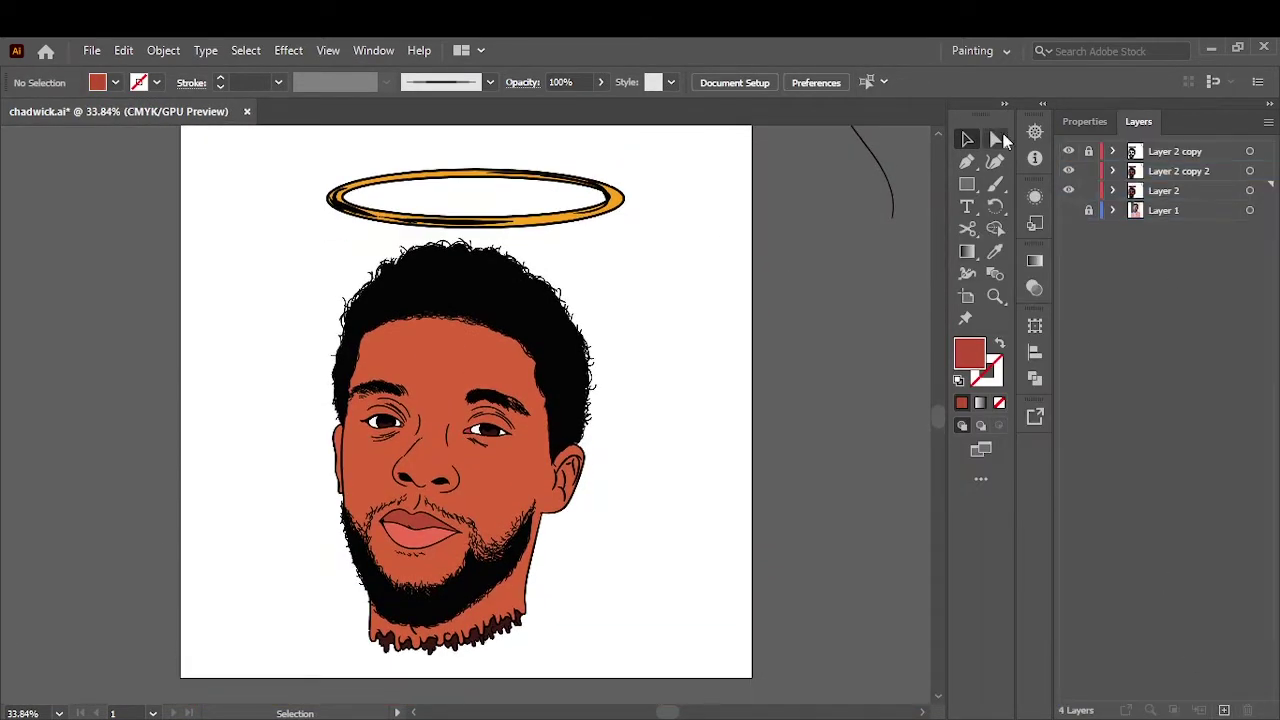
# Hide Layer 2 and delete the orange beard strands from Layer 2 copy 2.
pyautogui.click(996, 140)
pyautogui.click(1068, 190)
pyautogui.hotkey('ctrl', '+')
pyautogui.hotkey('ctrl', '+')
pyautogui.moveTo(66, 277); pyautogui.dragTo(743, 600)
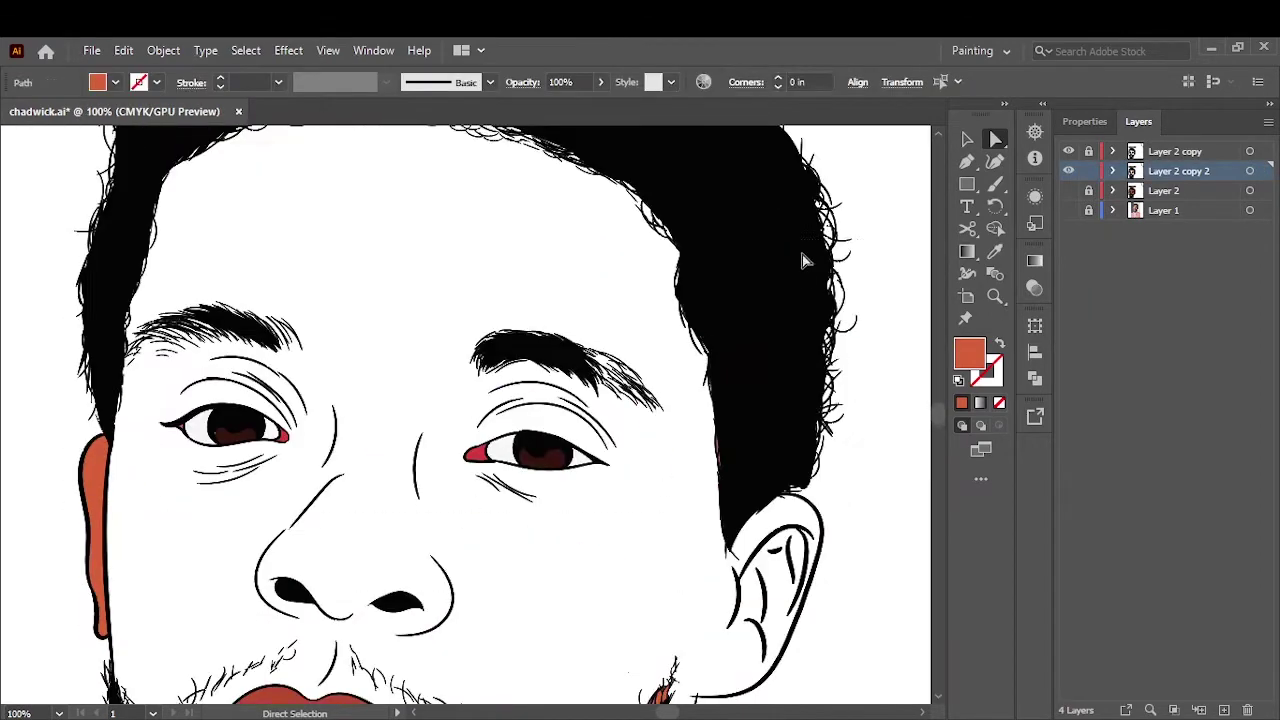
pyautogui.moveTo(449, 300); pyautogui.dragTo(634, 429)
pyautogui.scroll(-8, 69, 366)
pyautogui.moveTo(124, 325); pyautogui.dragTo(375, 565)
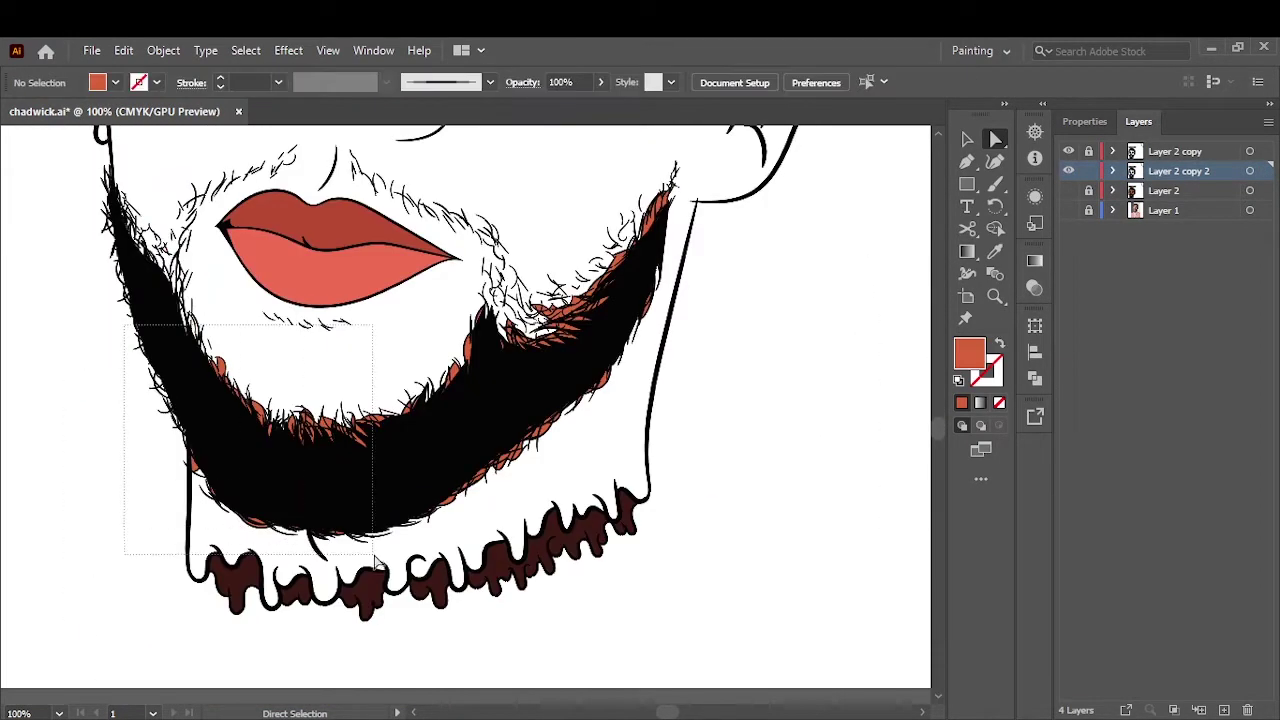
pyautogui.press('Delete')
pyautogui.press('Delete')
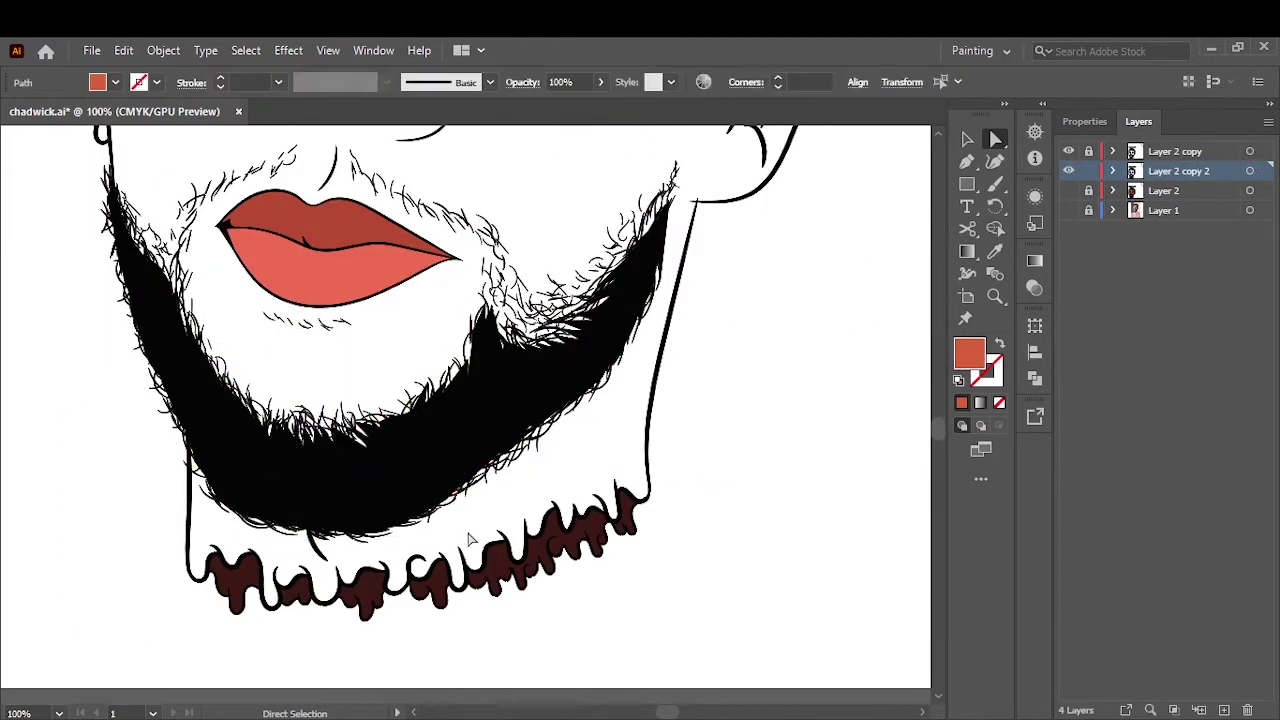
# Add a new Layer 5 for shading with a C44E33 fill.
pyautogui.click(470, 540)
pyautogui.scroll(5, 423, 429)
pyautogui.scroll(5, 423, 414)
pyautogui.hotkey('ctrl', '0')
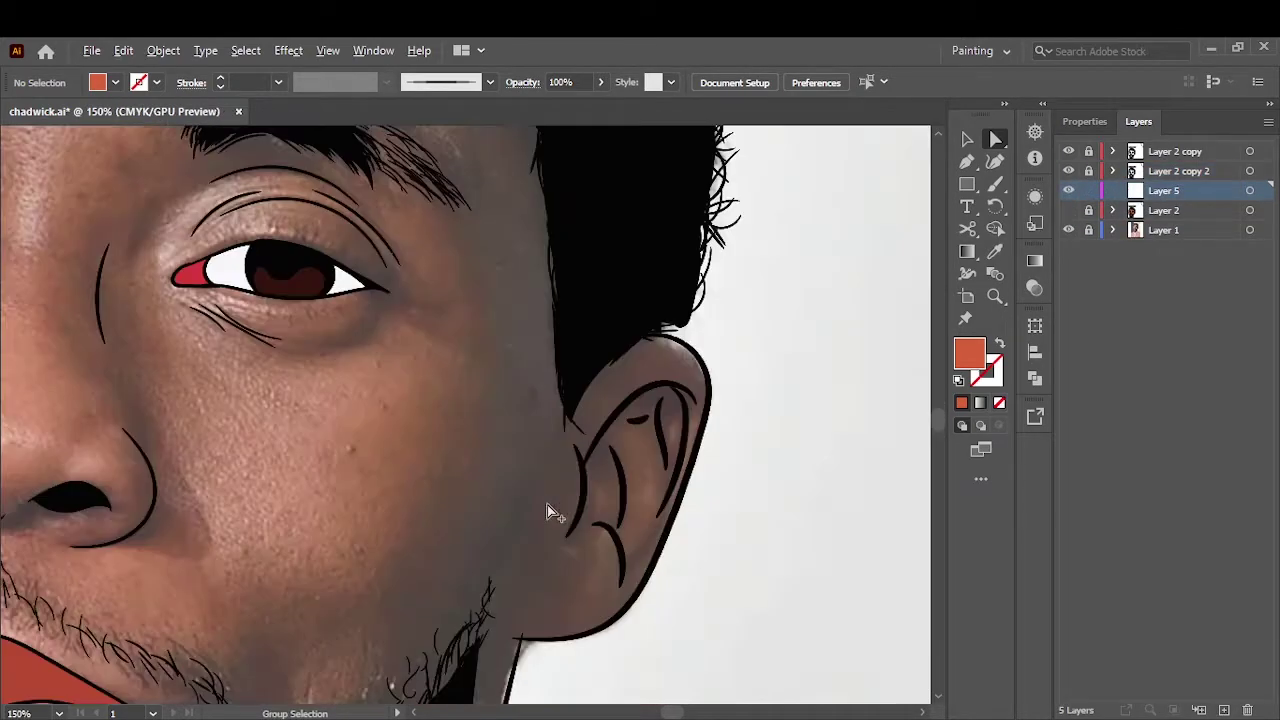
pyautogui.click(995, 184)
pyautogui.doubleClick(980, 360)
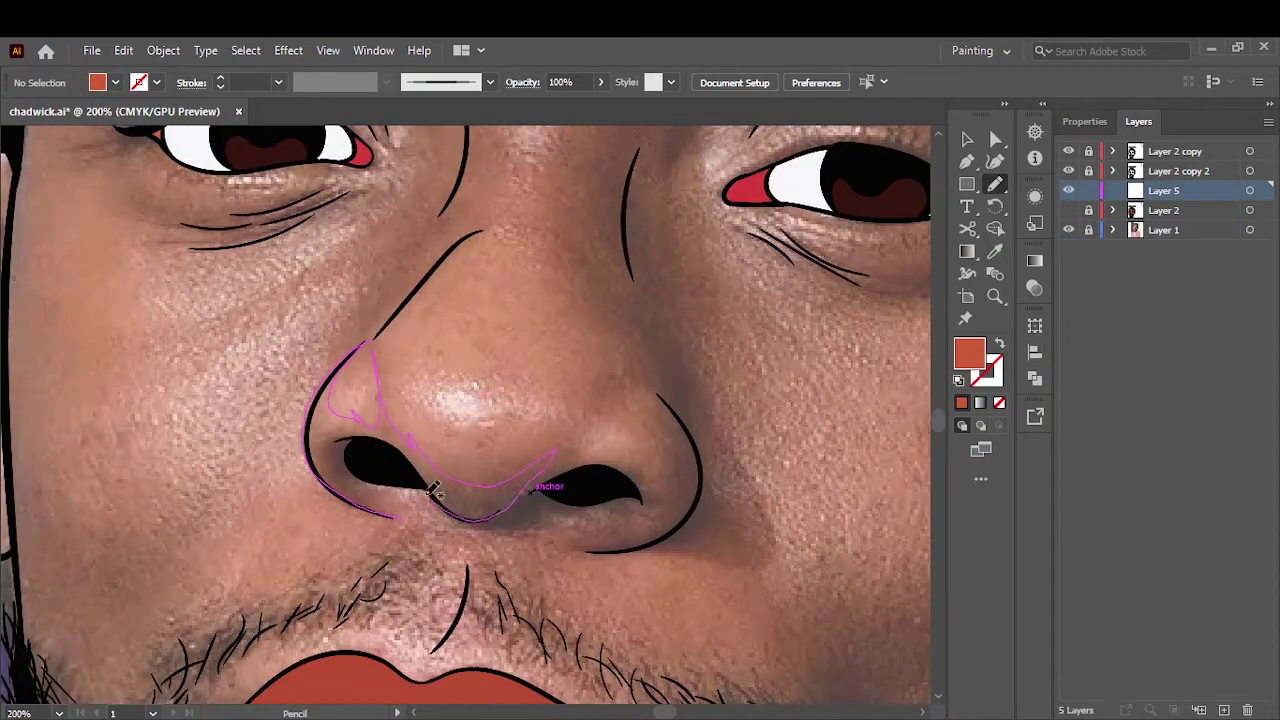
# Trace orange fill shapes around both nostrils and over the nose bridge.
pyautogui.moveTo(435, 490); pyautogui.dragTo(400, 455)
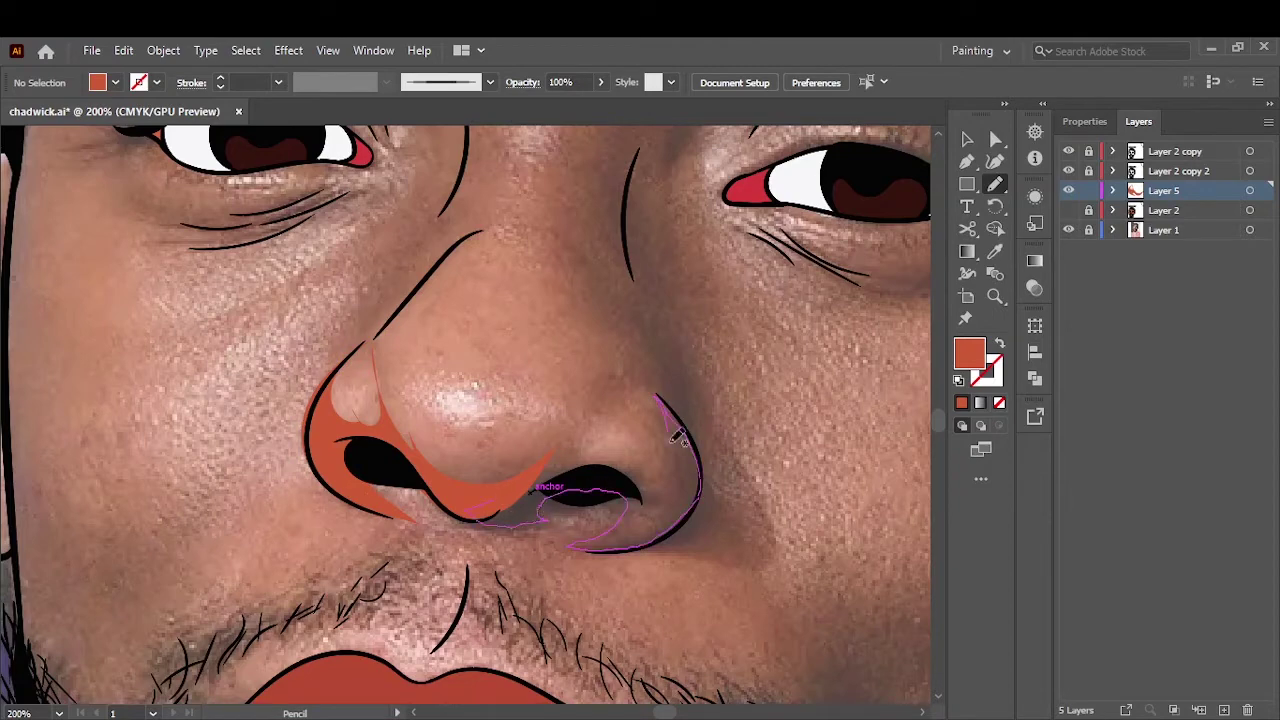
pyautogui.moveTo(511, 488); pyautogui.dragTo(560, 514)
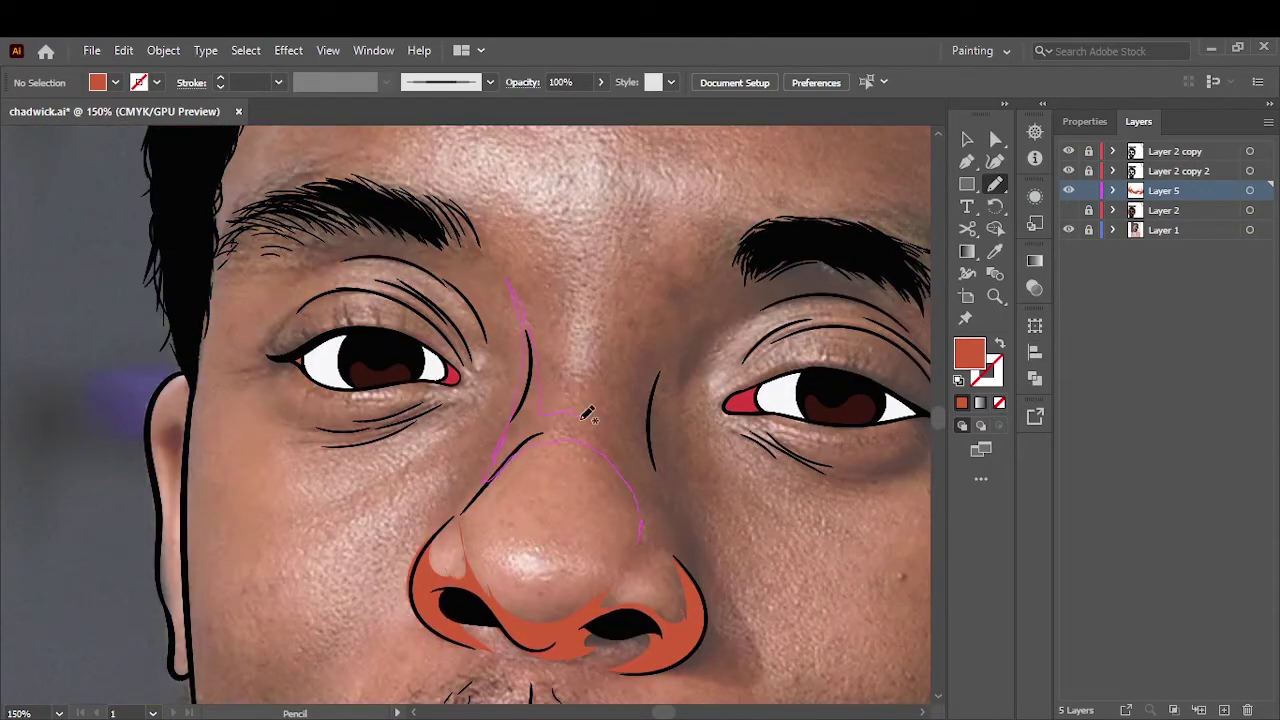
pyautogui.scroll(3, 660, 414)
pyautogui.moveTo(706, 592); pyautogui.dragTo(635, 484)
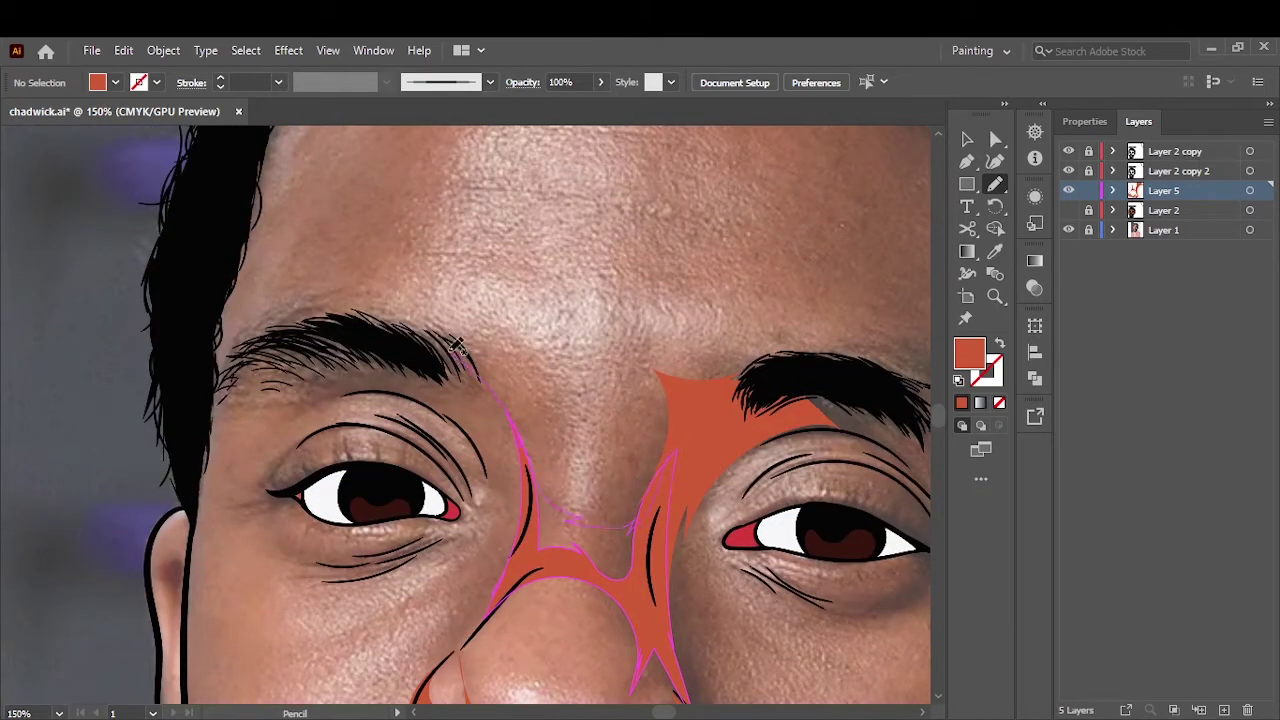
pyautogui.moveTo(522, 560); pyautogui.dragTo(520, 556)
# Fill the brow between the eyes orange, checking coverage against Layer 2.
pyautogui.hotkey('ctrl', '=')
pyautogui.hscroll(3, 465, 400)
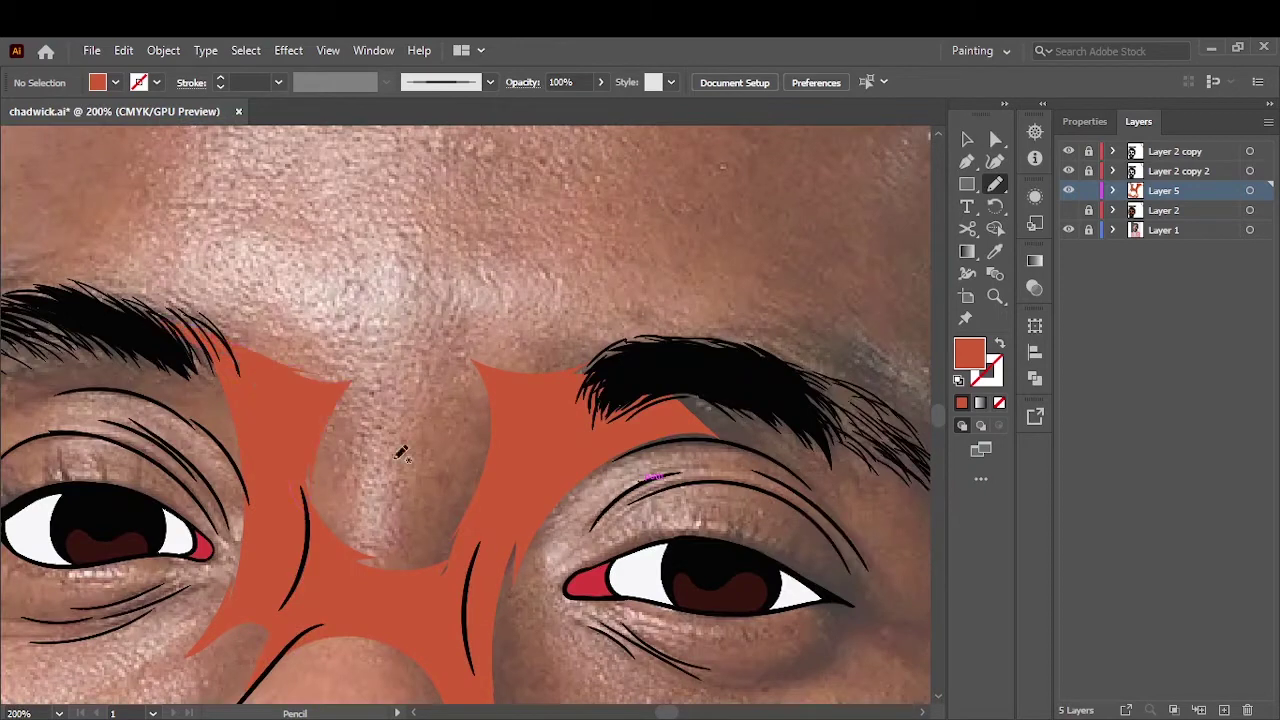
pyautogui.moveTo(470, 445); pyautogui.dragTo(471, 414)
pyautogui.hotkey('ctrl', '0')
pyautogui.click(1068, 210)
pyautogui.hotkey('ctrl', '1')
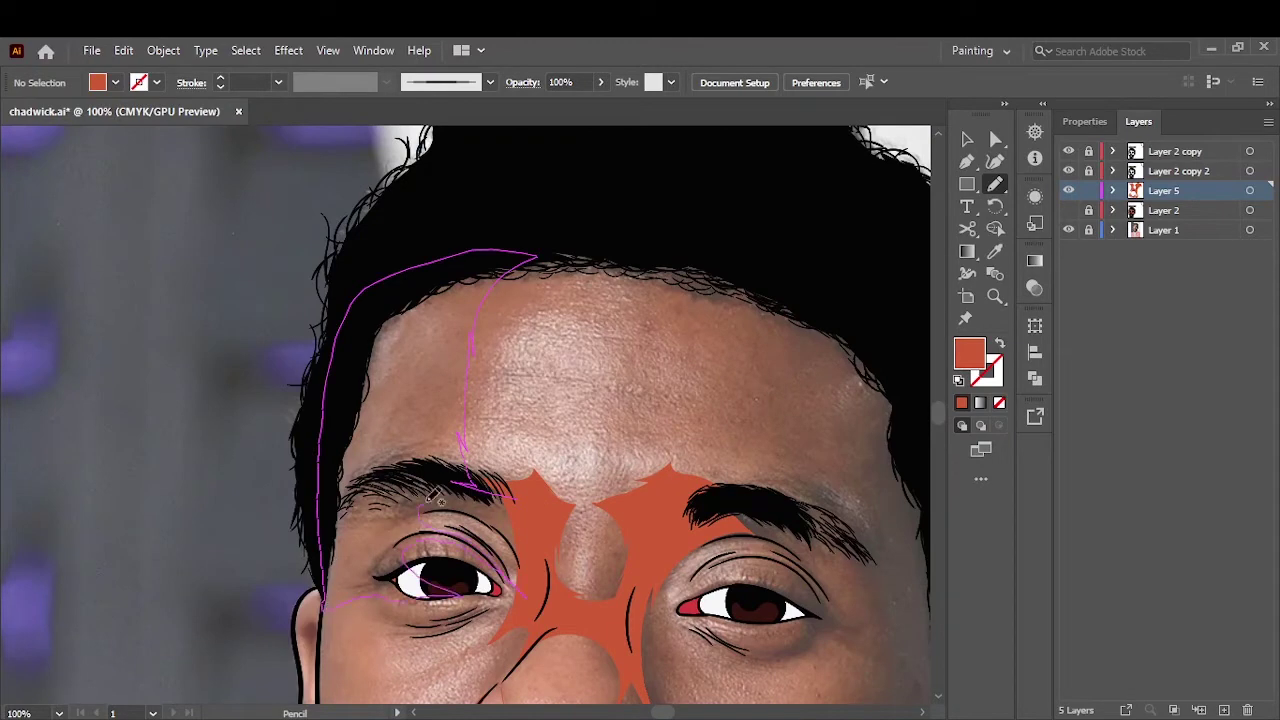
pyautogui.moveTo(435, 497); pyautogui.dragTo(436, 498)
# Fill the area under the left eye orange.
pyautogui.scroll(-5, 436, 498)
pyautogui.hotkey('ctrl', '=')
pyautogui.moveTo(398, 300); pyautogui.dragTo(363, 355)
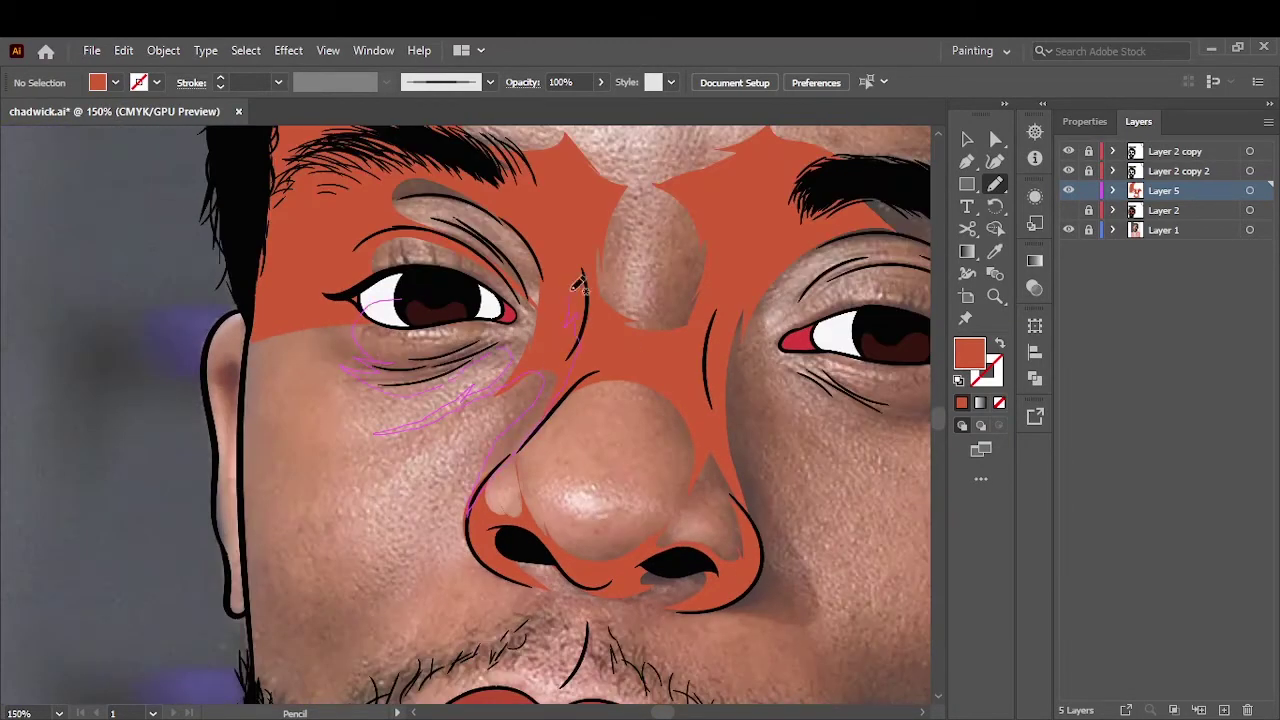
pyautogui.moveTo(575, 285); pyautogui.dragTo(523, 409)
pyautogui.scroll(-3, 485, 352)
pyautogui.hscroll(-3, 485, 352)
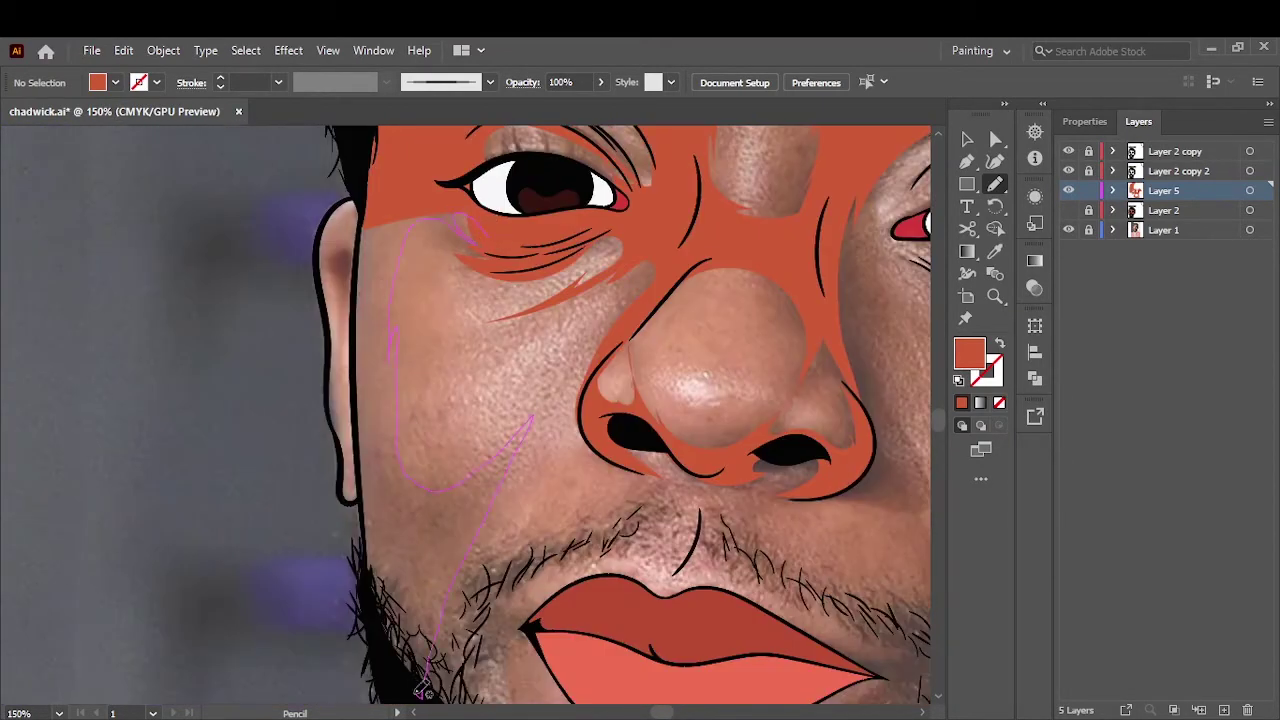
pyautogui.moveTo(362, 308); pyautogui.dragTo(362, 308)
pyautogui.scroll(-4, 340, 398)
pyautogui.hscroll(5, 340, 398)
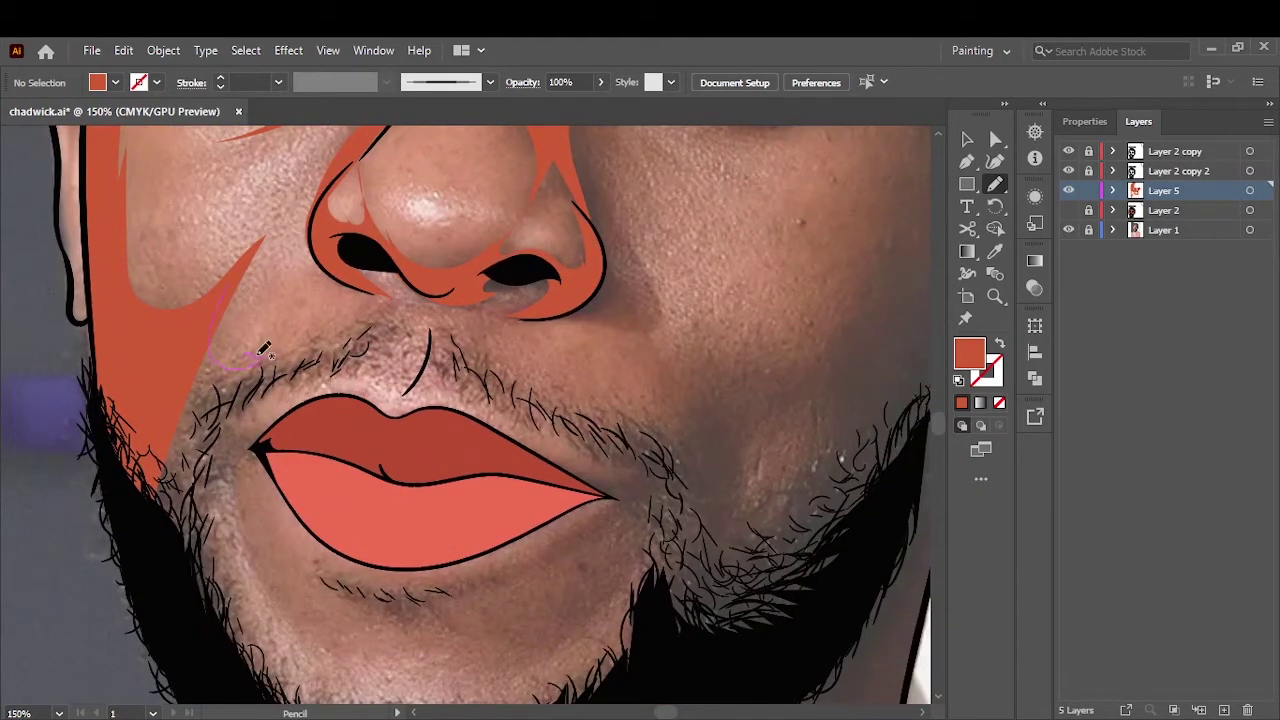
# Extend the orange down the left cheek and around the lips and chin.
pyautogui.moveTo(271, 627); pyautogui.dragTo(271, 627)
pyautogui.hotkey('ctrl', '0')
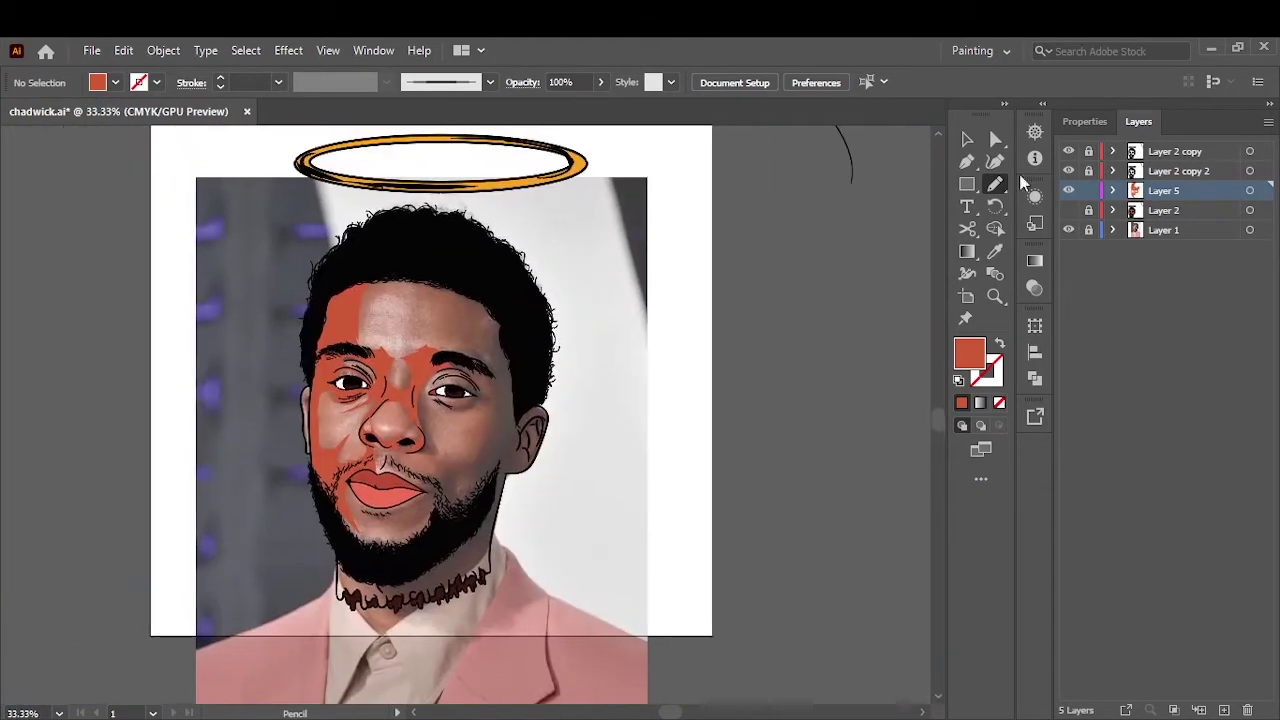
pyautogui.click(1068, 230)
pyautogui.scroll(5, 413, 427)
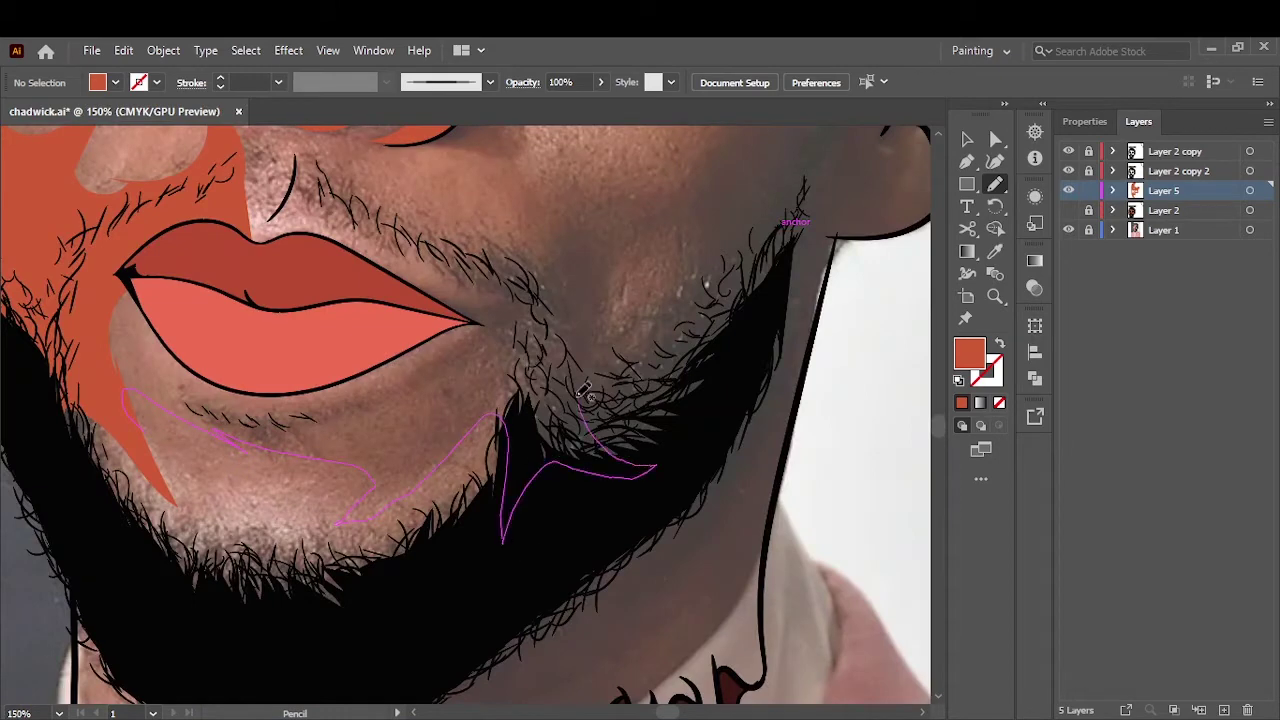
pyautogui.moveTo(403, 495); pyautogui.dragTo(130, 395)
pyautogui.moveTo(217, 430); pyautogui.dragTo(222, 434)
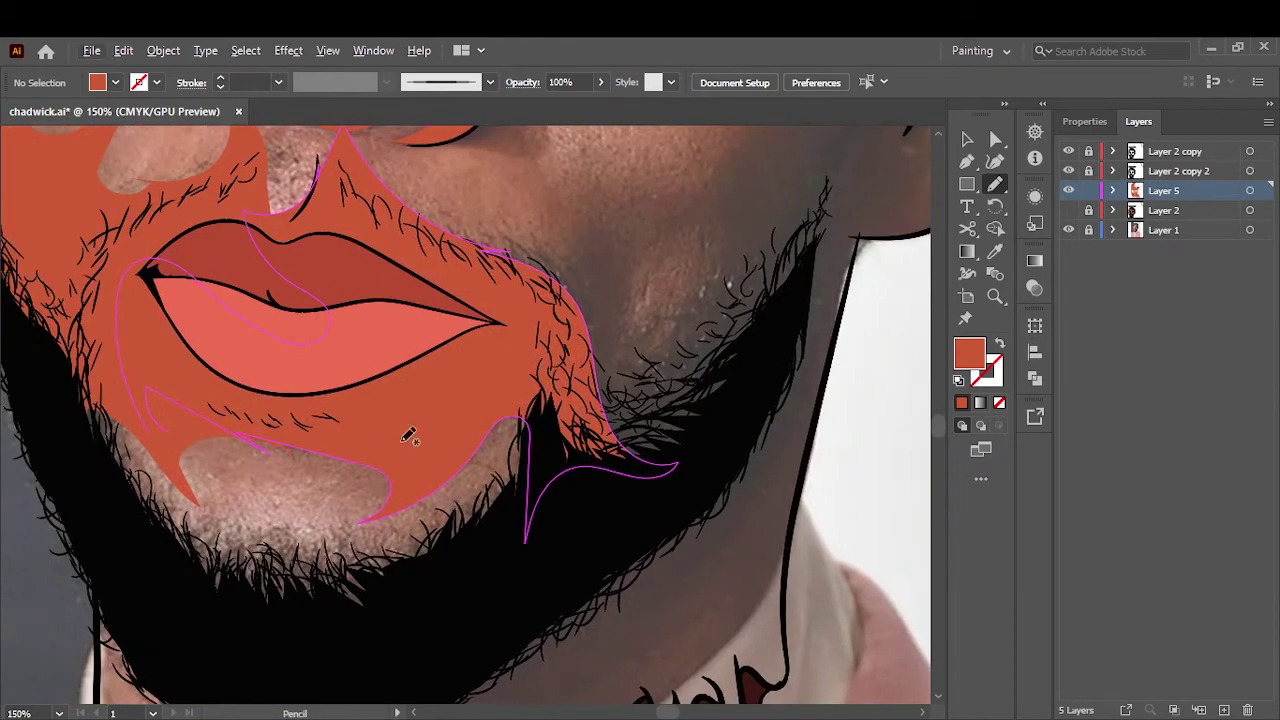
pyautogui.moveTo(192, 510); pyautogui.dragTo(443, 406)
# Fill the right chin and the area between the nose and right cheek orange.
pyautogui.hotkey('ctrl', '0')
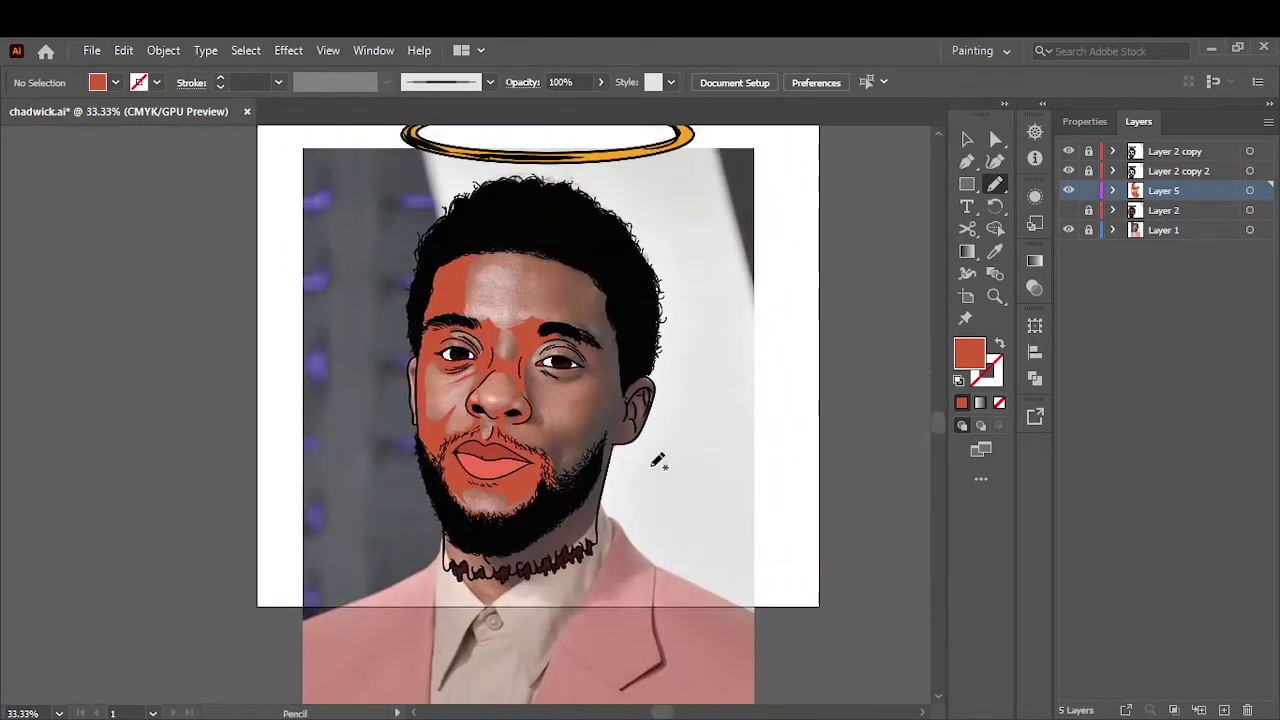
pyautogui.keyDown('alt'); pyautogui.scroll(5, 657, 457); pyautogui.keyUp('alt')
pyautogui.moveTo(378, 330); pyautogui.dragTo(385, 335)
pyautogui.scroll(-5, 597, 465)
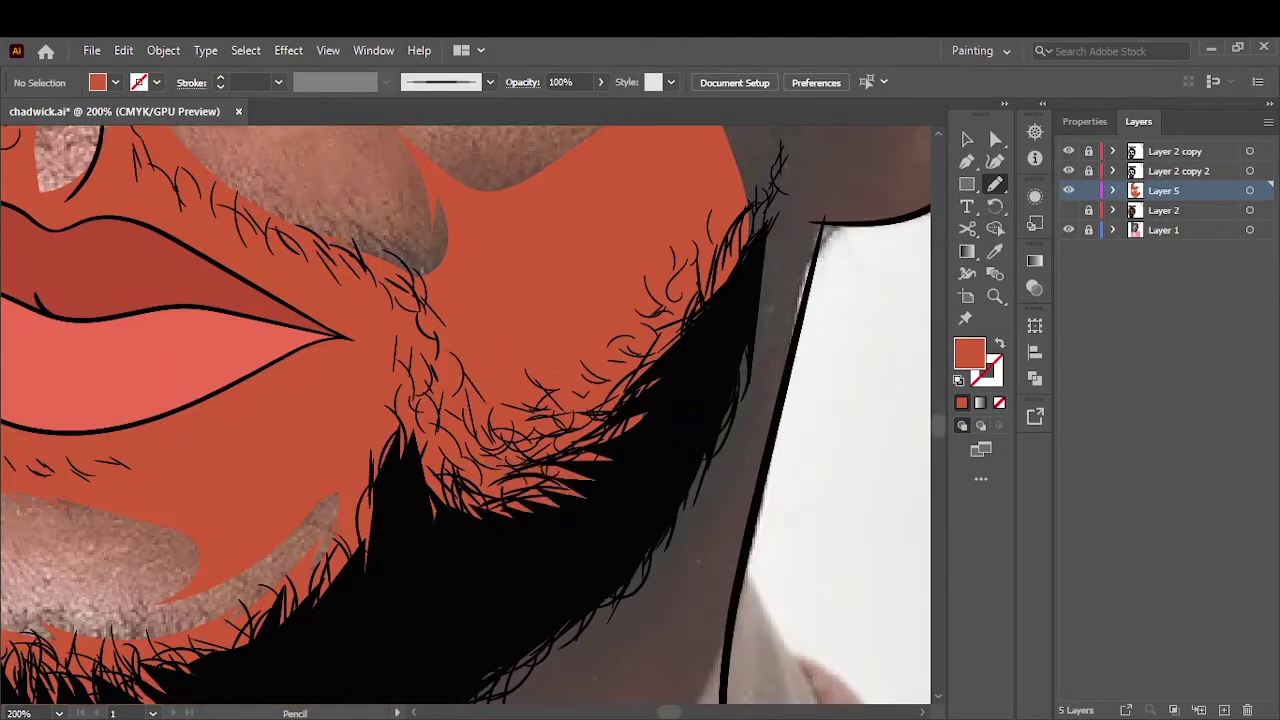
pyautogui.keyDown('alt'); pyautogui.scroll(-3, 597, 465); pyautogui.keyUp('alt')
pyautogui.keyDown('alt'); pyautogui.scroll(2, 597, 465); pyautogui.keyUp('alt')
pyautogui.keyDown('alt'); pyautogui.scroll(2, 597, 465); pyautogui.keyUp('alt')
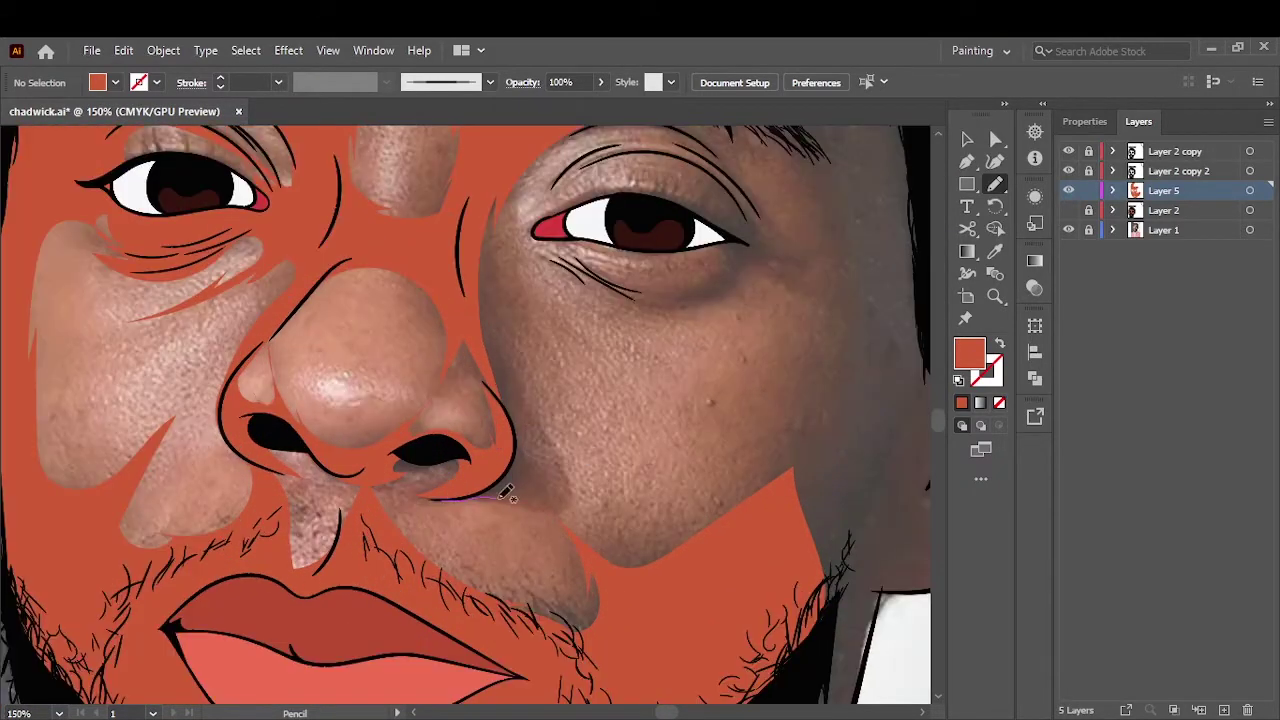
pyautogui.moveTo(493, 382); pyautogui.dragTo(490, 376)
# Extend orange over the right eye corner, upper eyelid, brow, hairline and jaw.
pyautogui.scroll(1, 536, 472)
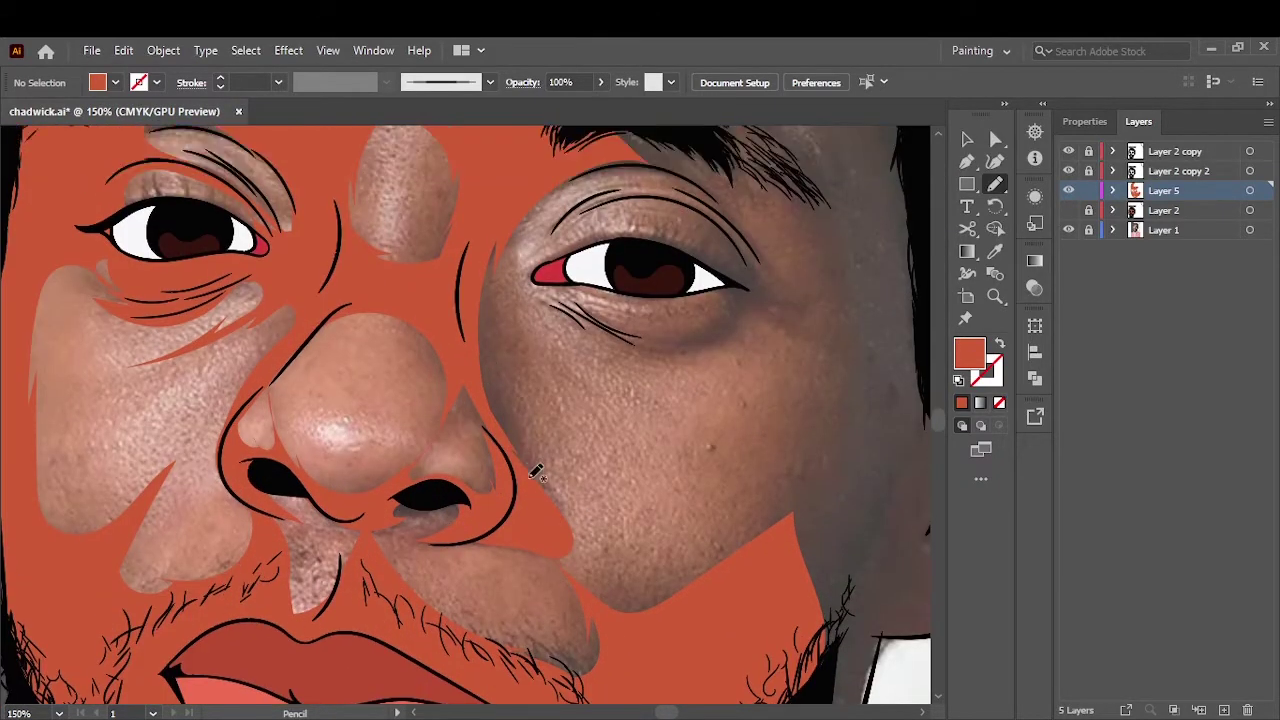
pyautogui.moveTo(527, 289); pyautogui.dragTo(530, 285)
pyautogui.moveTo(530, 234); pyautogui.dragTo(528, 238)
pyautogui.scroll(2, 600, 320)
pyautogui.hscroll(4, 695, 397)
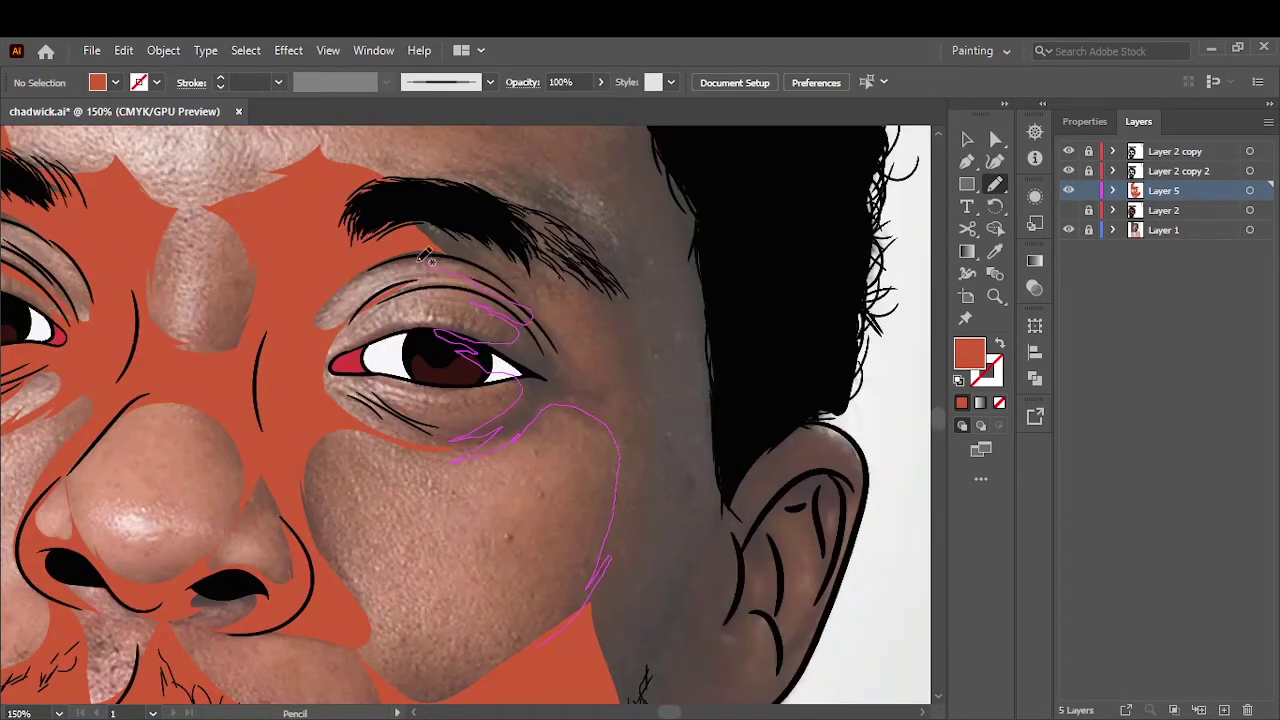
pyautogui.moveTo(352, 225); pyautogui.dragTo(645, 695)
# Fill the neck under the beard orange.
pyautogui.hotkey('ctrl', '-')
pyautogui.hotkey('ctrl', '-')
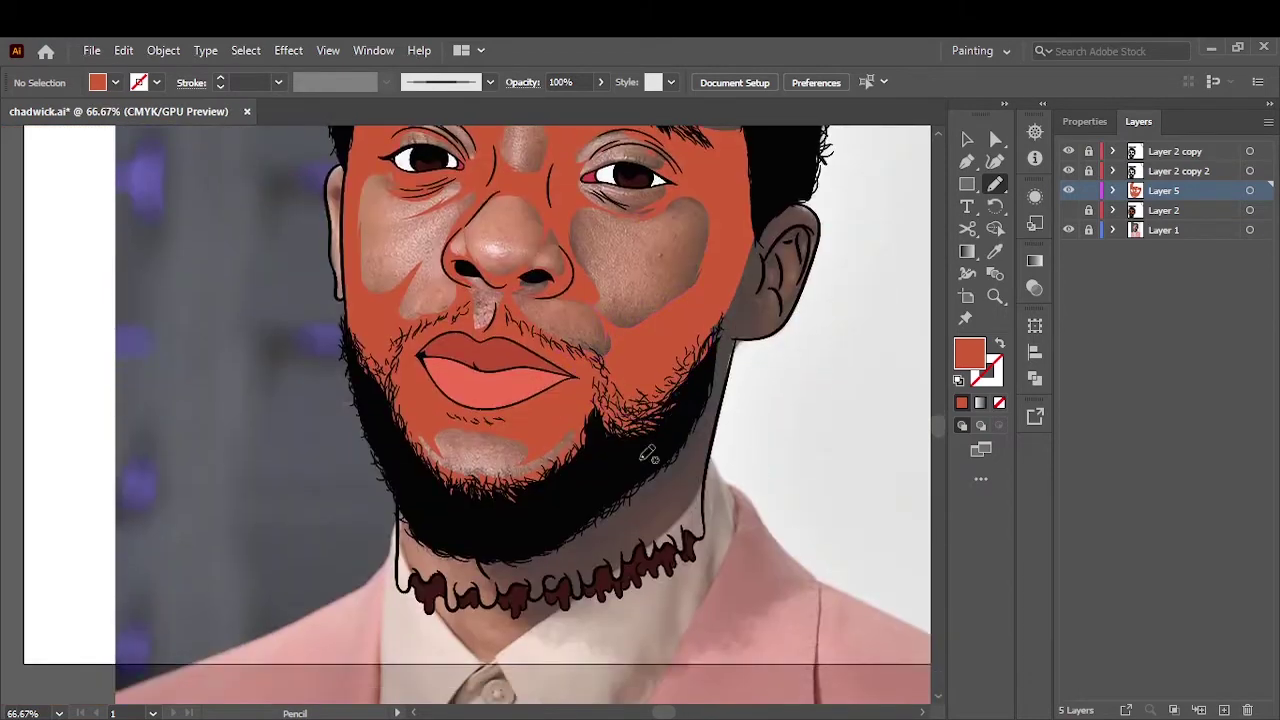
pyautogui.scroll(-1, 707, 447)
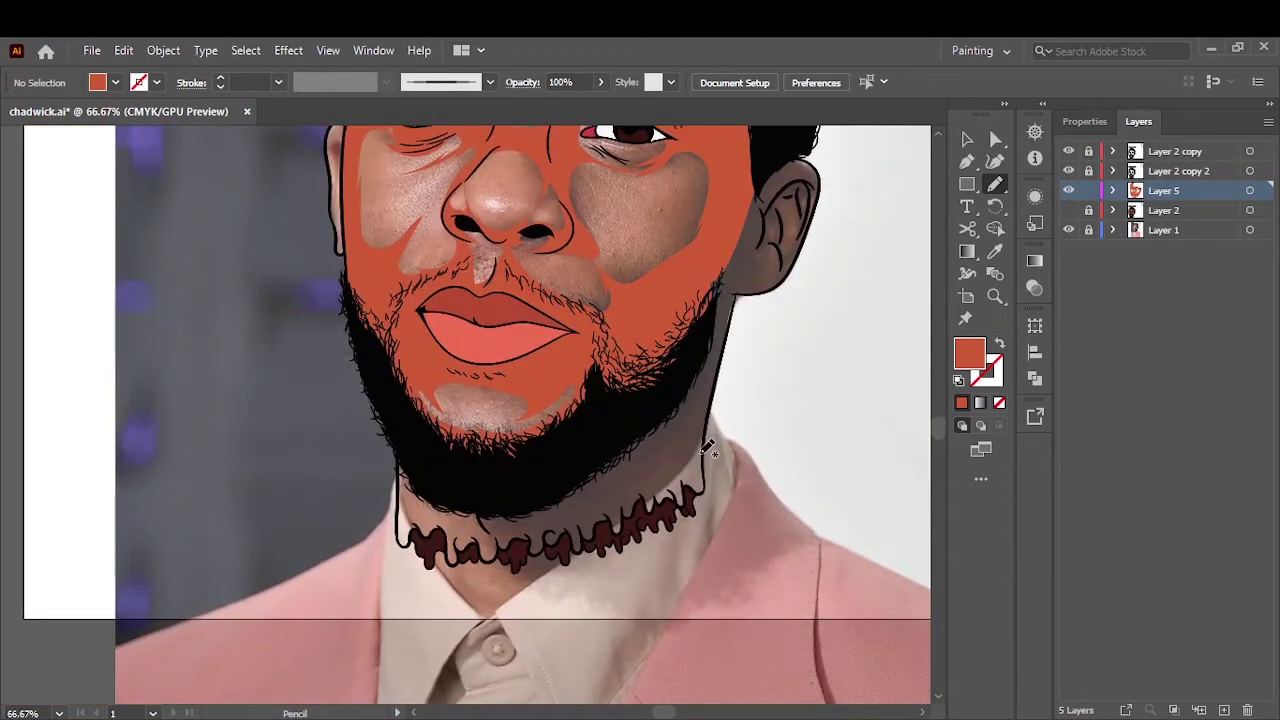
pyautogui.scroll(-3, 716, 440)
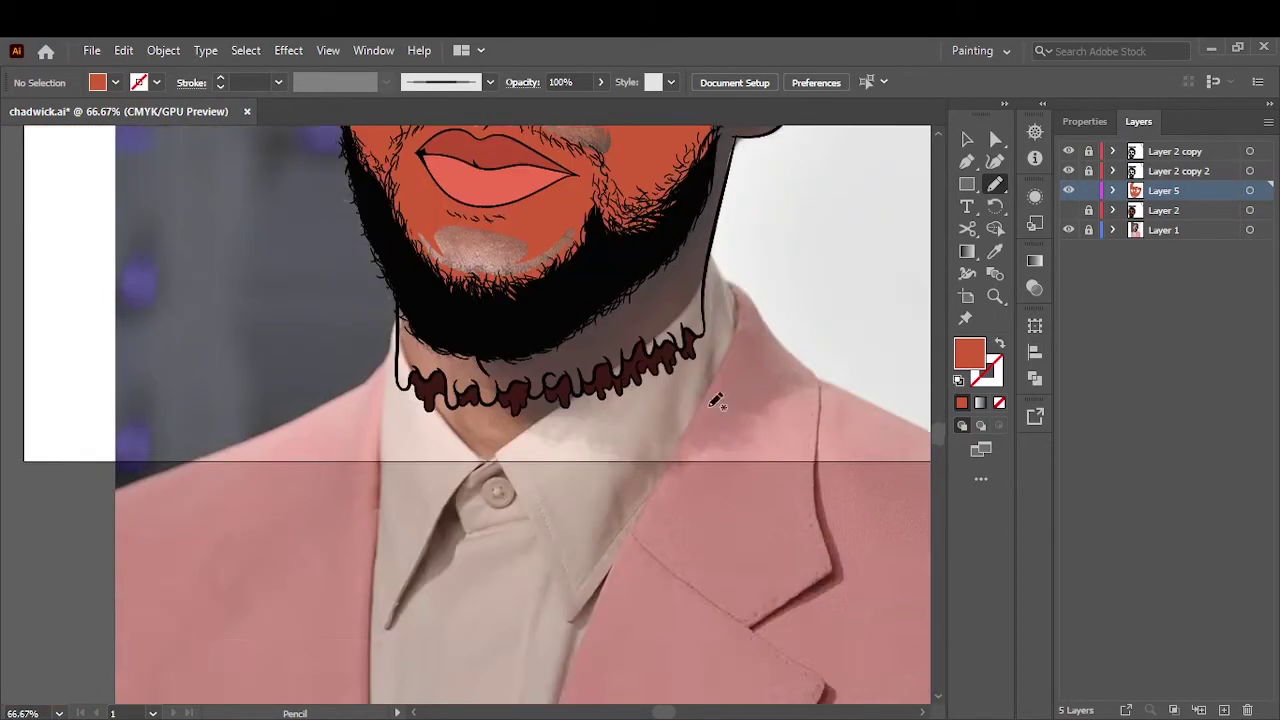
pyautogui.scroll(2, 714, 400)
pyautogui.moveTo(91, 347); pyautogui.dragTo(200, 430)
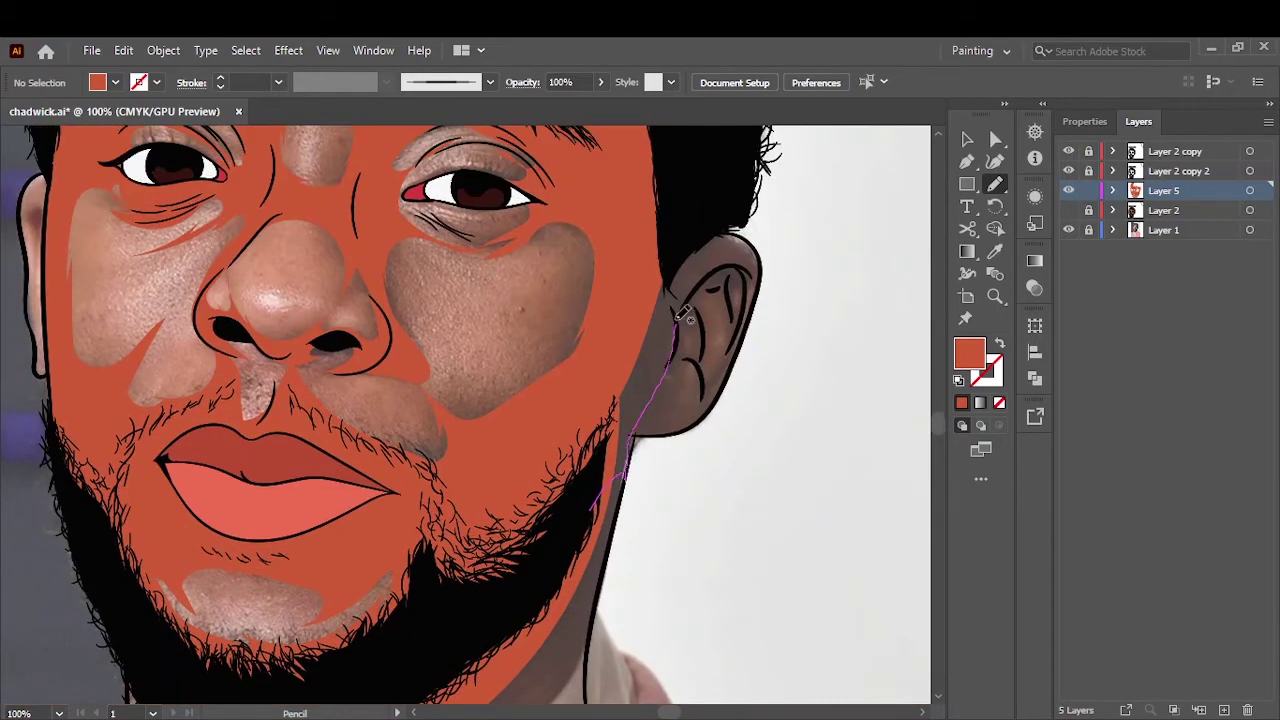
# Trace orange fill along the jaw and over the ear.
pyautogui.moveTo(662, 357); pyautogui.dragTo(691, 421)
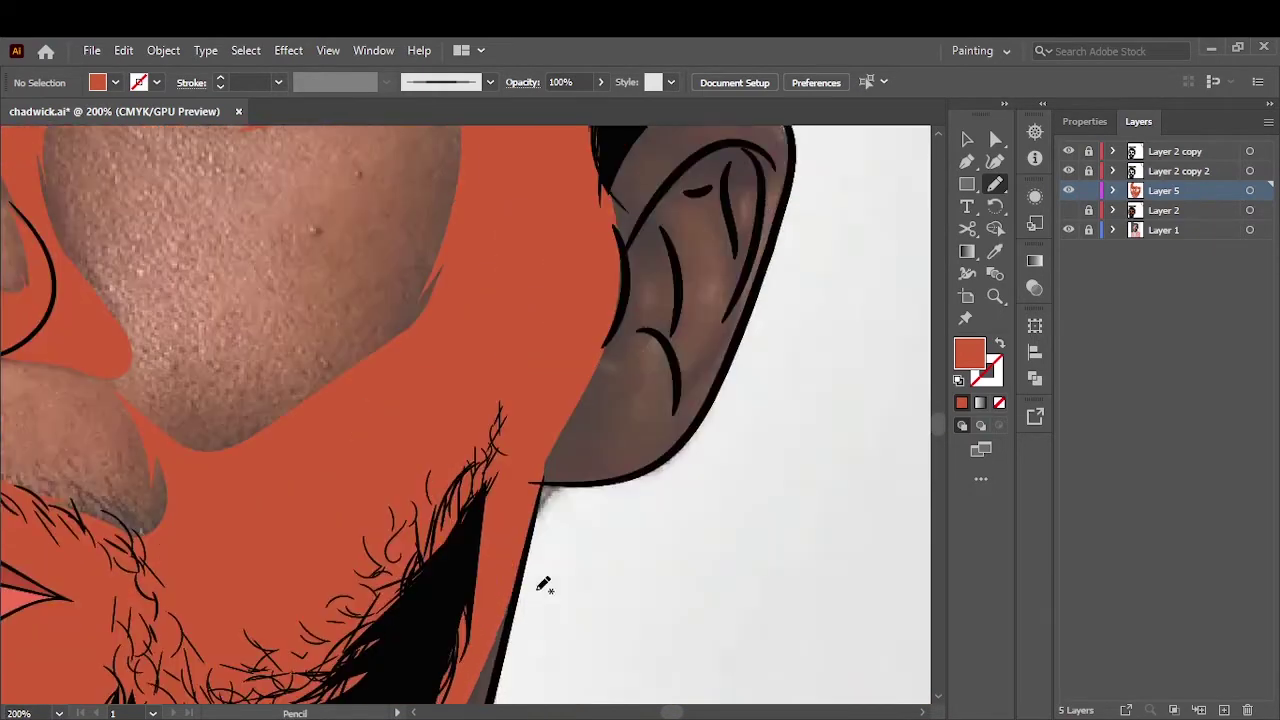
pyautogui.moveTo(605, 430); pyautogui.dragTo(787, 222)
pyautogui.moveTo(641, 372); pyautogui.dragTo(673, 455)
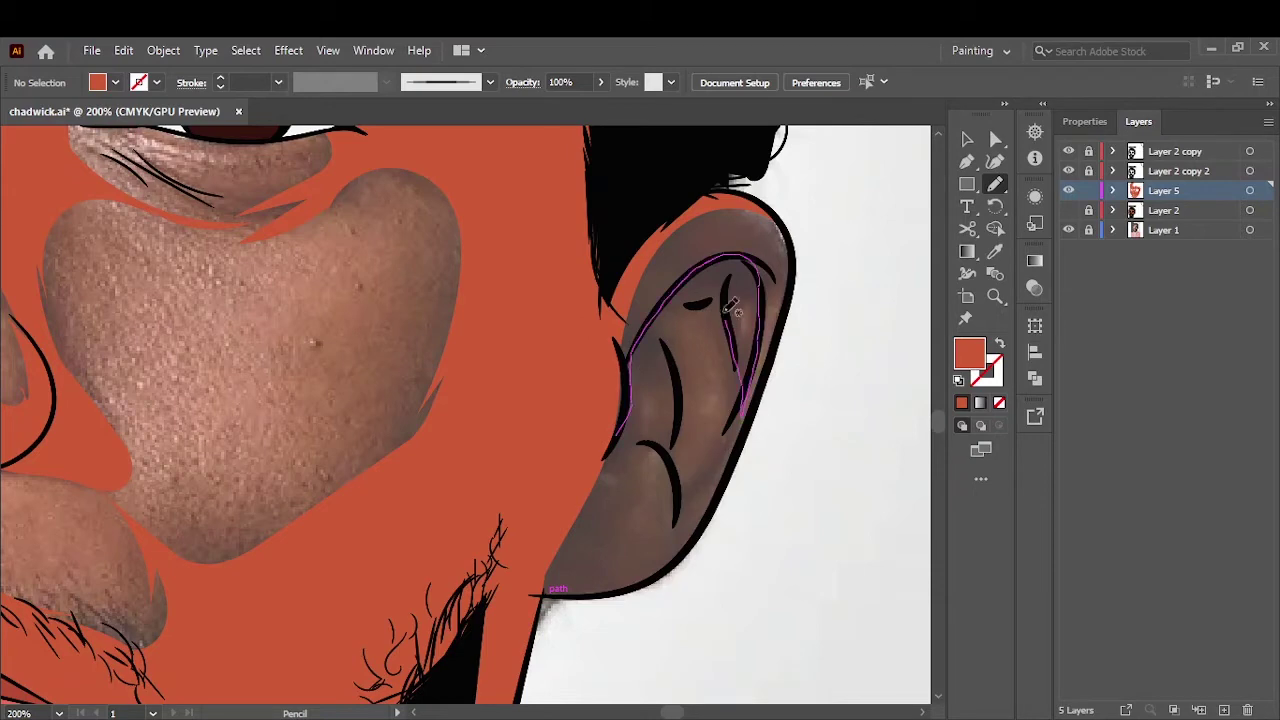
pyautogui.moveTo(728, 388)
pyautogui.mouseDown()
pyautogui.moveTo(689, 478)
pyautogui.moveTo(545, 594)
pyautogui.mouseUp()
pyautogui.scroll(-3, 534, 363)
pyautogui.scroll(2, 534, 363)
# Fill the forehead orange and hide the reference photo on Layer 1.
pyautogui.moveTo(378, 522); pyautogui.dragTo(390, 613)
pyautogui.scroll(-2, 390, 613)
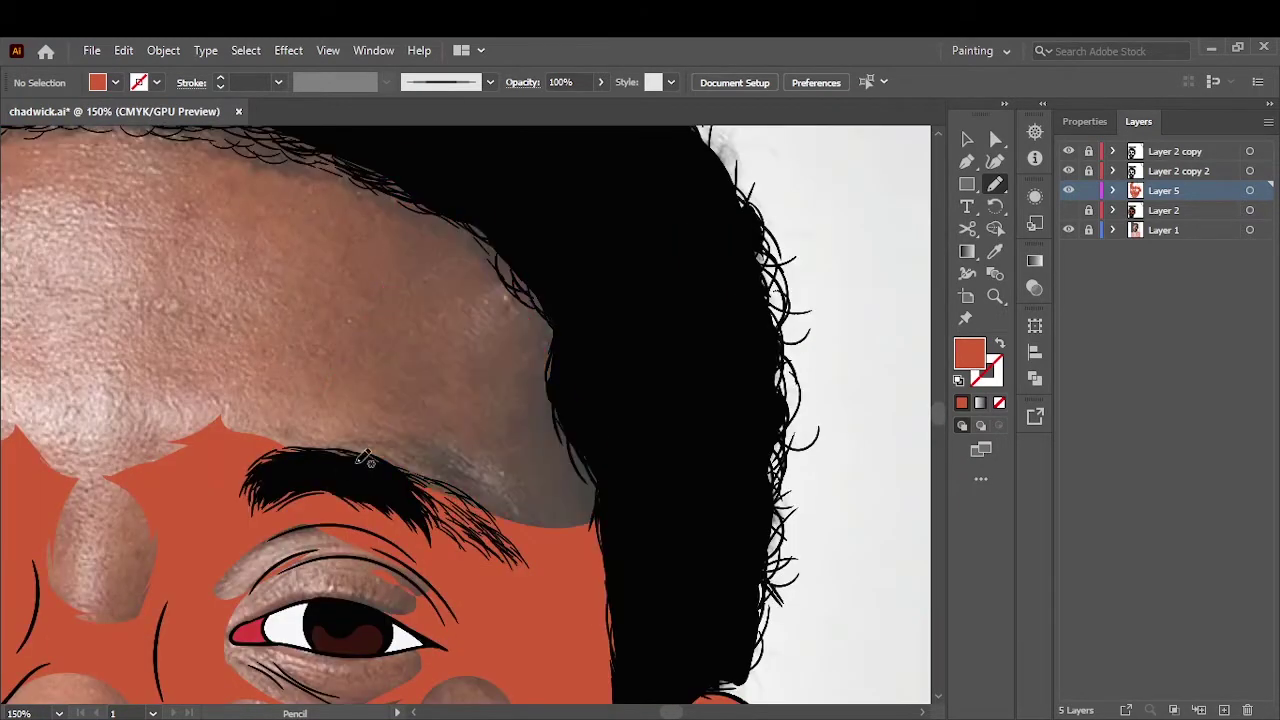
pyautogui.scroll(2, 378, 450)
pyautogui.scroll(-5, 378, 313)
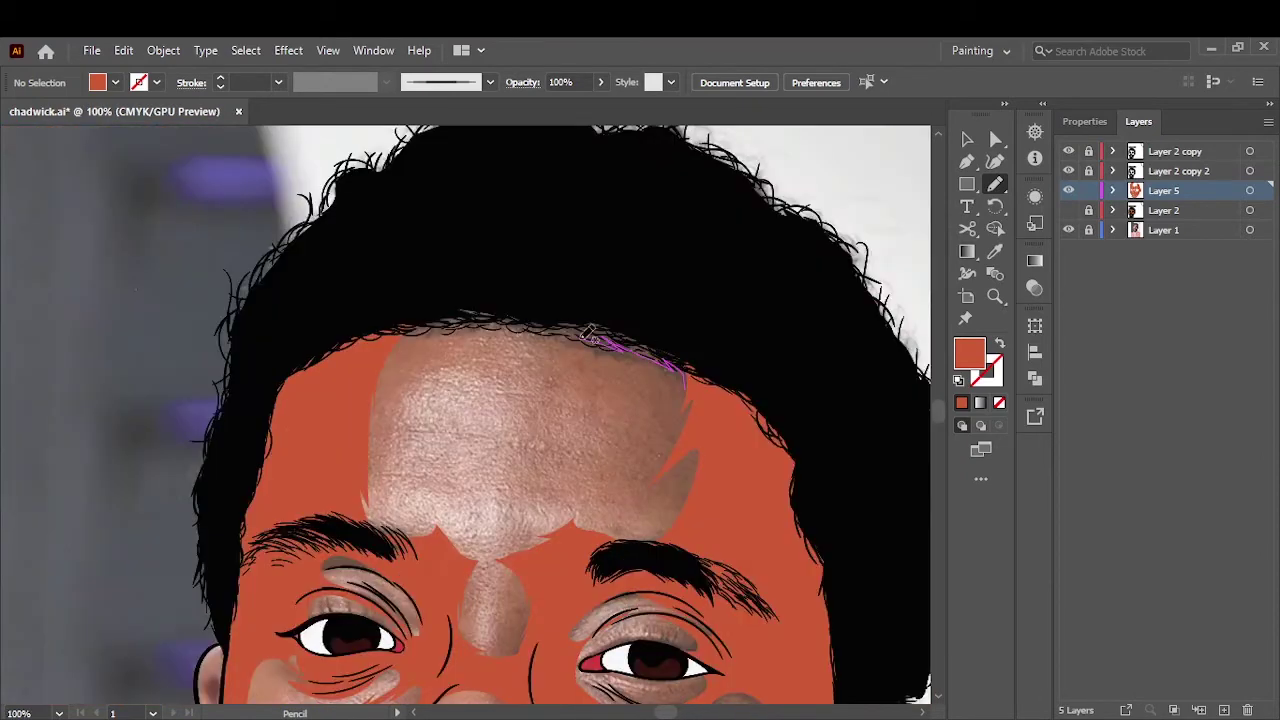
pyautogui.click(1068, 230)
pyautogui.hotkey('ctrl', '0')
# Add a layer and shade darker tones under and around the nostrils.
pyautogui.click(1224, 710)
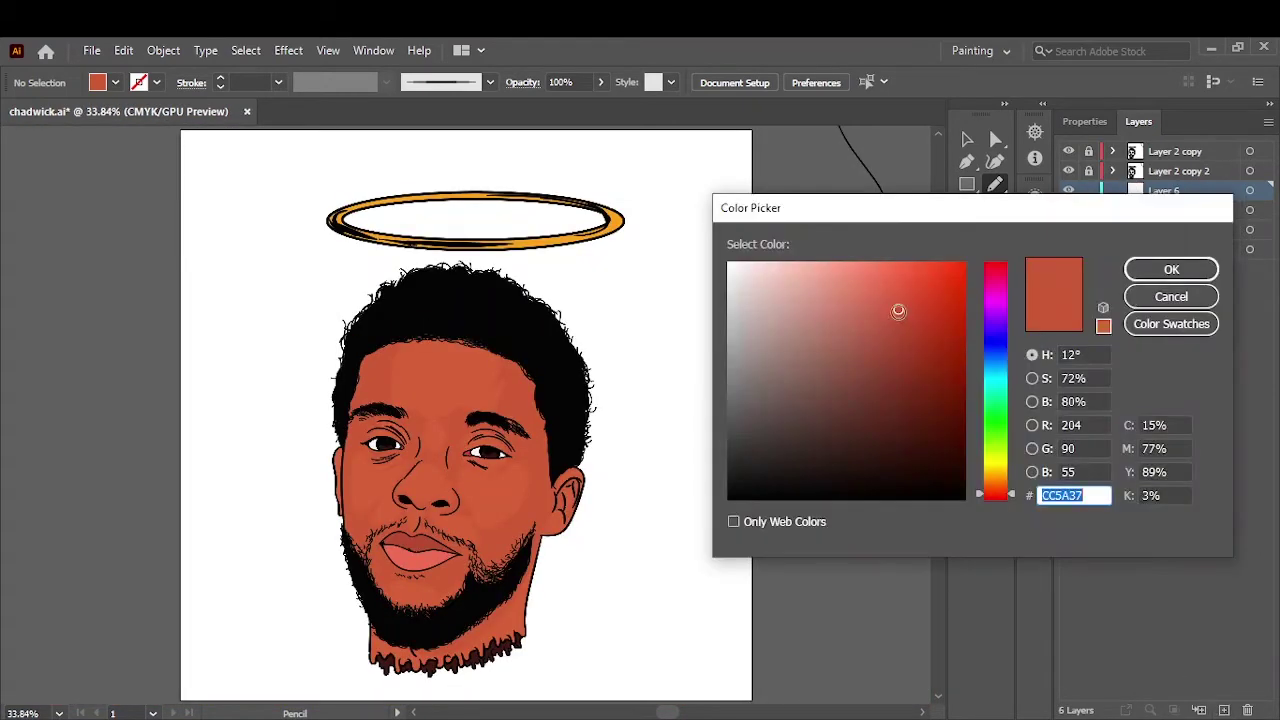
pyautogui.scroll(8, 425, 490)
pyautogui.moveTo(318, 420); pyautogui.dragTo(330, 425)
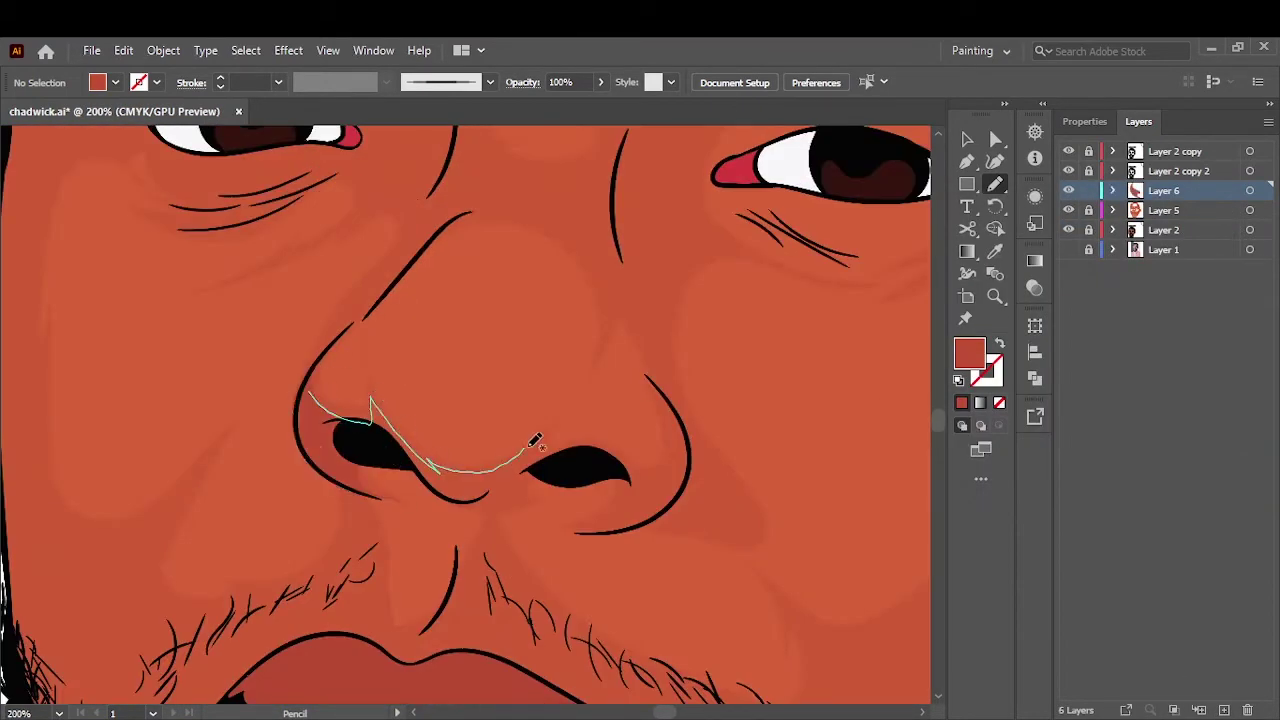
pyautogui.moveTo(563, 396); pyautogui.dragTo(420, 470)
pyautogui.moveTo(583, 511); pyautogui.dragTo(500, 480)
pyautogui.moveTo(557, 512); pyautogui.dragTo(632, 518)
pyautogui.hotkey('ctrl', '0')
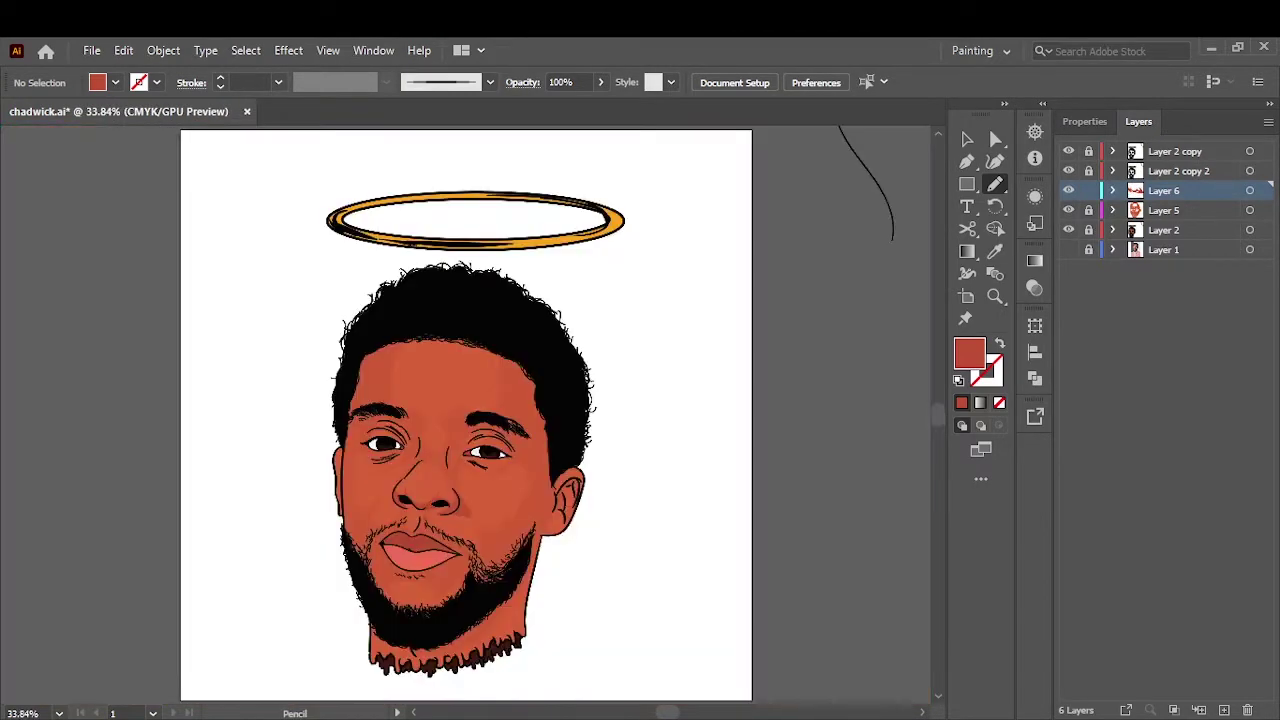
pyautogui.scroll(5, 411, 437)
# Draw darker shadows beside the nose and from the right eyebrow across the forehead.
pyautogui.moveTo(400, 545); pyautogui.dragTo(310, 650)
pyautogui.moveTo(830, 189); pyautogui.dragTo(612, 505)
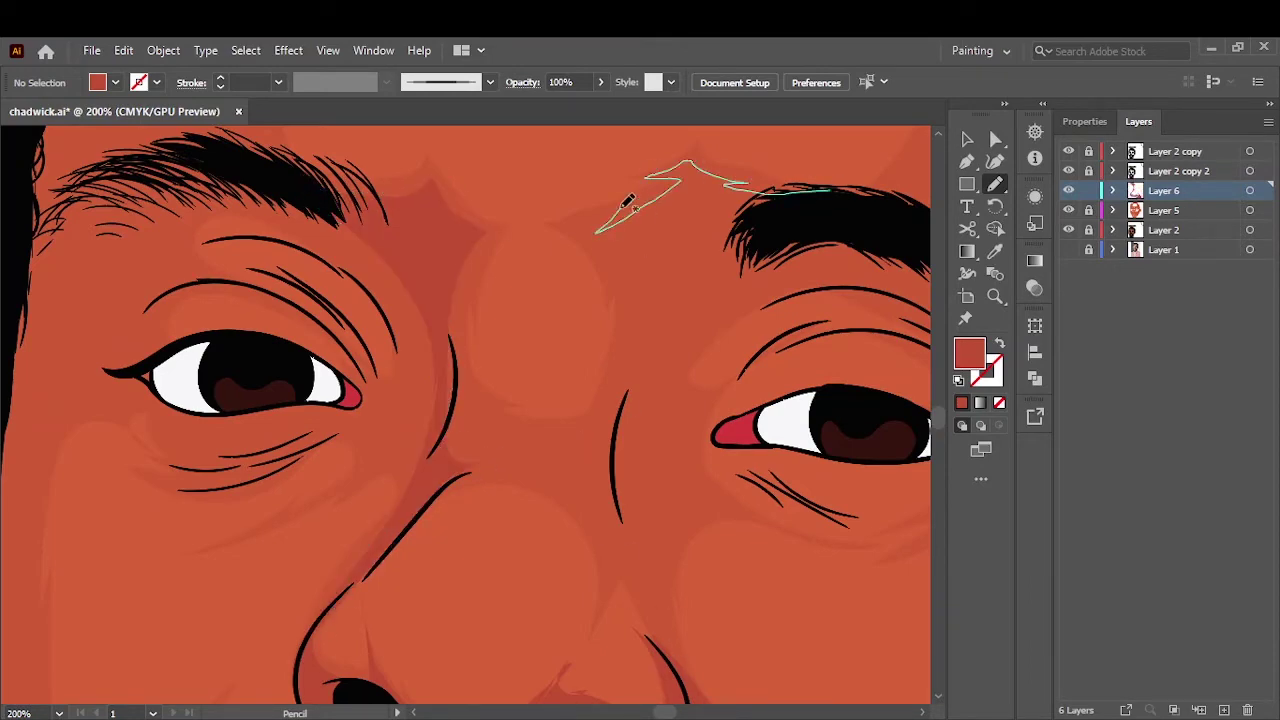
pyautogui.moveTo(687, 678); pyautogui.dragTo(830, 190)
pyautogui.scroll(-5, 830, 260)
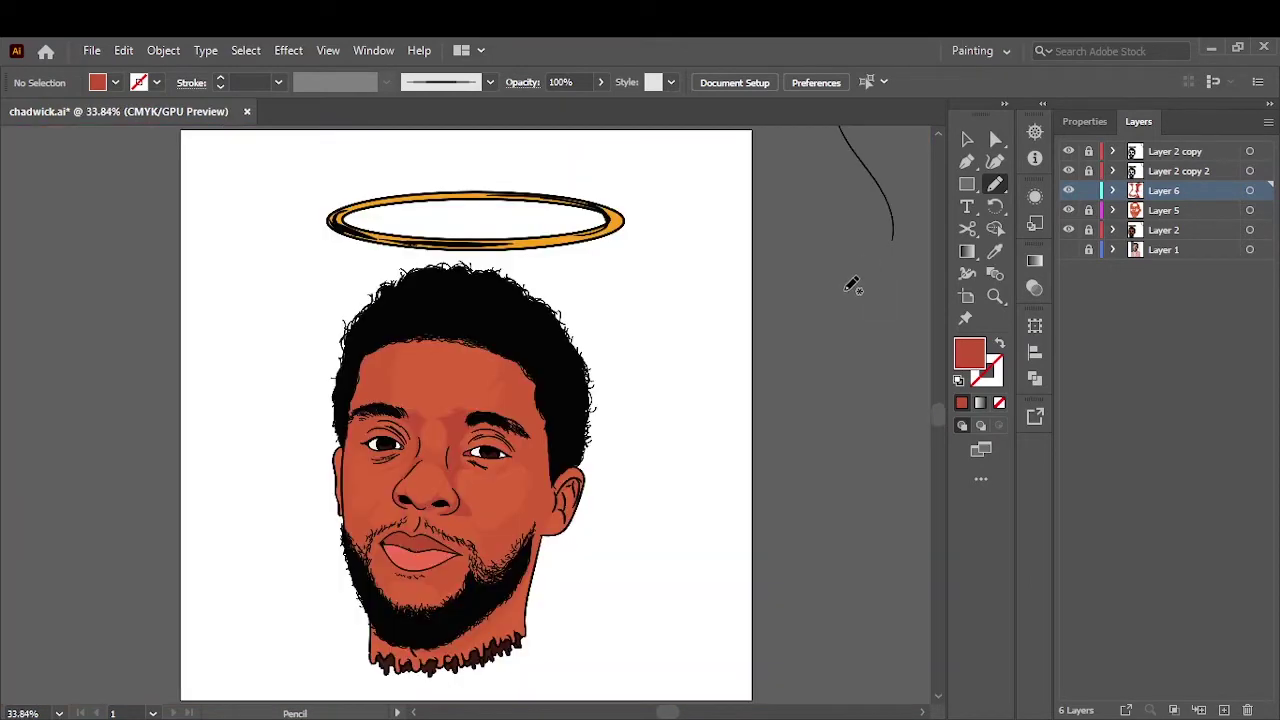
pyautogui.scroll(5, 450, 300)
pyautogui.moveTo(616, 362); pyautogui.dragTo(600, 450)
pyautogui.scroll(-5, 600, 450)
pyautogui.scroll(4, 450, 400)
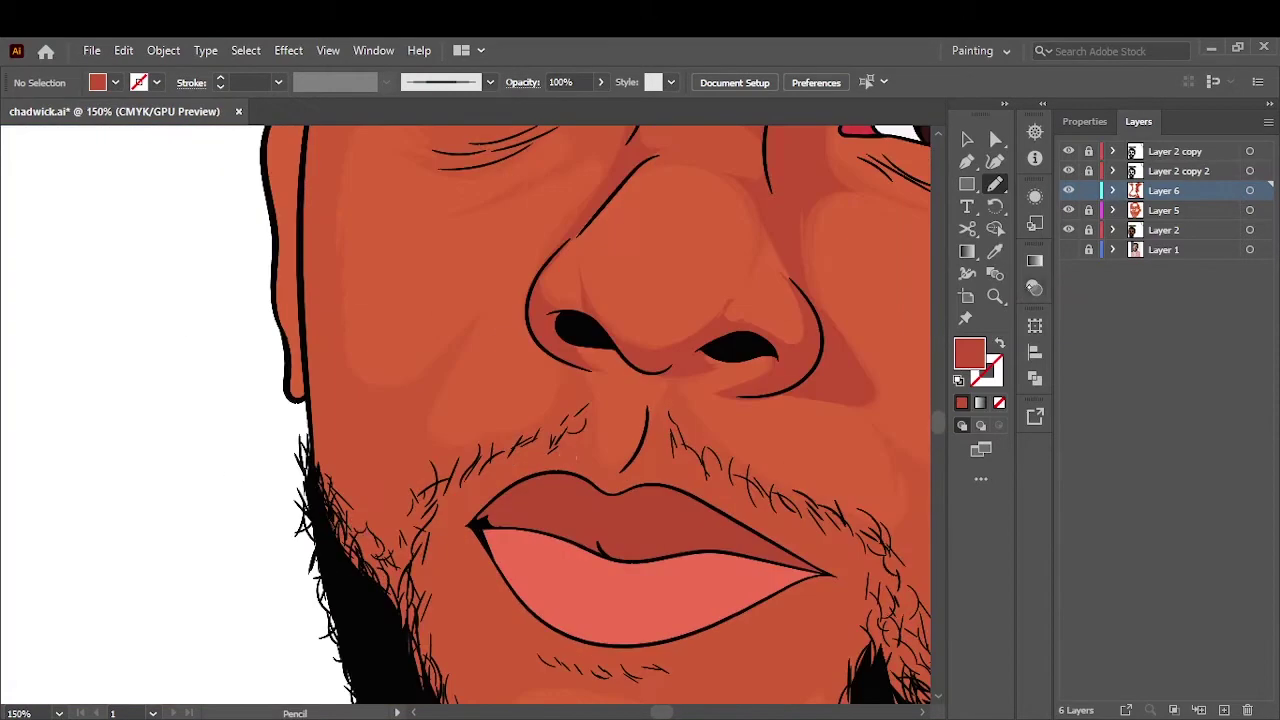
# Shade the cheek and down the jaw, undoing a misplaced chin shape.
pyautogui.moveTo(302, 290); pyautogui.dragTo(412, 446)
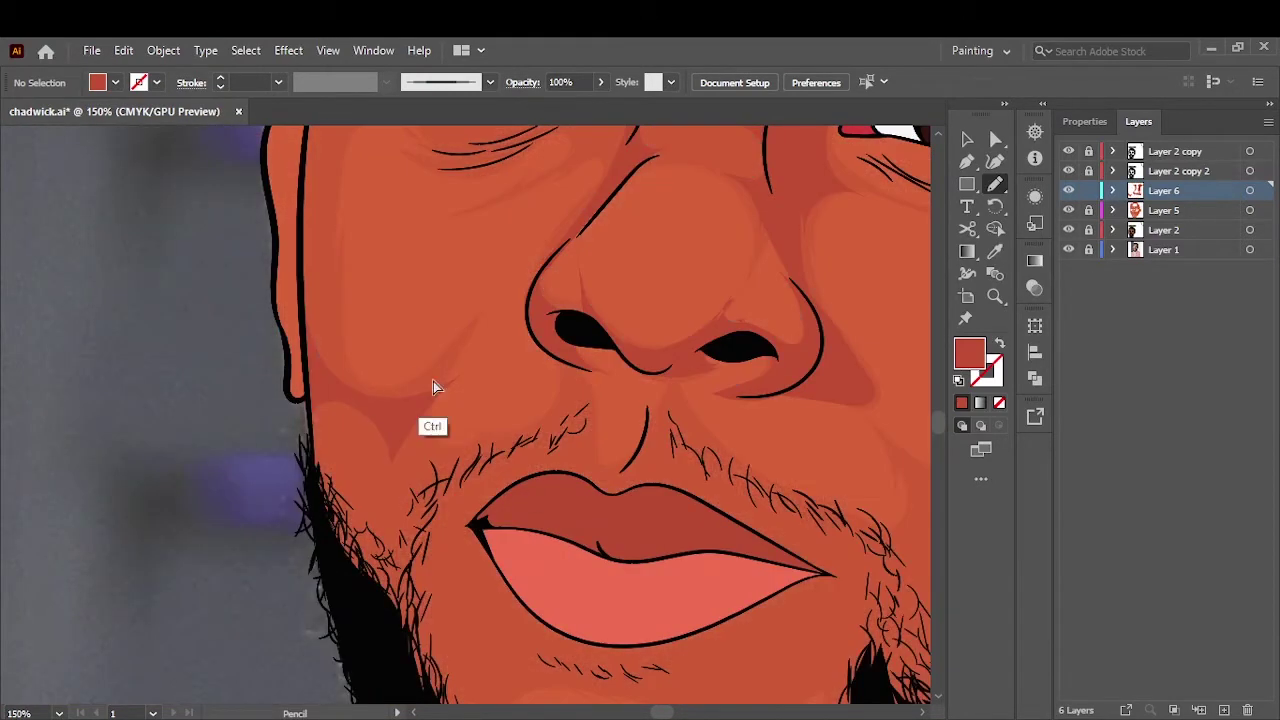
pyautogui.moveTo(428, 368); pyautogui.dragTo(371, 614)
pyautogui.hotkey('ctrl', '0')
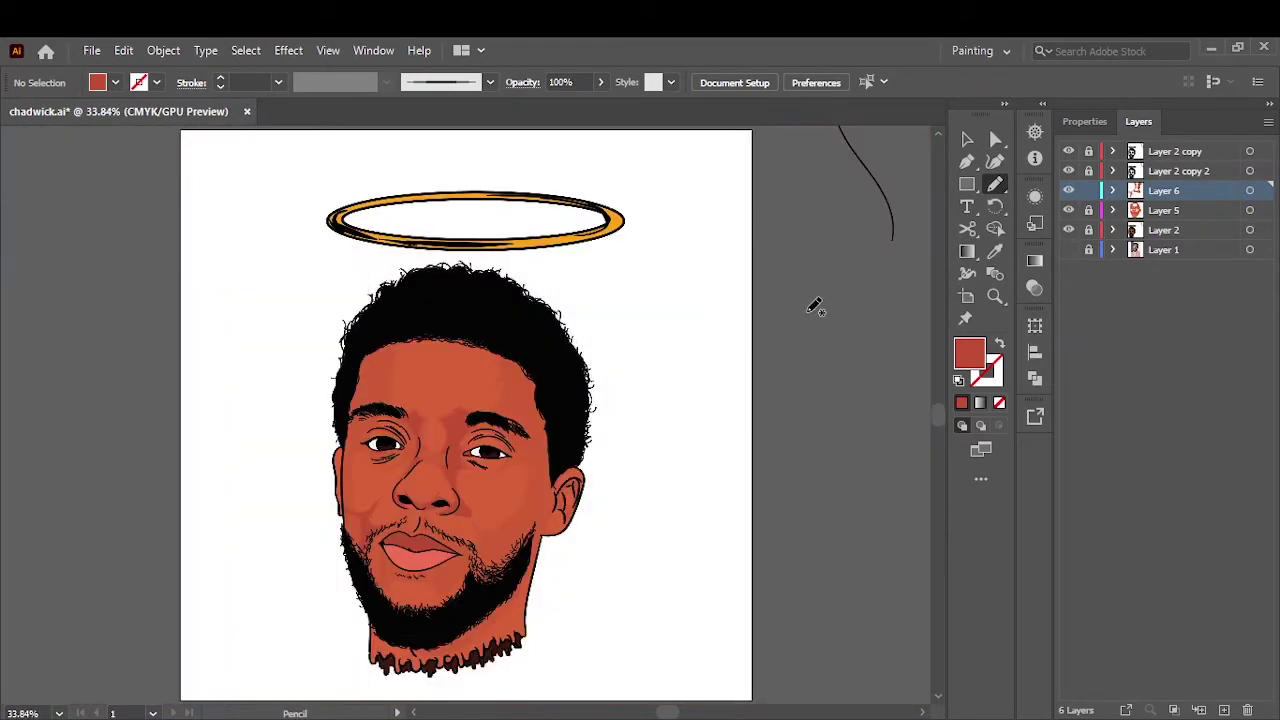
pyautogui.scroll(2, 365, 540)
pyautogui.scroll(3, 400, 520)
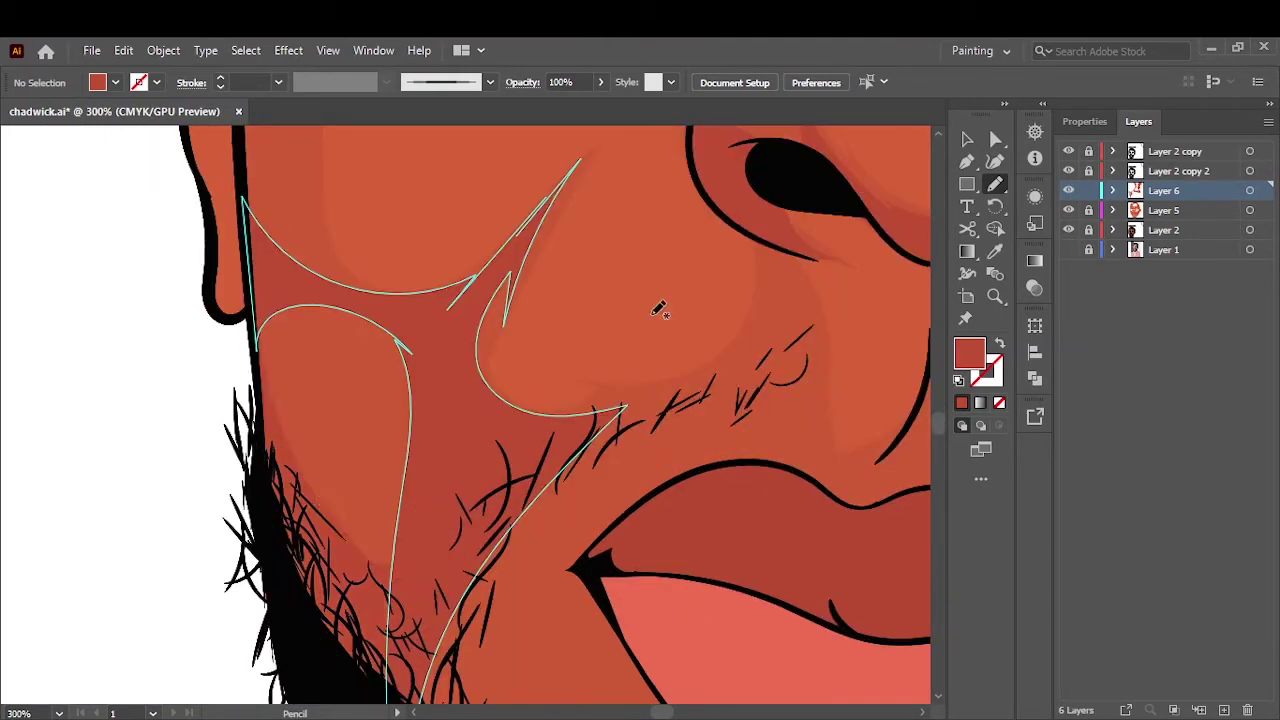
pyautogui.scroll(-2, 645, 320)
pyautogui.scroll(1, 645, 318)
pyautogui.moveTo(450, 218); pyautogui.dragTo(215, 545)
pyautogui.hotkey('ctrl', 'z')
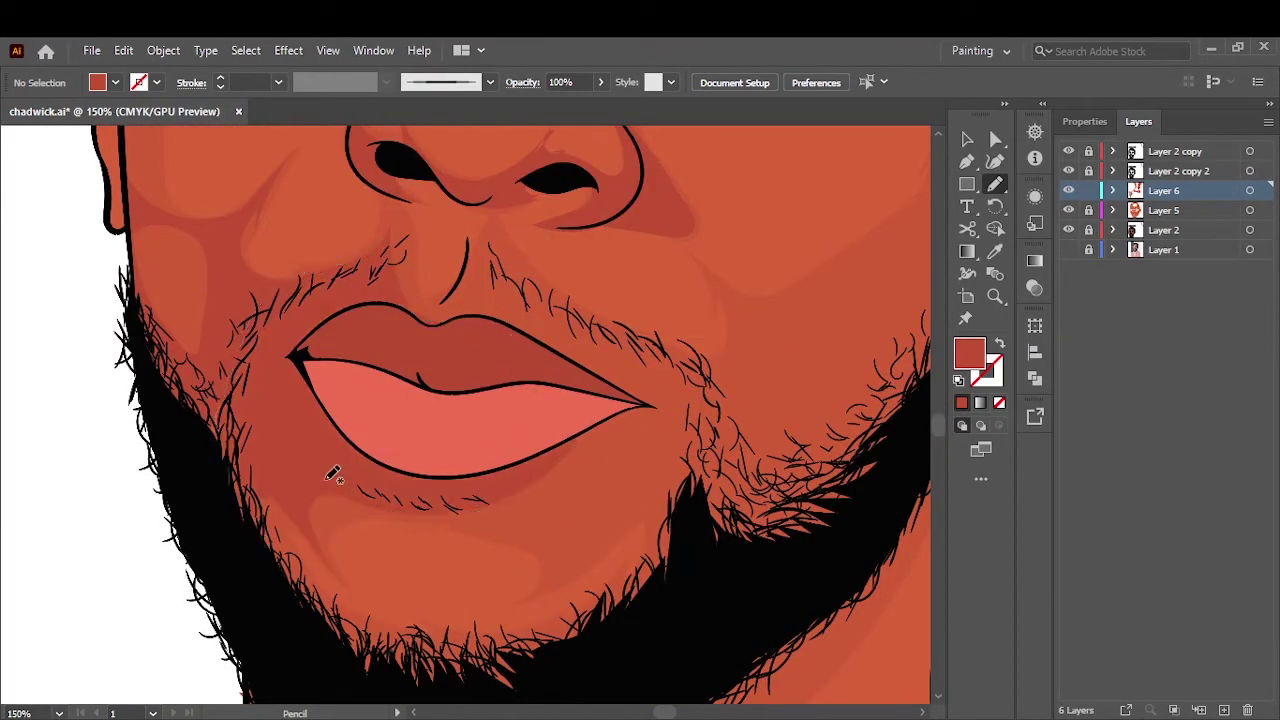
# Trace darker shading around the chin, along the beard and down the cheek edge.
pyautogui.moveTo(397, 507)
pyautogui.mouseDown()
pyautogui.moveTo(636, 536)
pyautogui.moveTo(385, 329)
pyautogui.mouseUp()
pyautogui.moveTo(265, 485); pyautogui.dragTo(600, 670)
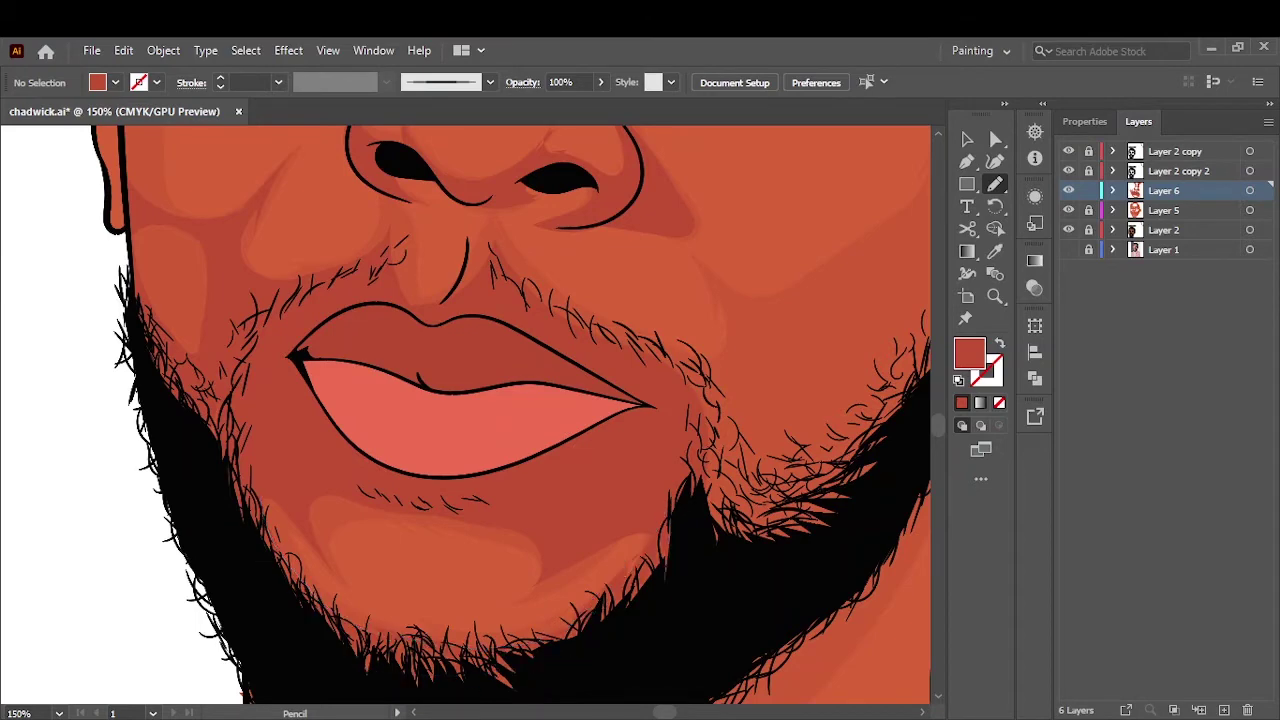
pyautogui.scroll(-3, 547, 700)
pyautogui.scroll(3, 445, 440)
pyautogui.moveTo(425, 635); pyautogui.dragTo(430, 240)
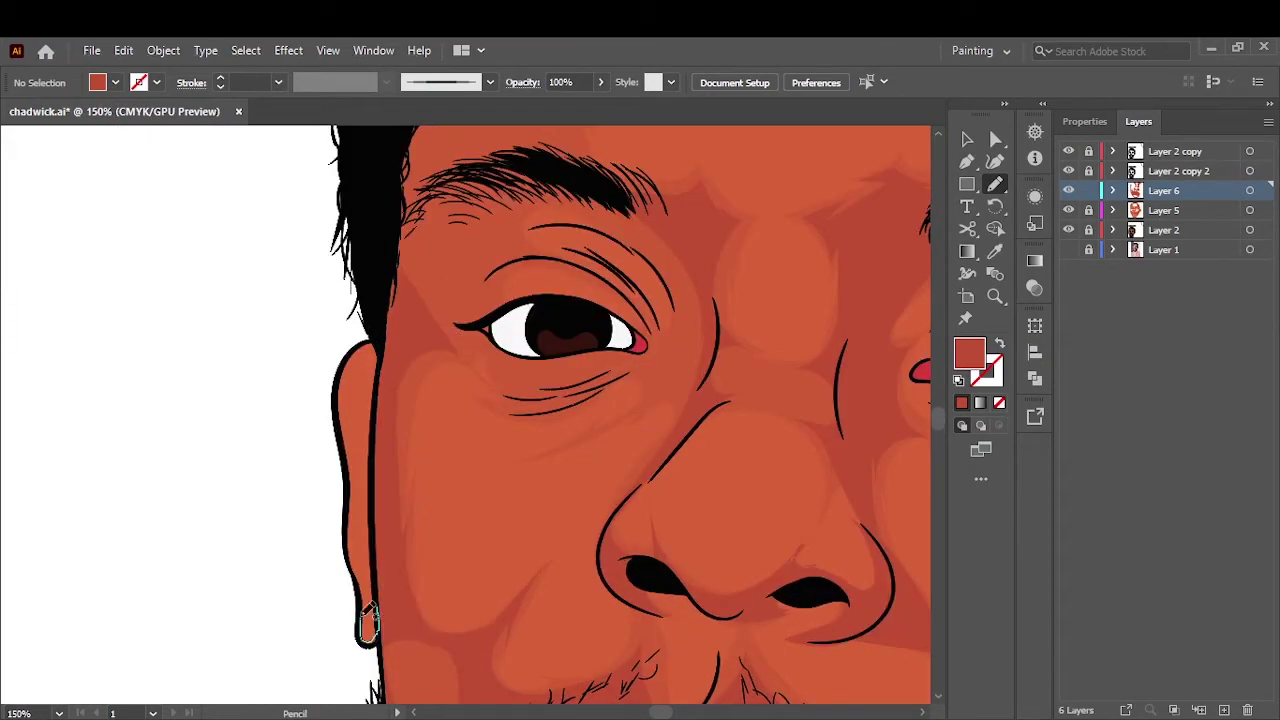
pyautogui.moveTo(371, 614); pyautogui.dragTo(378, 338)
pyautogui.scroll(-2, 560, 400)
pyautogui.scroll(4, 560, 390)
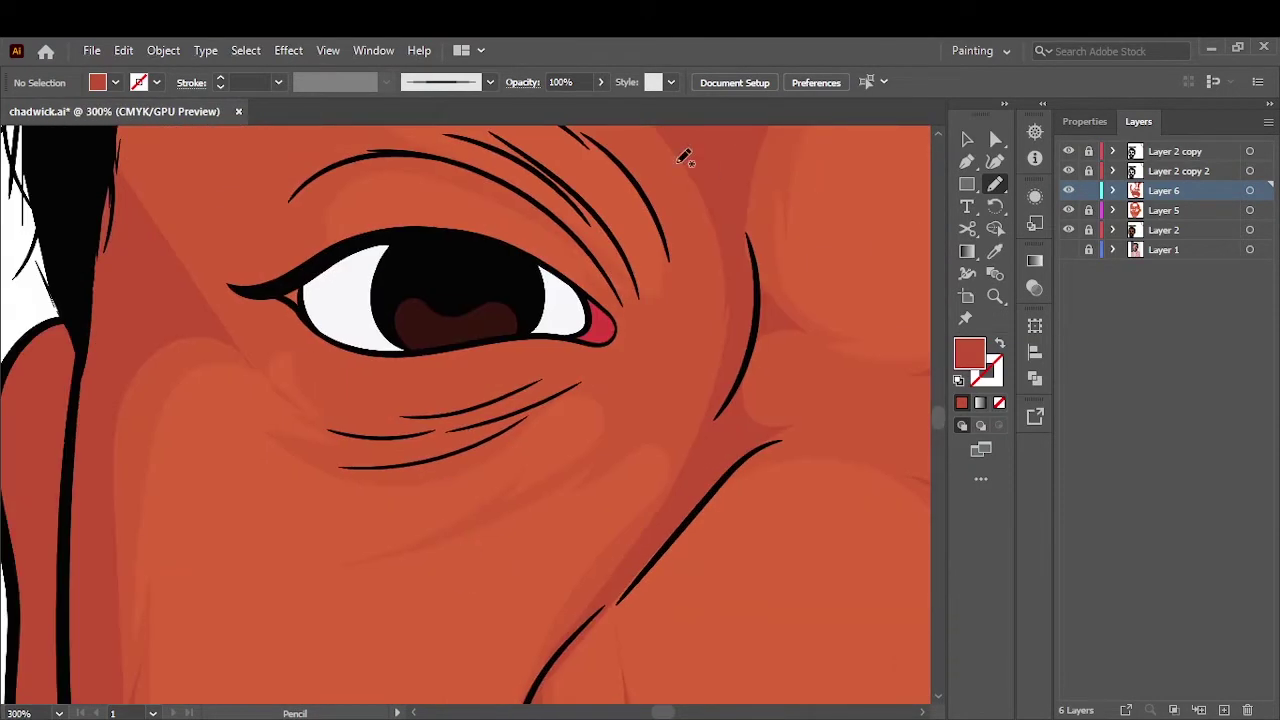
# Add more darker shading shapes down the cheek.
pyautogui.moveTo(686, 157); pyautogui.dragTo(514, 500)
pyautogui.moveTo(670, 200); pyautogui.dragTo(357, 505)
pyautogui.moveTo(290, 530); pyautogui.dragTo(666, 177)
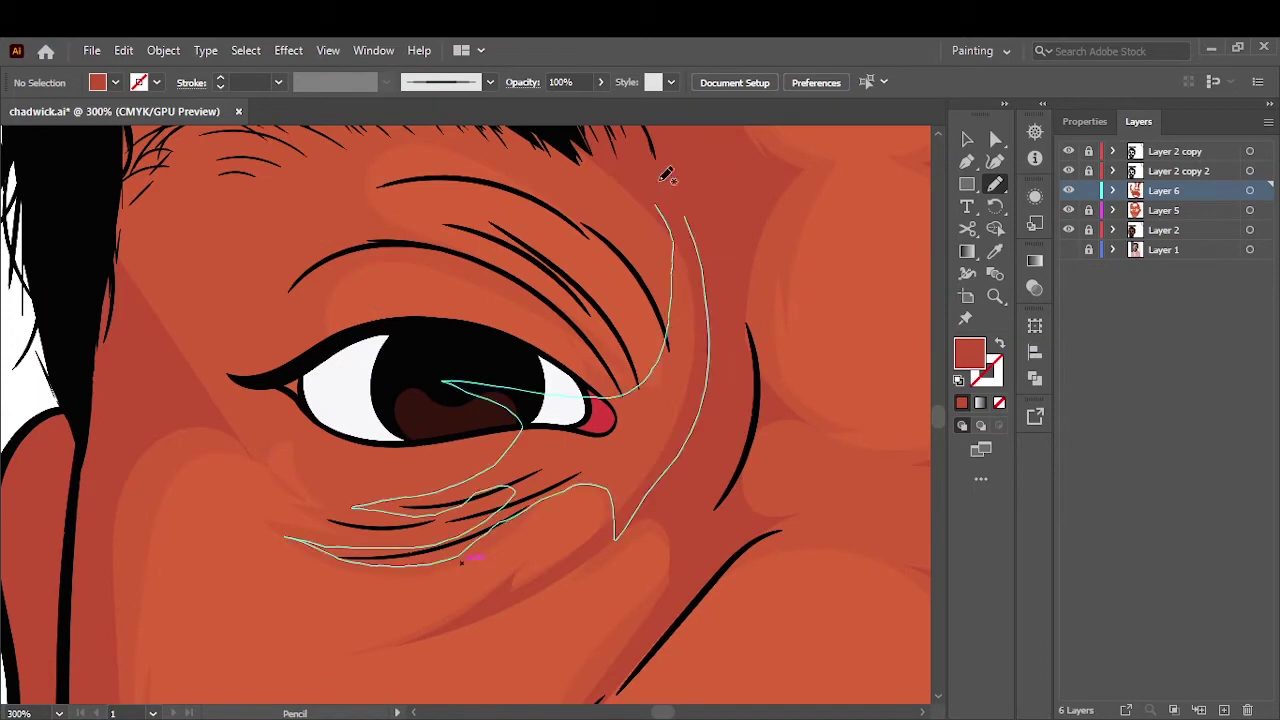
pyautogui.scroll(2, 666, 177)
pyautogui.moveTo(215, 520); pyautogui.dragTo(392, 617)
# Draw darker shading shapes near and beside the eye and over the brow.
pyautogui.moveTo(421, 392); pyautogui.dragTo(249, 471)
pyautogui.hotkey('ctrl', '-')
pyautogui.hotkey('ctrl', '-')
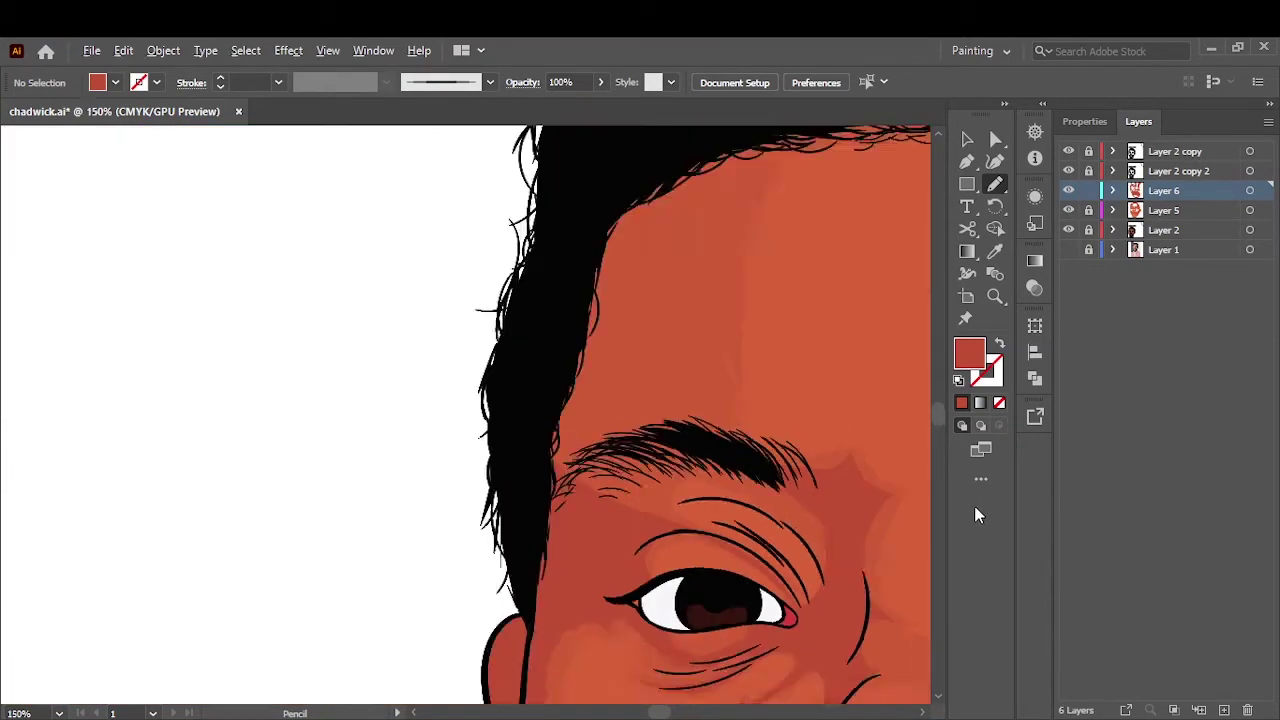
pyautogui.hotkey('ctrl', '+')
pyautogui.moveTo(570, 540); pyautogui.dragTo(610, 440)
pyautogui.moveTo(417, 383)
pyautogui.mouseDown()
pyautogui.moveTo(466, 436)
pyautogui.moveTo(551, 466)
pyautogui.mouseUp()
pyautogui.hotkey('ctrl', '0')
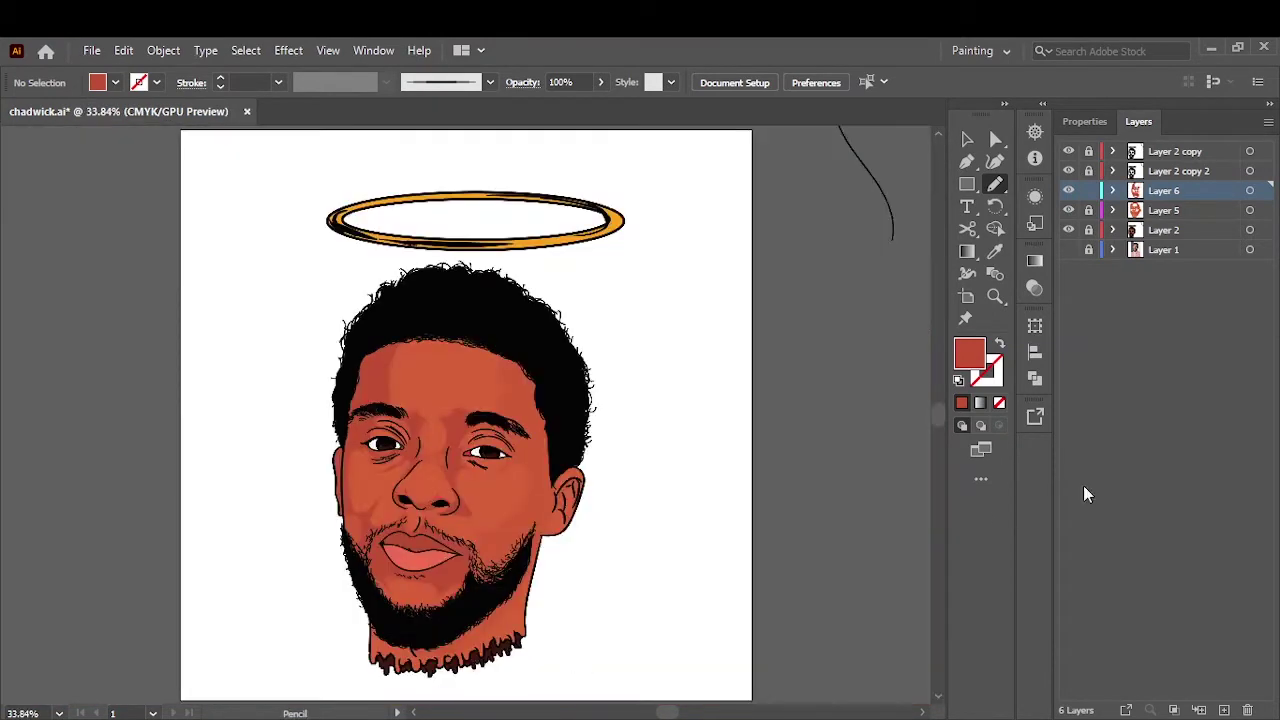
pyautogui.scroll(-2, 768, 460)
# Trace shadows on the jaw beside the beard, from under the eye to the ear, and on the forehead.
pyautogui.hotkey('ctrl', '+')
pyautogui.hotkey('ctrl', '+')
pyautogui.hotkey('ctrl', '+')
pyautogui.moveTo(452, 343); pyautogui.dragTo(360, 300)
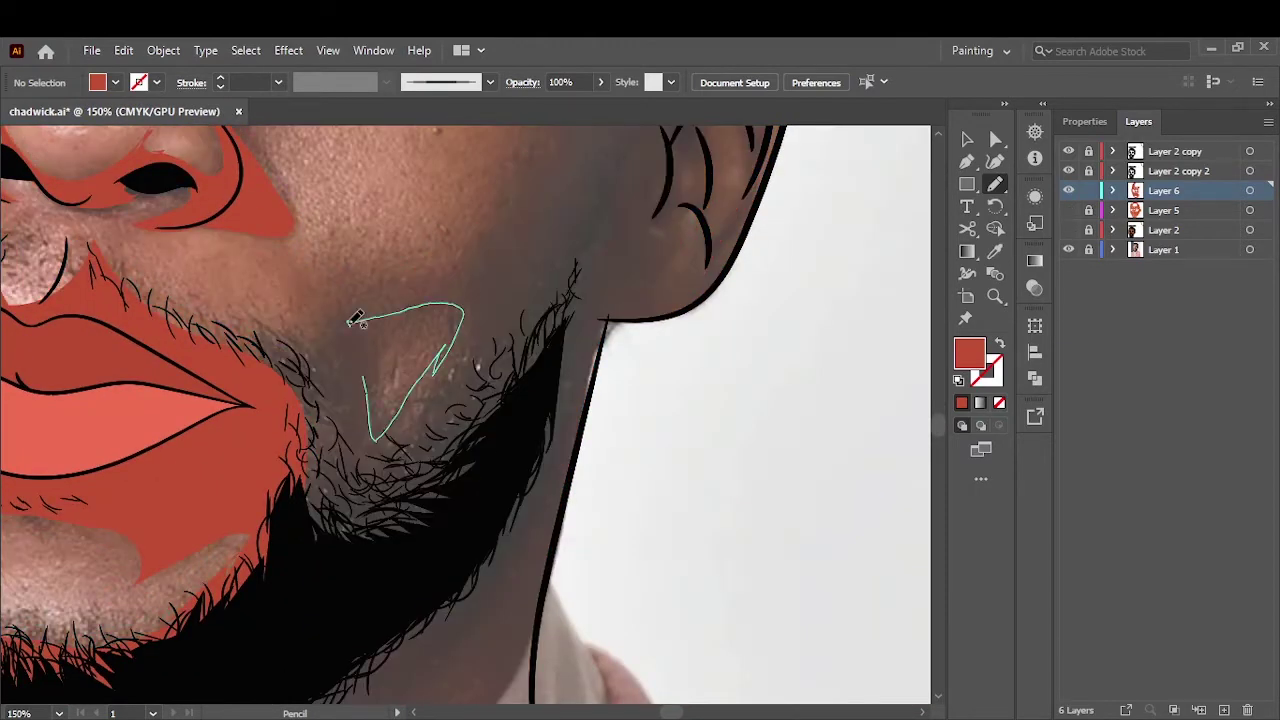
pyautogui.hotkey('ctrl', '+')
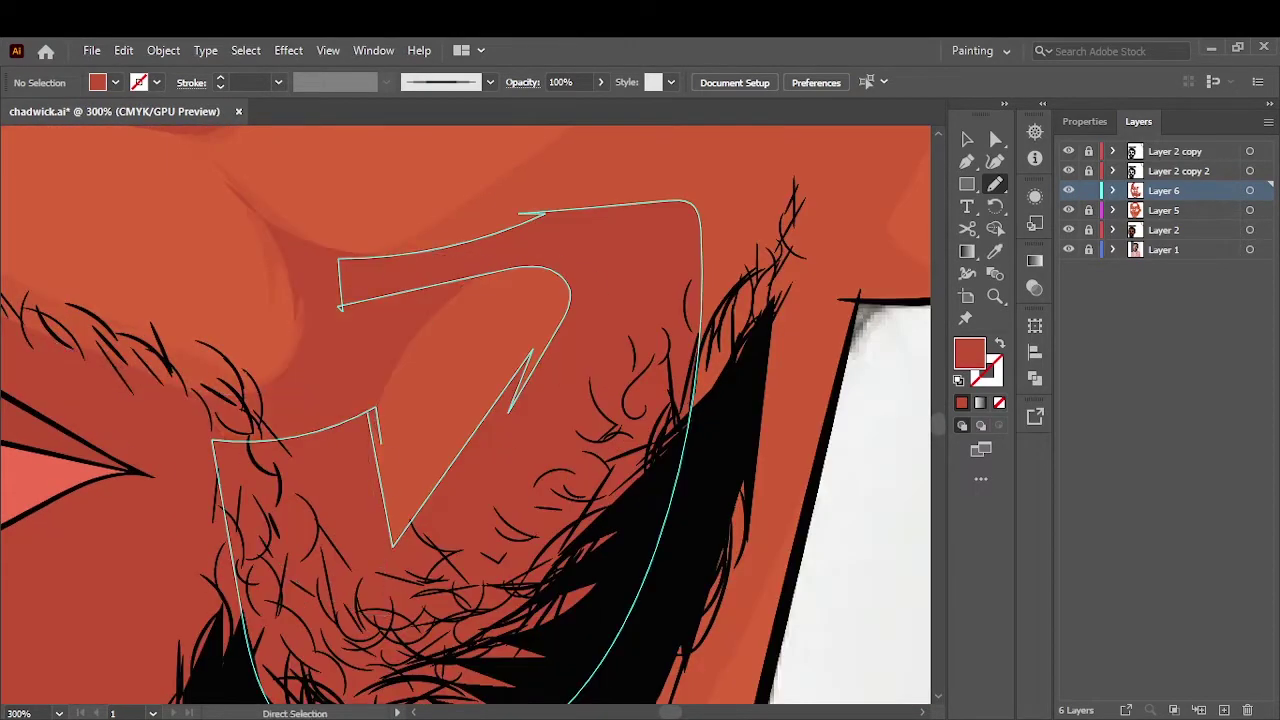
pyautogui.hotkey('ctrl', '0')
pyautogui.hotkey('ctrl', '+')
pyautogui.hotkey('ctrl', '+')
pyautogui.hotkey('ctrl', '+')
pyautogui.moveTo(388, 556)
pyautogui.mouseDown()
pyautogui.moveTo(573, 405)
pyautogui.moveTo(253, 527)
pyautogui.mouseUp()
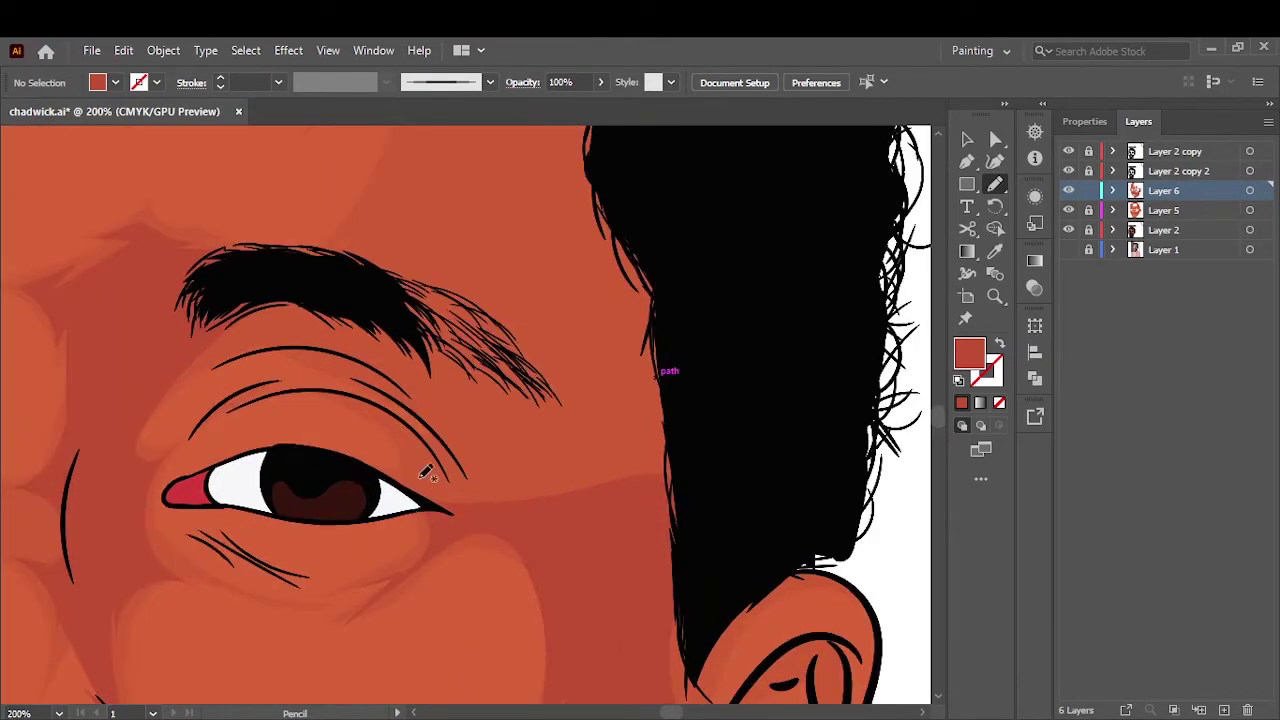
pyautogui.moveTo(286, 371); pyautogui.dragTo(627, 427)
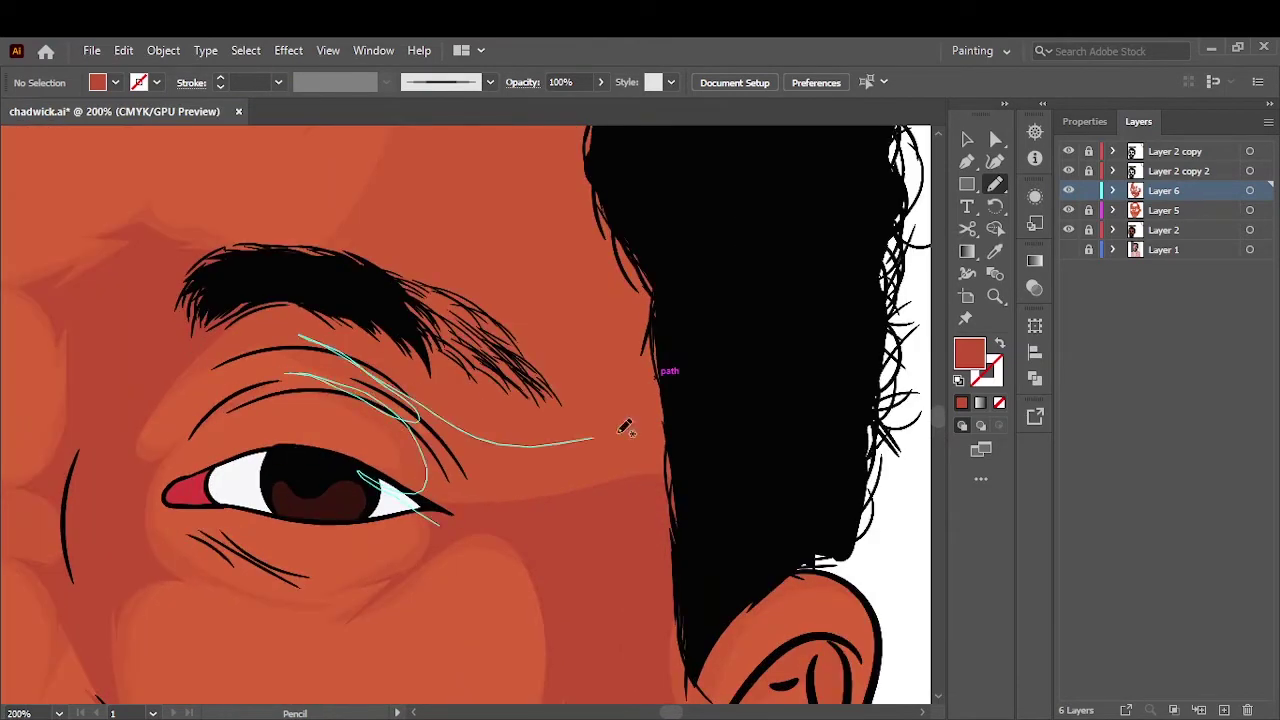
pyautogui.scroll(4, 290, 387)
pyautogui.moveTo(290, 387); pyautogui.dragTo(331, 526)
pyautogui.scroll(5, 331, 526)
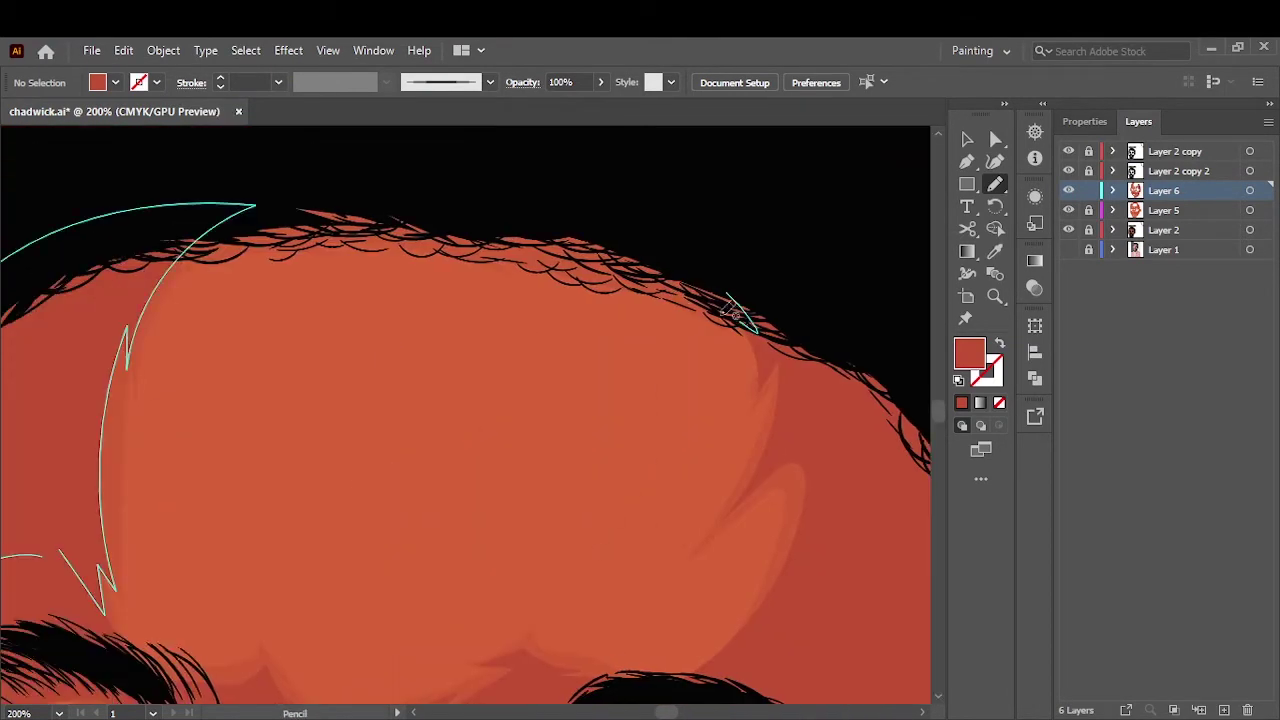
pyautogui.hotkey('ctrl', '0')
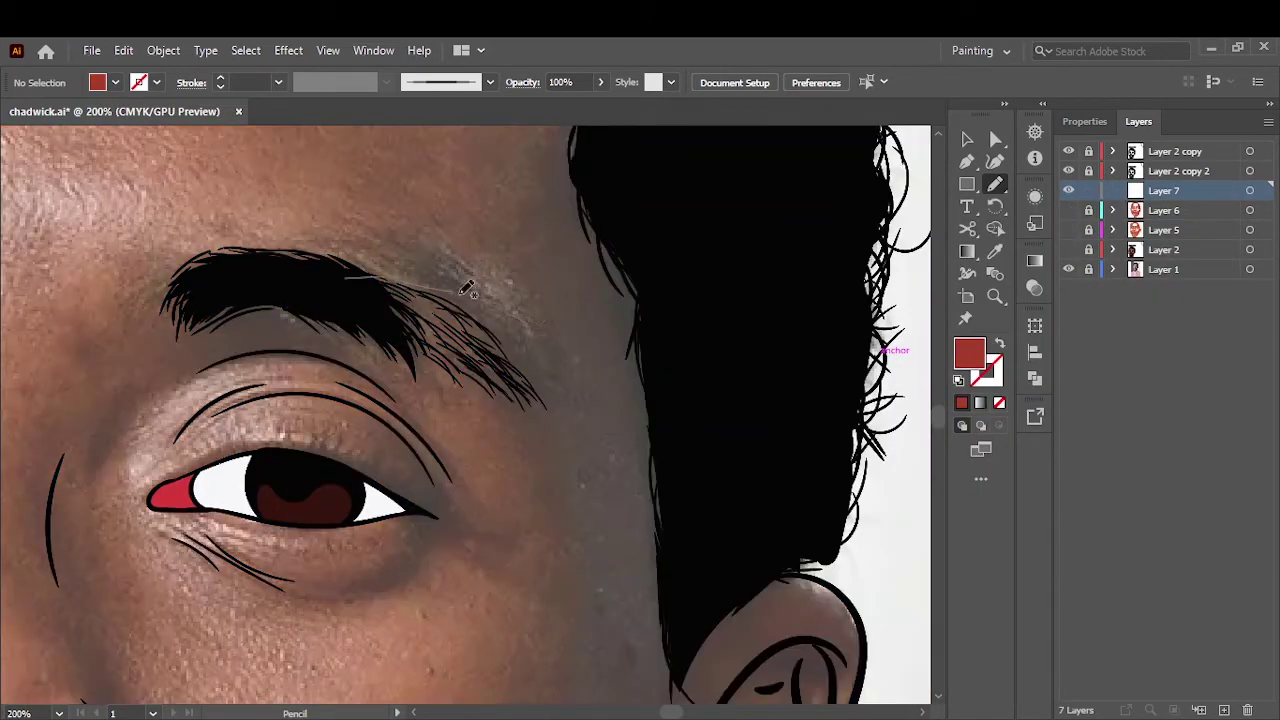
# Pencil darker red shading over the eyebrow and check it against the painted skin layer.
pyautogui.moveTo(500, 290)
pyautogui.mouseDown()
pyautogui.moveTo(567, 487)
pyautogui.moveTo(300, 300)
pyautogui.mouseUp()
pyautogui.scroll(3, 470, 435)
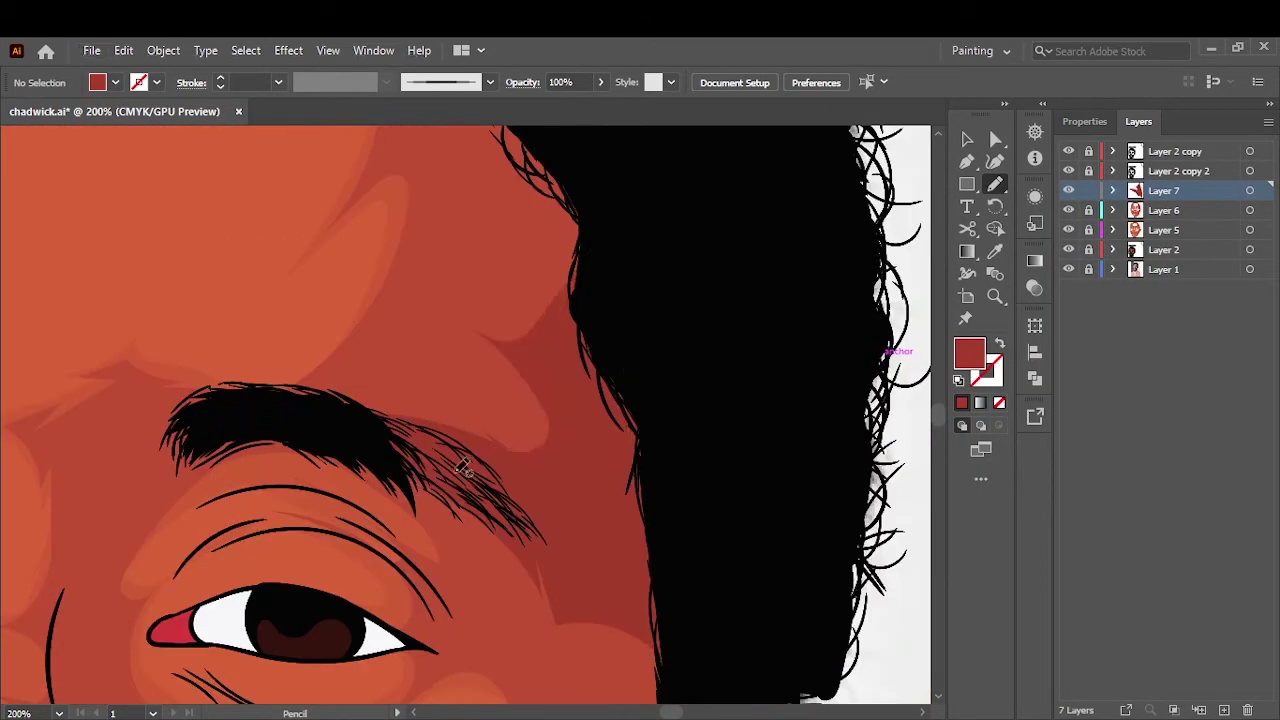
pyautogui.moveTo(1068, 210); pyautogui.dragTo(1068, 250)
pyautogui.scroll(-5, 760, 272)
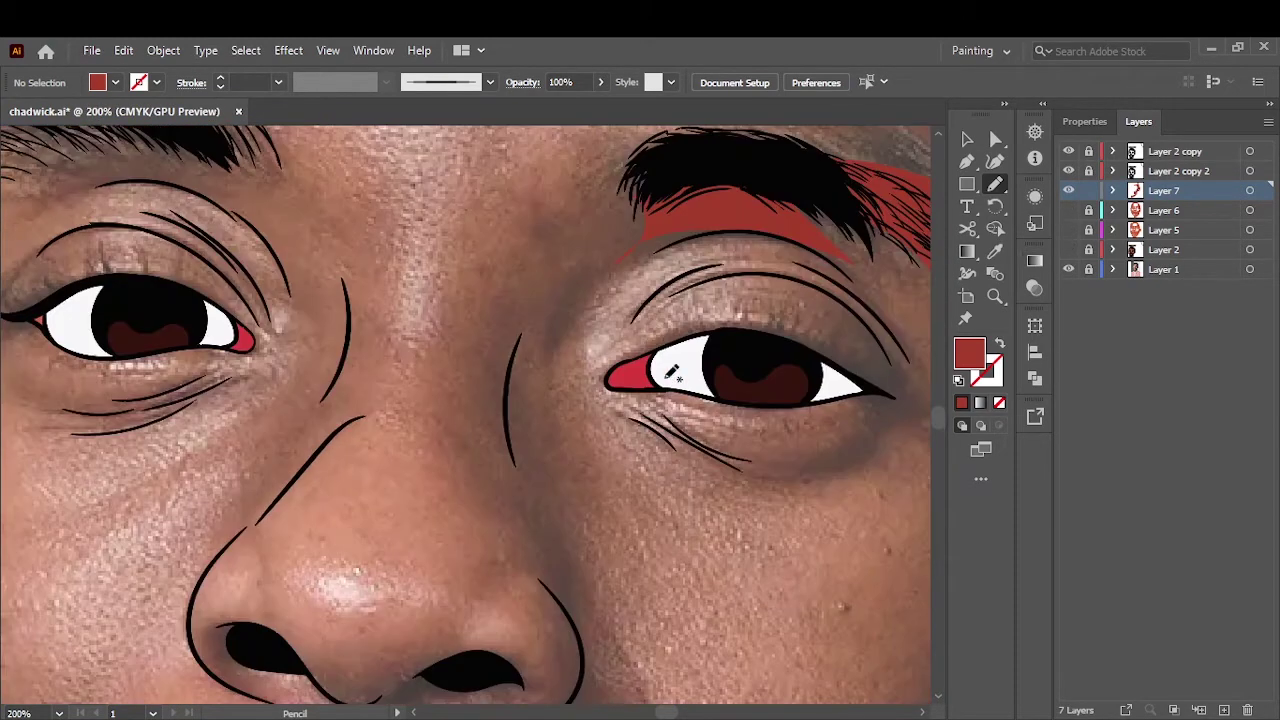
pyautogui.click(1068, 250)
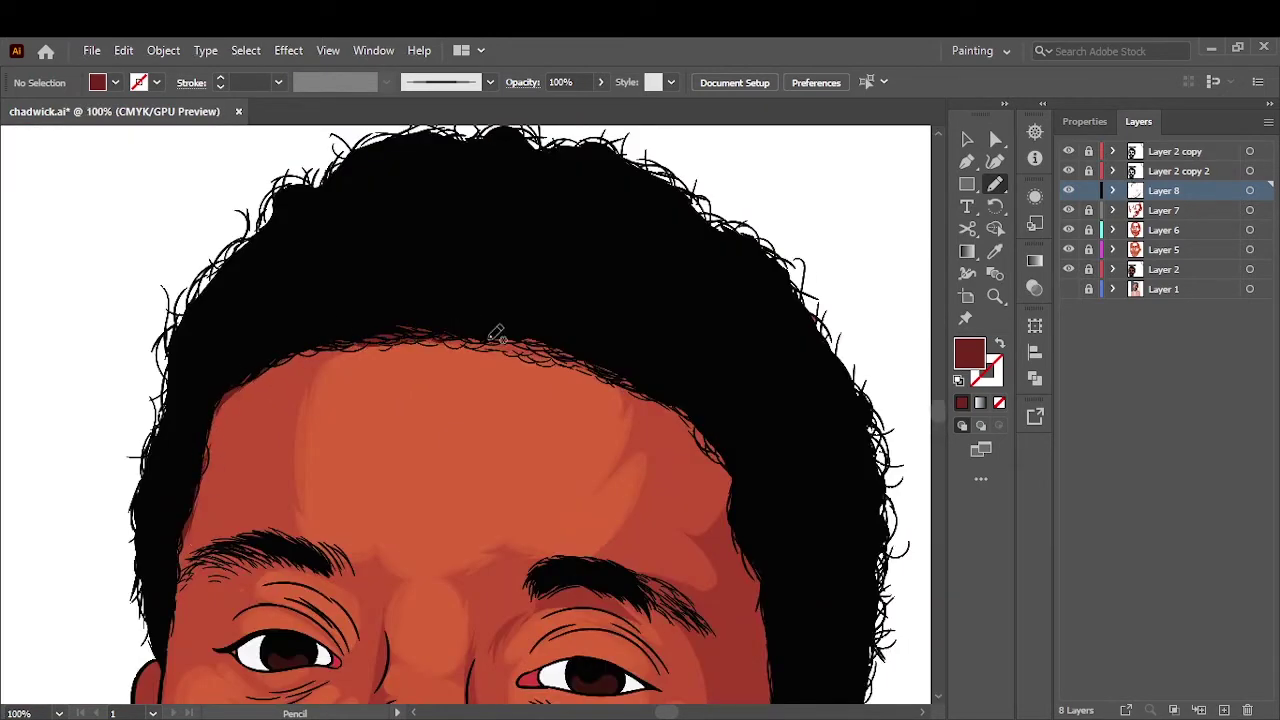
pyautogui.scroll(-5, 757, 500)
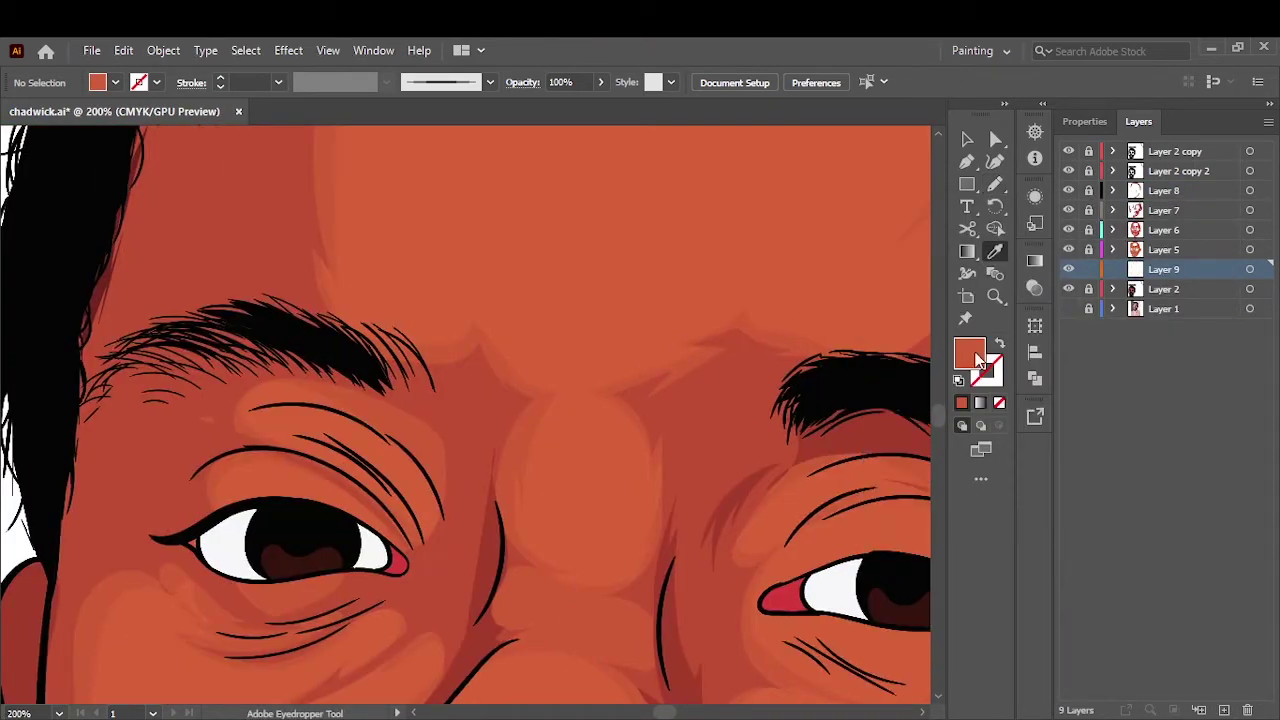
# Set the fill to E06C48 and pencil light shapes along both forehead edges.
pyautogui.doubleClick(970, 352)
pyautogui.click(1171, 268)
pyautogui.press('n')
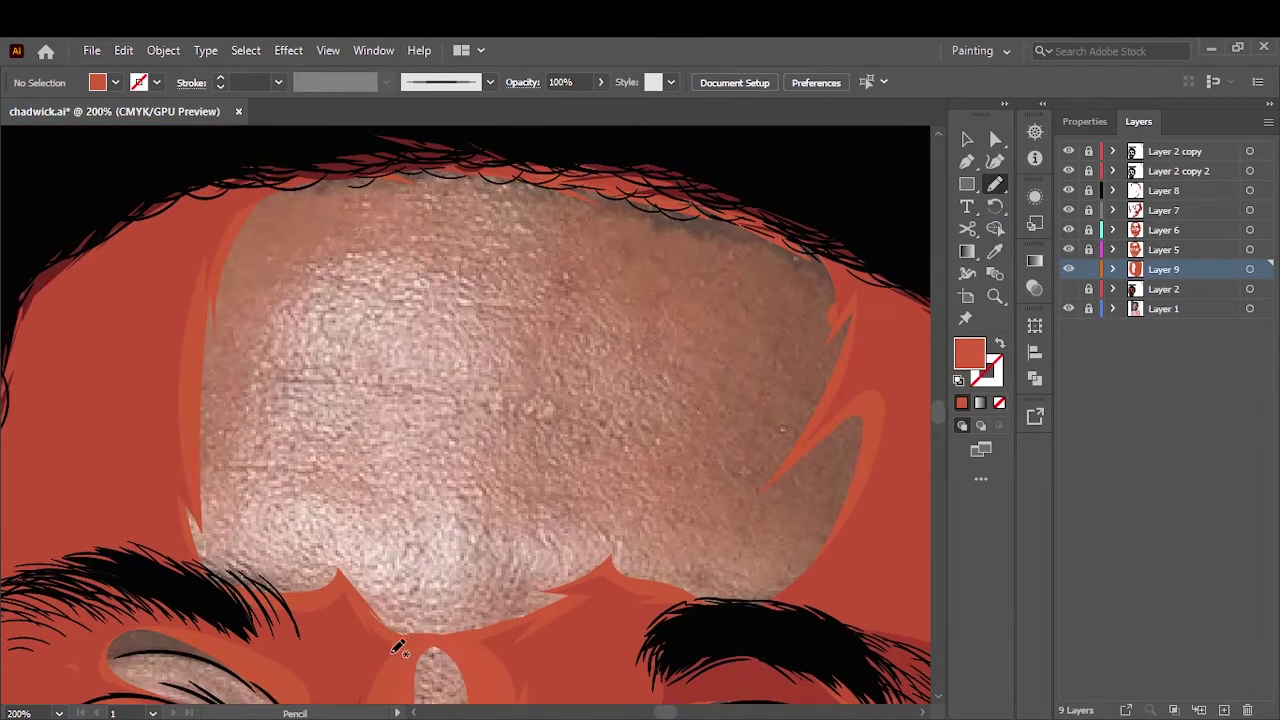
pyautogui.moveTo(396, 582); pyautogui.dragTo(413, 147)
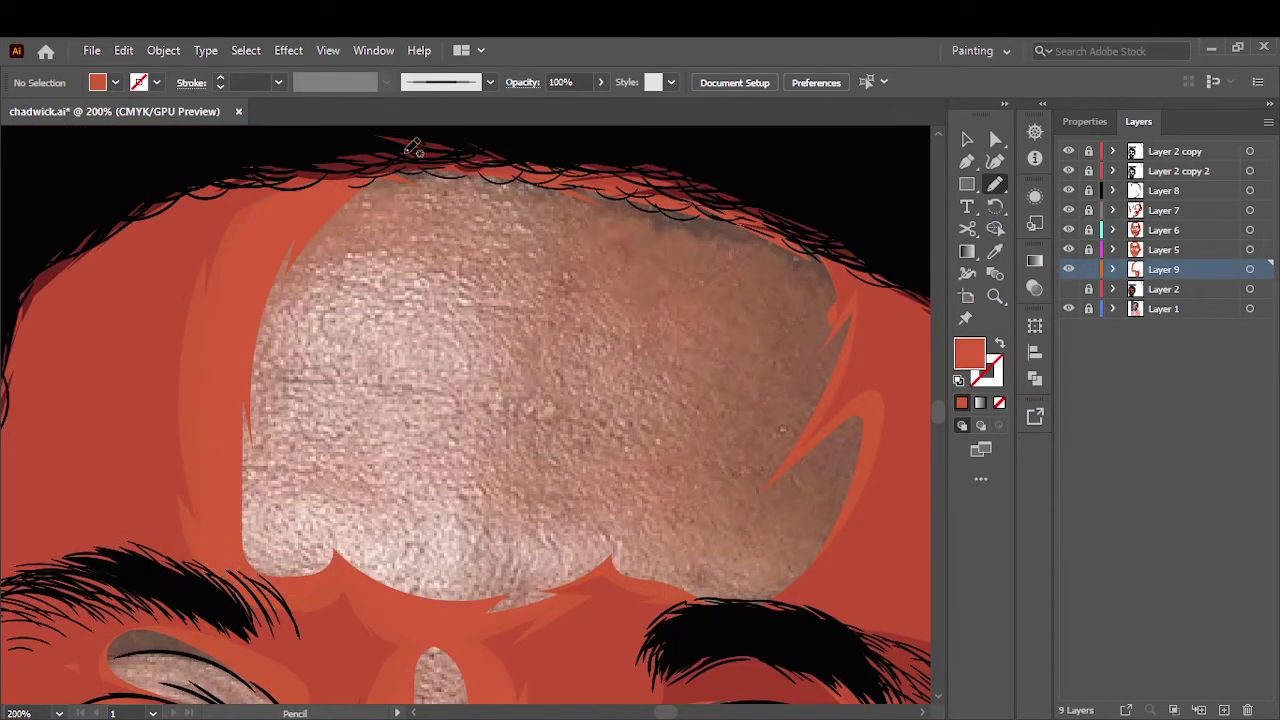
pyautogui.moveTo(690, 537); pyautogui.dragTo(640, 575)
pyautogui.hscroll(5, 640, 500)
pyautogui.scroll(2, 640, 500)
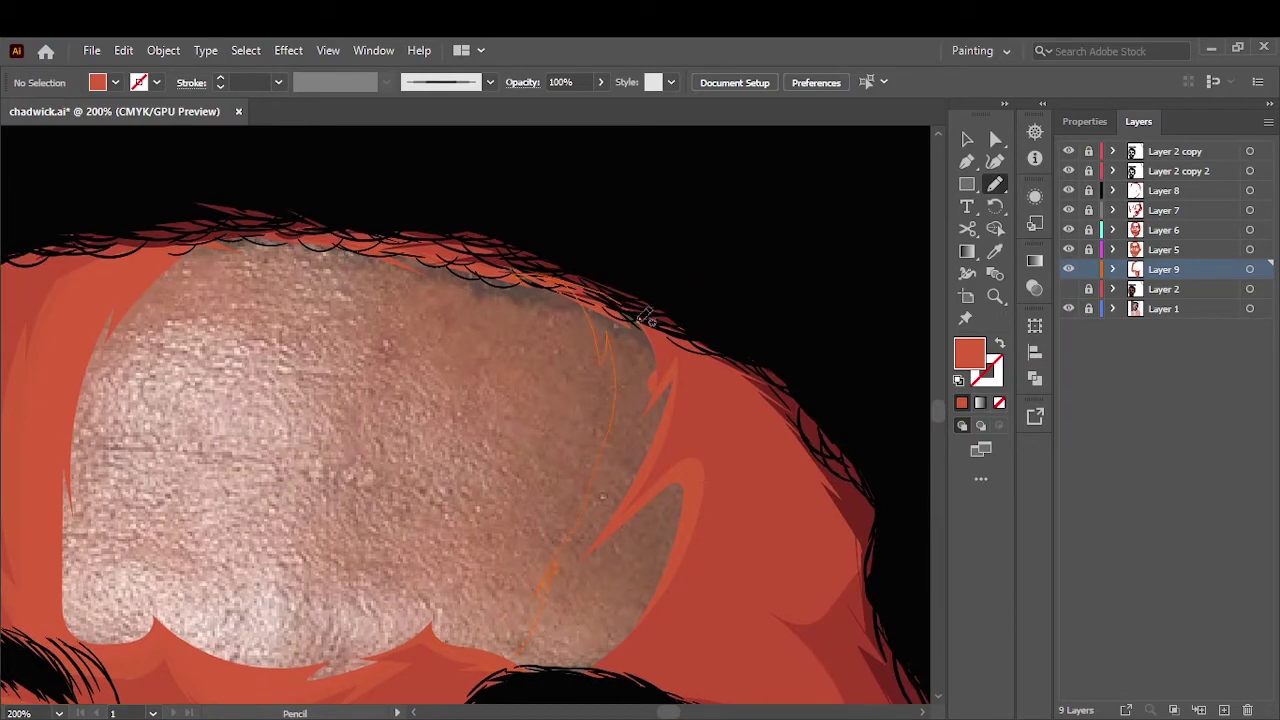
pyautogui.moveTo(615, 300); pyautogui.dragTo(655, 405)
pyautogui.hotkey('ctrl', '0')
# Trace a light shape along the beard drips using the reference photo, then add a highlights layer.
pyautogui.click(1068, 308)
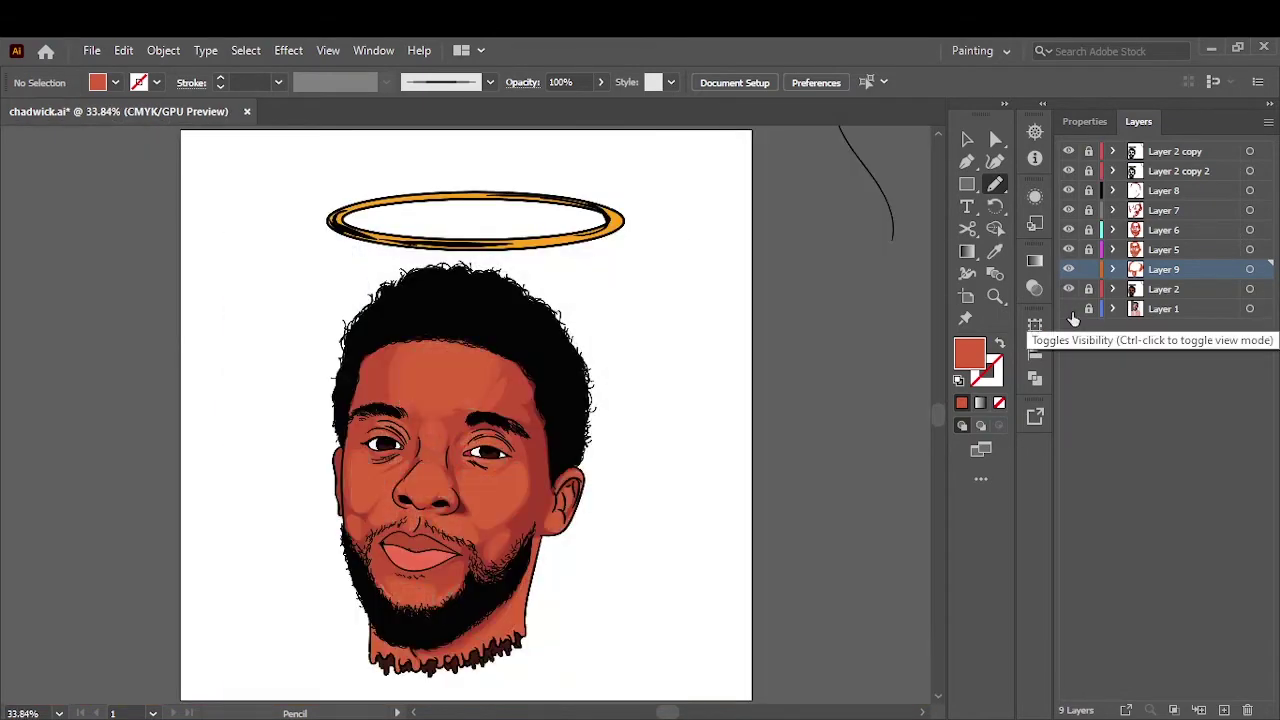
pyautogui.hotkey('ctrl', '1')
pyautogui.keyDown('alt'); pyautogui.scroll(5, 480, 430); pyautogui.keyUp('alt')
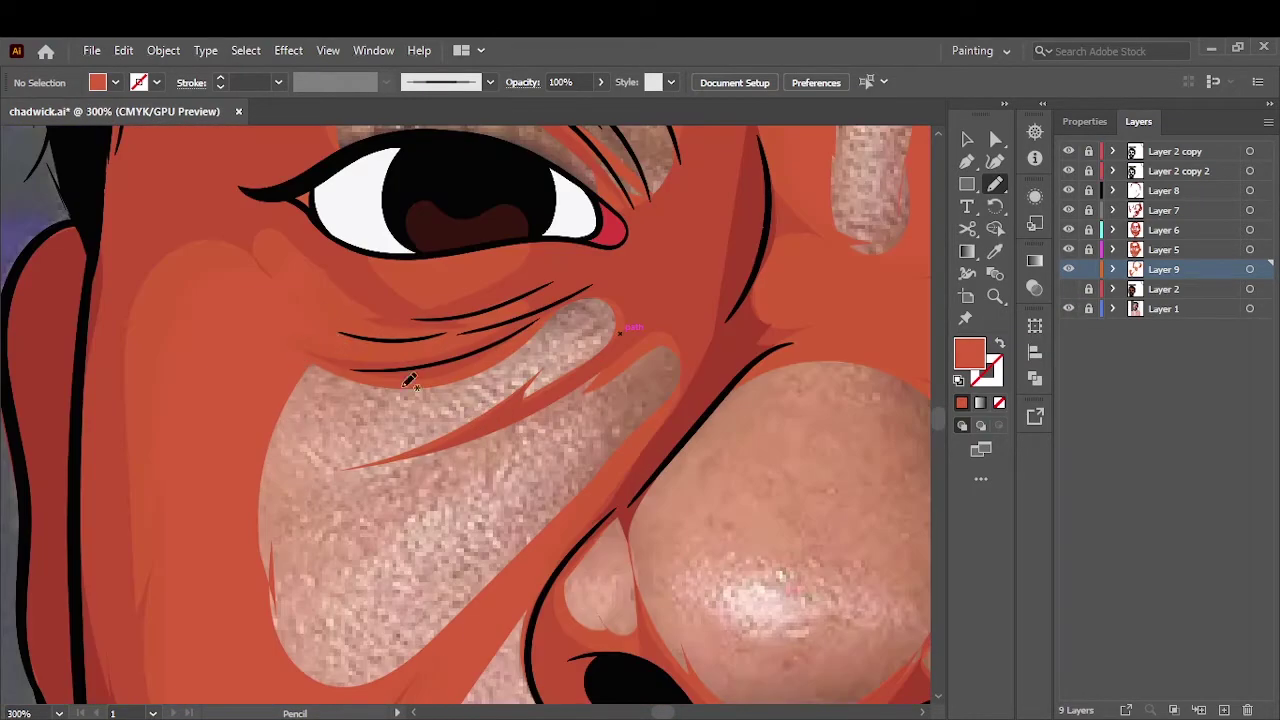
pyautogui.keyDown('alt'); pyautogui.scroll(-5, 535, 365); pyautogui.keyUp('alt')
pyautogui.keyDown('alt'); pyautogui.scroll(5, 329, 499); pyautogui.keyUp('alt')
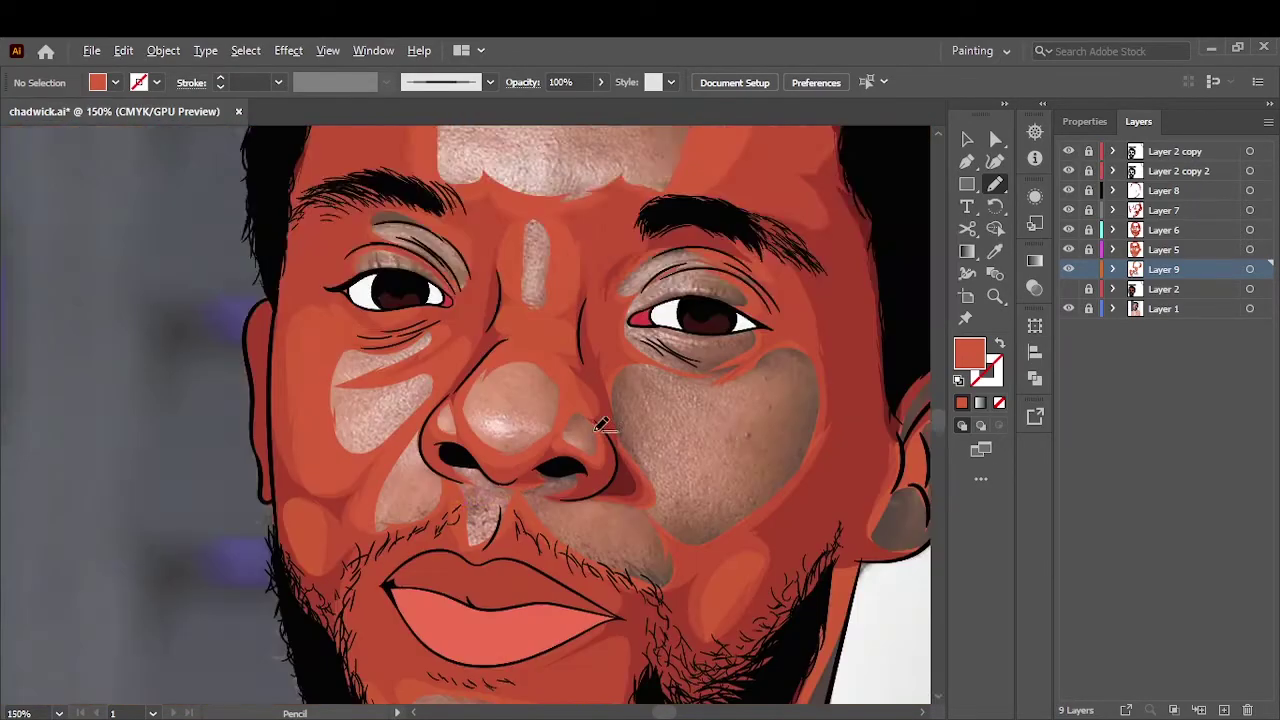
pyautogui.keyDown('alt'); pyautogui.scroll(2, 415, 570); pyautogui.keyUp('alt')
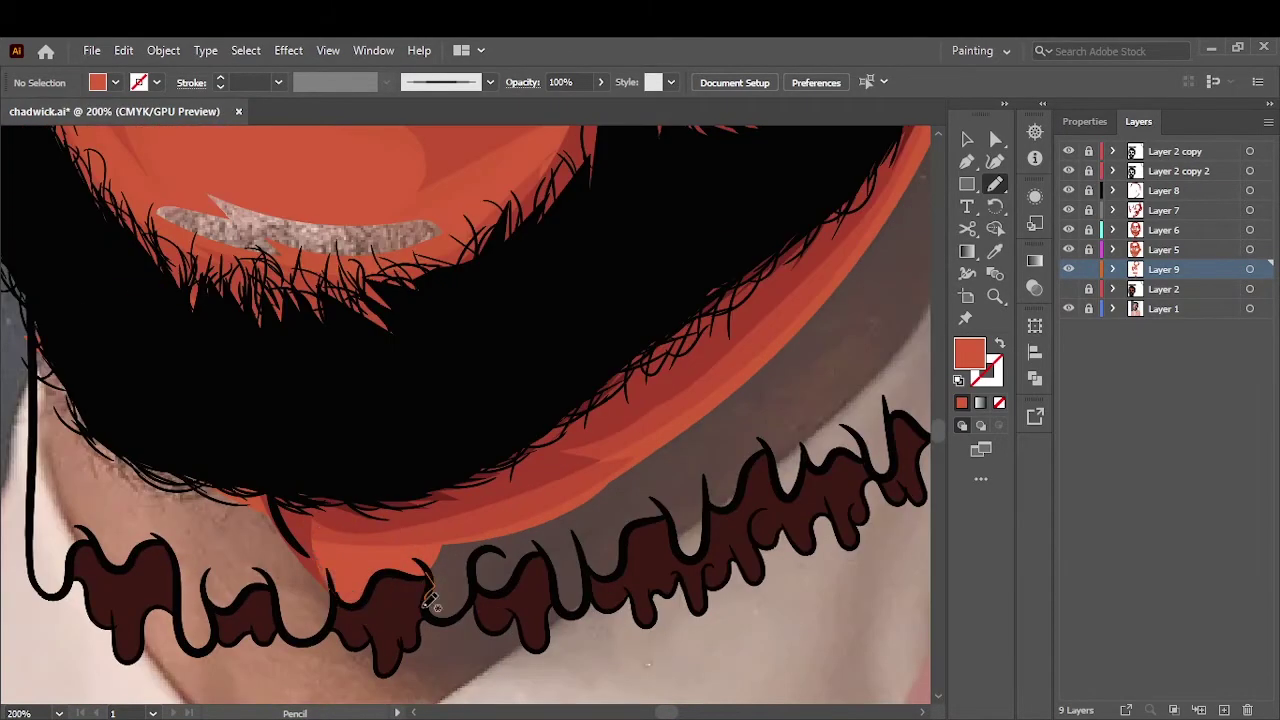
pyautogui.moveTo(420, 590); pyautogui.dragTo(800, 505)
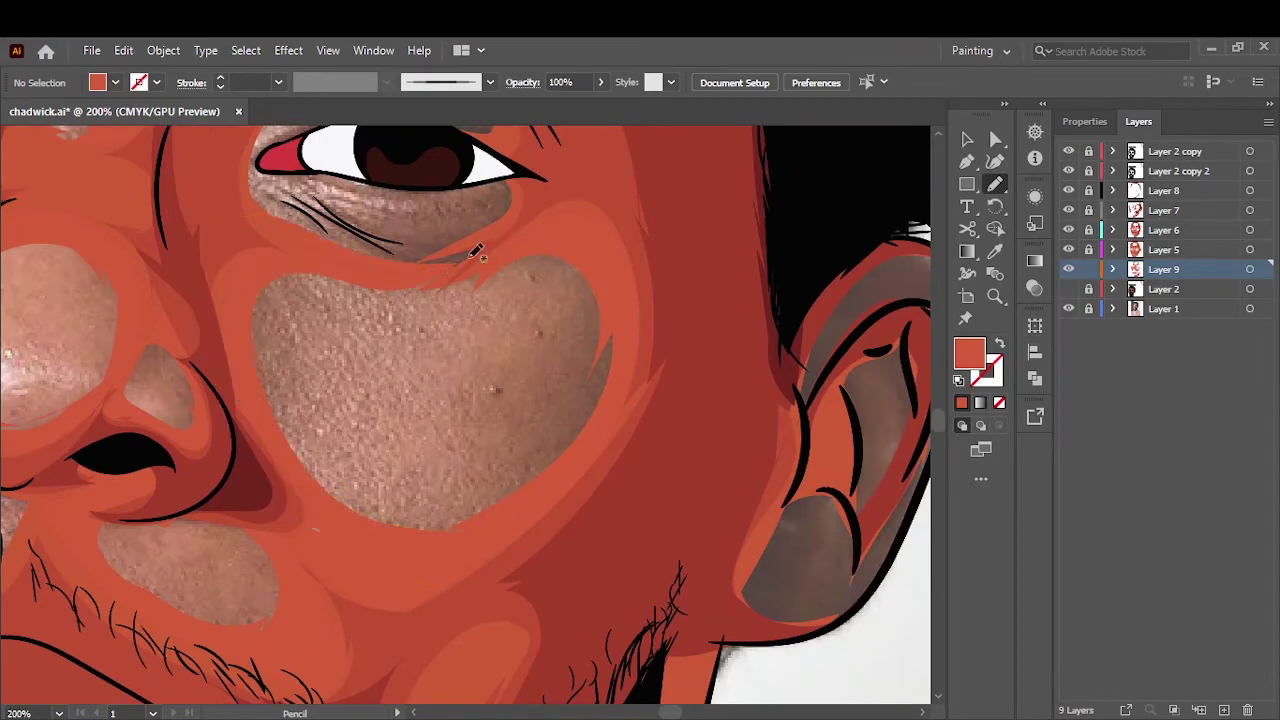
pyautogui.scroll(5, 400, 400)
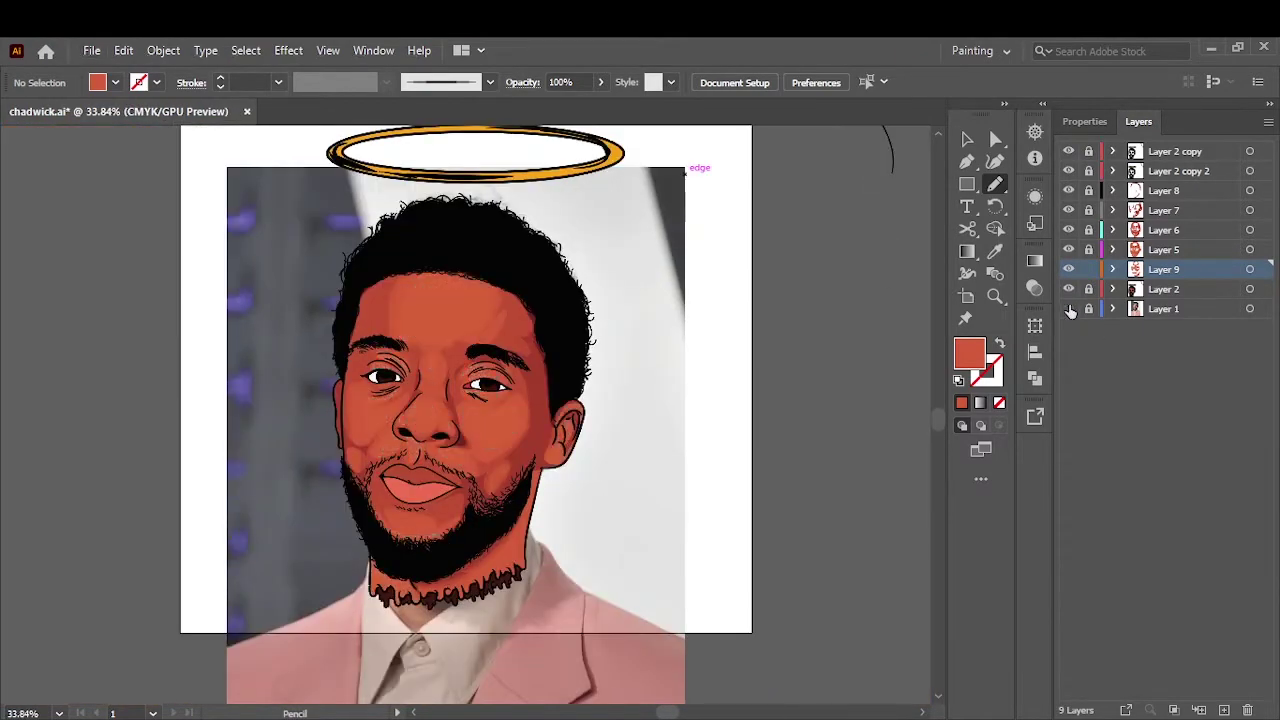
pyautogui.click(1068, 309)
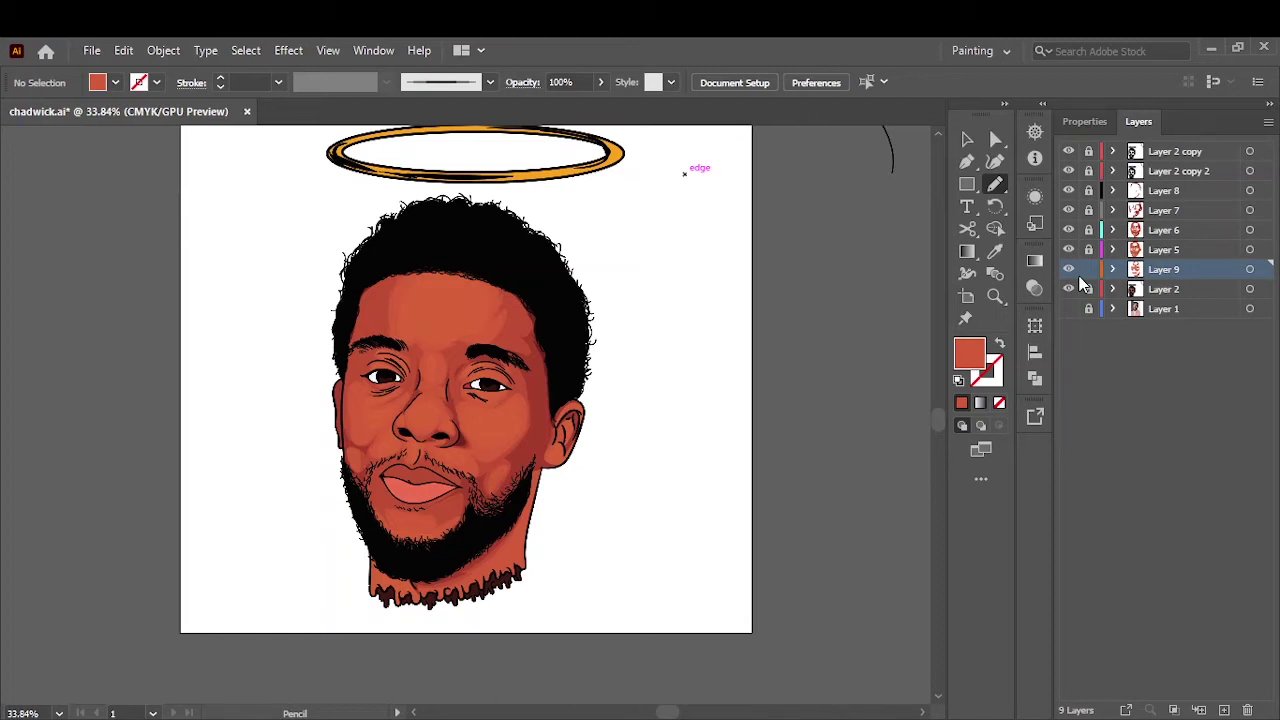
pyautogui.scroll(2, 547, 585)
pyautogui.hotkey('ctrl', 'l')
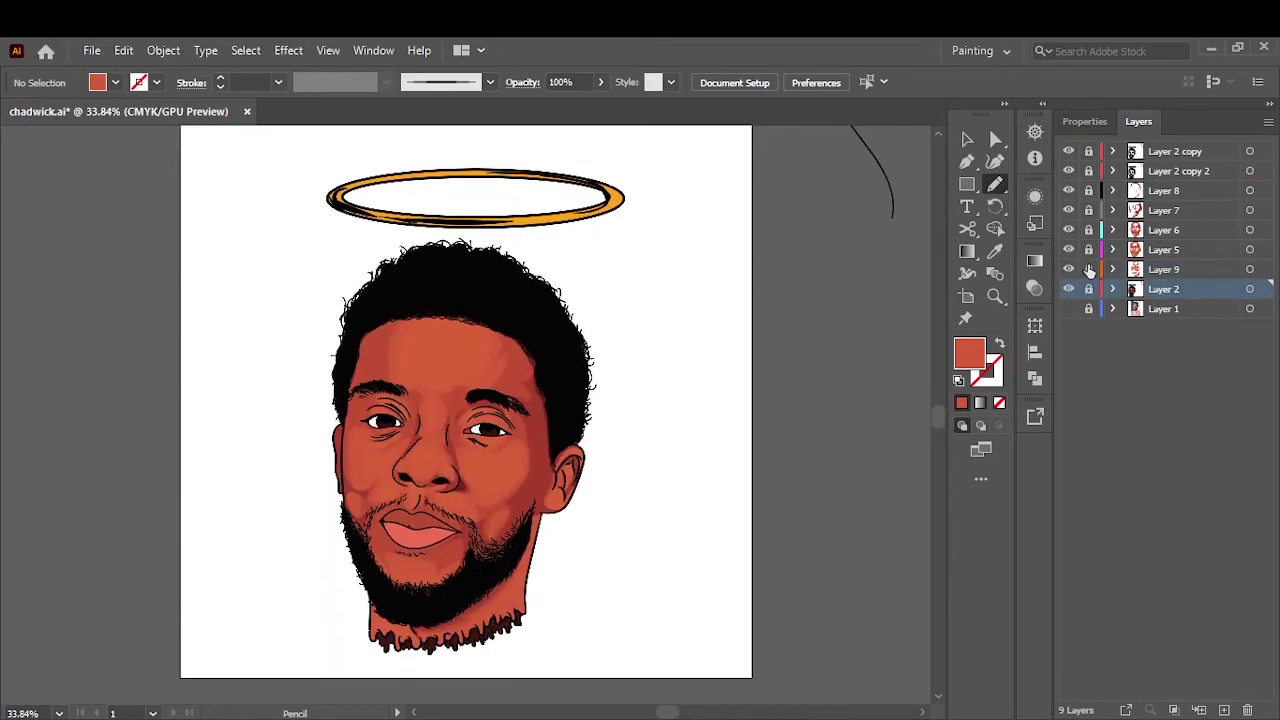
# Draw a lighter orange nose highlight and adjust its colour with Recolor Artwork.
pyautogui.press('i')
pyautogui.doubleClick(968, 352)
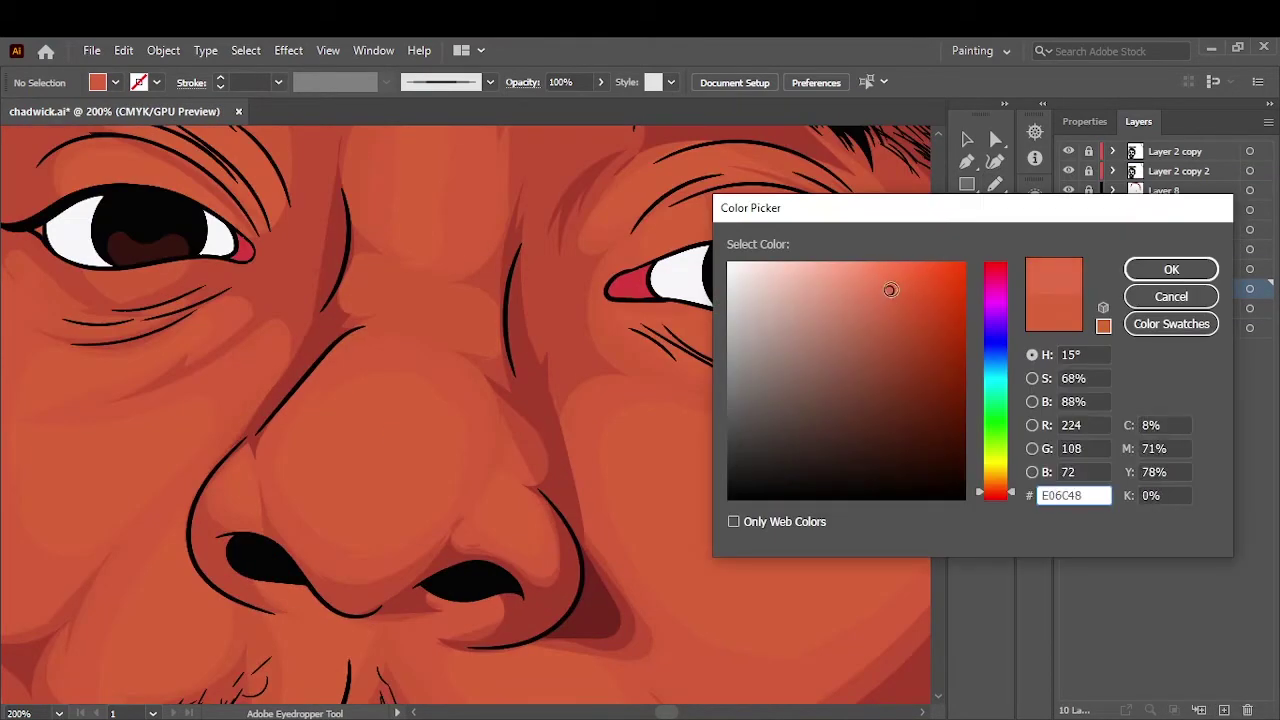
pyautogui.press('Return')
pyautogui.press('n')
pyautogui.moveTo(443, 457); pyautogui.dragTo(330, 470)
pyautogui.hotkey('ctrl', '0')
pyautogui.click(428, 491)
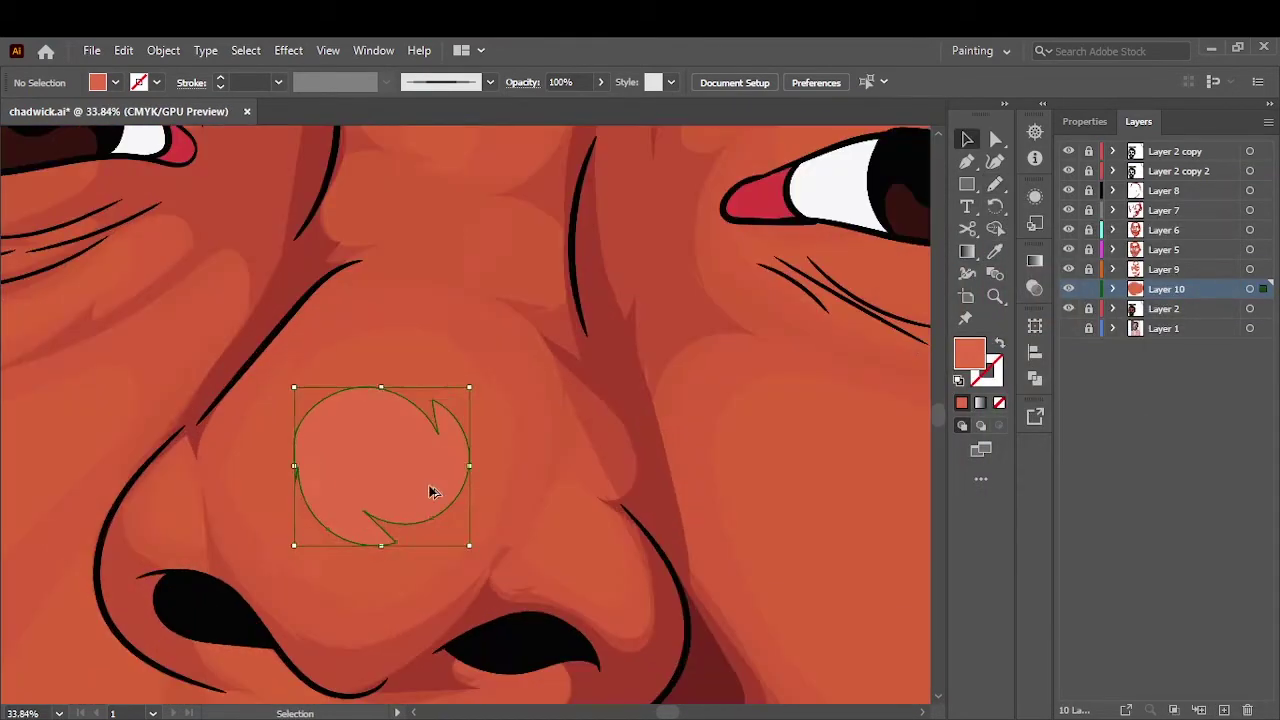
pyautogui.click(123, 50)
pyautogui.click(171, 377)
pyautogui.click(1209, 635)
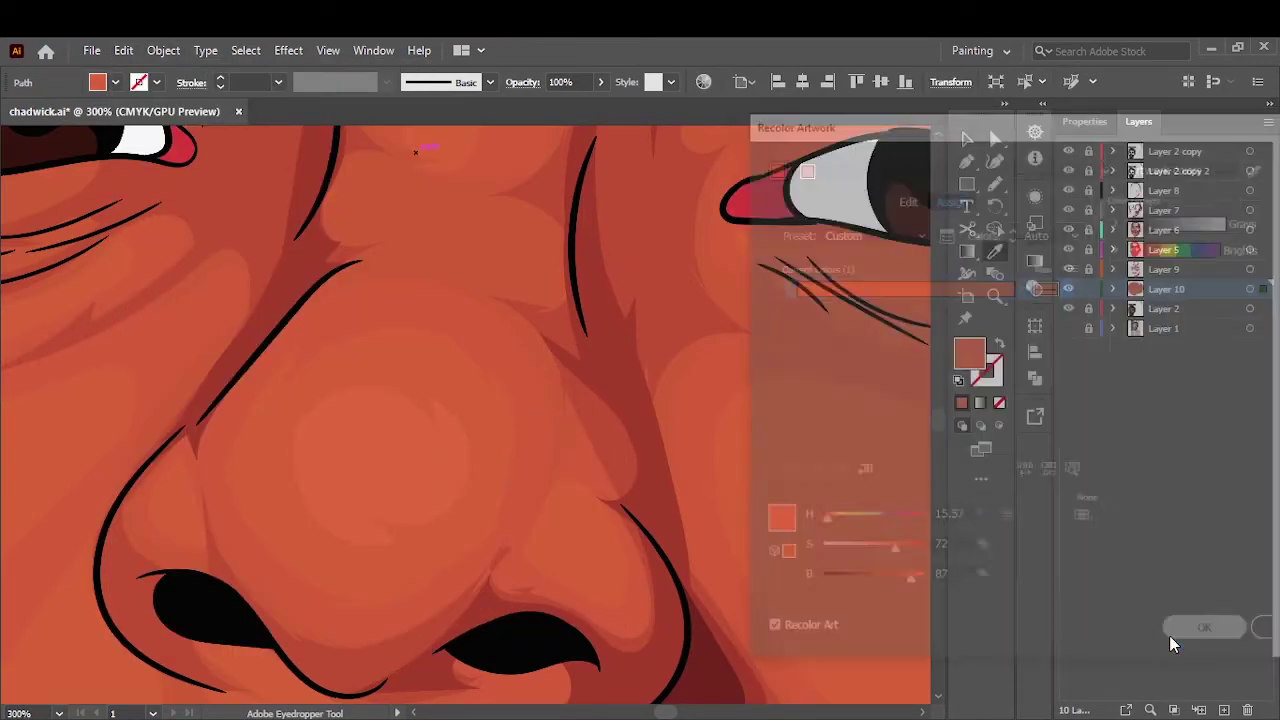
pyautogui.hotkey('ctrl', '0')
# Paint highlight shapes on the left cheek, down the forehead and on the right cheek.
pyautogui.scroll(5, 316, 403)
pyautogui.moveTo(316, 403); pyautogui.dragTo(305, 425)
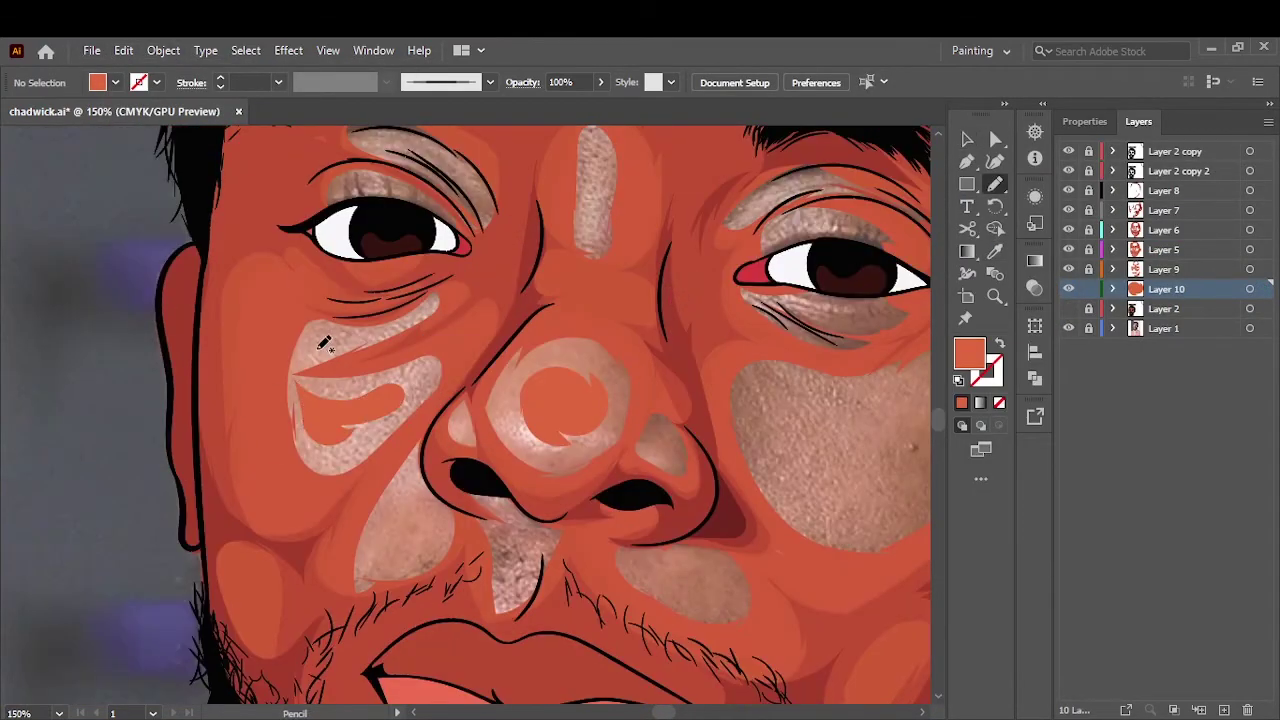
pyautogui.moveTo(430, 300); pyautogui.dragTo(315, 345)
pyautogui.moveTo(588, 150); pyautogui.dragTo(590, 255)
pyautogui.press('v')
pyautogui.moveTo(657, 233); pyautogui.dragTo(467, 143)
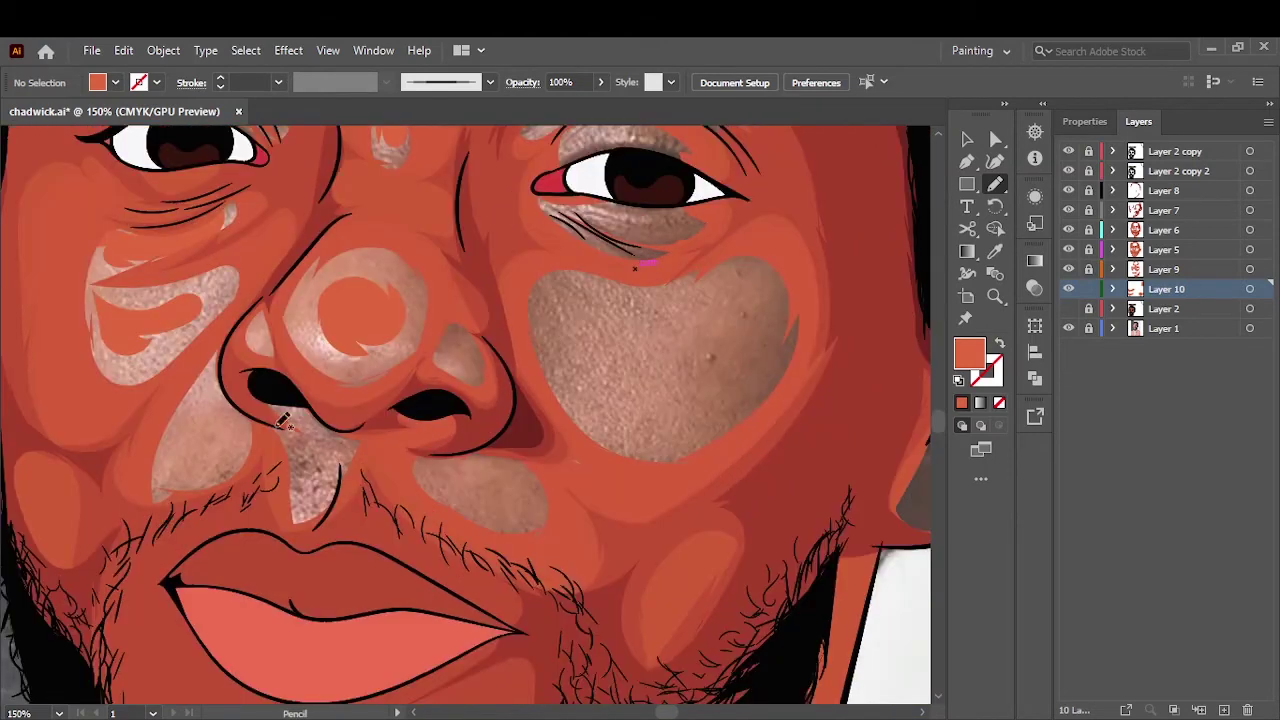
pyautogui.press('n')
pyautogui.moveTo(640, 325); pyautogui.dragTo(648, 330)
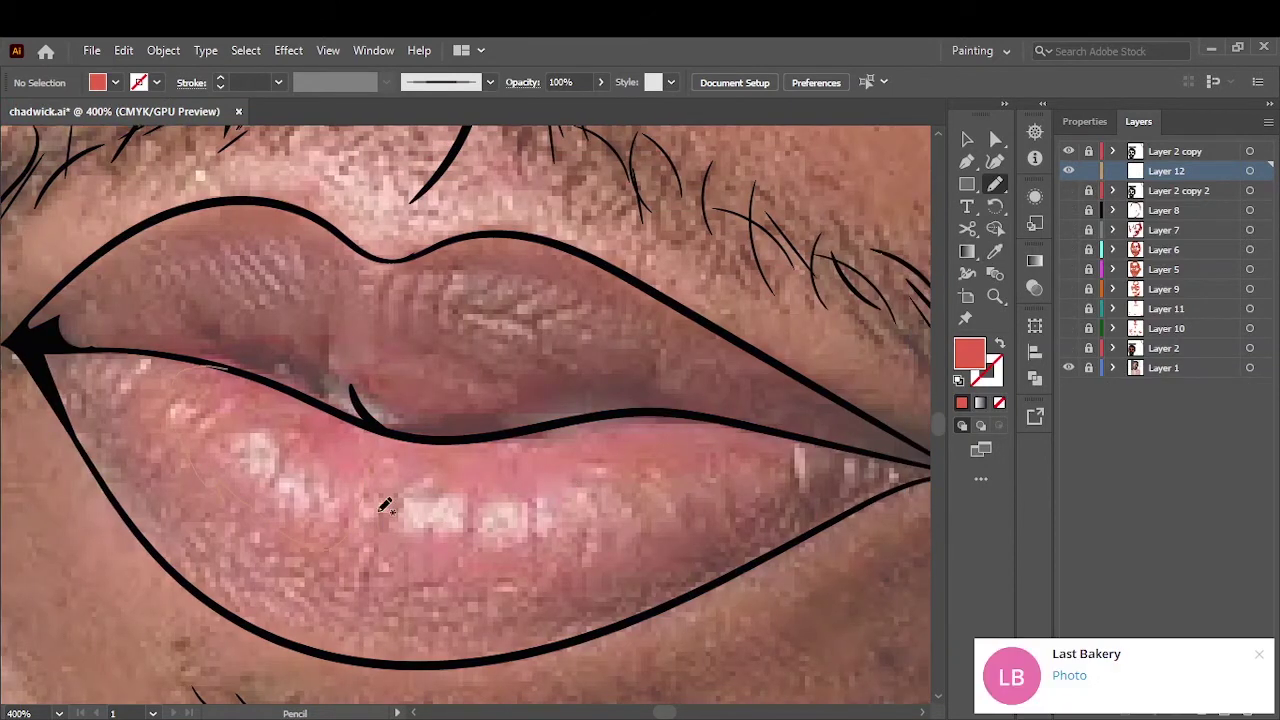
# Draw a lighter highlight shape across the lower lip and check it against the flat colour layer.
pyautogui.moveTo(385, 505); pyautogui.dragTo(118, 346)
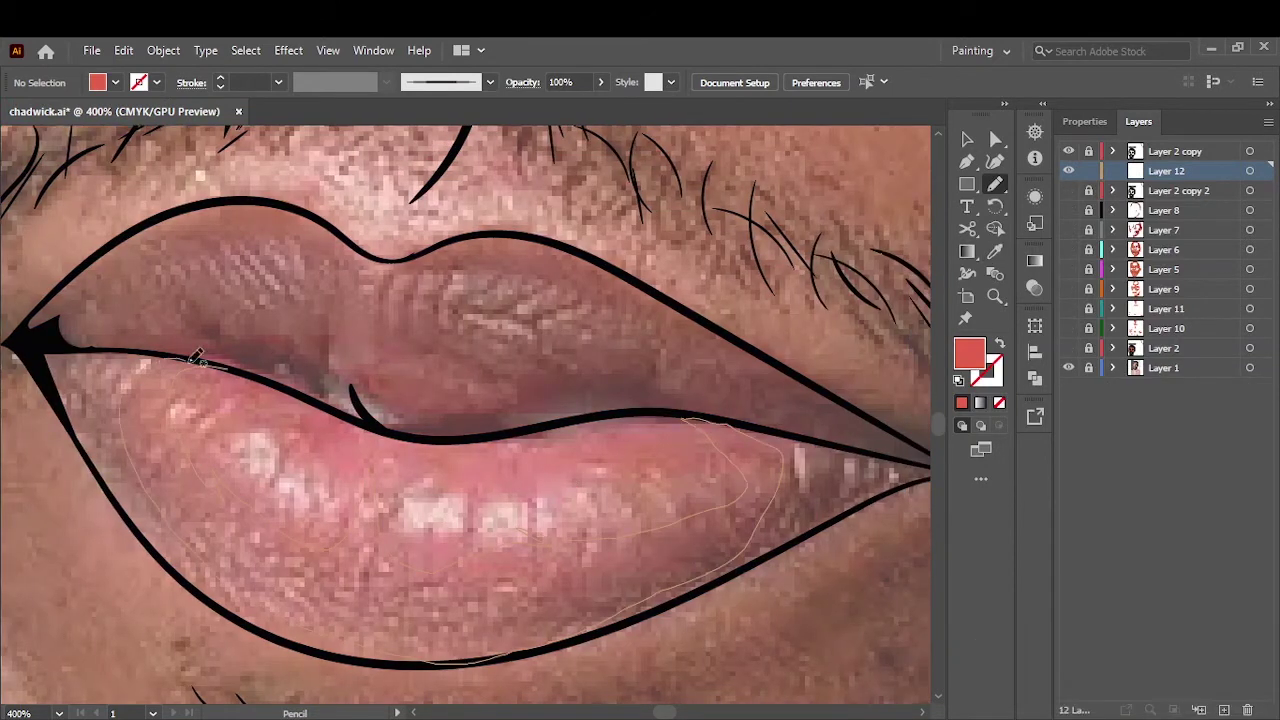
pyautogui.hscroll(5, 270, 248)
pyautogui.moveTo(278, 634); pyautogui.dragTo(330, 626)
pyautogui.hscroll(-3, 391, 597)
pyautogui.click(1068, 348)
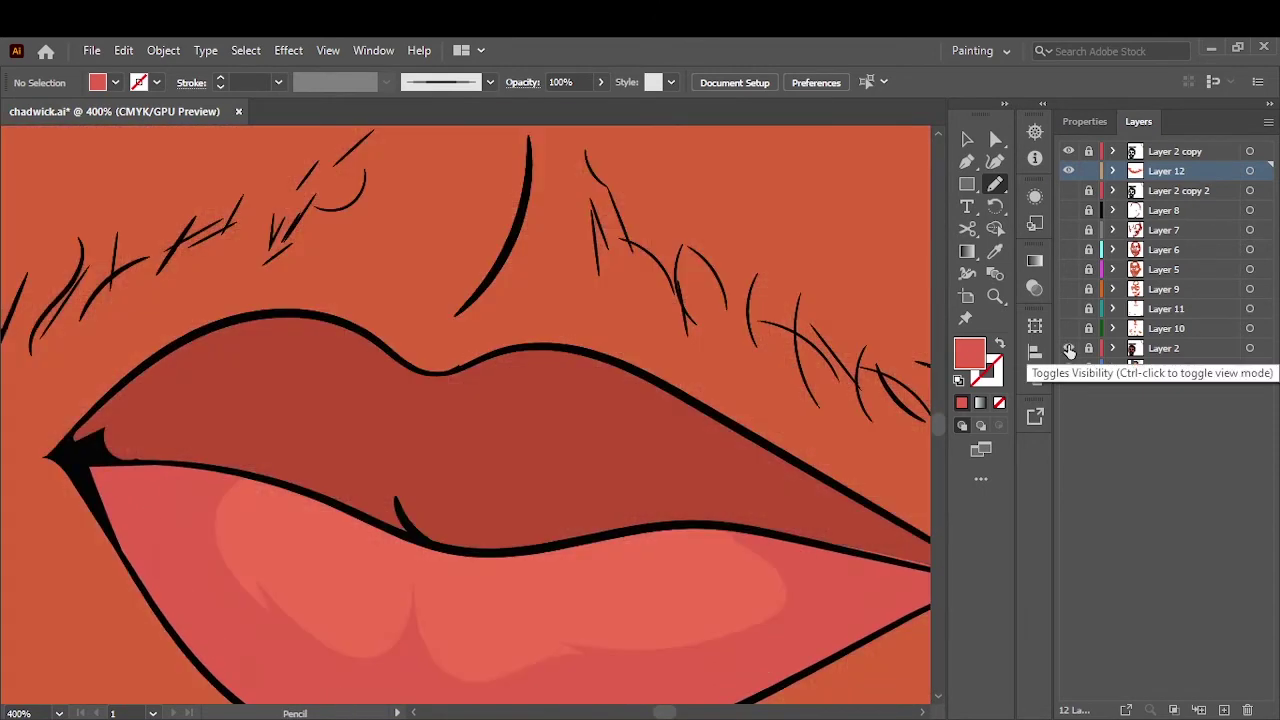
pyautogui.scroll(-1, 672, 534)
pyautogui.scroll(1, 672, 534)
# Switch the fill to dark red and shade both sides of the upper lip.
pyautogui.doubleClick(969, 353)
pyautogui.click(1057, 491)
pyautogui.click(1068, 348)
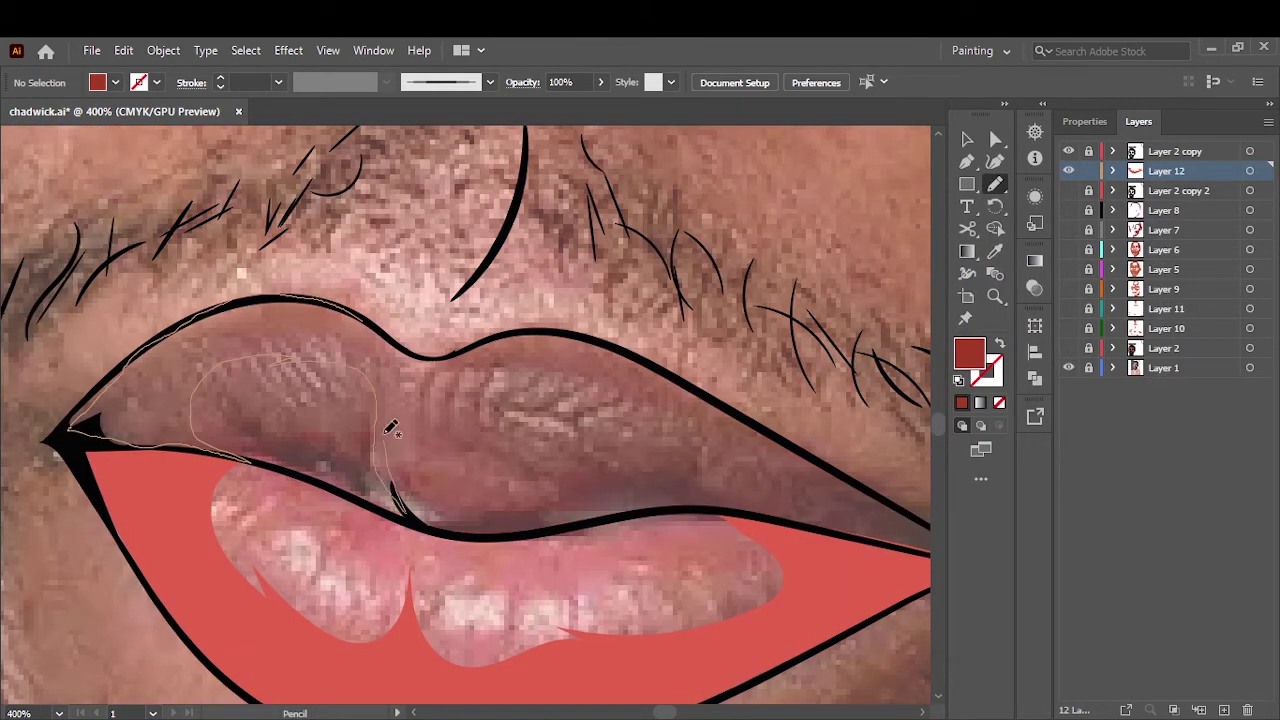
pyautogui.moveTo(391, 428); pyautogui.dragTo(160, 420)
pyautogui.moveTo(408, 527); pyautogui.dragTo(410, 524)
pyautogui.moveTo(428, 518)
pyautogui.mouseDown()
pyautogui.moveTo(457, 471)
pyautogui.moveTo(449, 459)
pyautogui.mouseUp()
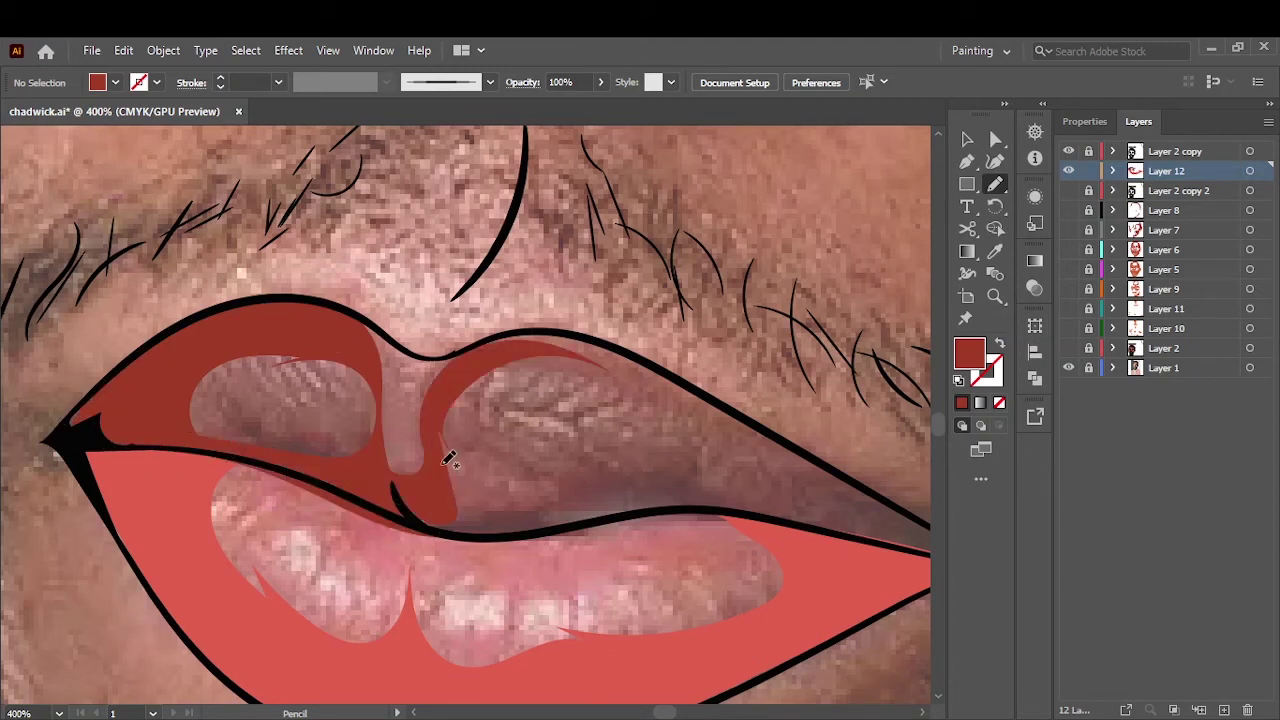
pyautogui.hscroll(5, 495, 430)
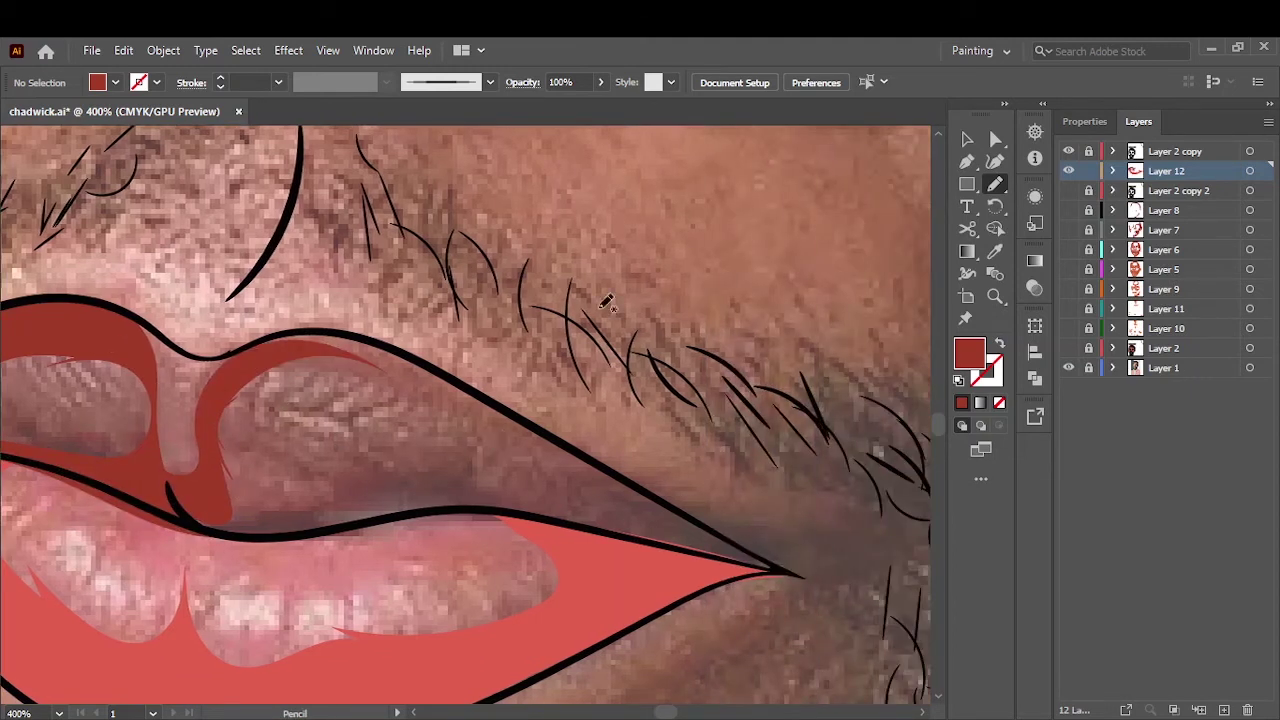
pyautogui.hscroll(2, 605, 302)
pyautogui.moveTo(447, 400); pyautogui.dragTo(360, 437)
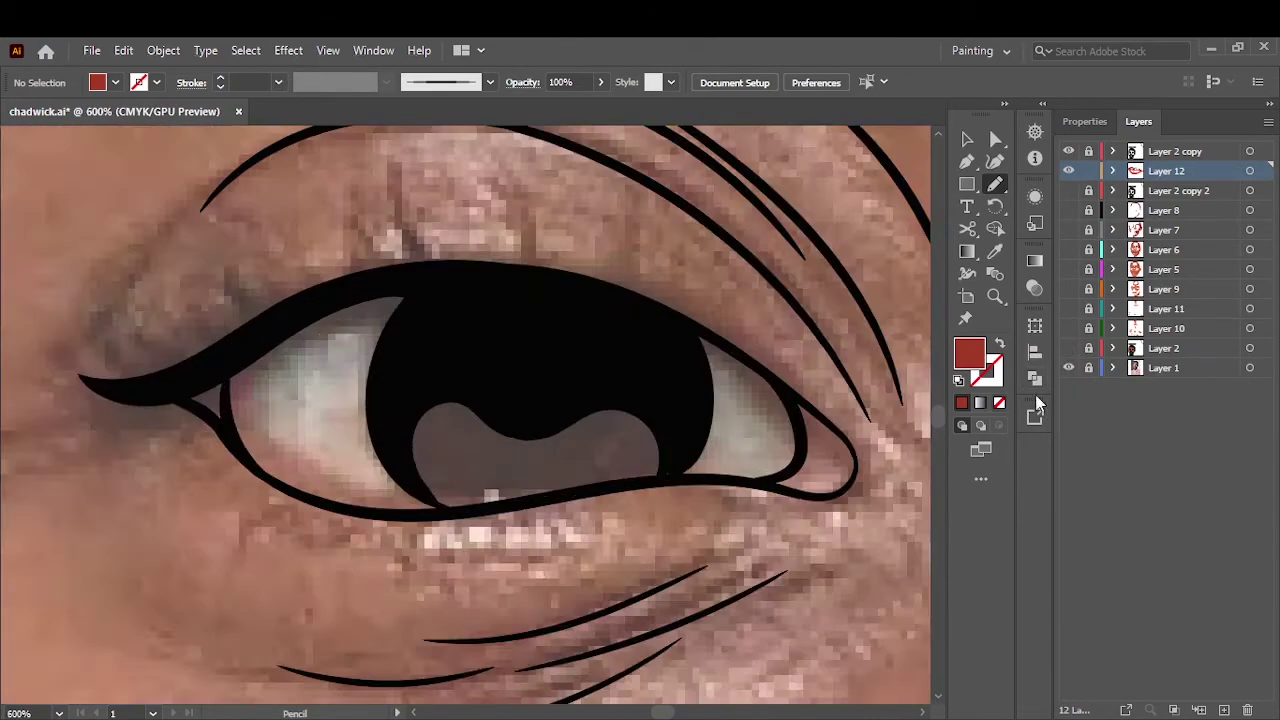
# Set a light purple fill and draw a lavender shadow across the eye white.
pyautogui.click(1068, 348)
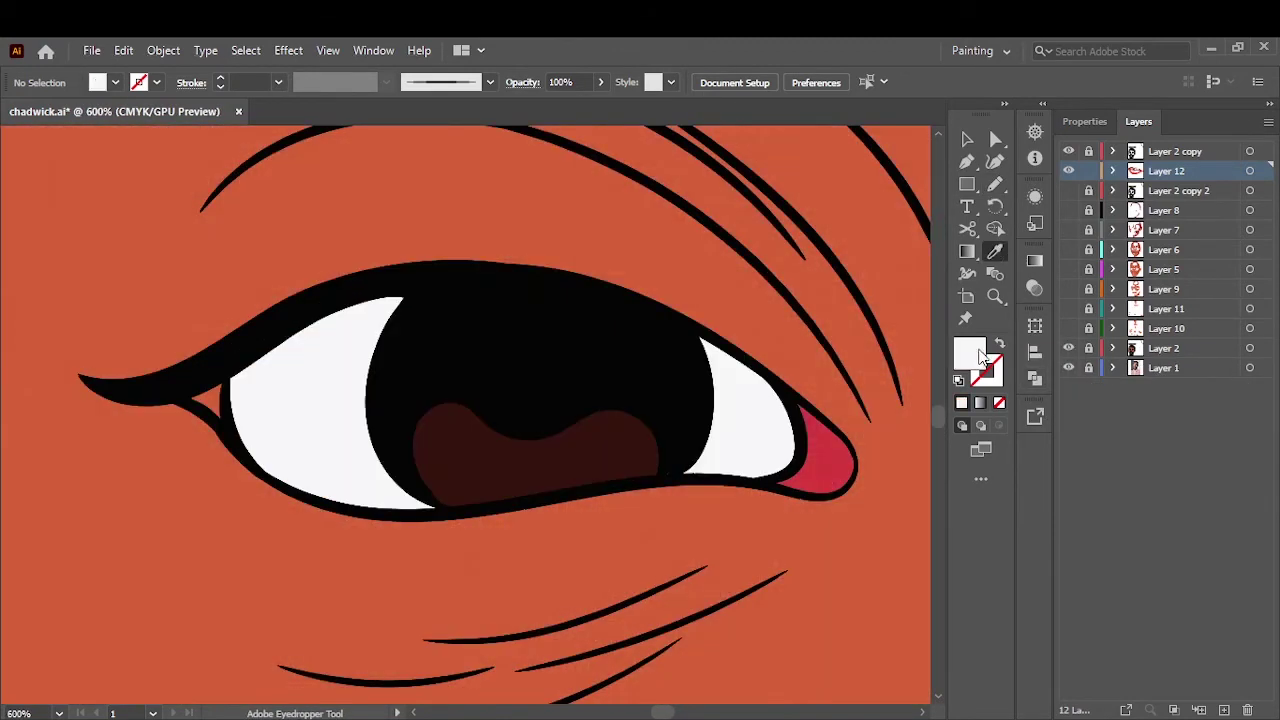
pyautogui.doubleClick(969, 352)
pyautogui.click(1169, 266)
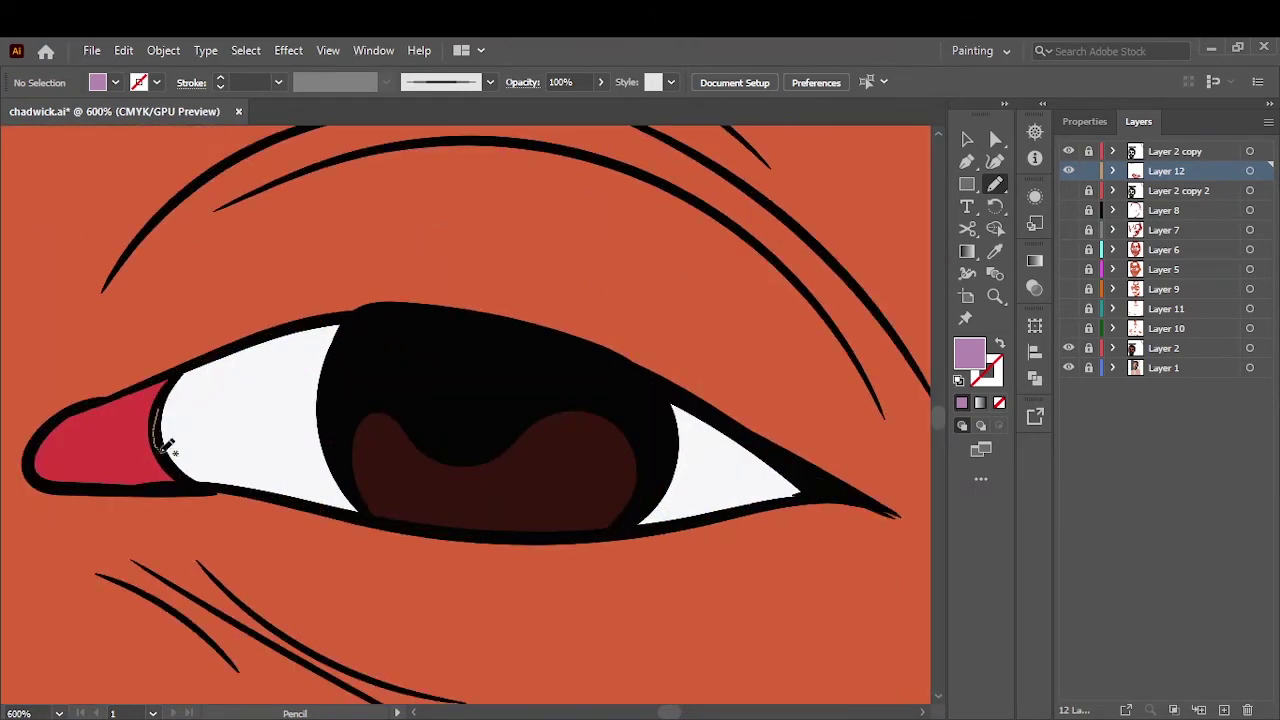
pyautogui.moveTo(165, 448); pyautogui.dragTo(523, 357)
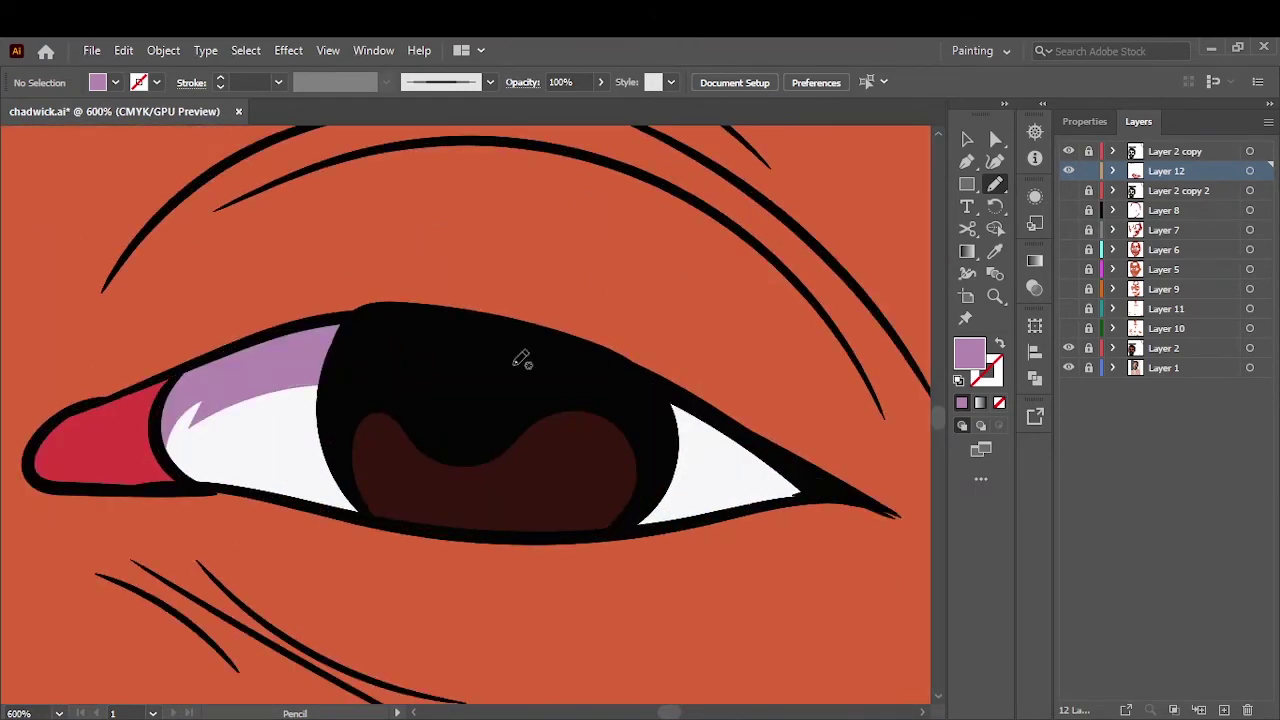
# Switch to a dark brown fill and draw a dark shape inside the iris.
pyautogui.doubleClick(969, 352)
pyautogui.click(1147, 299)
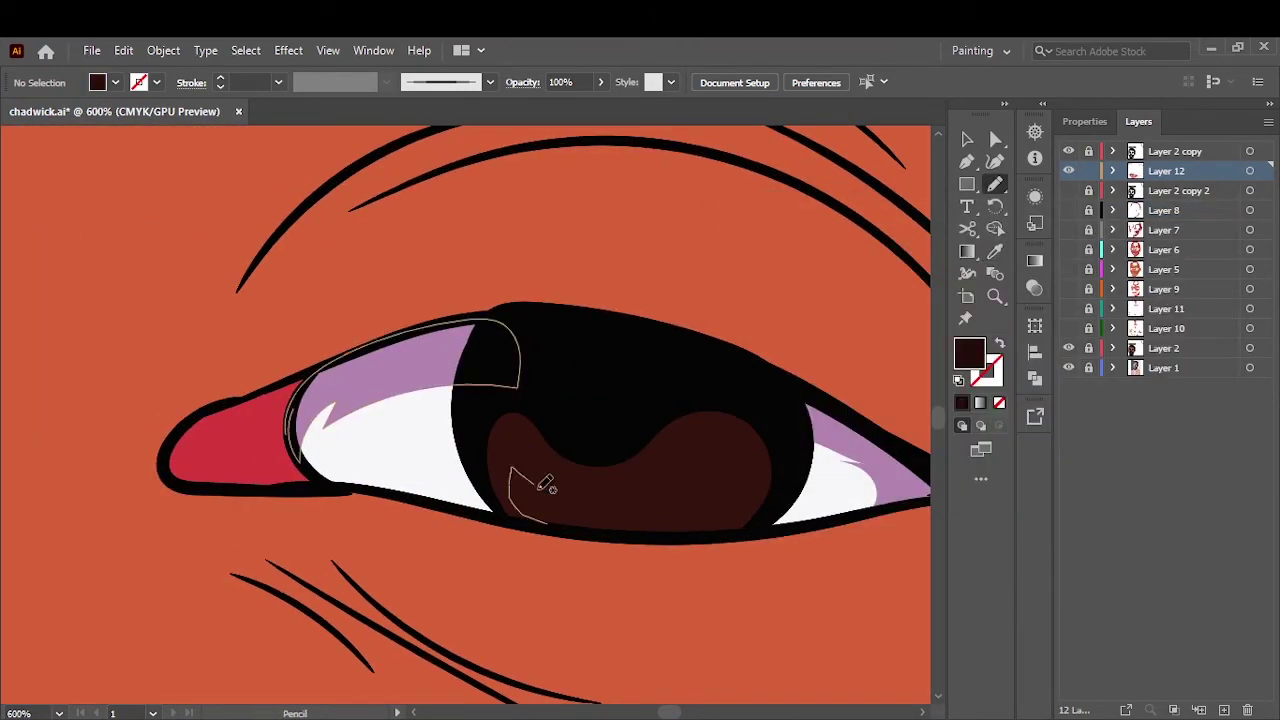
pyautogui.moveTo(505, 455); pyautogui.dragTo(457, 423)
pyautogui.scroll(5, 210, 487)
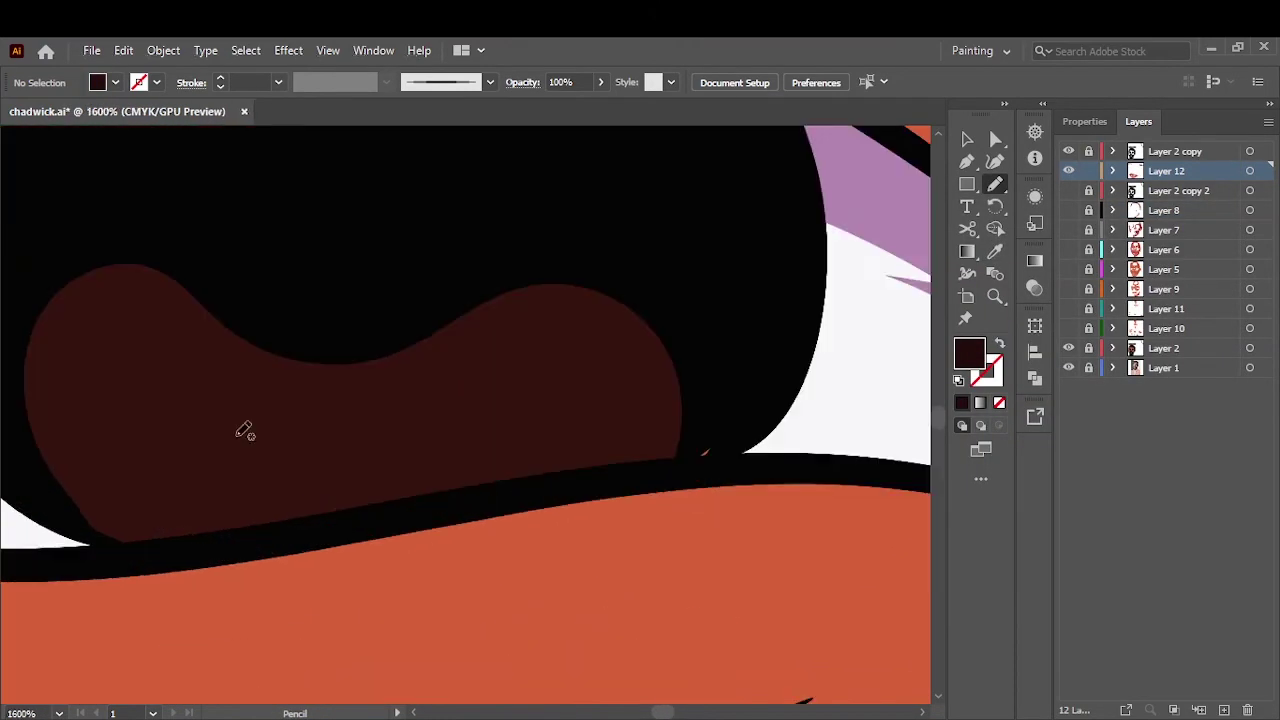
pyautogui.moveTo(243, 429); pyautogui.dragTo(176, 549)
pyautogui.hotkey('ctrl', '0')
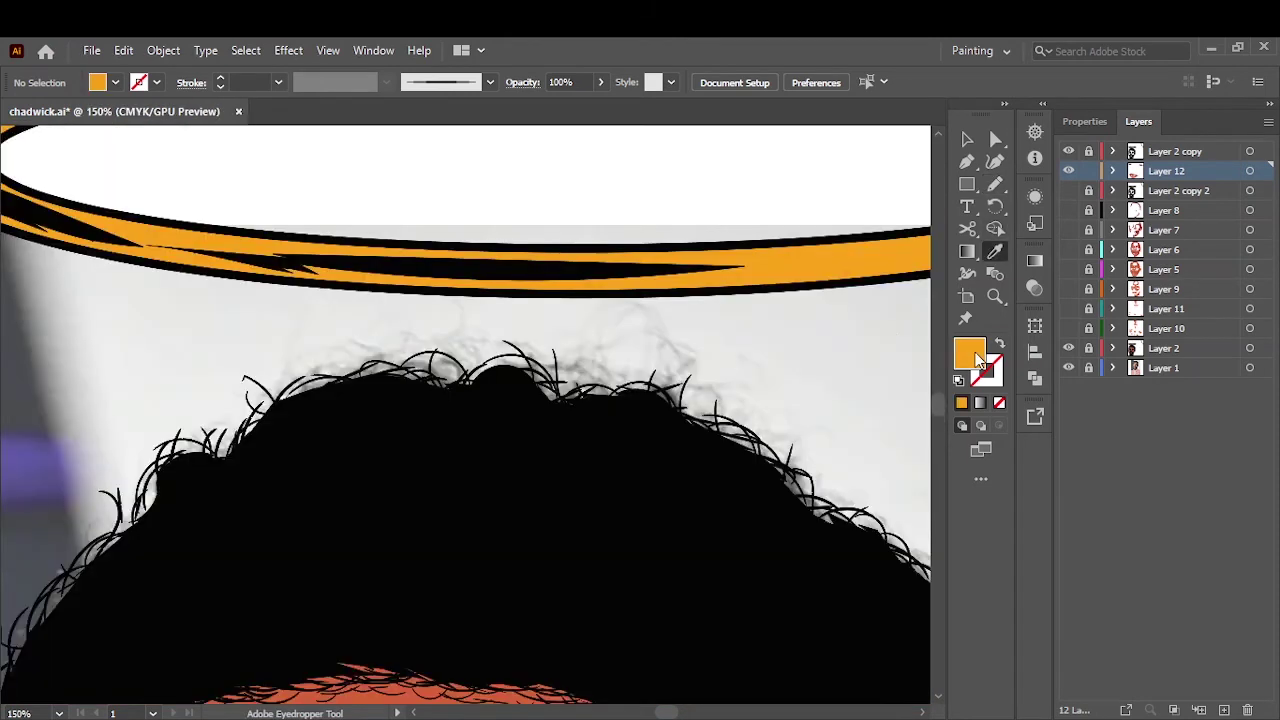
# Set the fill to orange and draw shading along the halo's lower edge.
pyautogui.doubleClick(969, 352)
pyautogui.click(1171, 269)
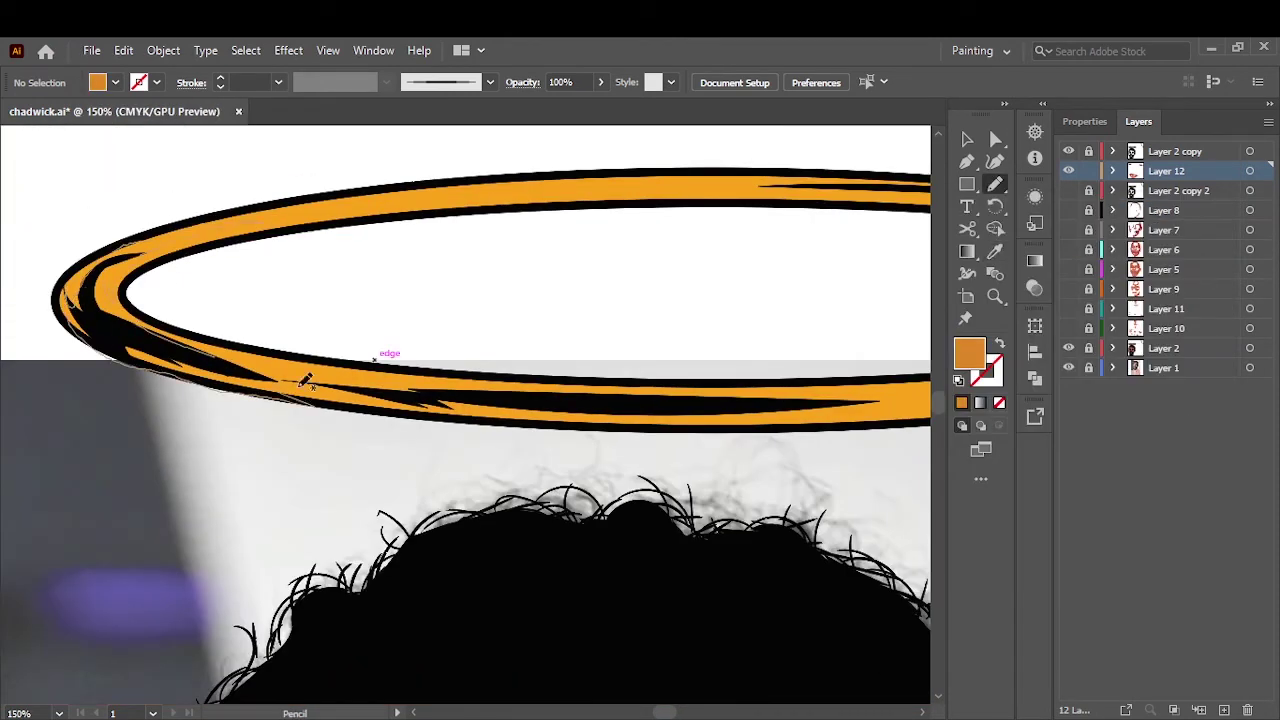
pyautogui.moveTo(305, 381); pyautogui.dragTo(330, 386)
pyautogui.moveTo(228, 372); pyautogui.dragTo(510, 405)
# Hide the reference photo layer and shade the halo's right and inner right edges.
pyautogui.click(1068, 368)
pyautogui.hscroll(10, 465, 400)
pyautogui.moveTo(640, 305); pyautogui.dragTo(510, 213)
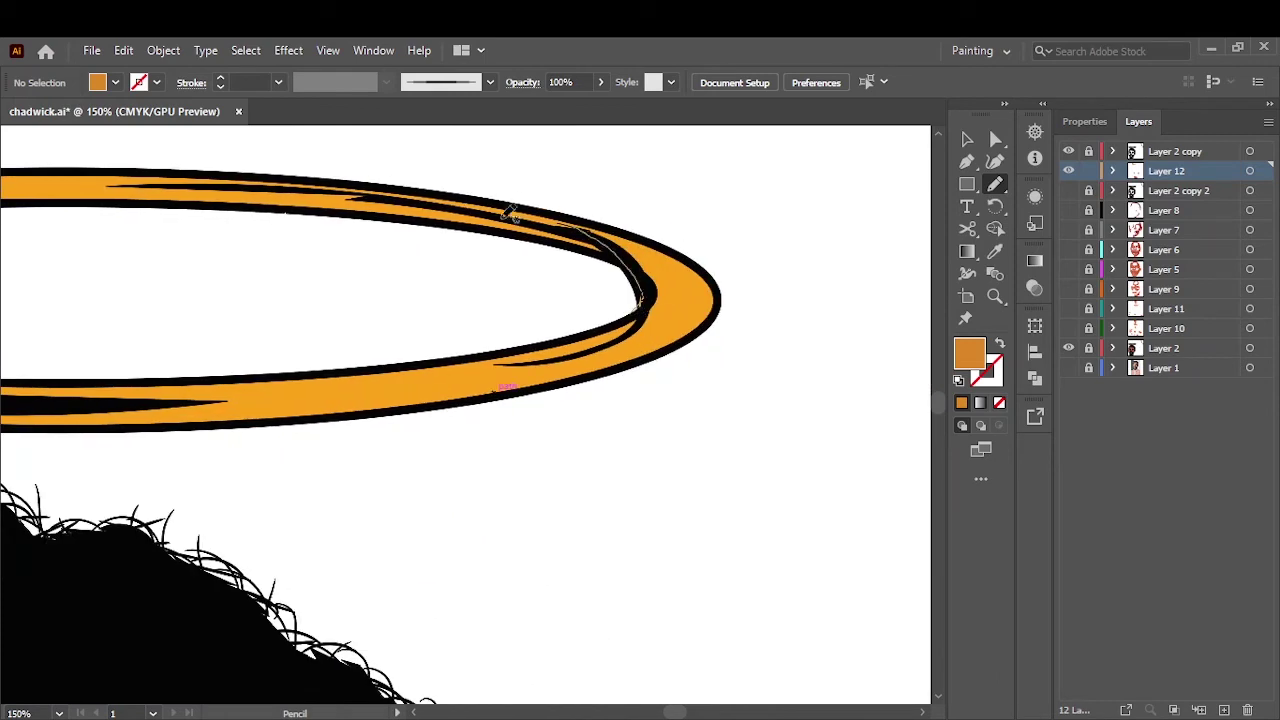
pyautogui.moveTo(622, 347); pyautogui.dragTo(510, 362)
pyautogui.hscroll(-10, 585, 292)
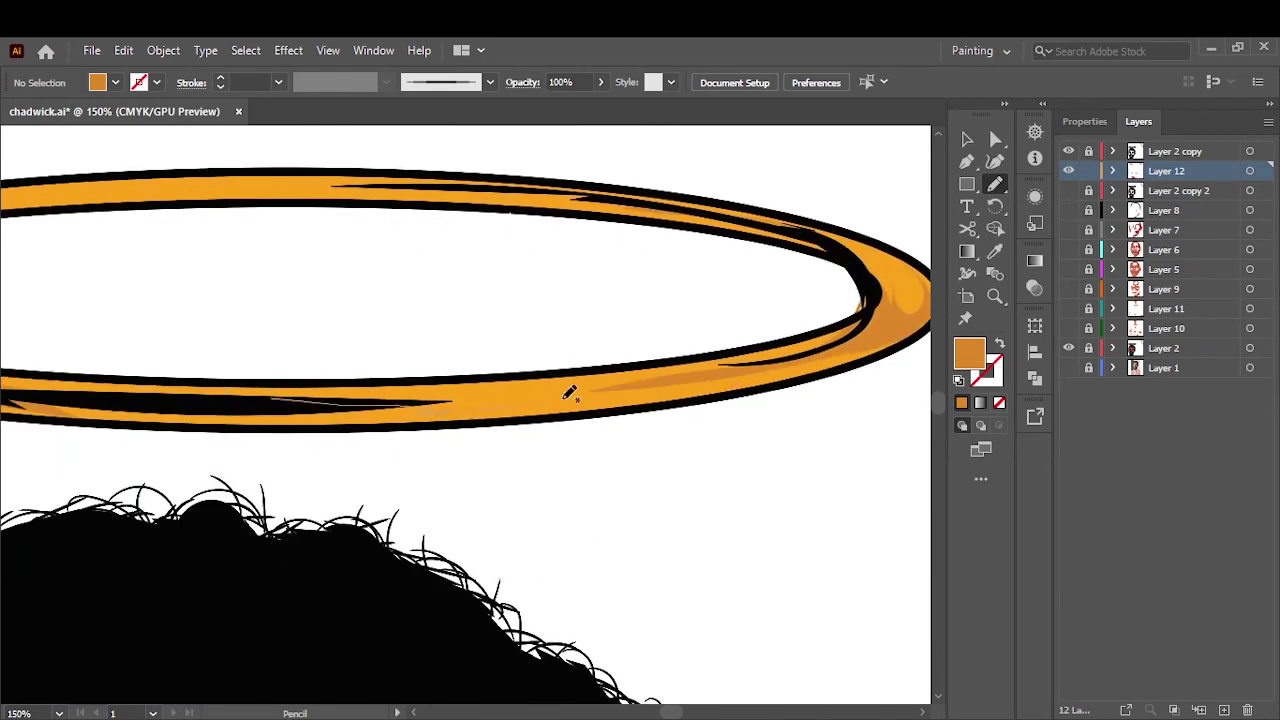
pyautogui.scroll(4, 614, 275)
pyautogui.moveTo(688, 287); pyautogui.dragTo(690, 288)
# Add a new Layer 13 for halo shading with a darker orange fill.
pyautogui.hotkey('ctrl', '0')
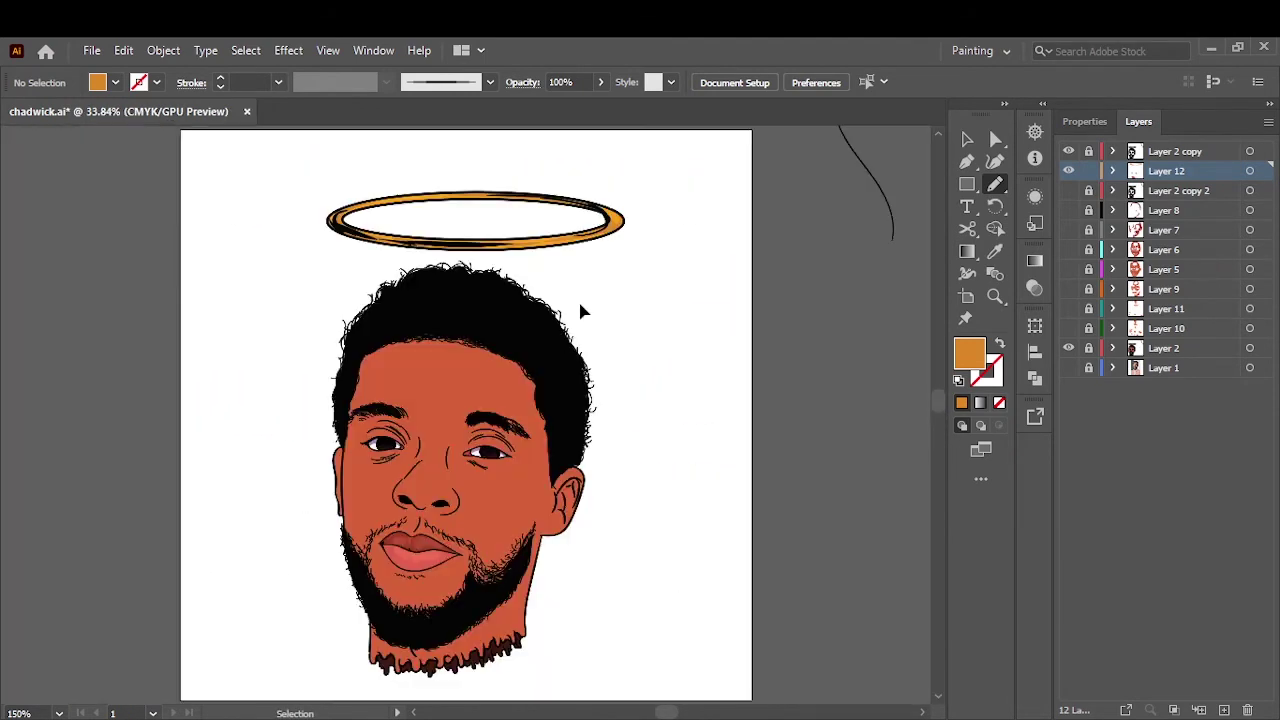
pyautogui.hotkey('ctrl', '+')
pyautogui.hotkey('ctrl', '+')
pyautogui.scroll(-2, 700, 390)
pyautogui.scroll(5, 486, 428)
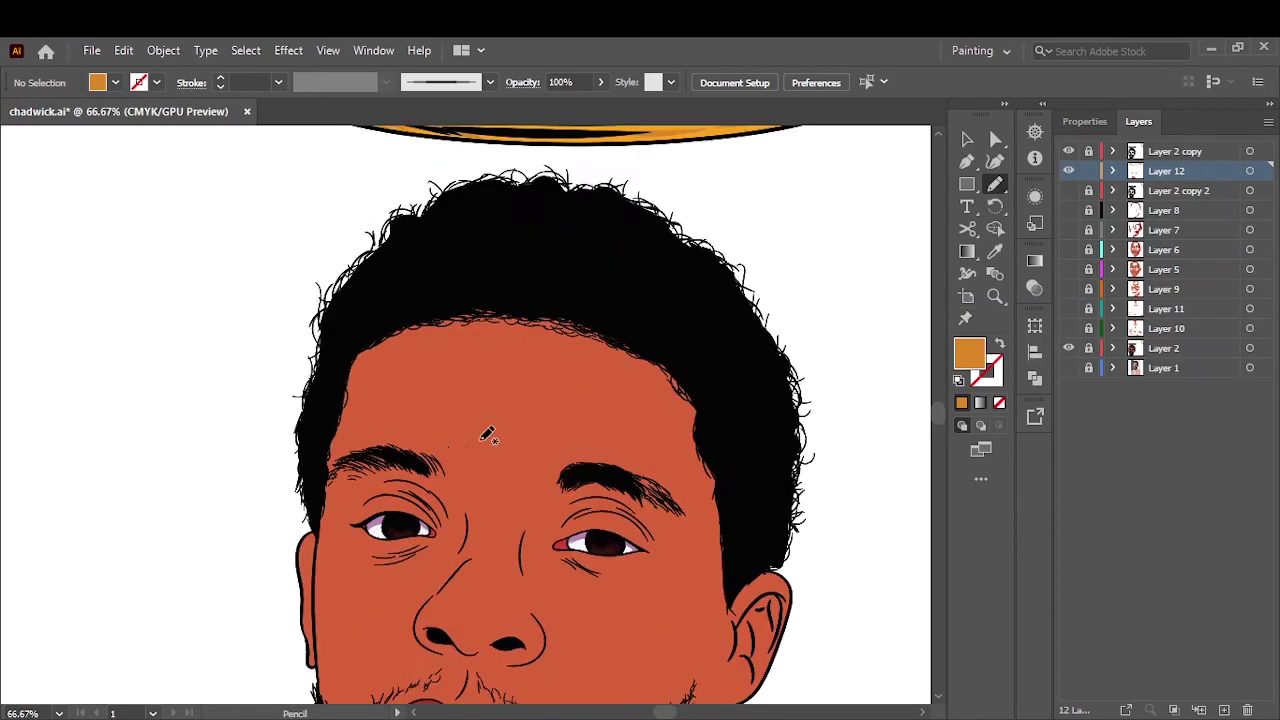
pyautogui.hotkey('ctrl', 'l')
pyautogui.doubleClick(969, 352)
pyautogui.click(1180, 271)
# Draw darker orange shading strokes along the halo's side and lower edge.
pyautogui.hotkey('ctrl', '+')
pyautogui.hotkey('ctrl', '+')
pyautogui.hotkey('ctrl', '+')
pyautogui.scroll(3, 405, 234)
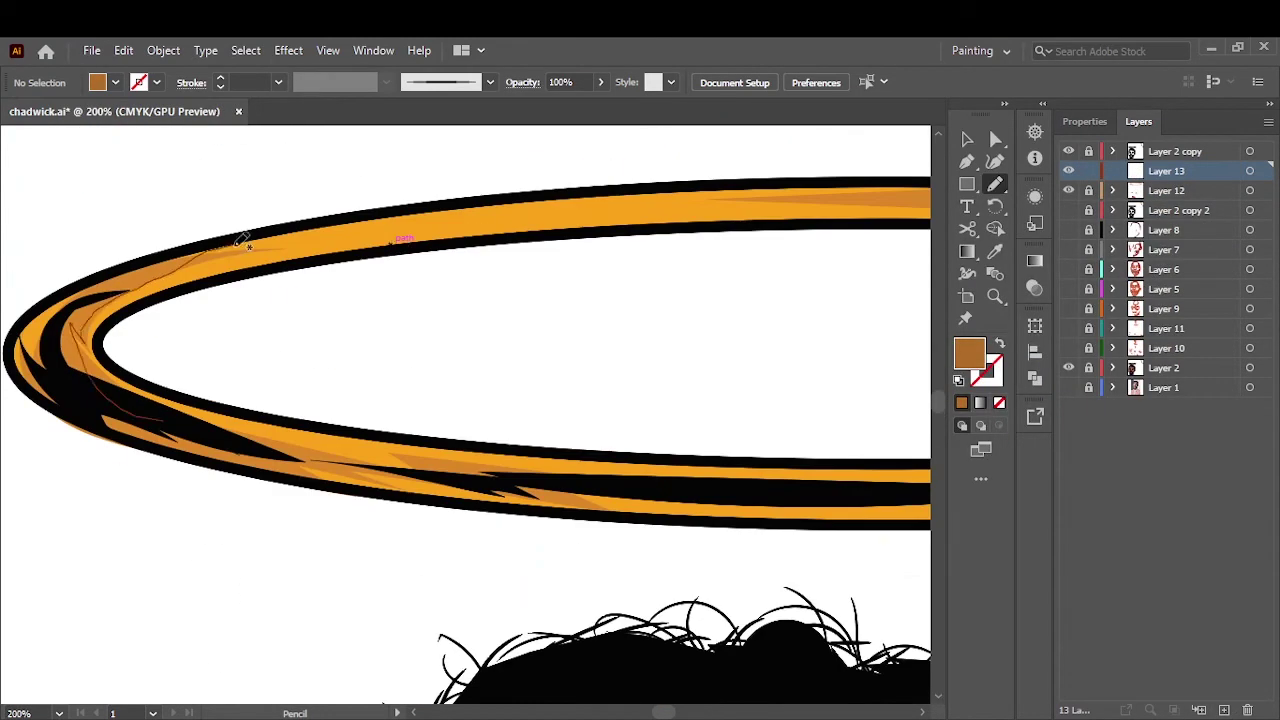
pyautogui.moveTo(68, 400); pyautogui.dragTo(76, 328)
pyautogui.moveTo(470, 484)
pyautogui.mouseDown()
pyautogui.moveTo(443, 451)
pyautogui.moveTo(414, 451)
pyautogui.mouseUp()
pyautogui.hscroll(5, 509, 486)
# Add darker shading strokes along the halo's outer and top edges.
pyautogui.hotkey('ctrl', '-')
pyautogui.hotkey('ctrl', '-')
pyautogui.hotkey('ctrl', '-')
pyautogui.scroll(3, 724, 394)
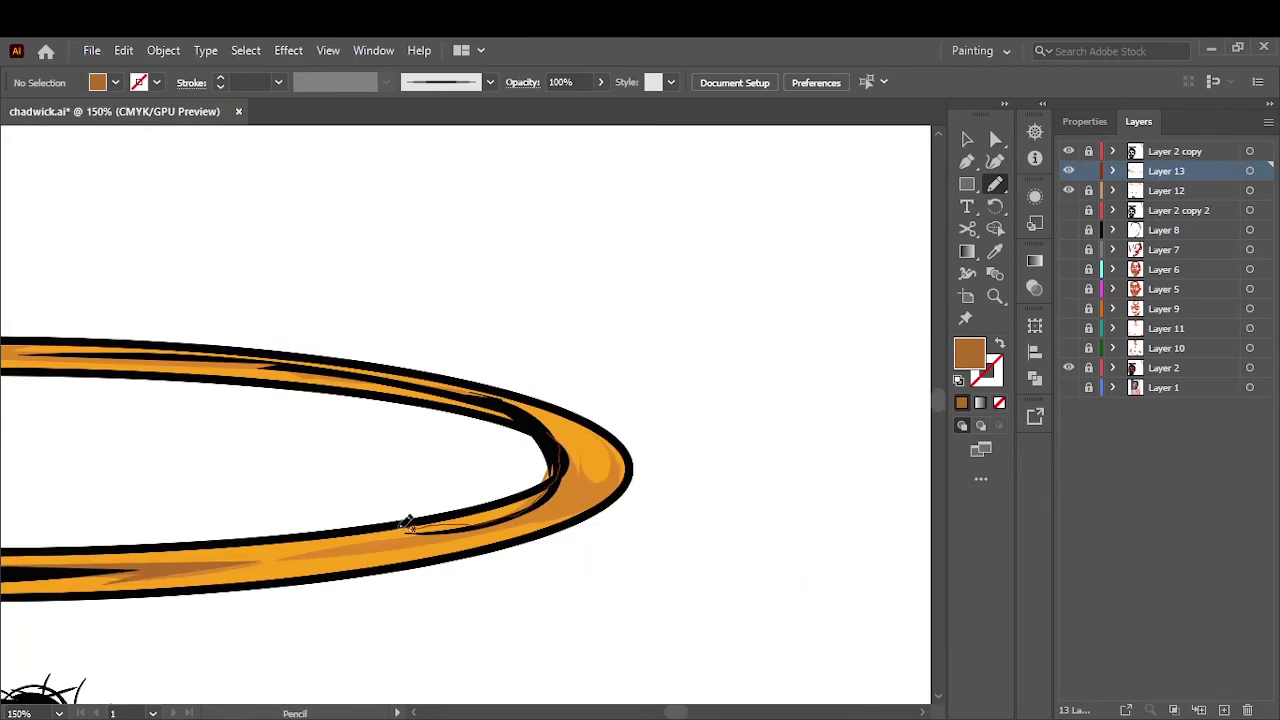
pyautogui.moveTo(414, 523)
pyautogui.mouseDown()
pyautogui.moveTo(580, 452)
pyautogui.moveTo(600, 470)
pyautogui.mouseUp()
pyautogui.scroll(1, 352, 360)
pyautogui.moveTo(312, 486); pyautogui.dragTo(778, 508)
pyautogui.hotkey('ctrl', '0')
# Sample the lip pink with the Eyedropper and draw a darker shadow on the lower lip.
pyautogui.click(995, 251)
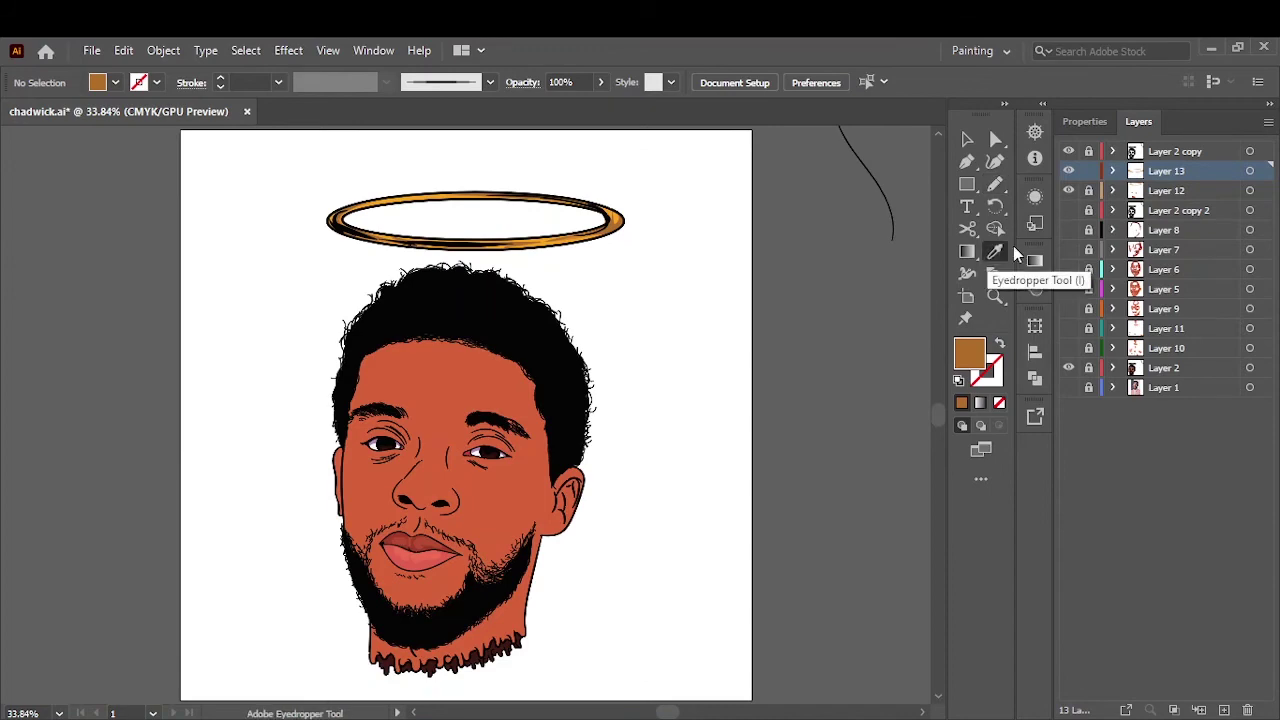
pyautogui.scroll(5, 419, 543)
pyautogui.click(514, 457)
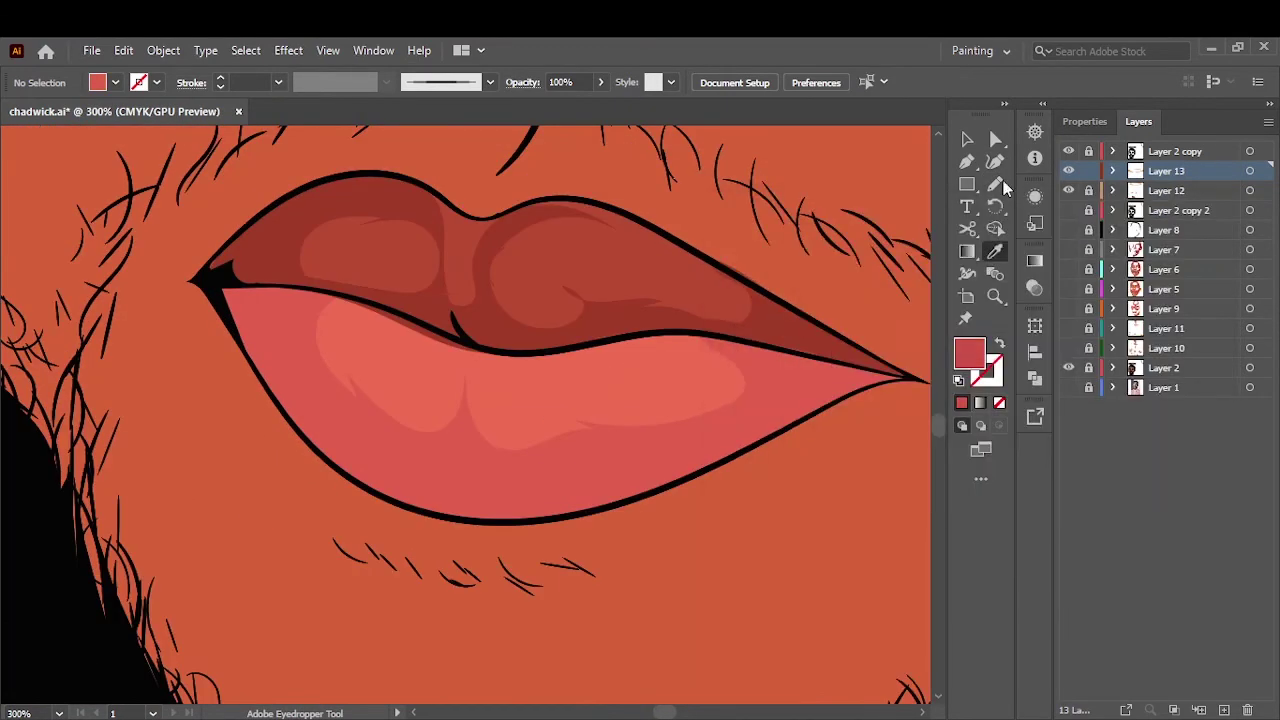
pyautogui.press('n')
pyautogui.moveTo(776, 356); pyautogui.dragTo(748, 408)
pyautogui.moveTo(856, 390); pyautogui.dragTo(905, 380)
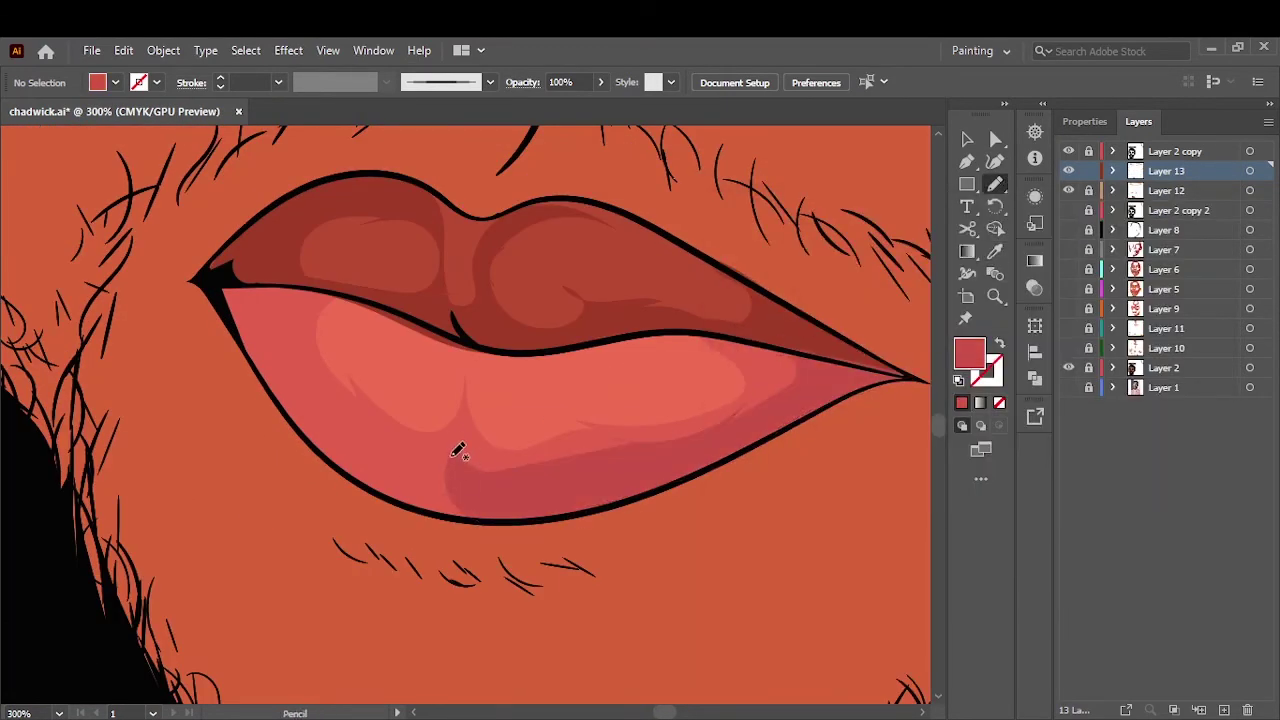
# Sample a lavender from the artwork and set a darker purple fill for eye shading.
pyautogui.scroll(-5, 476, 511)
pyautogui.scroll(8, 337, 400)
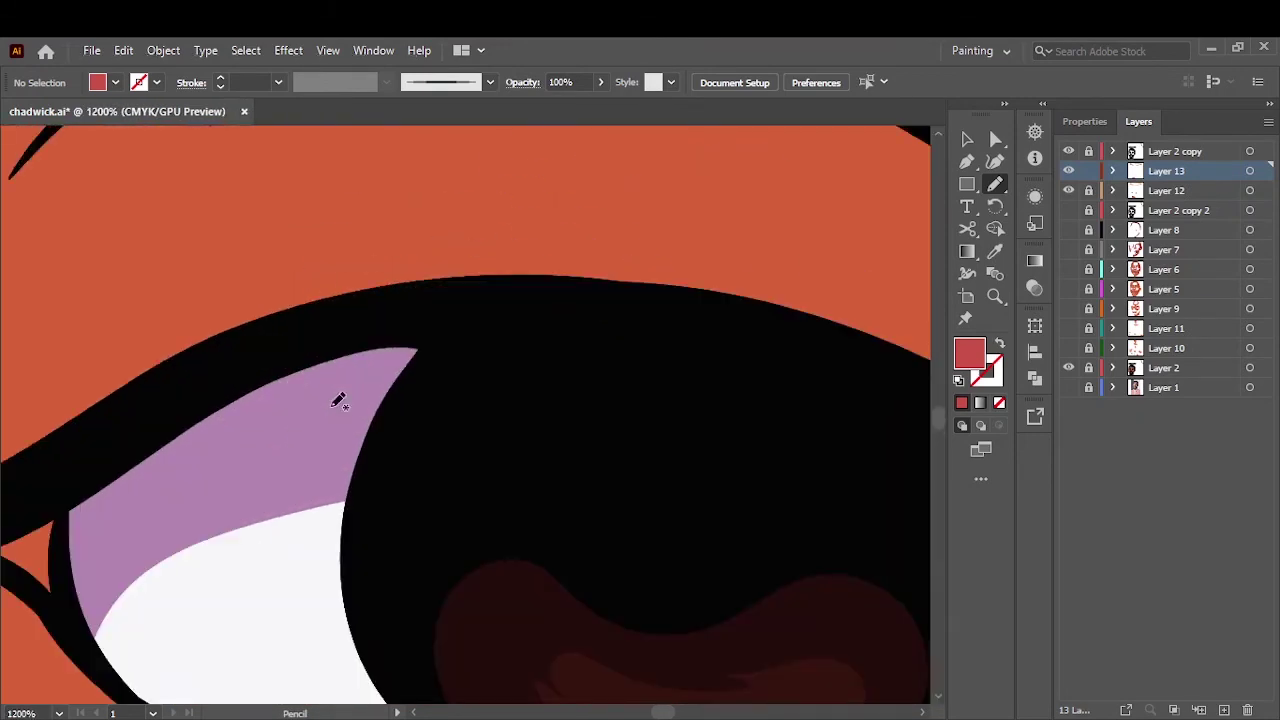
pyautogui.press('i')
pyautogui.doubleClick(969, 352)
pyautogui.press('Escape')
pyautogui.click(337, 400)
pyautogui.doubleClick(969, 352)
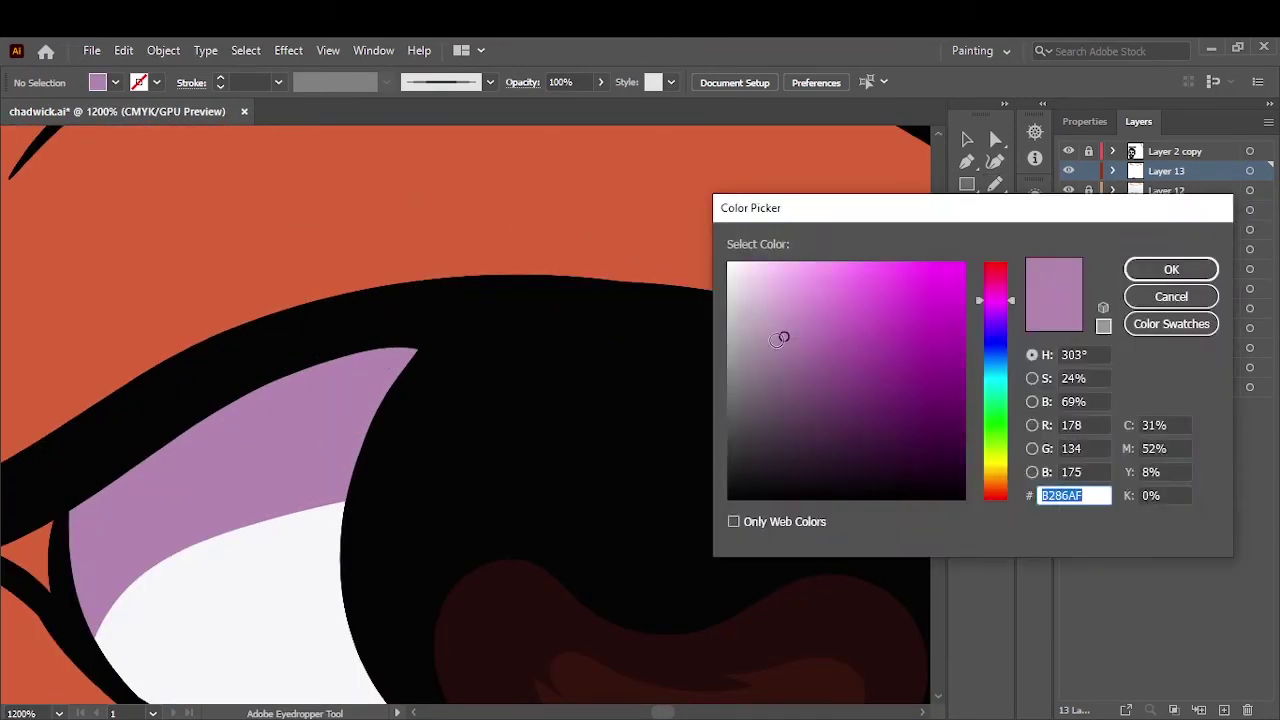
pyautogui.click(1171, 266)
# Draw purple shading along the upper eyelid.
pyautogui.press('n')
pyautogui.scroll(-2, 42, 472)
pyautogui.scroll(1, 42, 472)
pyautogui.scroll(-2, 657, 408)
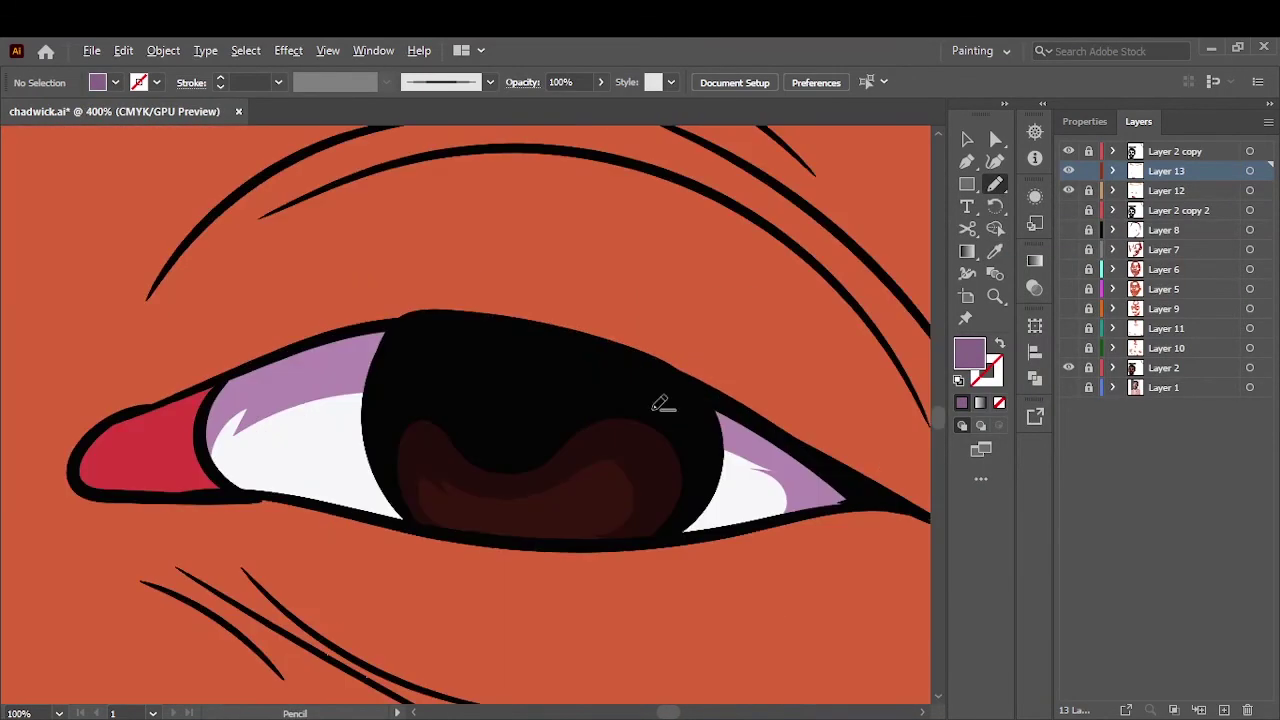
pyautogui.moveTo(385, 408); pyautogui.dragTo(268, 360)
# Set a dark brown fill and draw a shading shape on the iris.
pyautogui.doubleClick(969, 352)
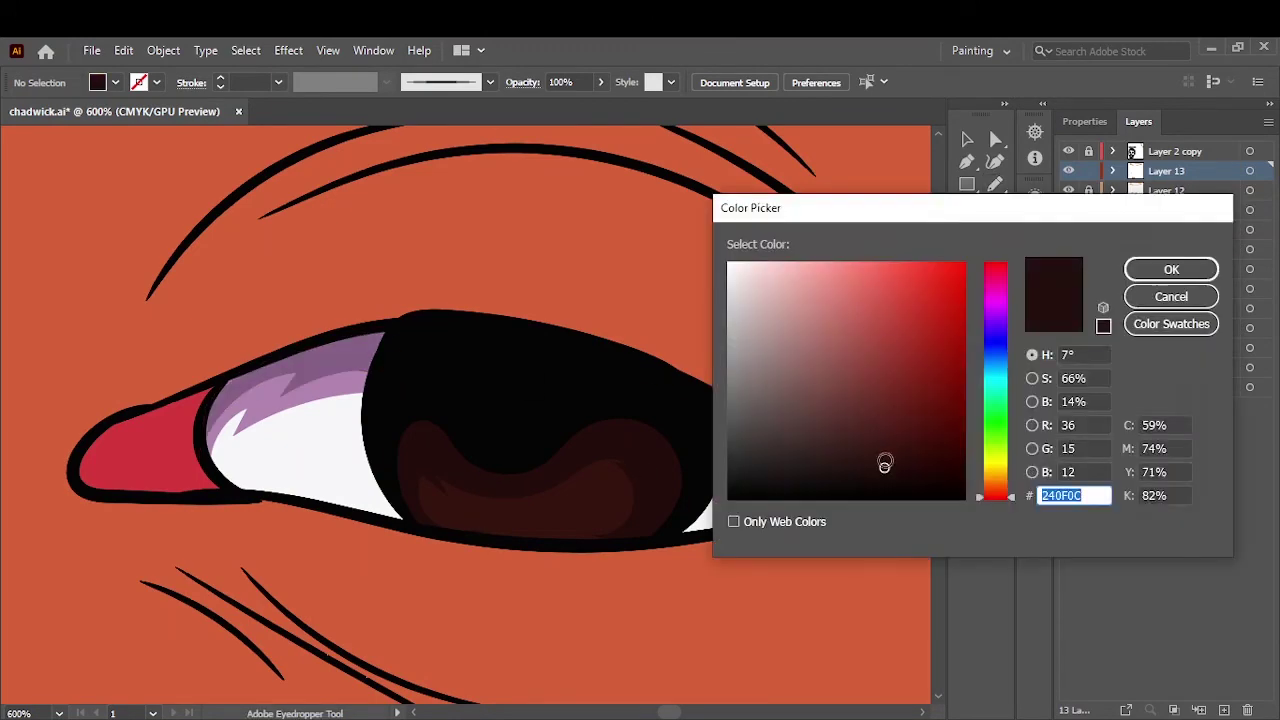
pyautogui.click(1186, 269)
pyautogui.moveTo(632, 528)
pyautogui.mouseDown()
pyautogui.moveTo(432, 459)
pyautogui.moveTo(425, 475)
pyautogui.mouseUp()
pyautogui.press('v')
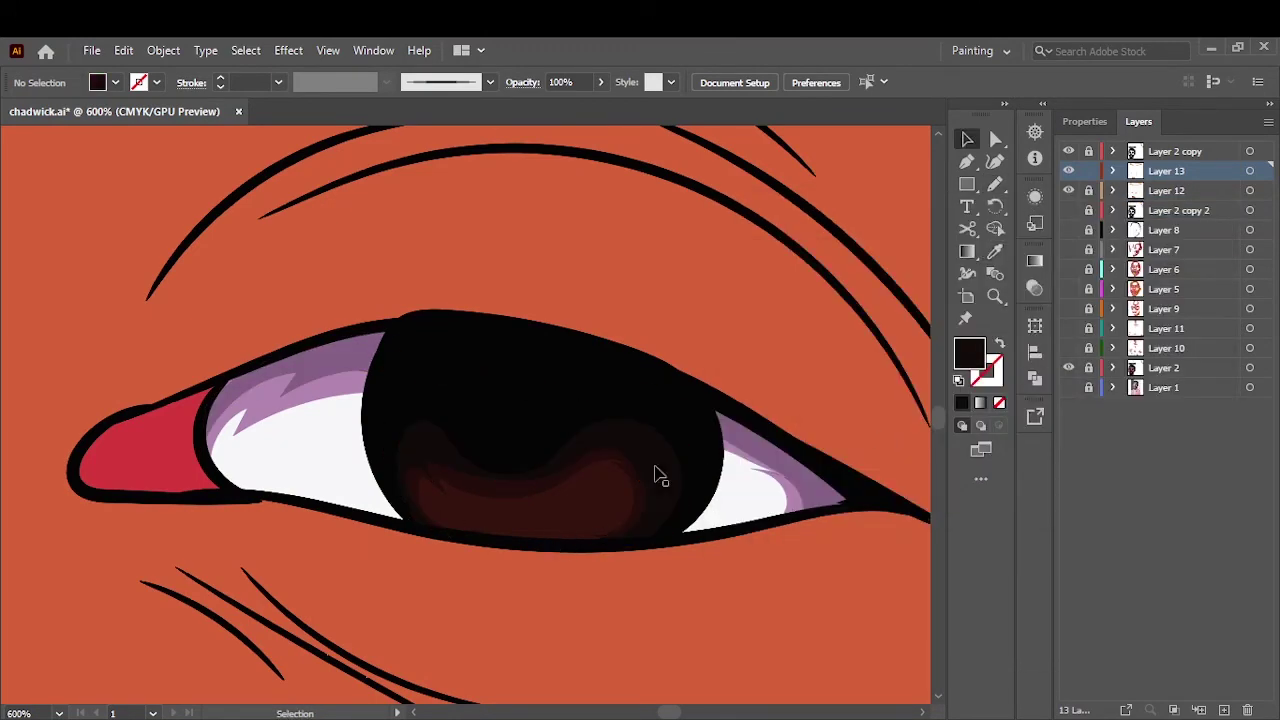
# Sample another colour and draw a further shading stroke across the eye.
pyautogui.scroll(4, 654, 471)
pyautogui.press('i')
pyautogui.click(995, 184)
pyautogui.scroll(-5, 823, 229)
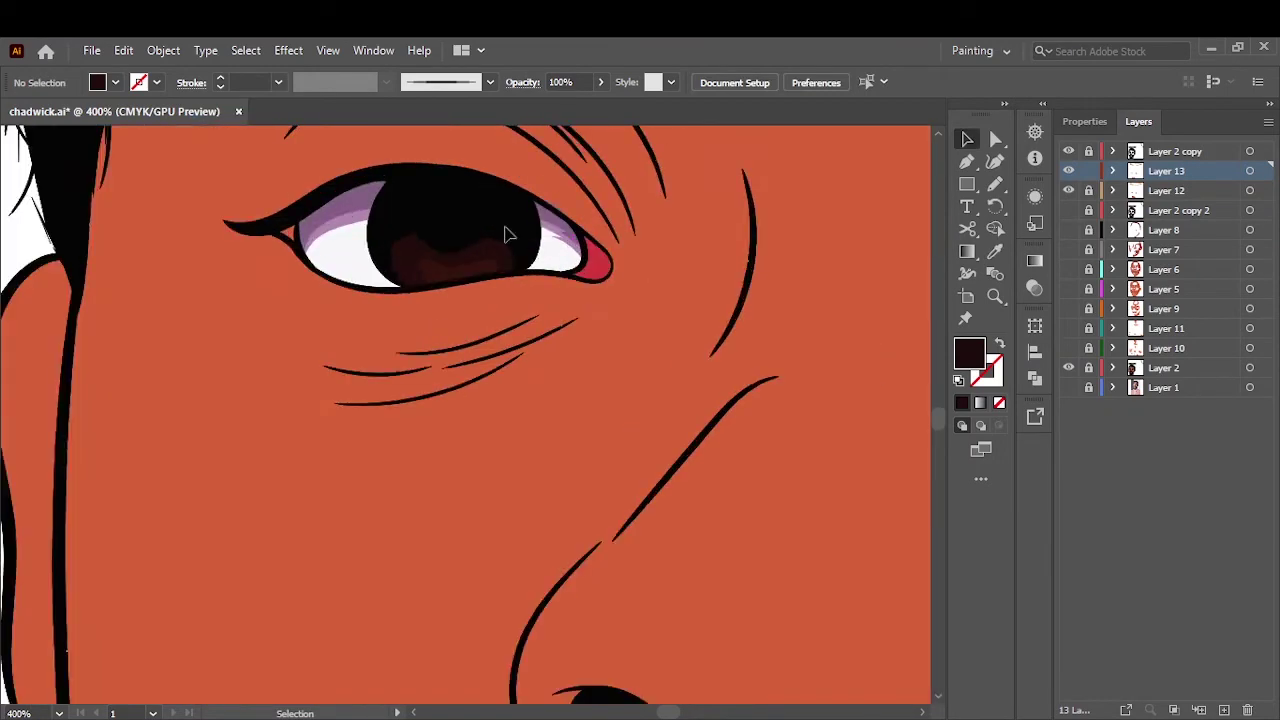
pyautogui.scroll(4, 506, 234)
pyautogui.moveTo(285, 543)
pyautogui.mouseDown()
pyautogui.moveTo(603, 239)
pyautogui.moveTo(645, 265)
pyautogui.mouseUp()
# Add Layer 14 and toggle layer visibility to check against the reference photo.
pyautogui.hotkey('ctrl', '0')
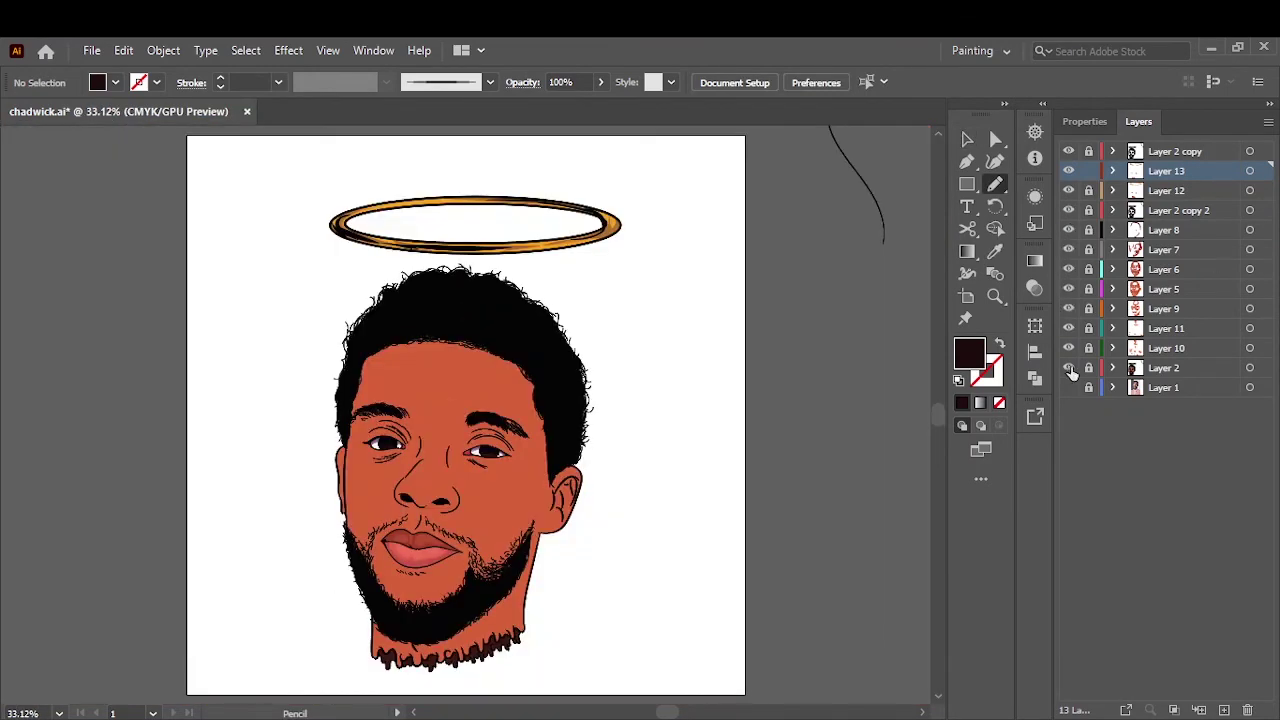
pyautogui.keyDown('alt'); pyautogui.click(1068, 368); pyautogui.keyUp('alt')
pyautogui.click(1224, 710)
pyautogui.hotkey('ctrl', '1')
pyautogui.keyDown('alt'); pyautogui.click(1068, 387); pyautogui.keyUp('alt')
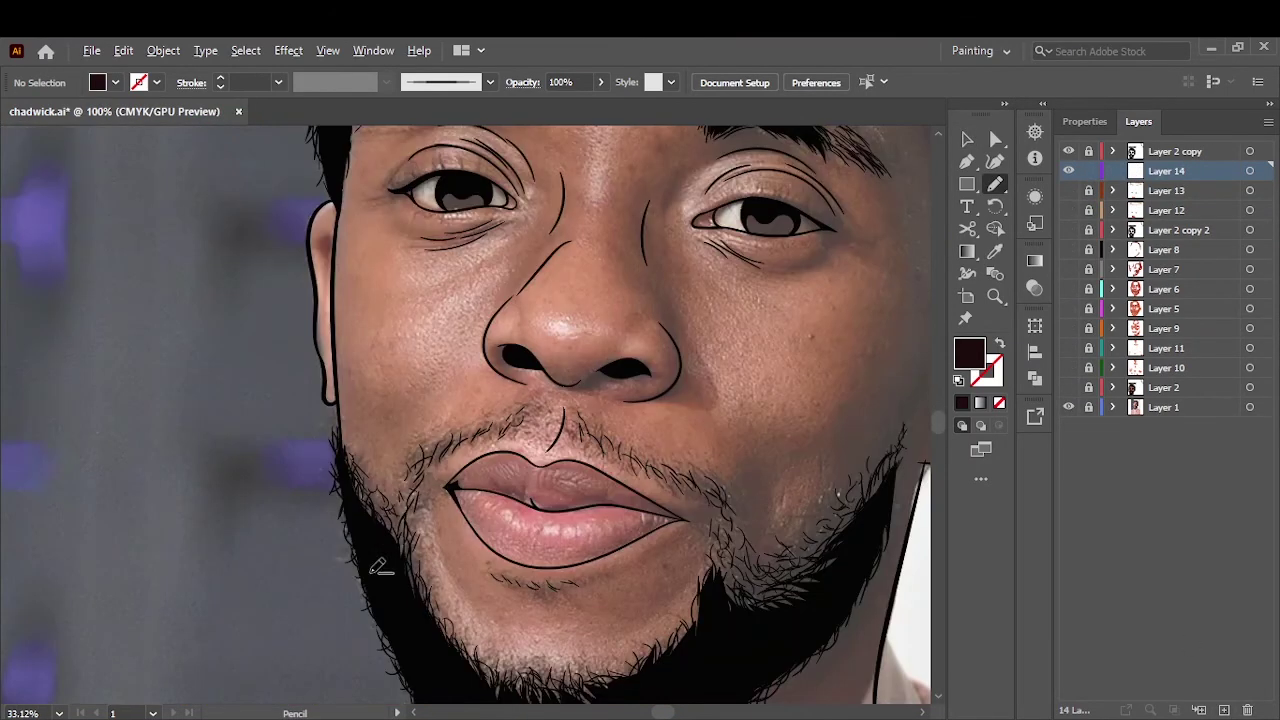
pyautogui.click(1068, 151)
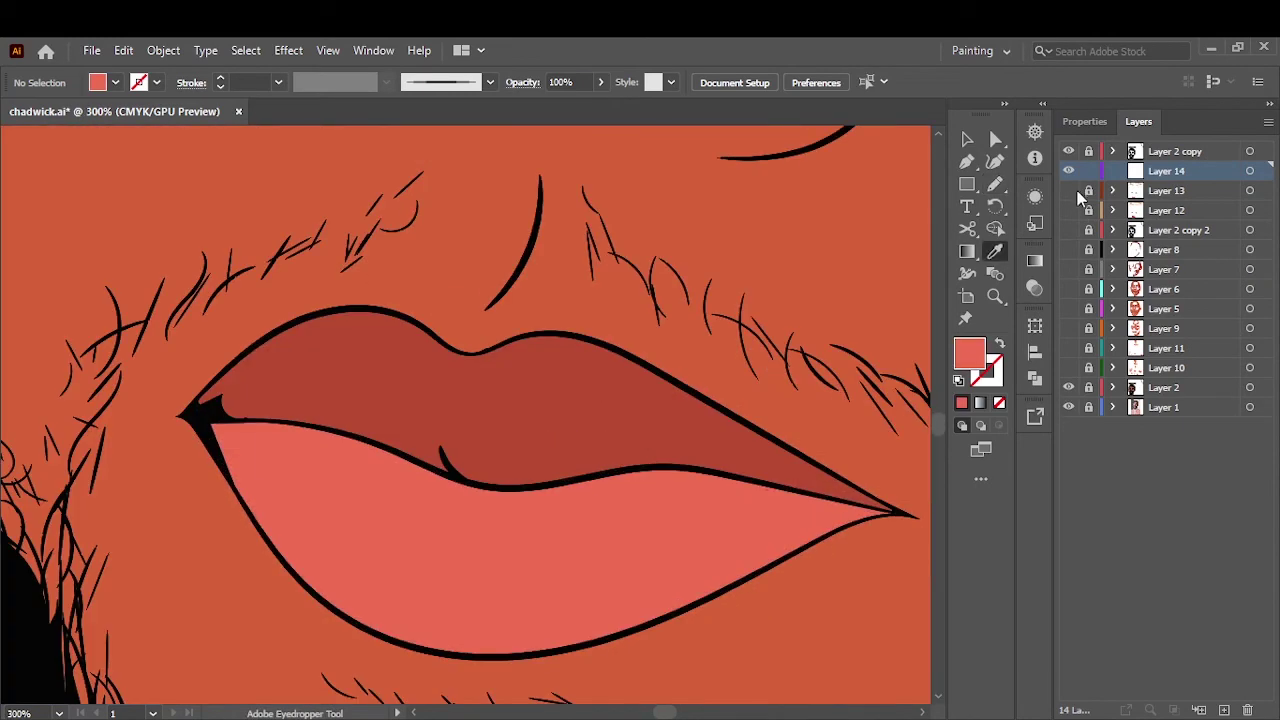
pyautogui.click(1068, 210)
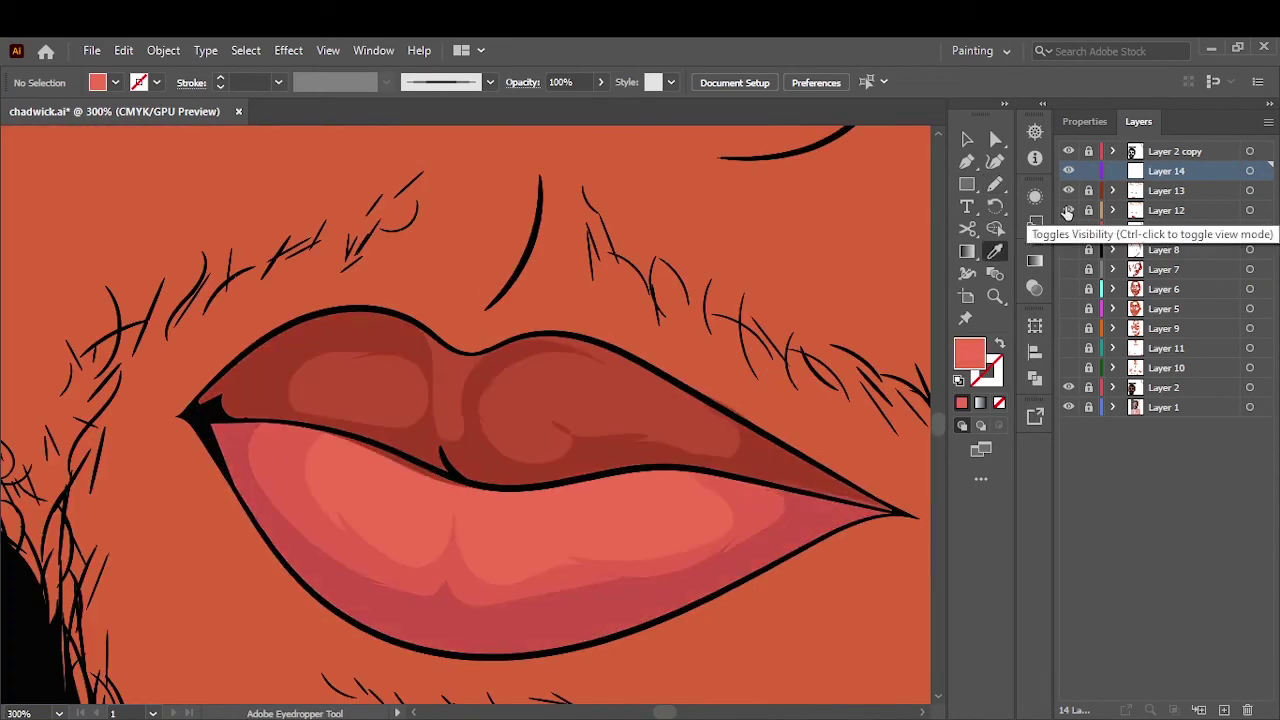
# Set a pink fill and draw a highlight stroke on the lower lip.
pyautogui.doubleClick(969, 352)
pyautogui.press('Return')
pyautogui.moveTo(352, 490); pyautogui.dragTo(390, 512)
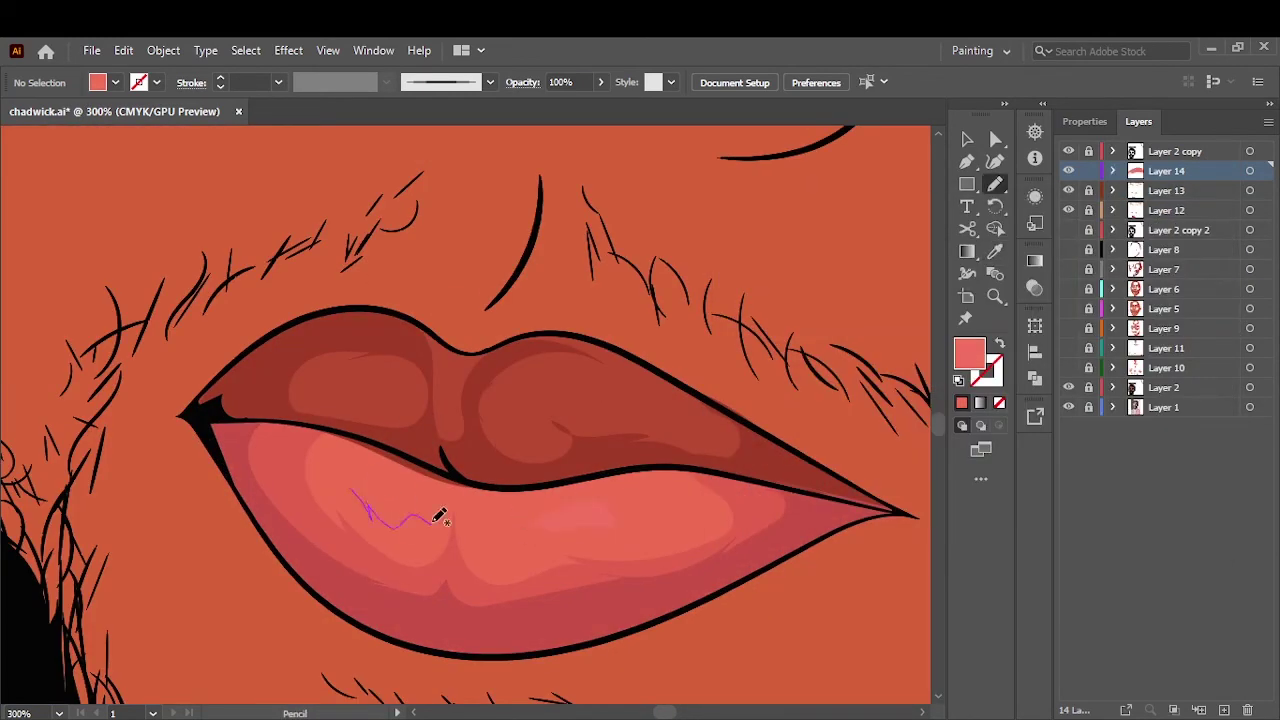
pyautogui.hotkey('ctrl', '0')
pyautogui.keyDown('alt'); pyautogui.click(1068, 387); pyautogui.keyUp('alt')
# Add Layer 15 and set up a thin white Paintbrush stroke.
pyautogui.hotkey('ctrl', 'l')
pyautogui.press('b')
pyautogui.hotkey('ctrl', '1')
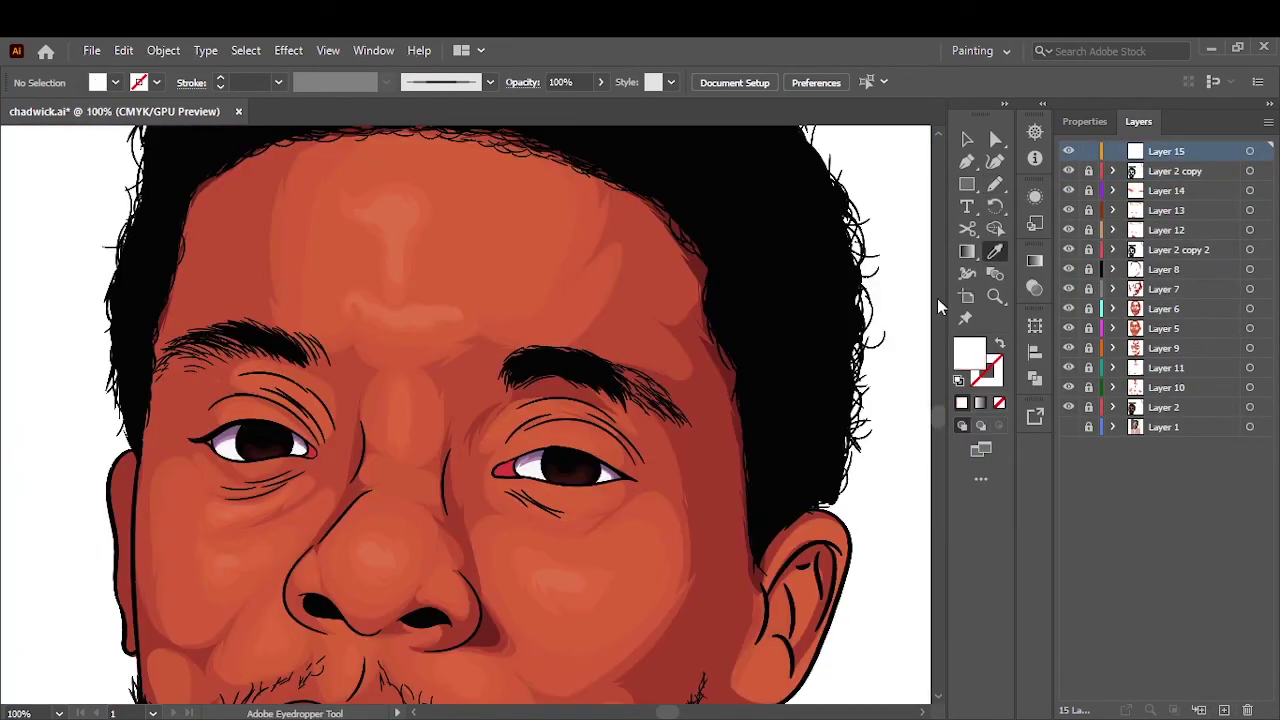
pyautogui.click(490, 82)
pyautogui.hotkey('ctrl', '-')
pyautogui.hotkey('ctrl', '-')
pyautogui.hotkey('ctrl', '-')
pyautogui.click(278, 82)
pyautogui.click(300, 140)
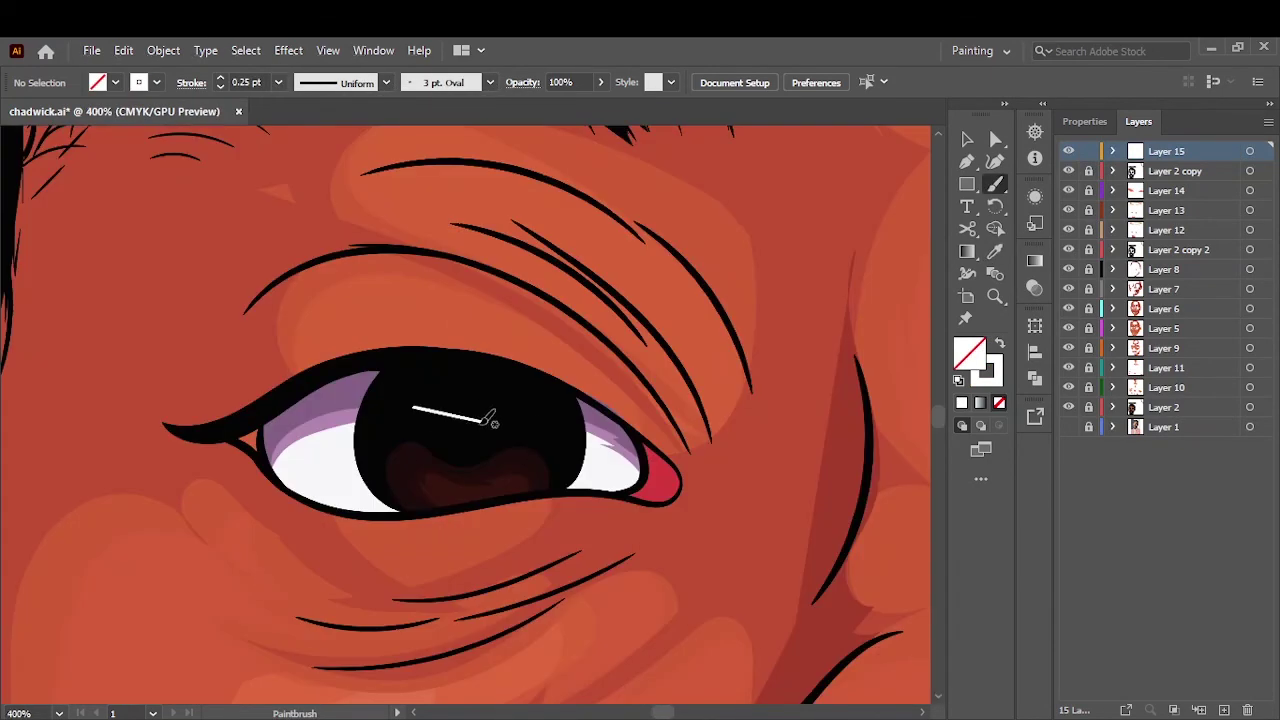
# Paint a small white highlight inside the pupil.
pyautogui.moveTo(415, 403); pyautogui.dragTo(440, 402)
pyautogui.scroll(-5, 431, 403)
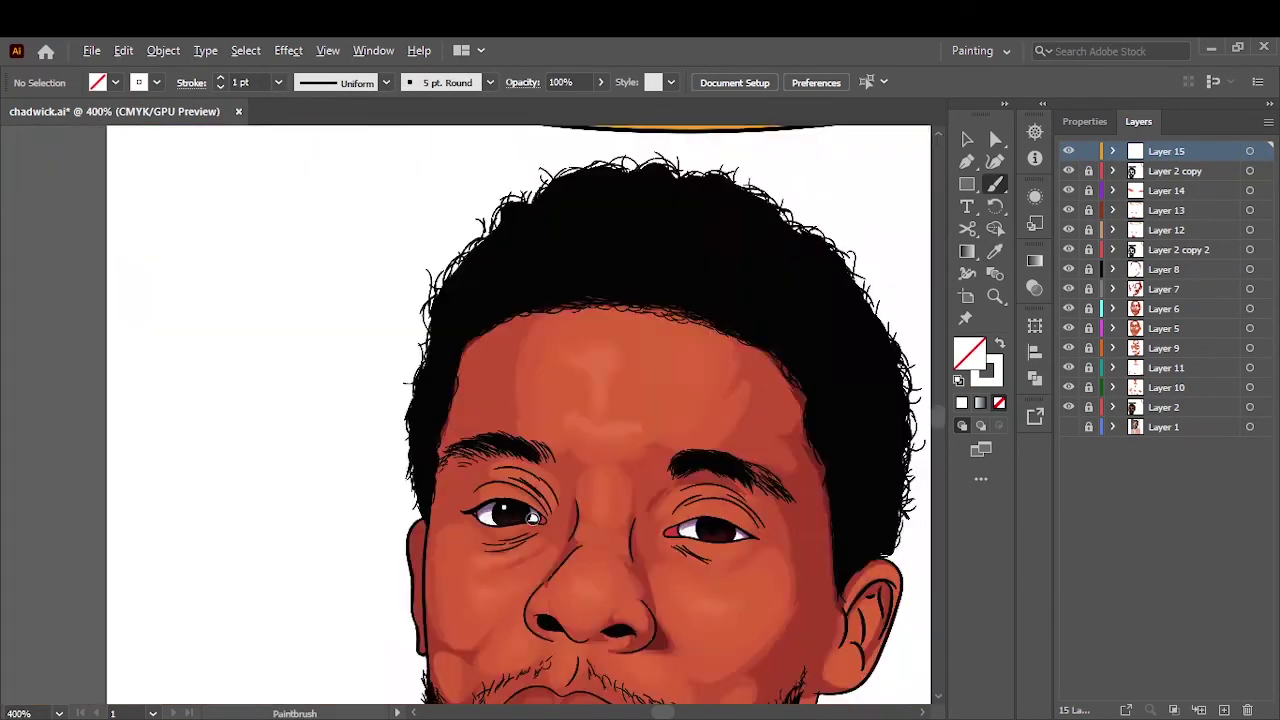
pyautogui.scroll(4, 665, 455)
pyautogui.hotkey('ctrl', '0')
# Add Layer 16 and draw a thin white-to-black gradient ellipse with no stroke.
pyautogui.press('v')
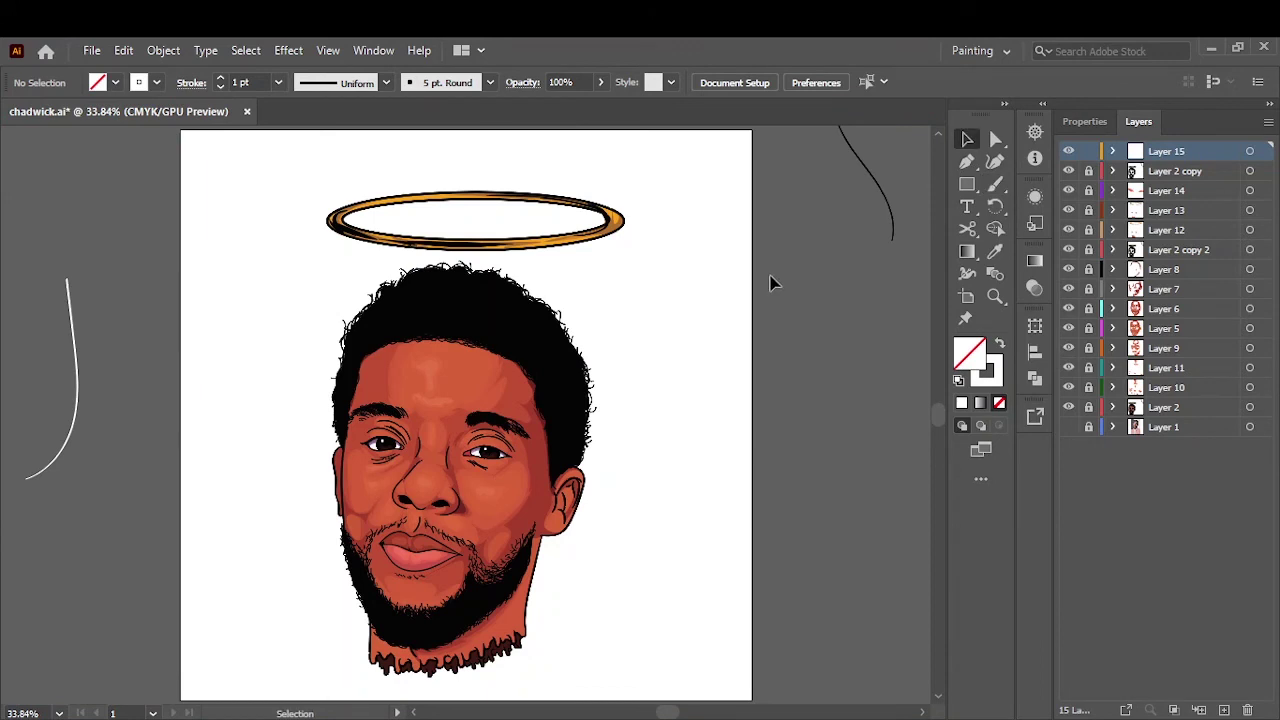
pyautogui.click(1224, 710)
pyautogui.click(115, 82)
pyautogui.click(30, 190)
pyautogui.doubleClick(967, 251)
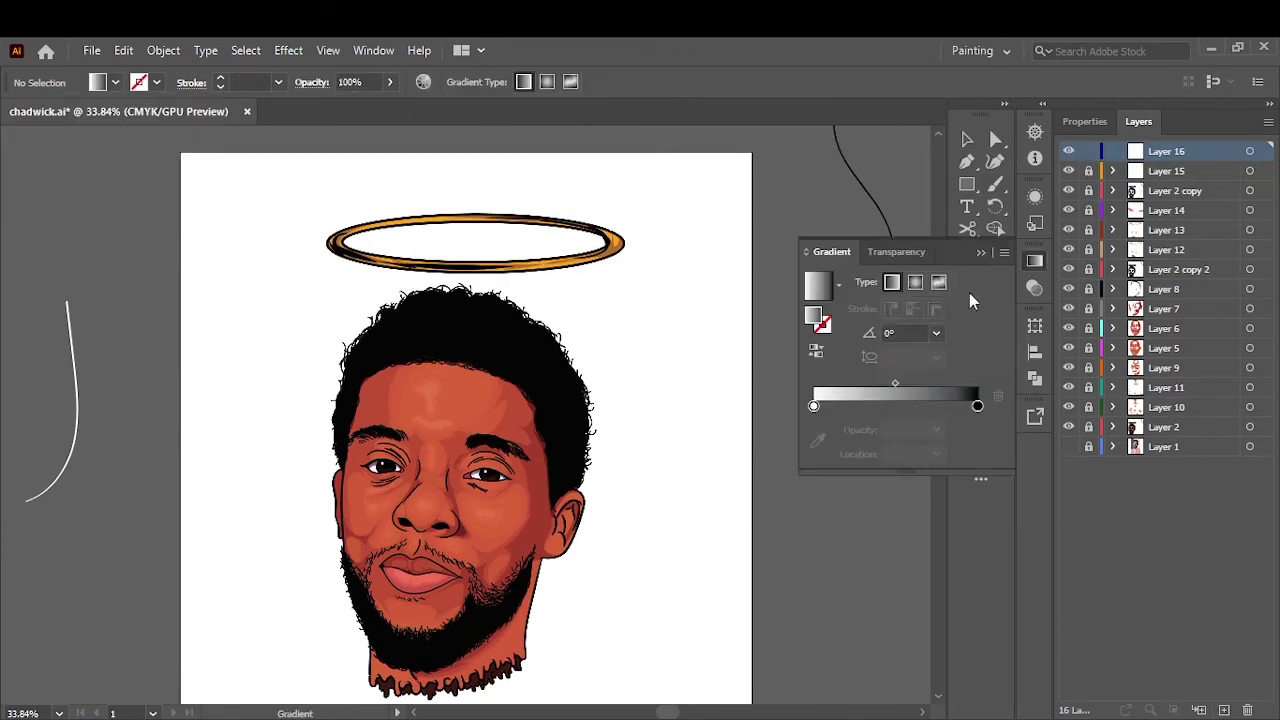
pyautogui.press('l')
pyautogui.scroll(3, 390, 224)
pyautogui.moveTo(390, 224); pyautogui.dragTo(892, 236)
# Adjust the ellipse gradient, making the right stop black and darkening the middle stop.
pyautogui.doubleClick(967, 251)
pyautogui.click(977, 405)
pyautogui.click(817, 441)
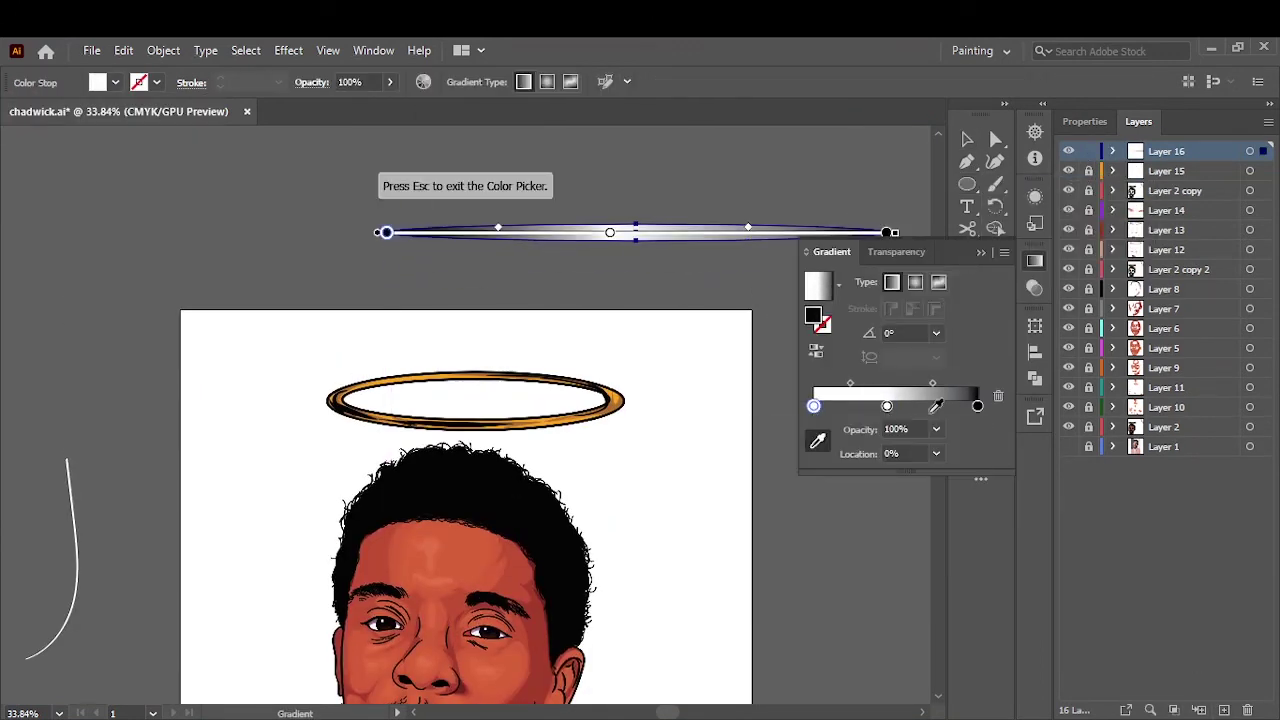
pyautogui.doubleClick(977, 405)
pyautogui.click(760, 466)
pyautogui.click(887, 405)
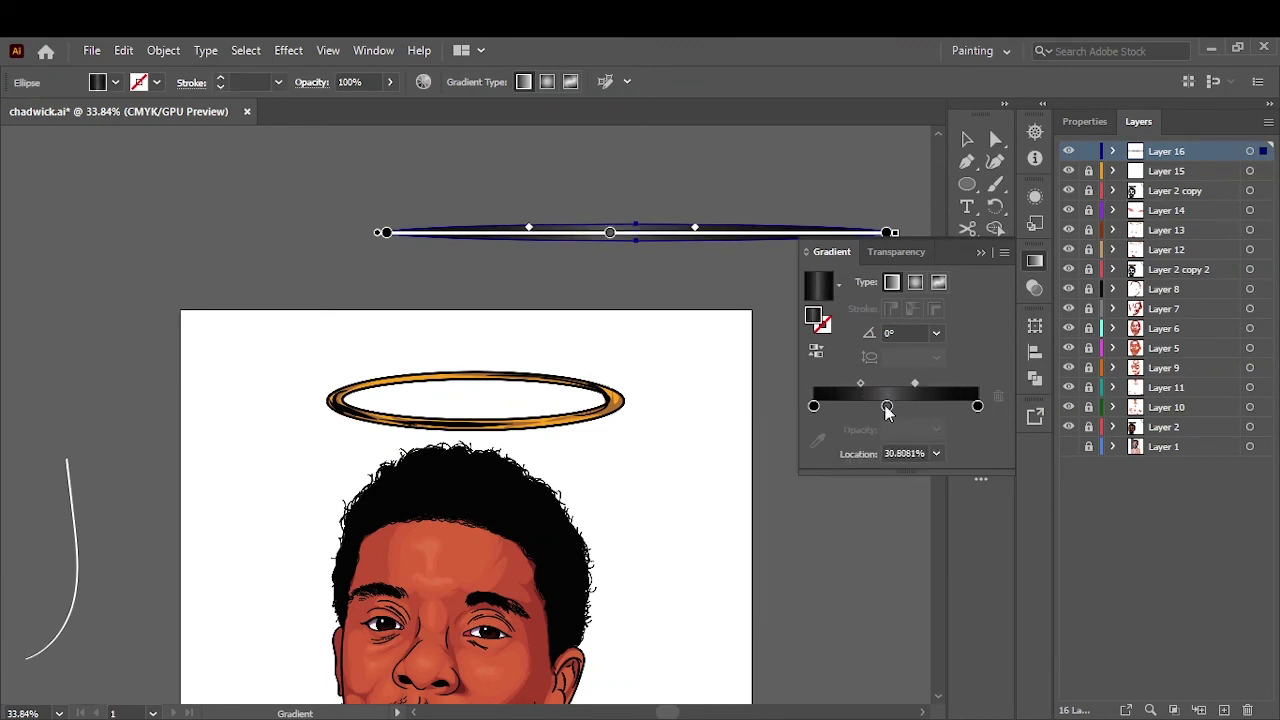
pyautogui.doubleClick(887, 405)
pyautogui.moveTo(860, 545); pyautogui.dragTo(903, 545)
pyautogui.press('Escape')
pyautogui.hotkey('ctrl', 'shift', 'a')
# Choose the Paintbrush shape for the hair highlights and zoom to the hair.
pyautogui.press('b')
pyautogui.click(478, 91)
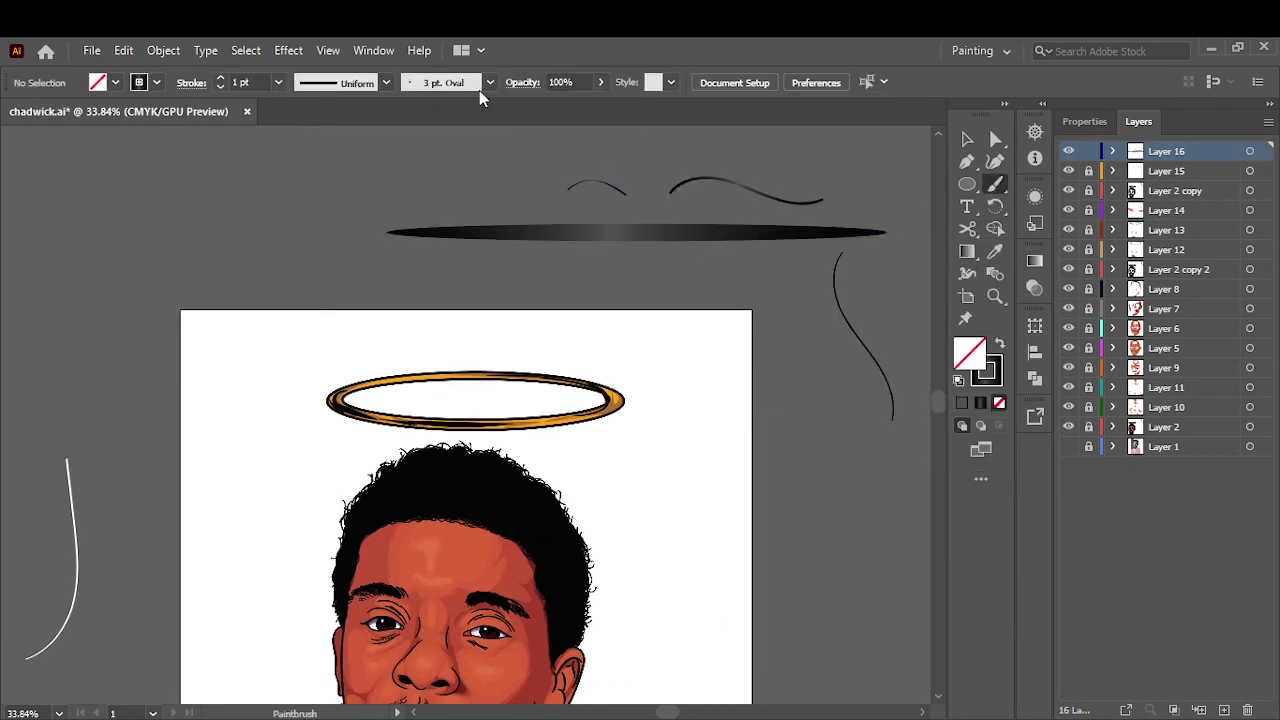
pyautogui.scroll(-3, 447, 540)
pyautogui.hotkey('ctrl', '1')
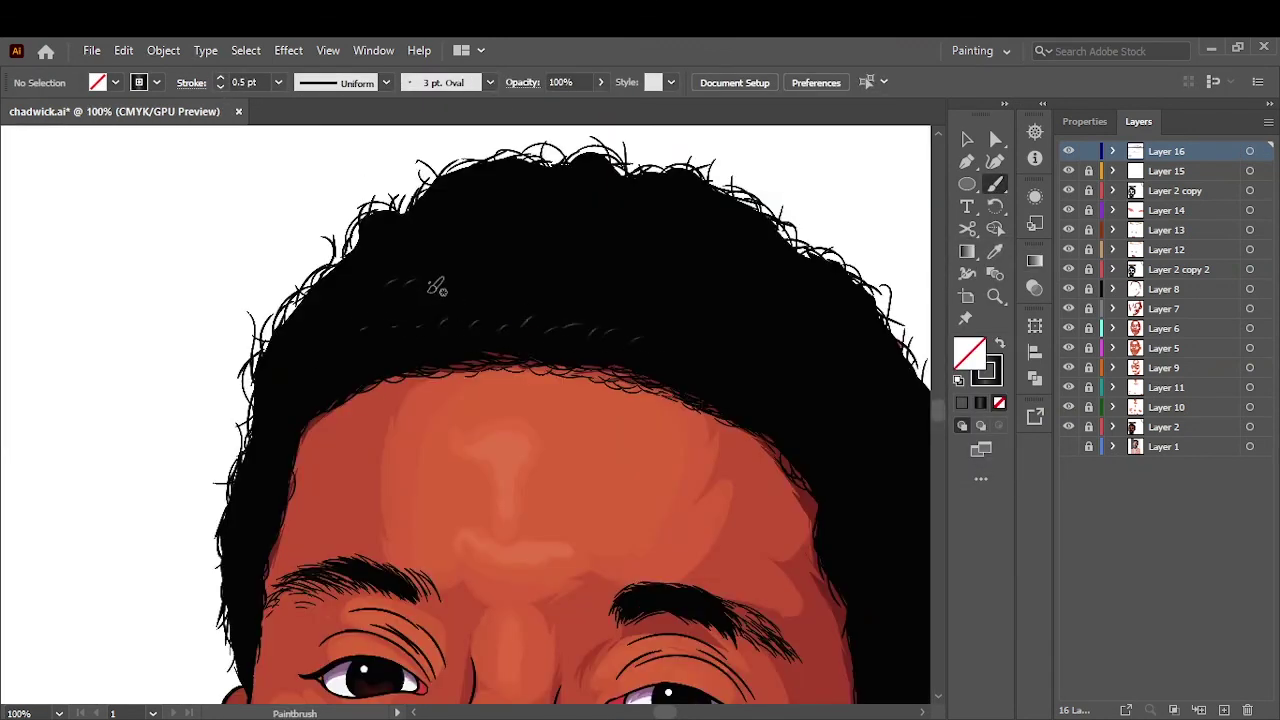
# Move and duplicate the hair highlight strokes near the forehead hairline.
pyautogui.press('v')
pyautogui.moveTo(636, 260); pyautogui.dragTo(773, 320)
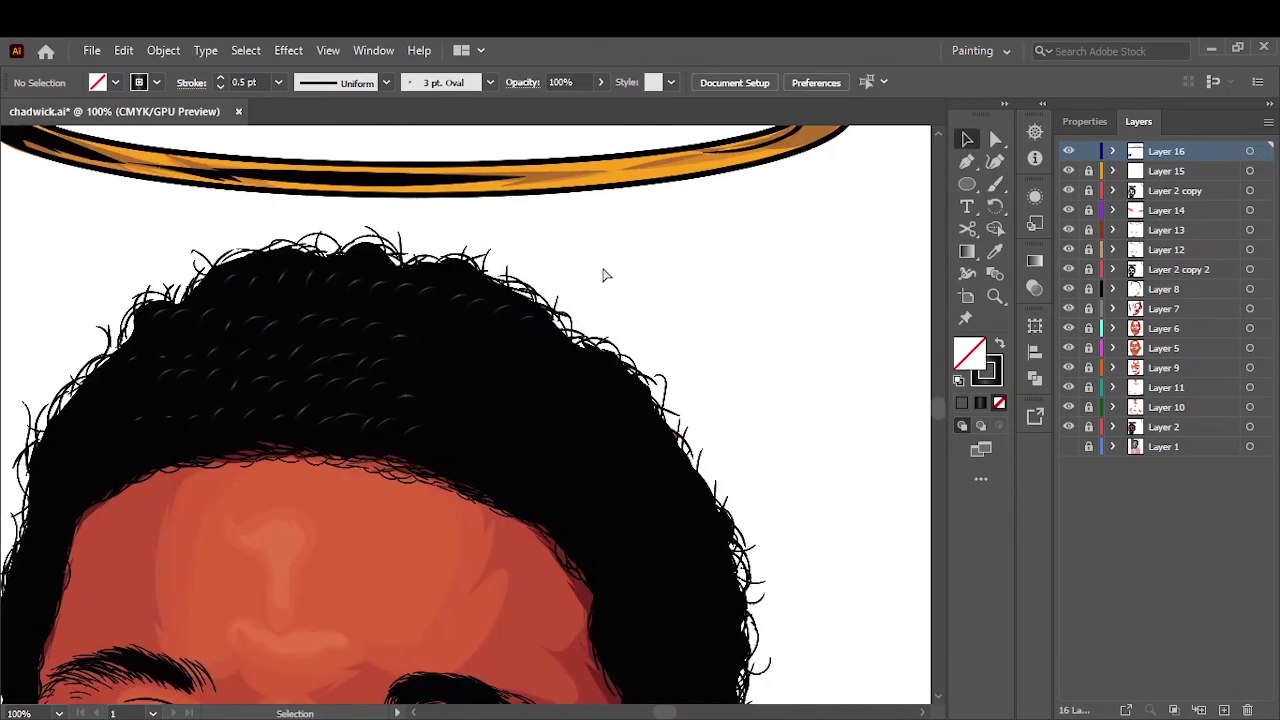
pyautogui.press('v')
pyautogui.moveTo(465, 292)
pyautogui.mouseDown()
pyautogui.moveTo(580, 497)
pyautogui.moveTo(745, 575)
pyautogui.mouseUp()
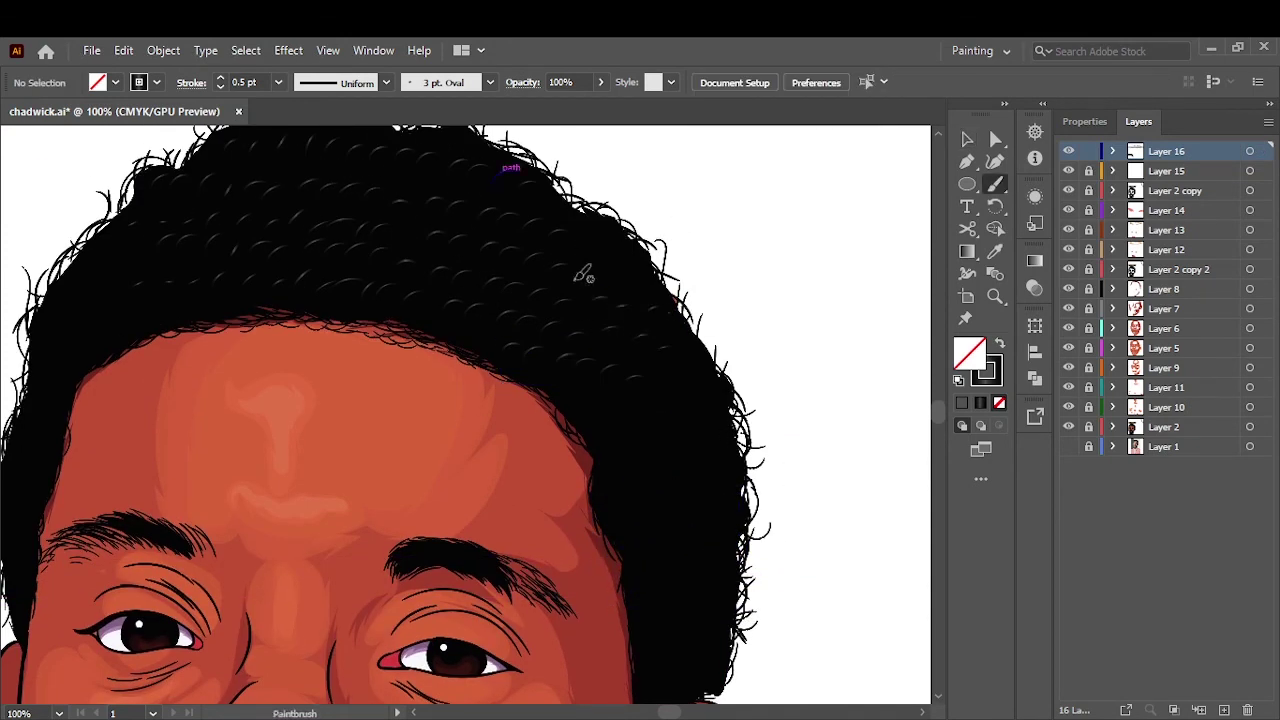
# Zoom and pan around the artwork to review the grey hair highlights.
pyautogui.hotkey('ctrl', '0')
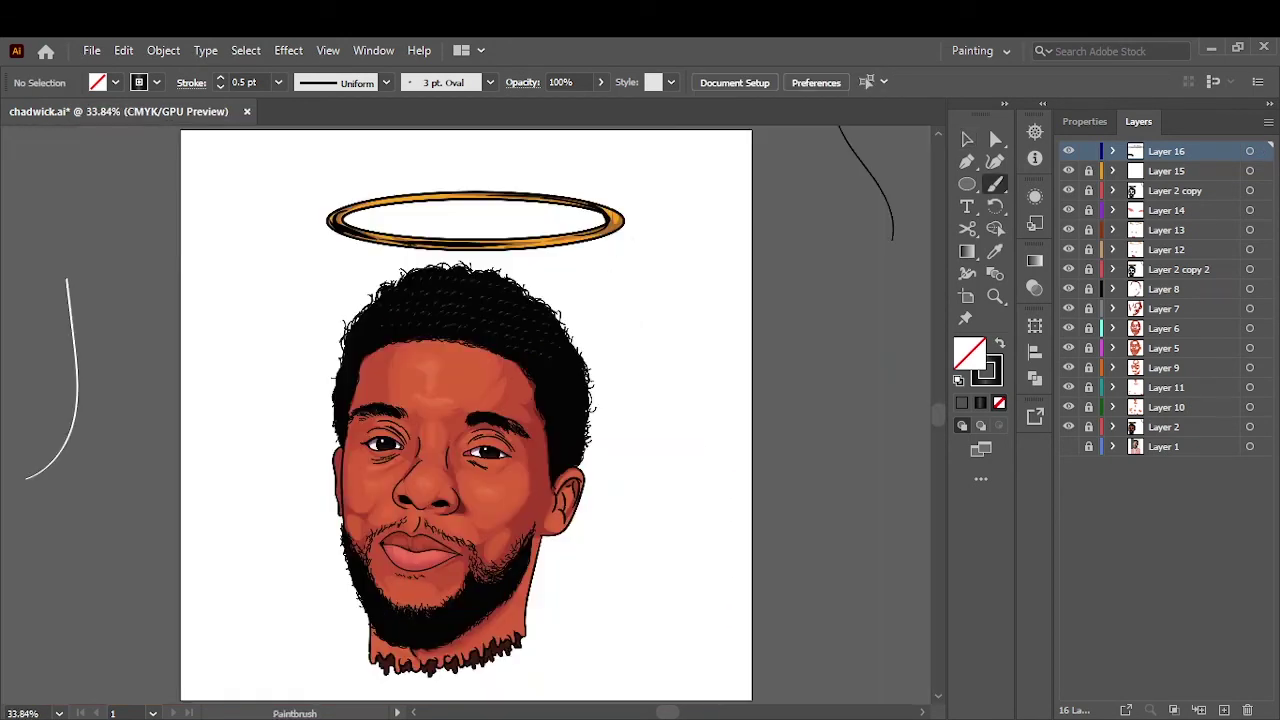
pyautogui.scroll(4, 342, 303)
pyautogui.hotkey('ctrl', '0')
pyautogui.scroll(5, 383, 308)
pyautogui.scroll(-3, 297, 478)
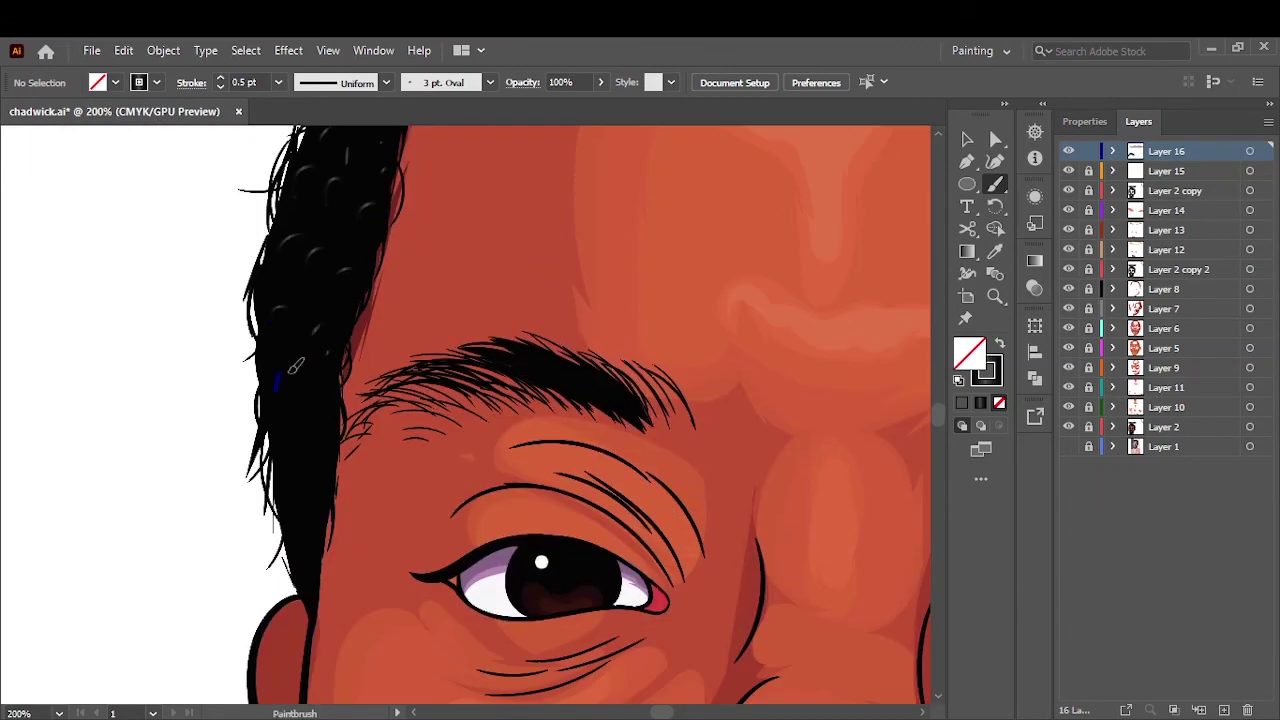
pyautogui.hotkey('ctrl', '0')
pyautogui.scroll(3, 355, 380)
pyautogui.hscroll(5, 665, 263)
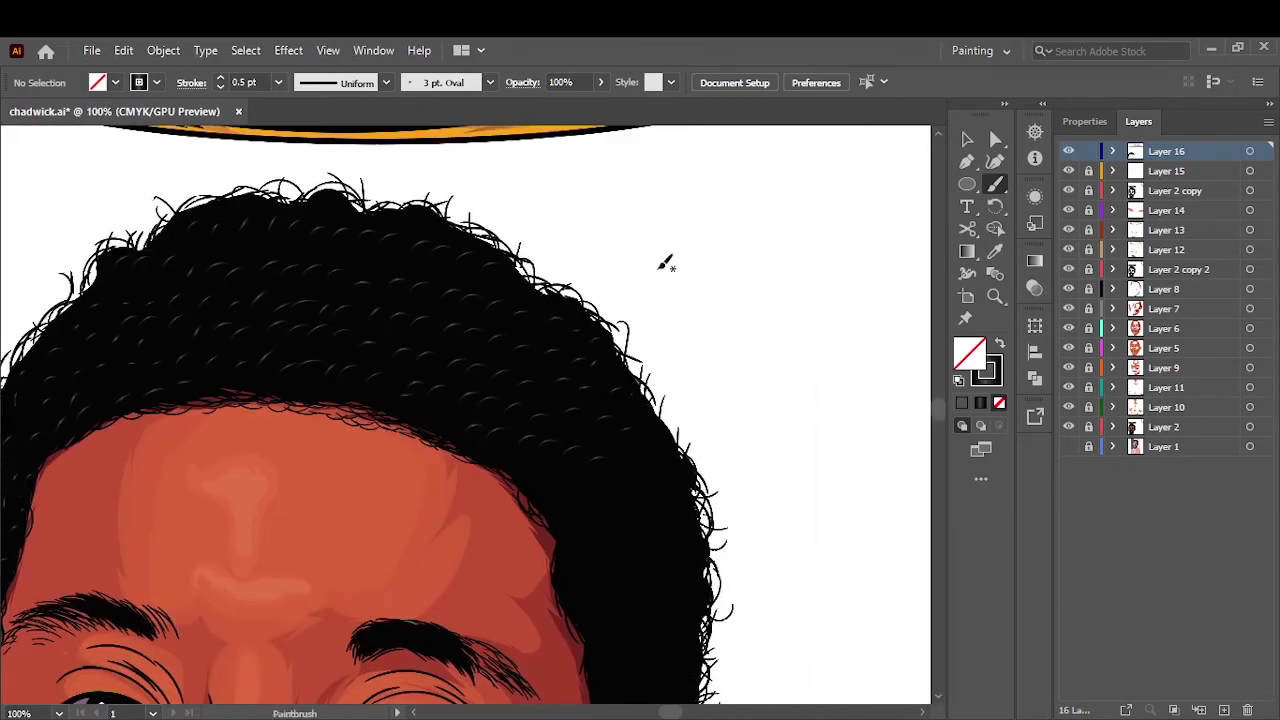
pyautogui.scroll(-4, 688, 370)
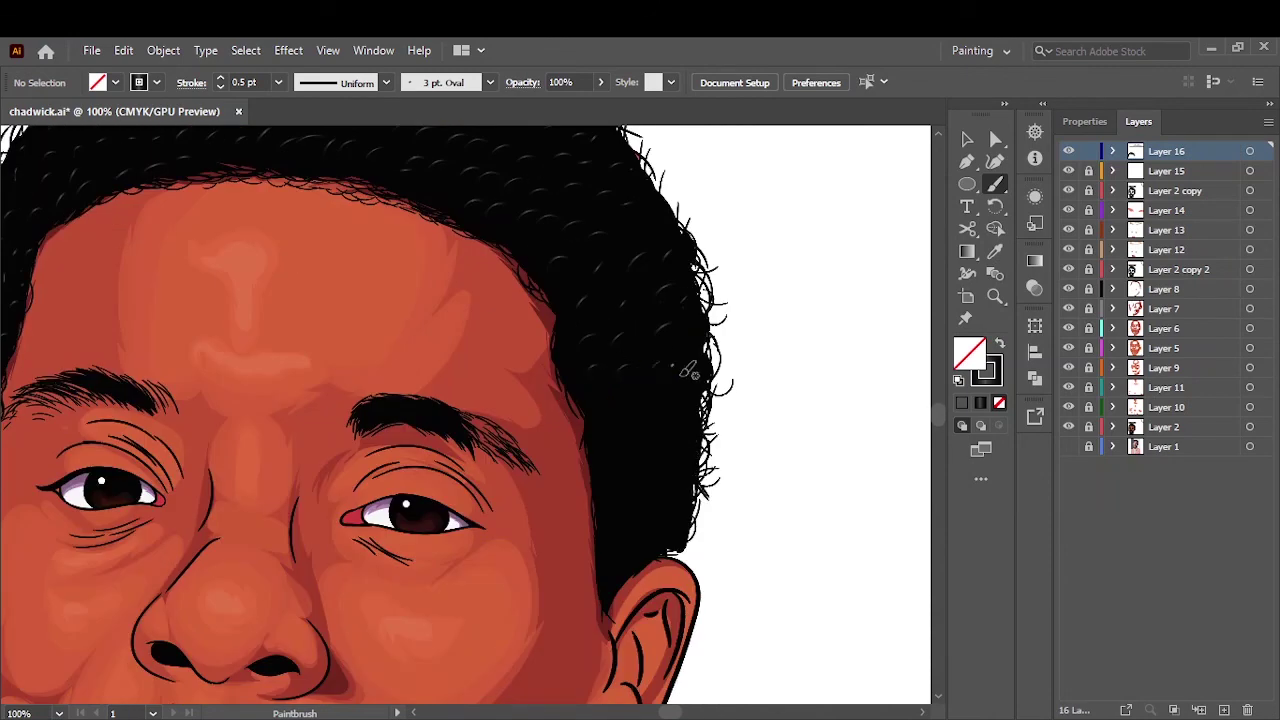